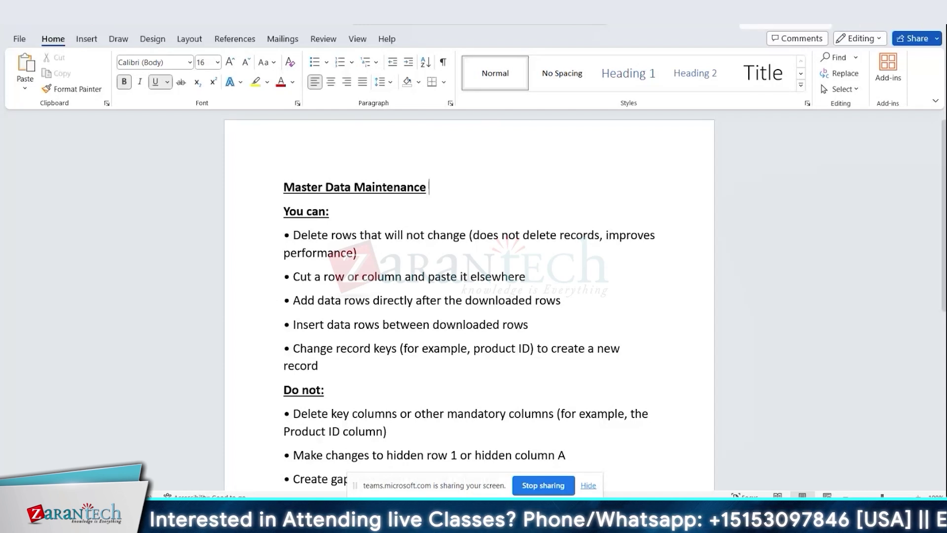
- Read through the allowed and prohibited actions in the Master Data Maintenance document
left_click(785, 22)
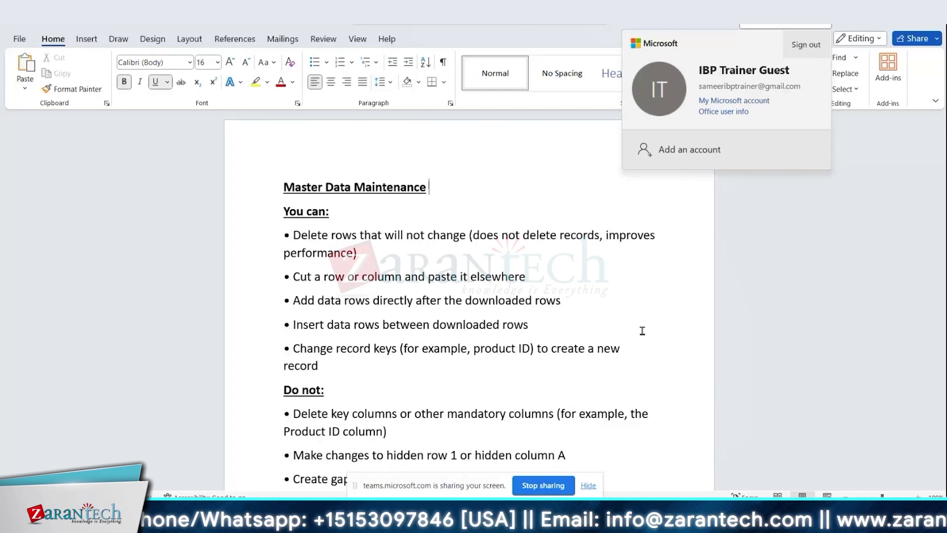
scroll(641, 329, "down", 5)
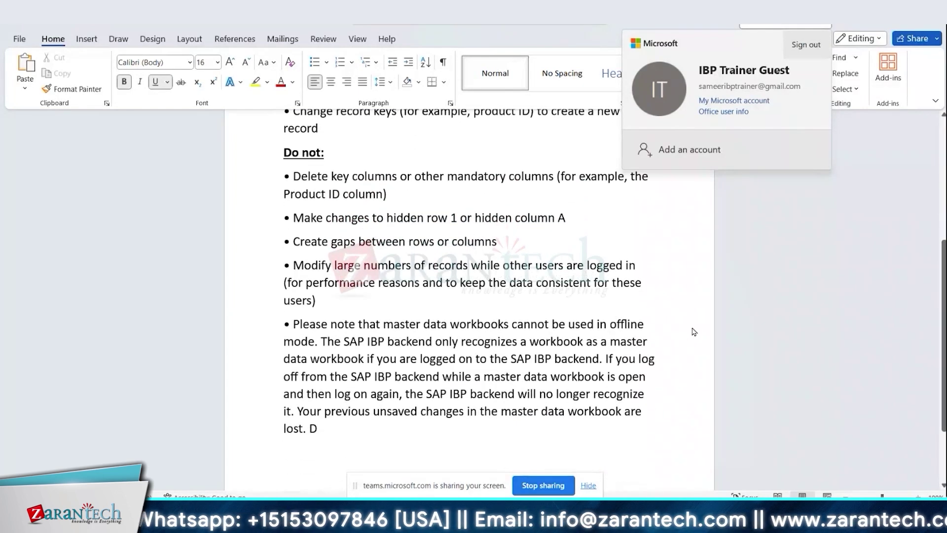
left_click(765, 264)
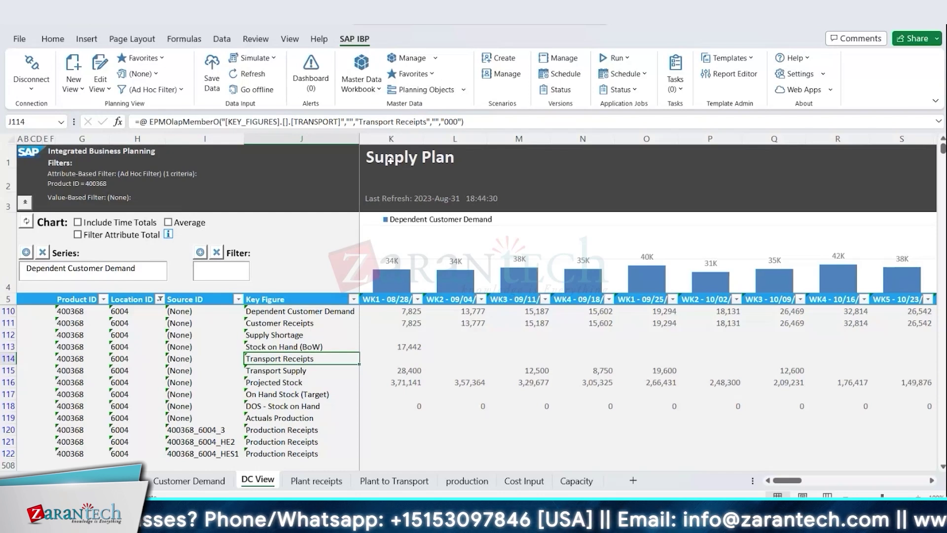
- Examine the Supply Plan's stock rows on the DC View sheet and glance at the Plant receipts and Customer Demand sheets
left_click(383, 159)
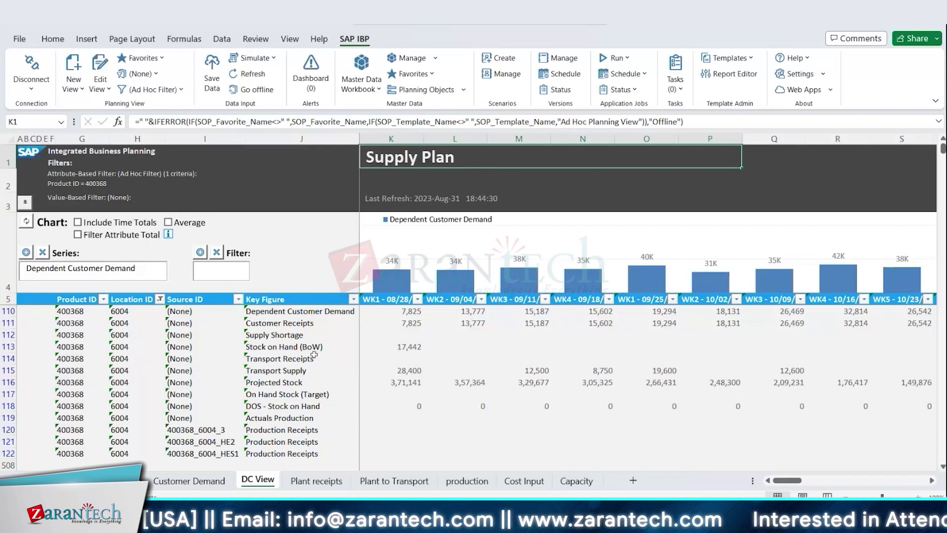
left_click_drag(313, 356, 419, 342)
left_click_drag(296, 382, 457, 380)
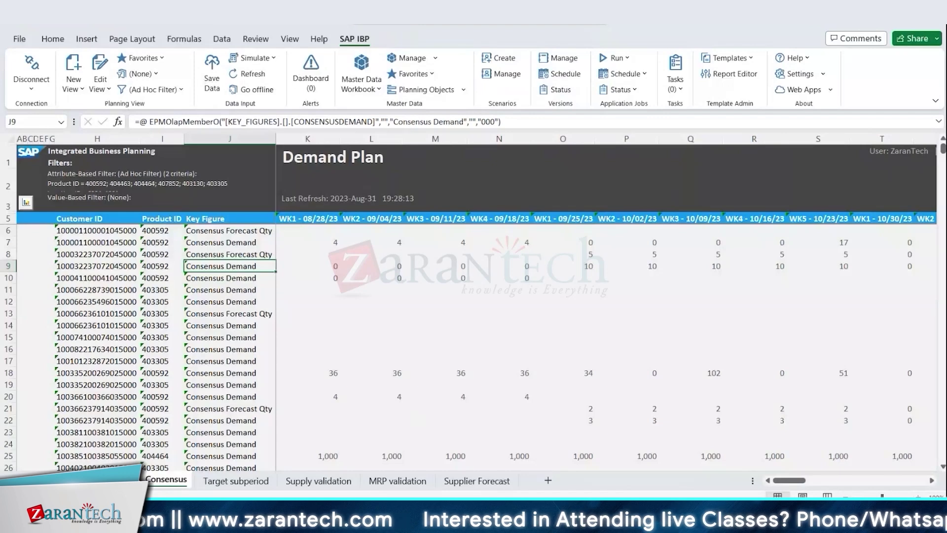
mouse_move(548, 518)
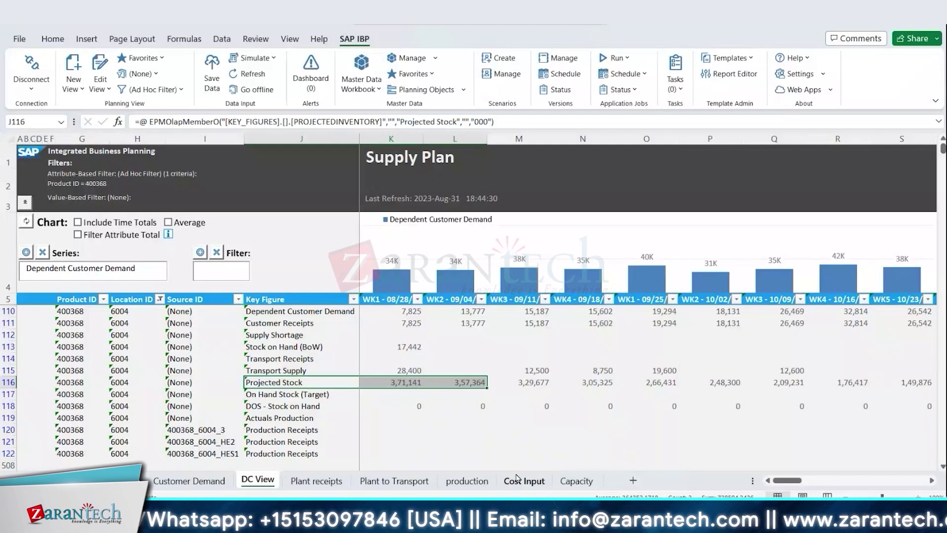
left_click(345, 481)
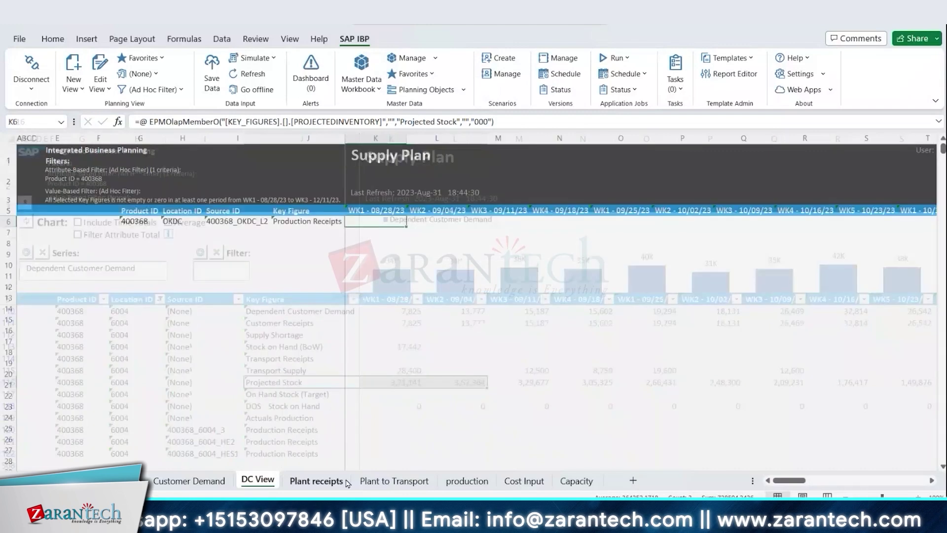
left_click(185, 481)
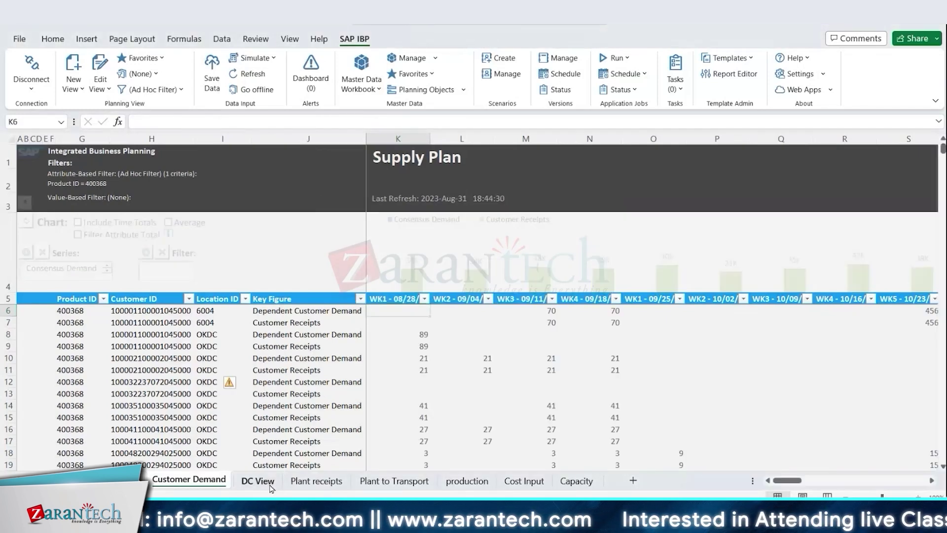
left_click(270, 486)
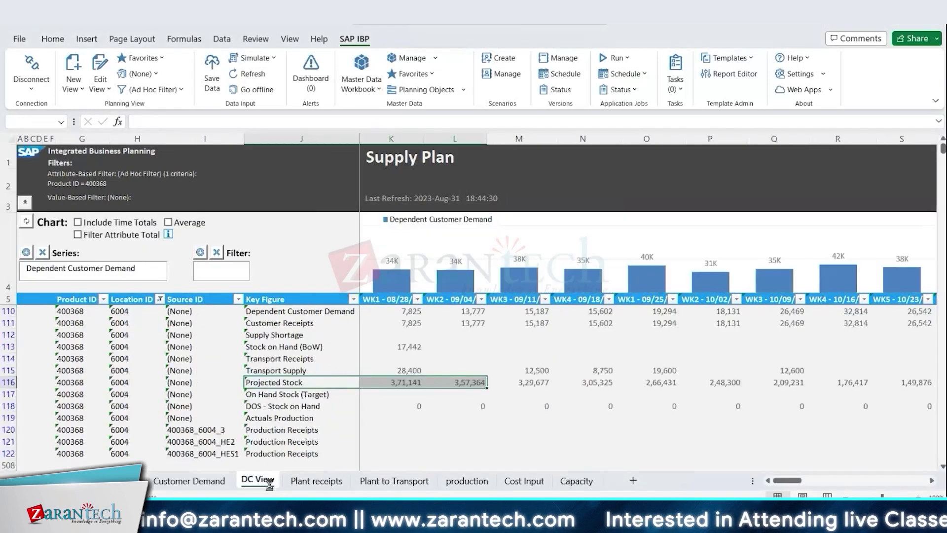
- Examine the first weekly Projected Stock values for product 400368 at location 6004 on the DC View sheet
left_click(297, 395)
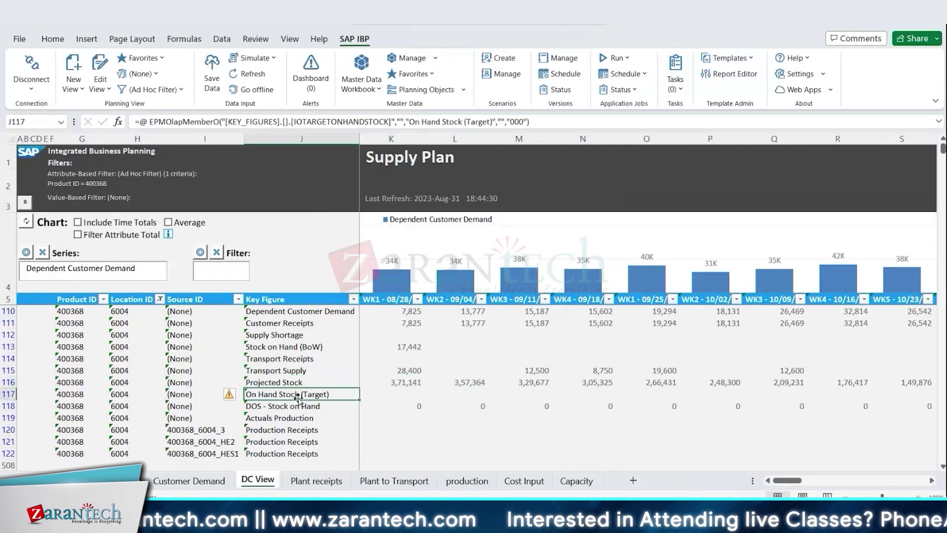
left_click(405, 382)
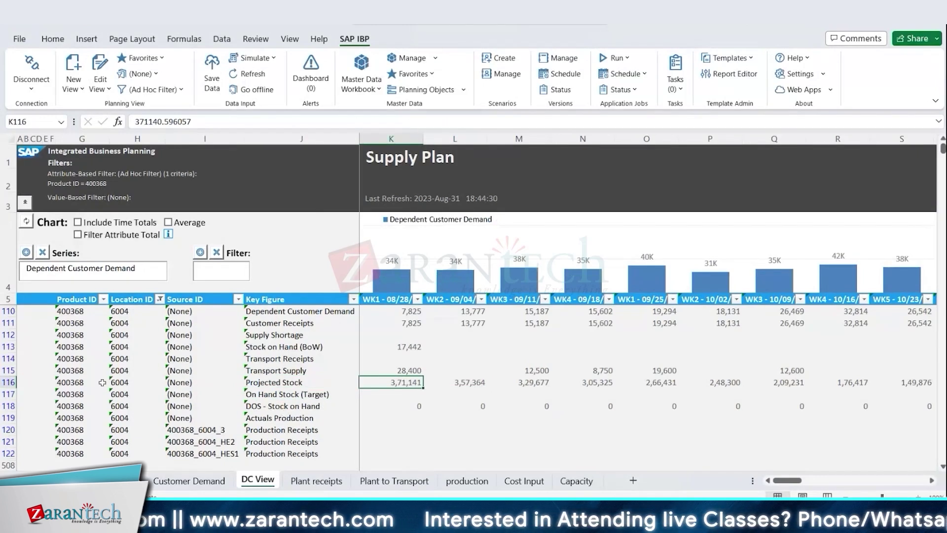
left_click(86, 383)
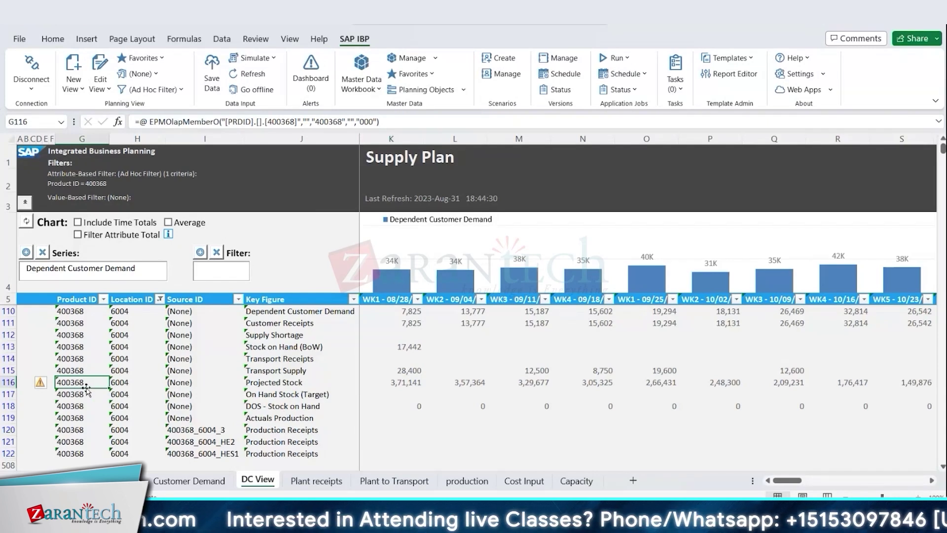
left_click(293, 382)
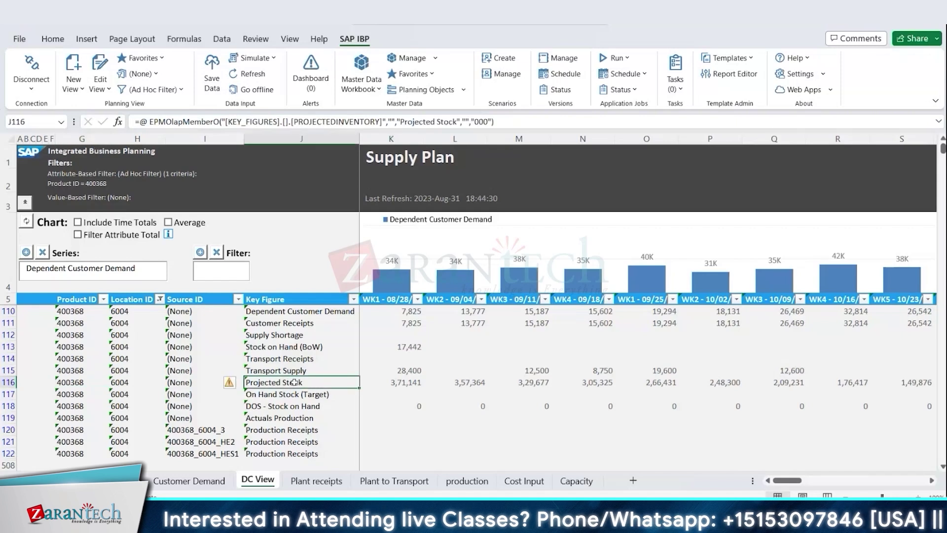
left_click_drag(294, 382, 480, 380)
left_click(481, 380)
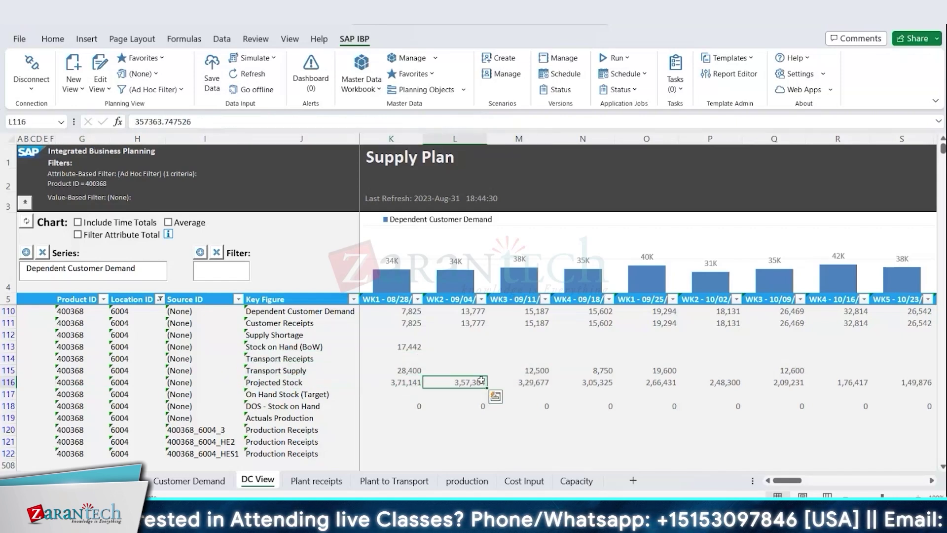
left_click(406, 383)
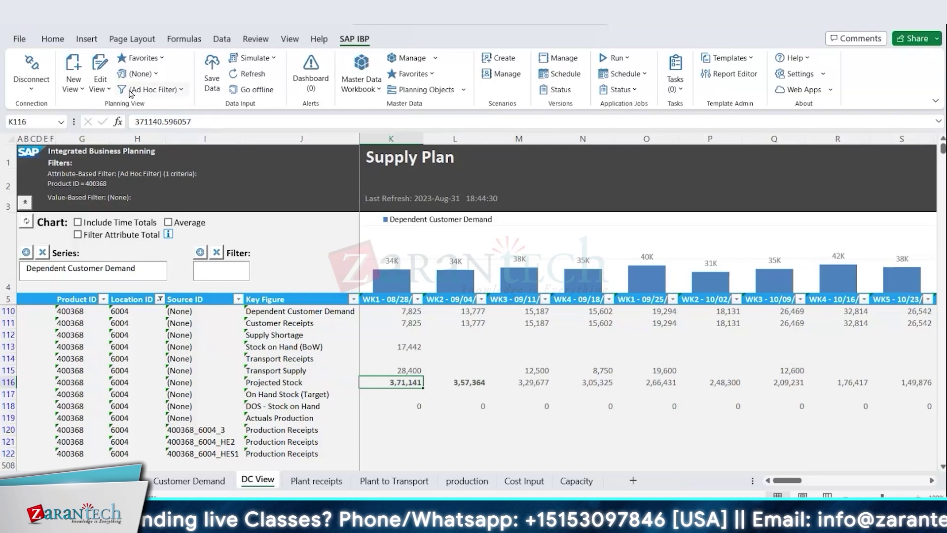
- Edit the DC View planning view so its key figures use PAL as the target unit of measure
left_click(101, 86)
left_click(152, 109)
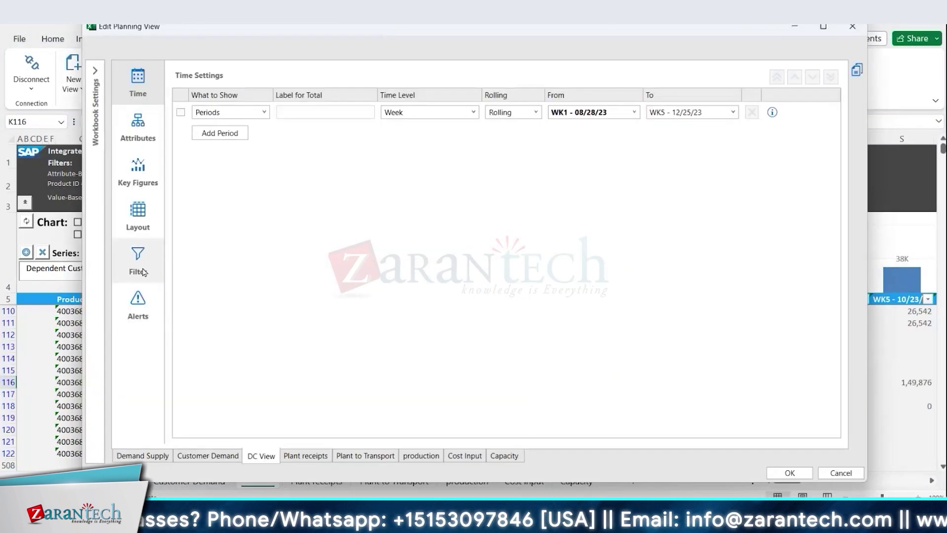
left_click(143, 271)
left_click(141, 177)
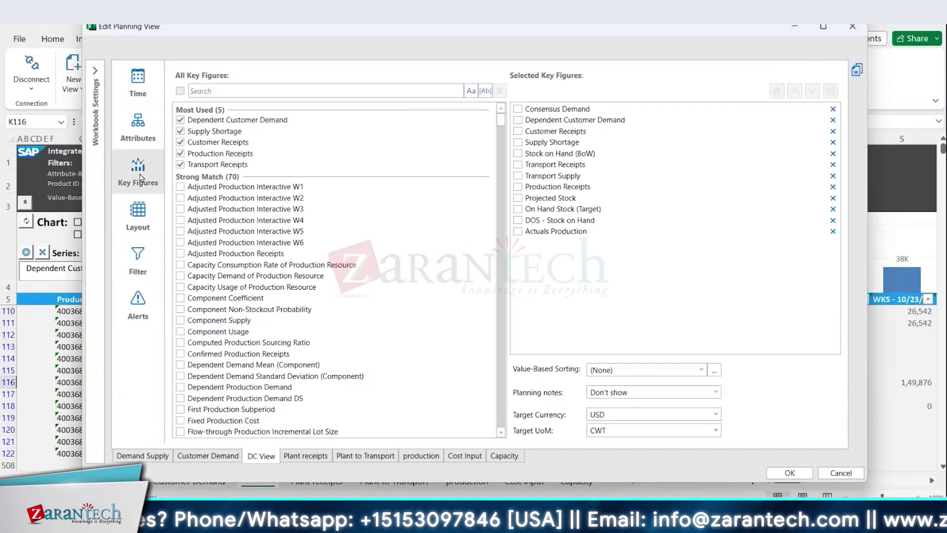
left_click(717, 431)
scroll(624, 414, "down", 5)
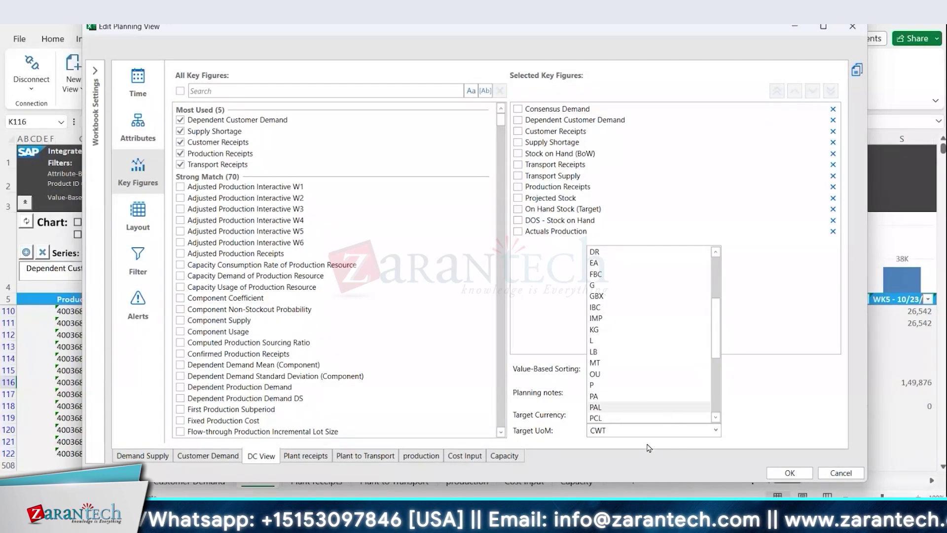
scroll(618, 394, "up", 2)
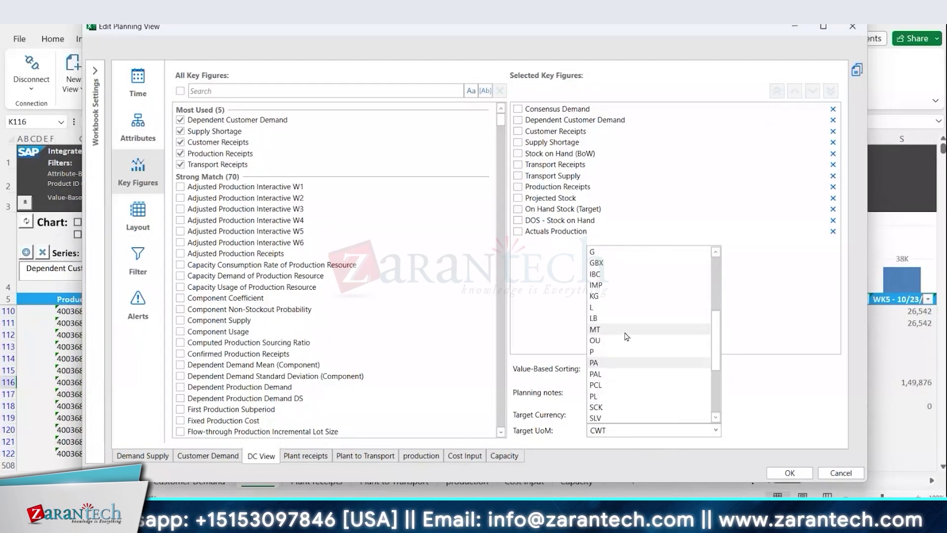
left_click(596, 374)
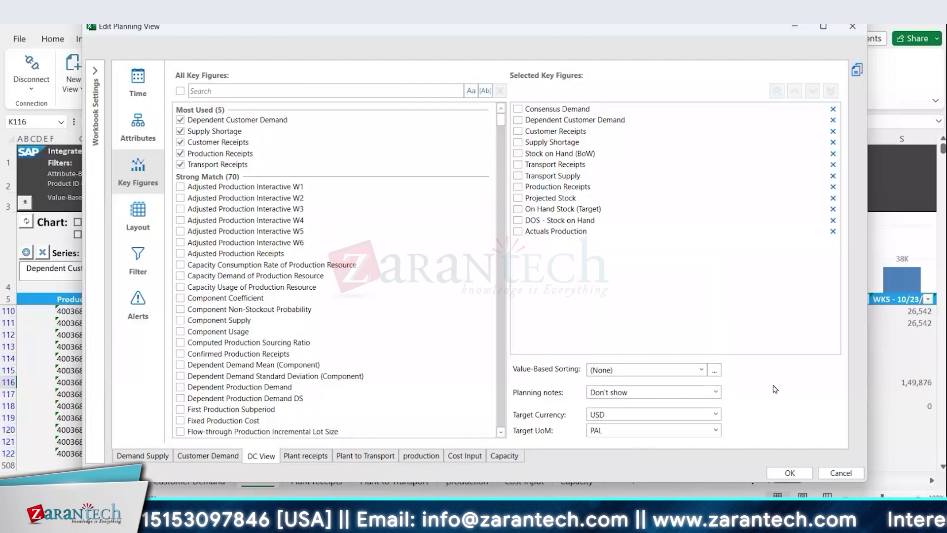
left_click(789, 473)
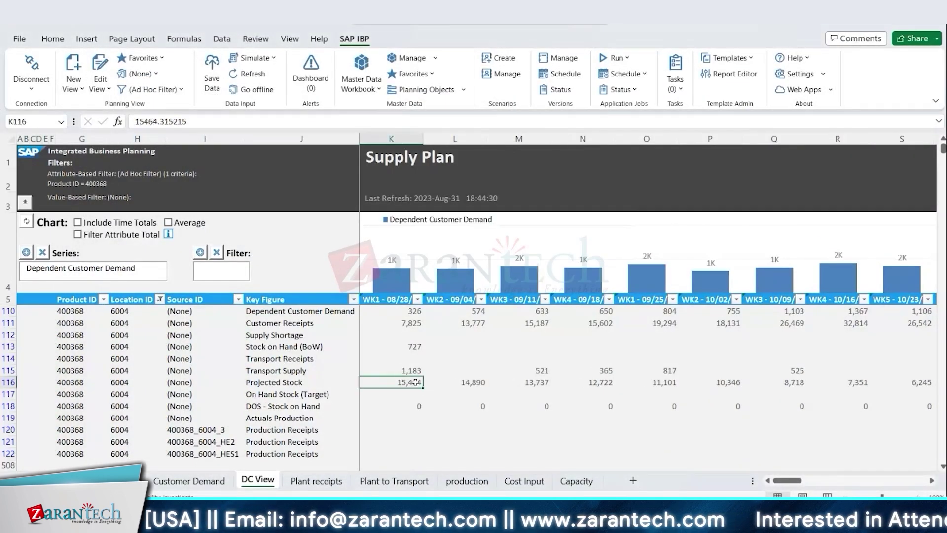
- Display the Projected Stock value in cell K116 with three decimal places
left_click(52, 39)
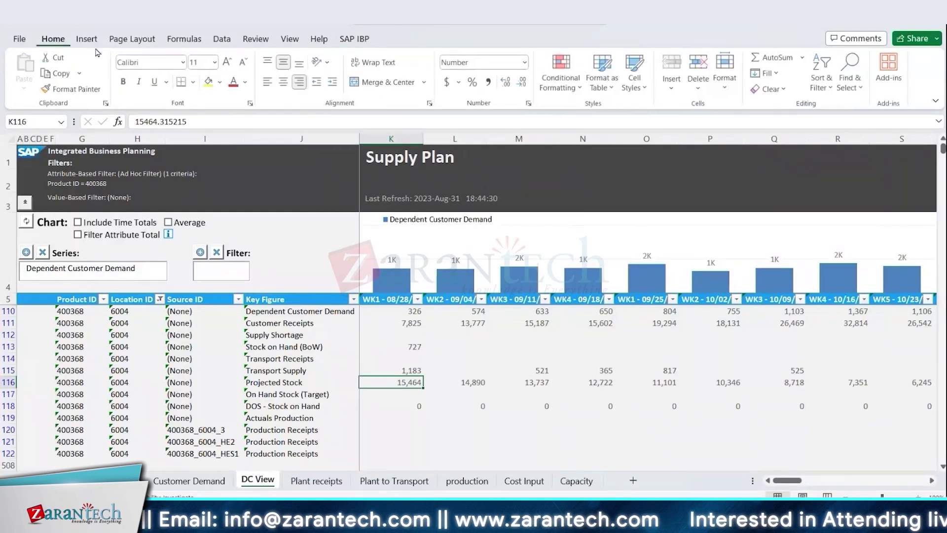
left_click(509, 87)
left_click(509, 86)
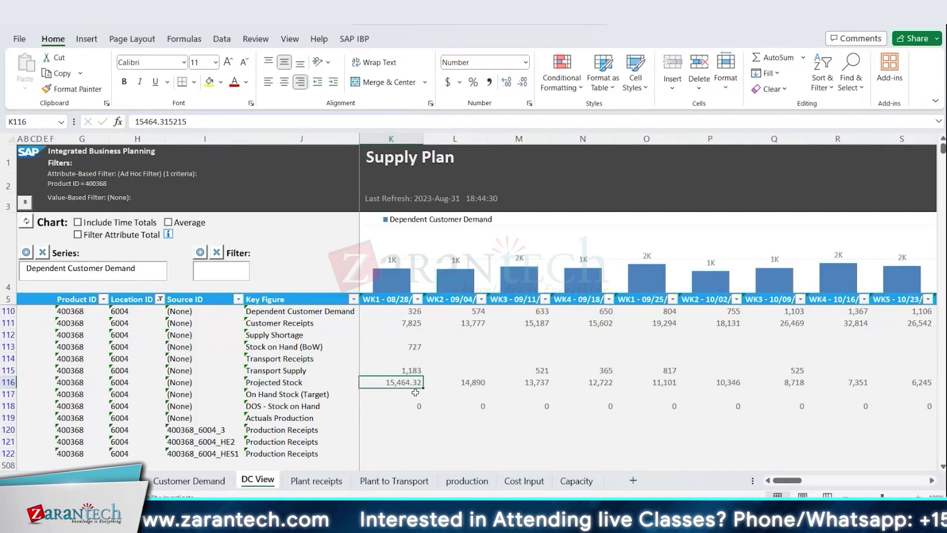
left_click(508, 88)
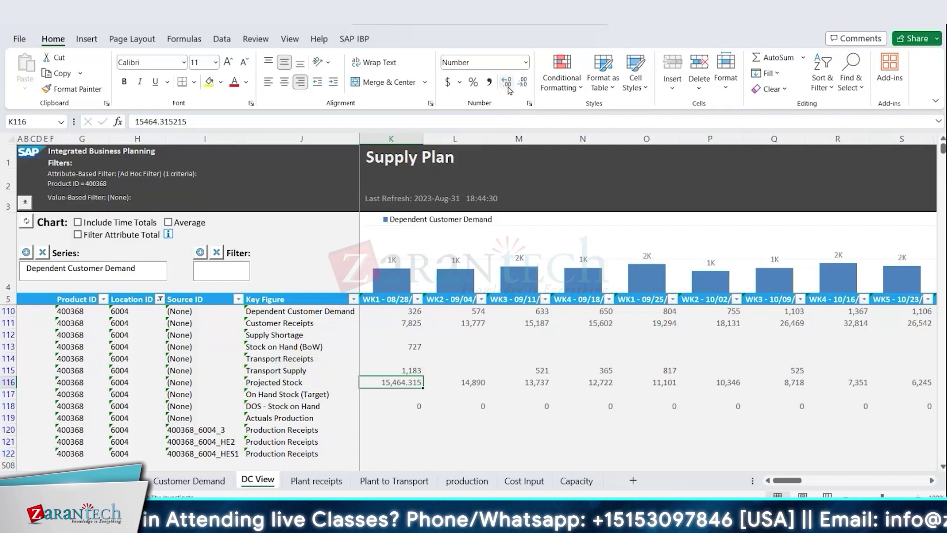
- Display the Projected Stock value in cell L116 with two decimal places
left_click(284, 394)
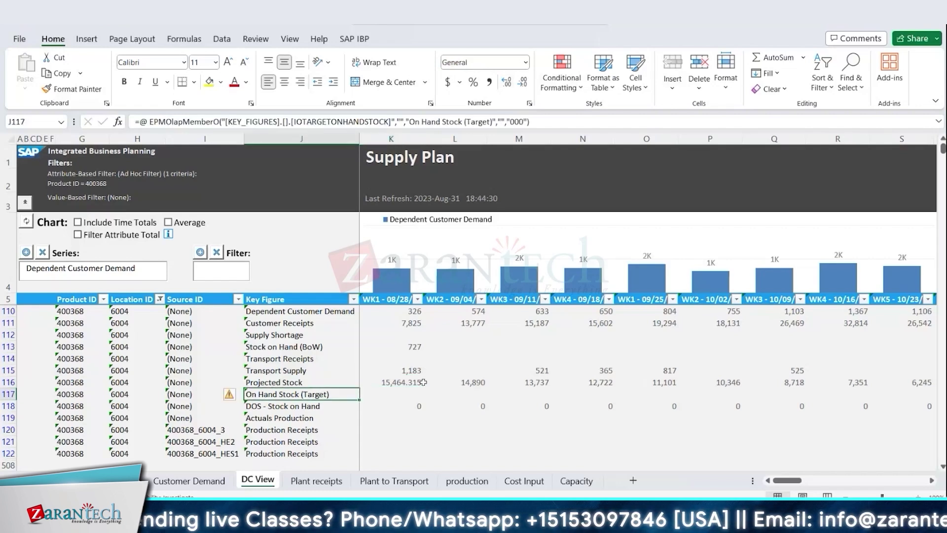
left_click(395, 382)
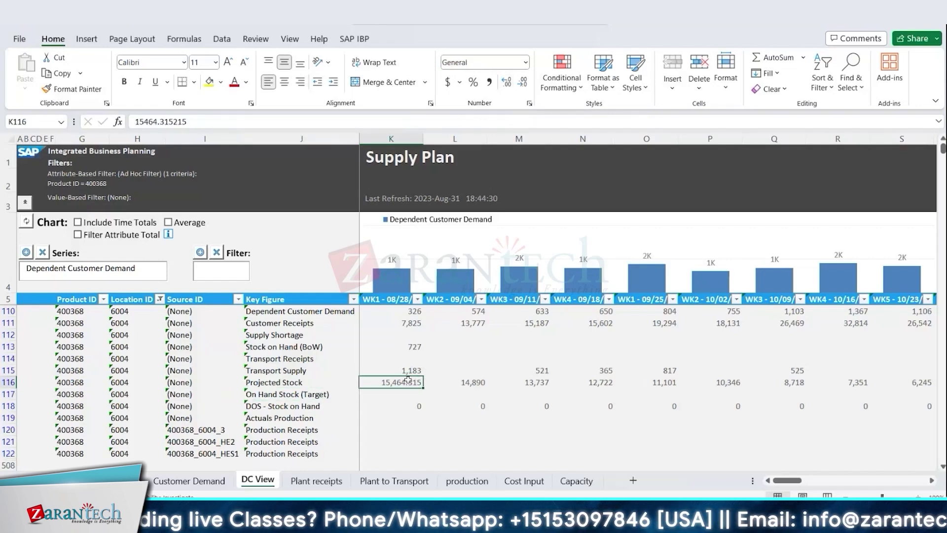
left_click(481, 382)
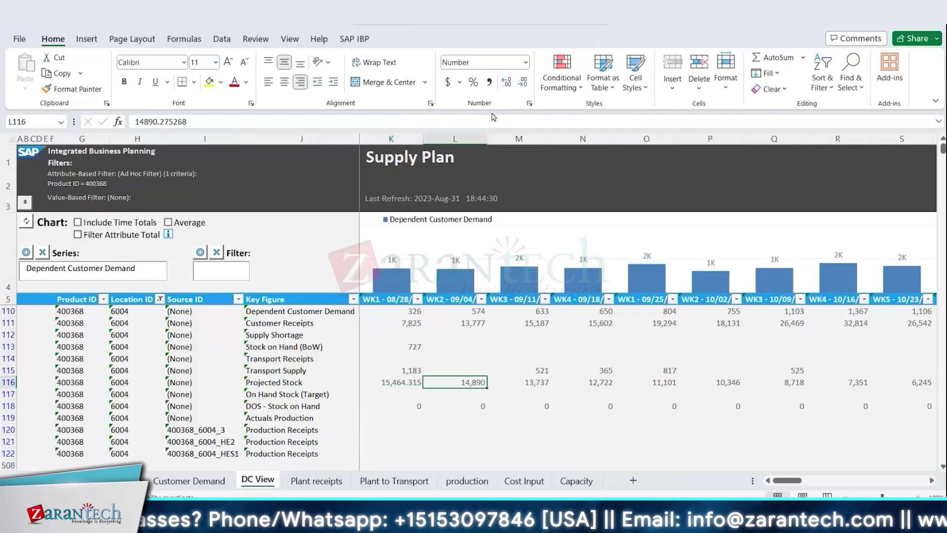
left_click(504, 84)
left_click(503, 87)
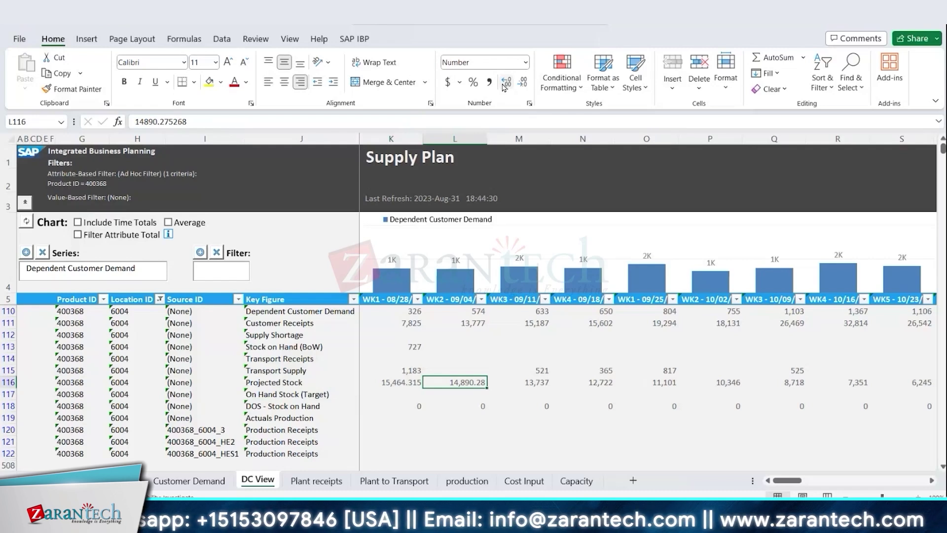
- Examine the On Hand Stock (Target) and DOS - Stock on Hand rows for location 6004, and view the available SAP IBP settings options
left_click(419, 383)
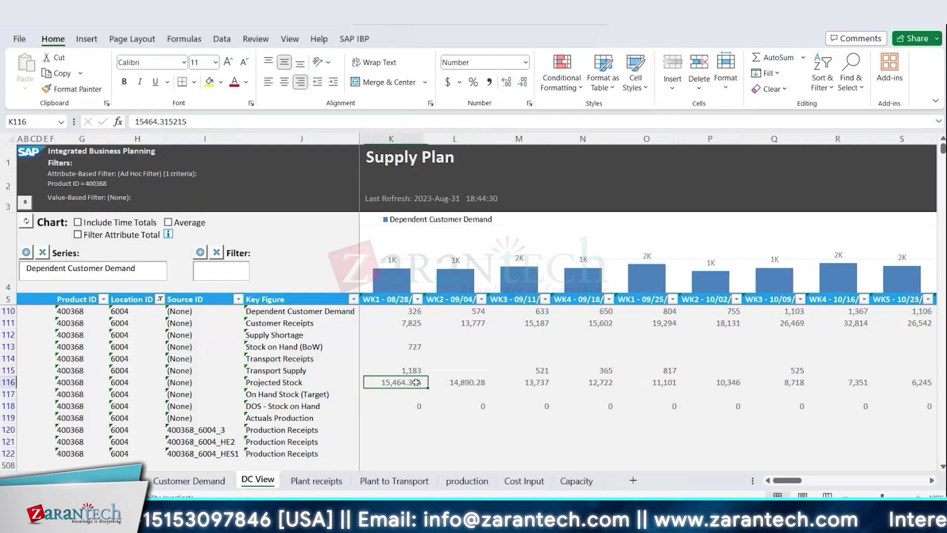
left_click(324, 398)
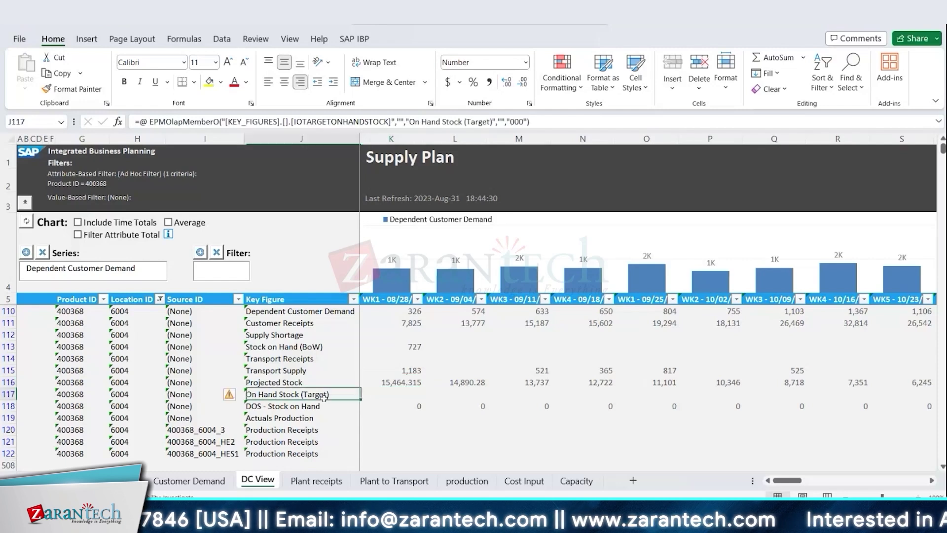
left_click(354, 39)
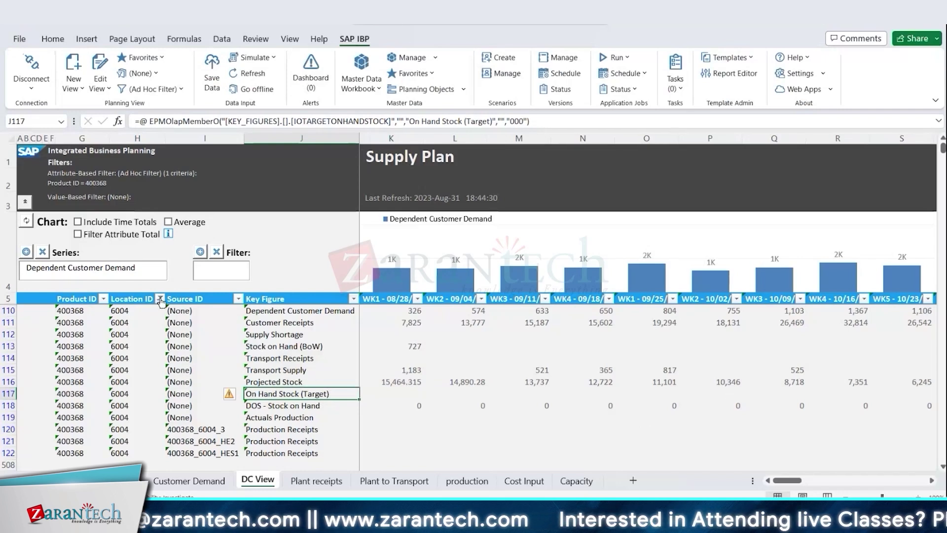
left_click(316, 406)
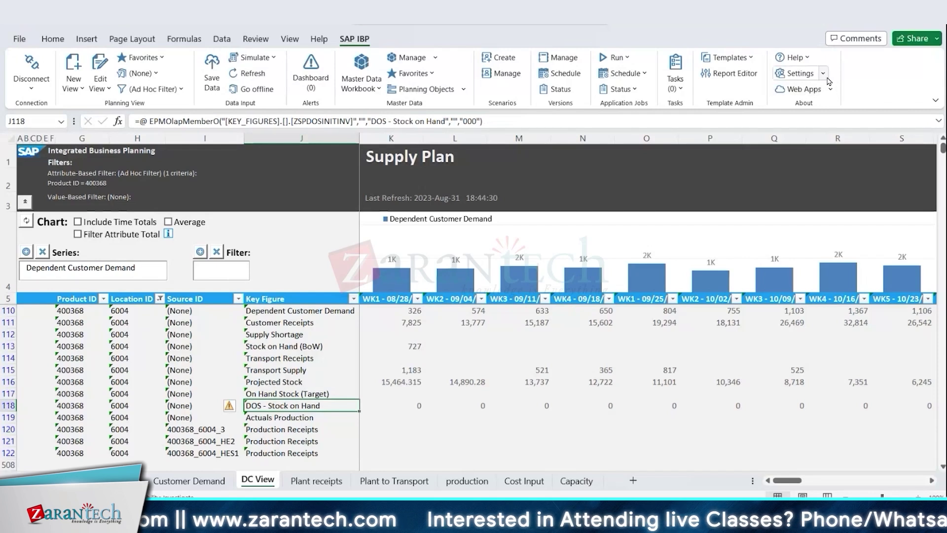
left_click(323, 394)
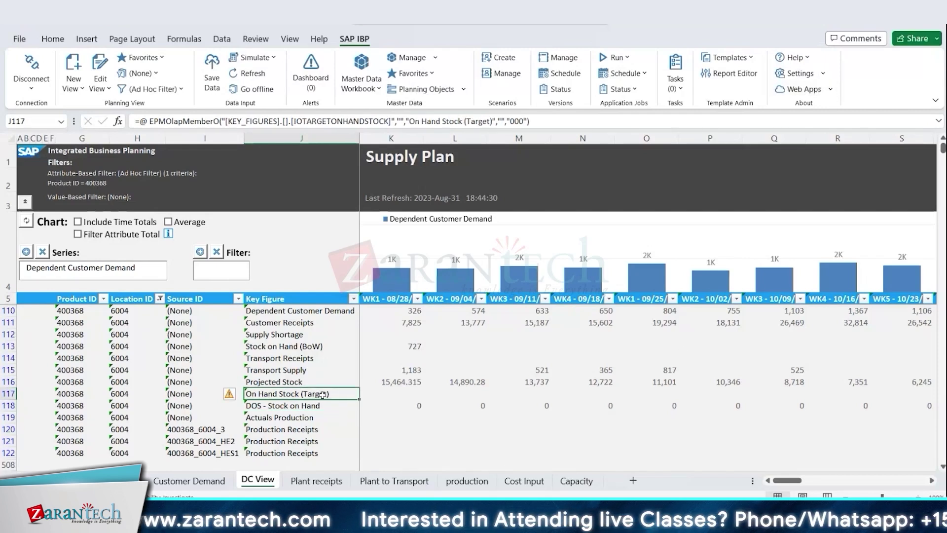
left_click(822, 75)
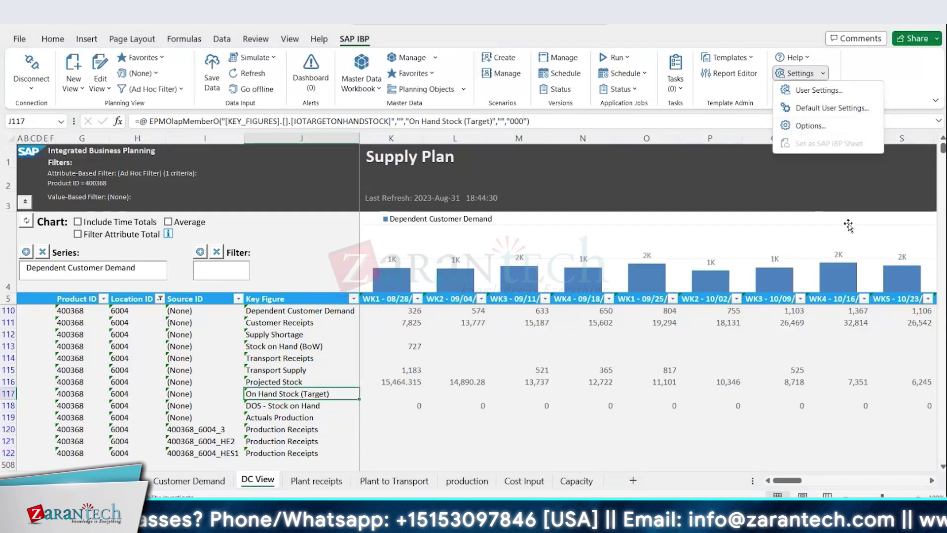
left_click(866, 200)
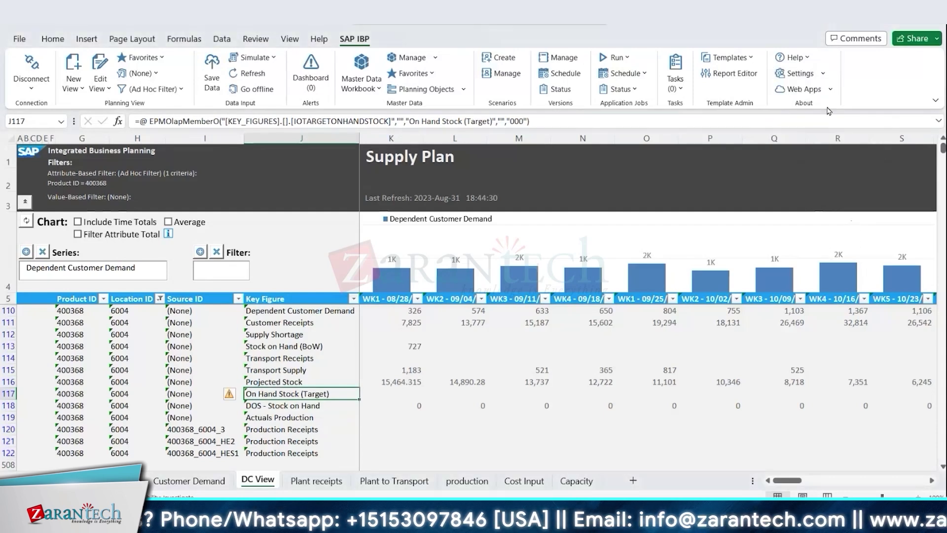
- Activate local member recognition with Use position in axis in the SAP IBP options, and save these options as the default
left_click(818, 74)
left_click(809, 127)
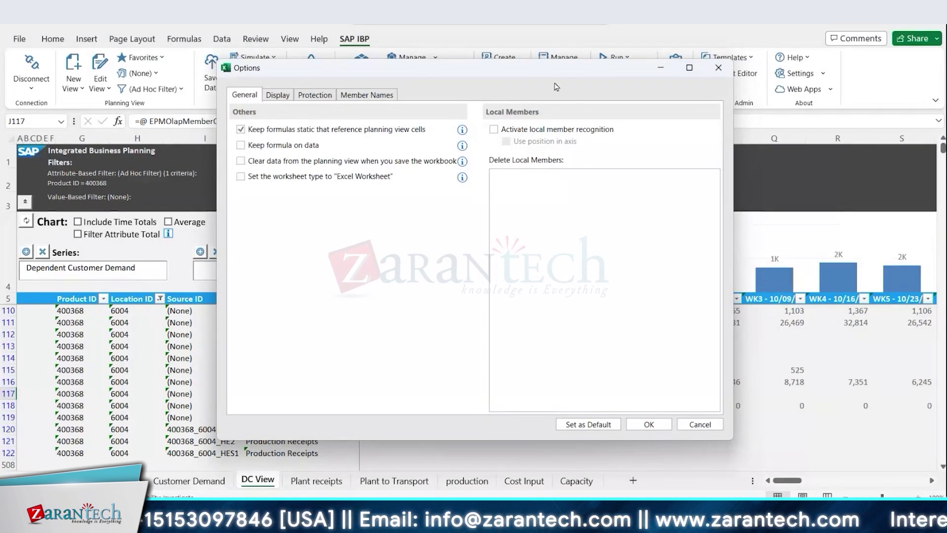
left_click(494, 129)
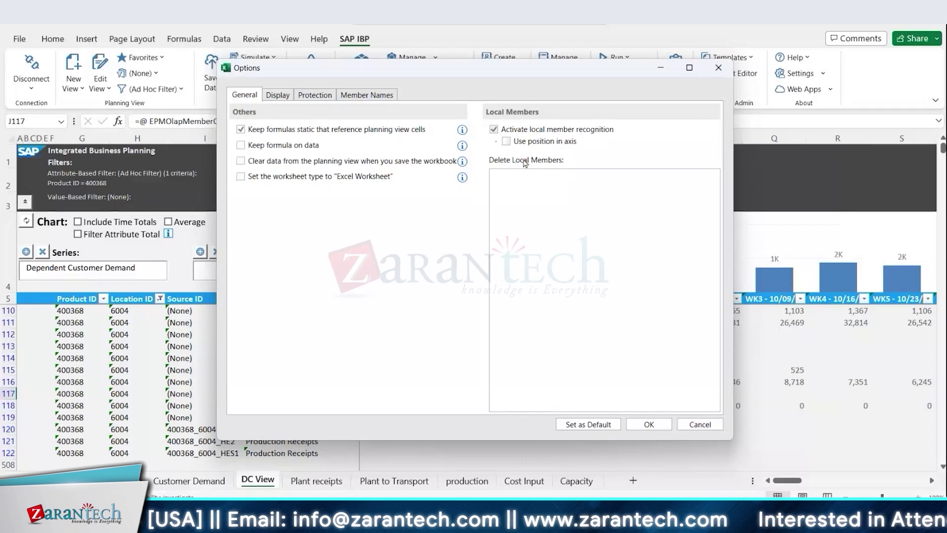
left_click(507, 142)
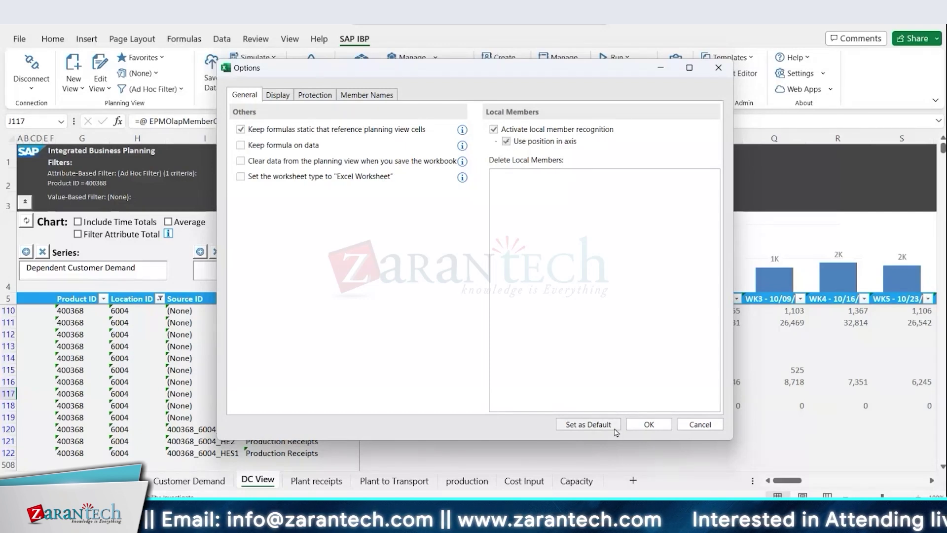
left_click(586, 425)
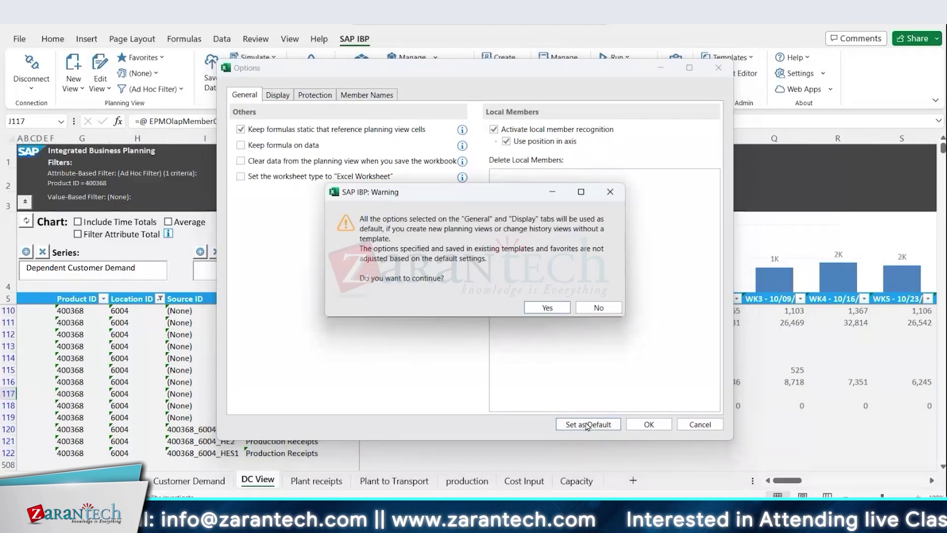
left_click(545, 309)
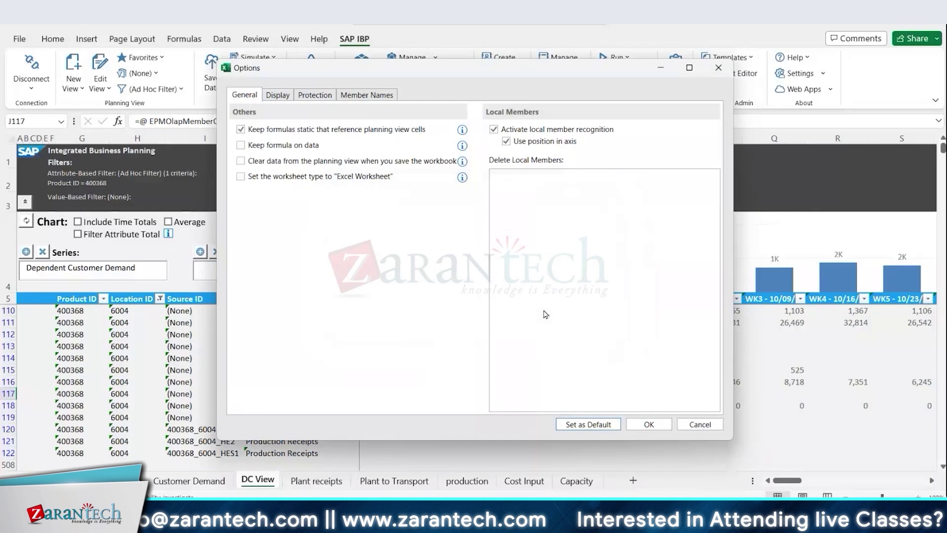
left_click(649, 424)
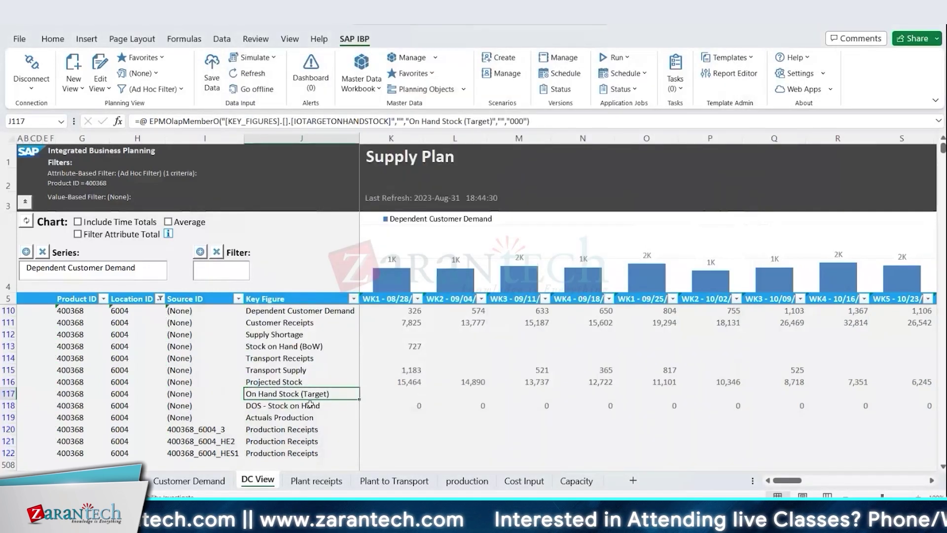
- Insert a row above On Hand Stock (Target) for location 6004 and label its key figure "Pallet Stocks Adj"
right_click(296, 394)
left_click(351, 267)
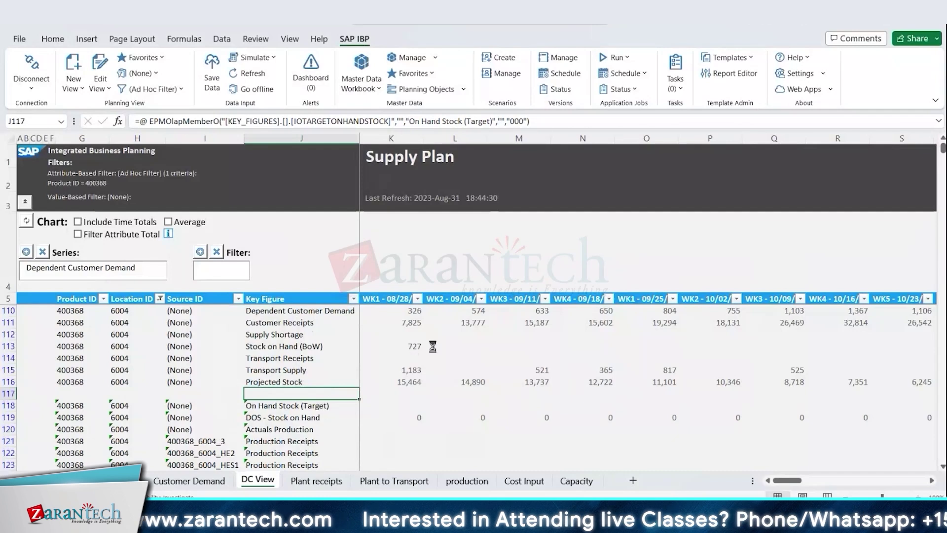
type("Pallet S")
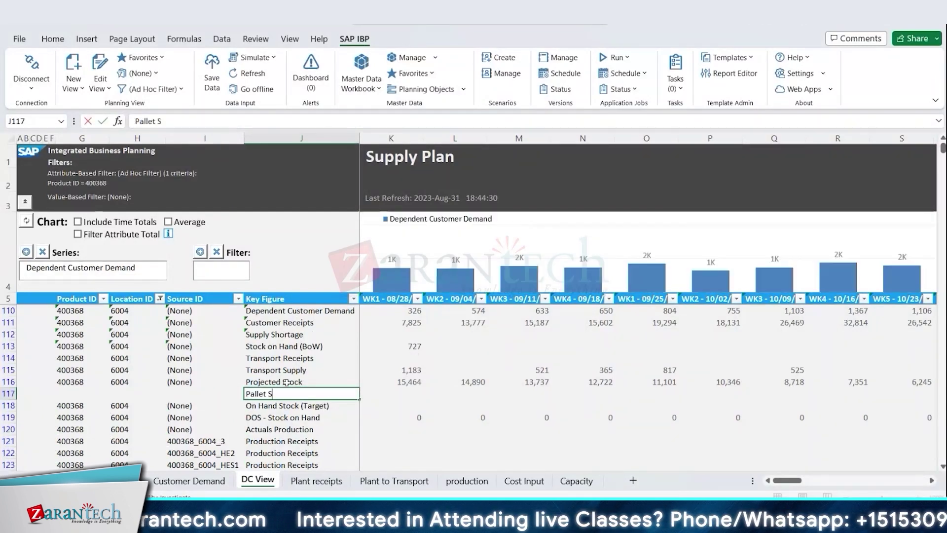
type("Tocks Adj")
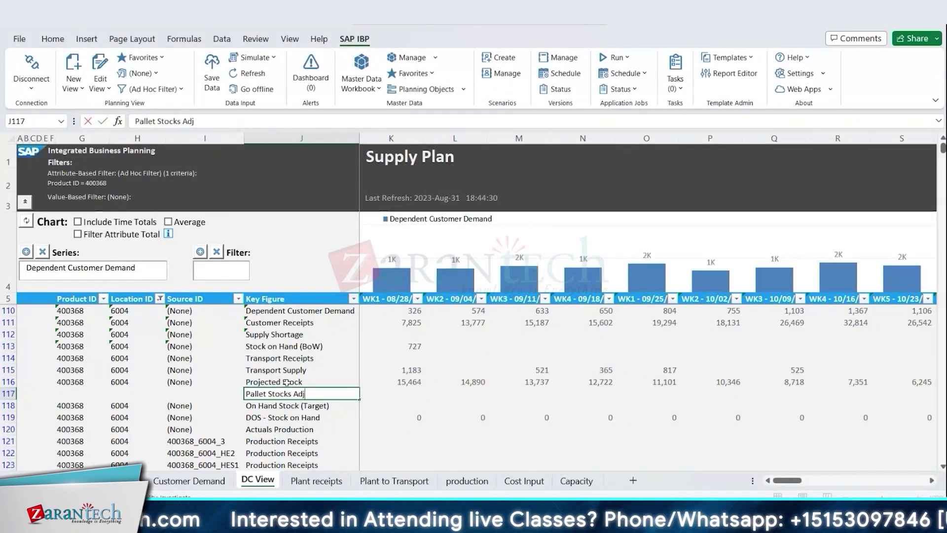
key("Return")
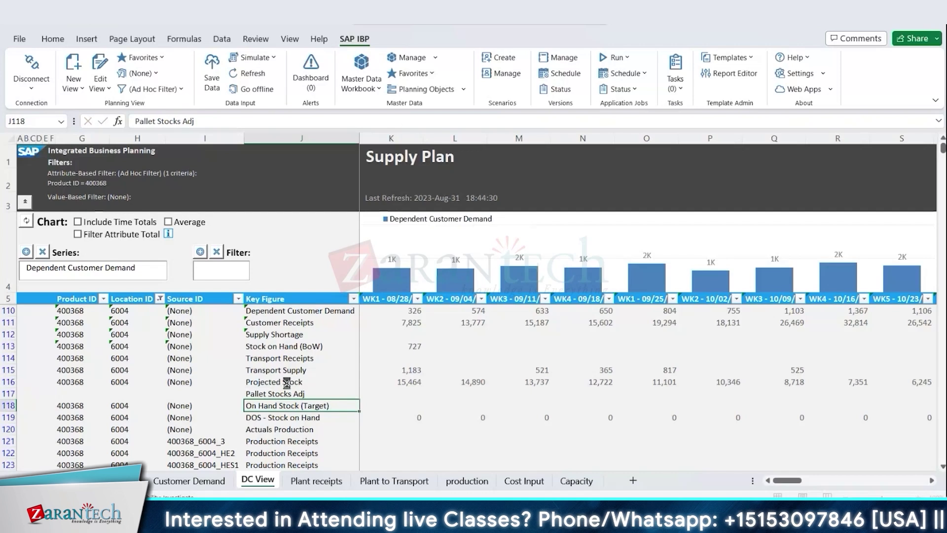
- Enter =ROUNDUP(K116,0) in cell K117 to round up the first week's Projected Stock, trying 1 and 2 digits before settling on 0
left_click(406, 396)
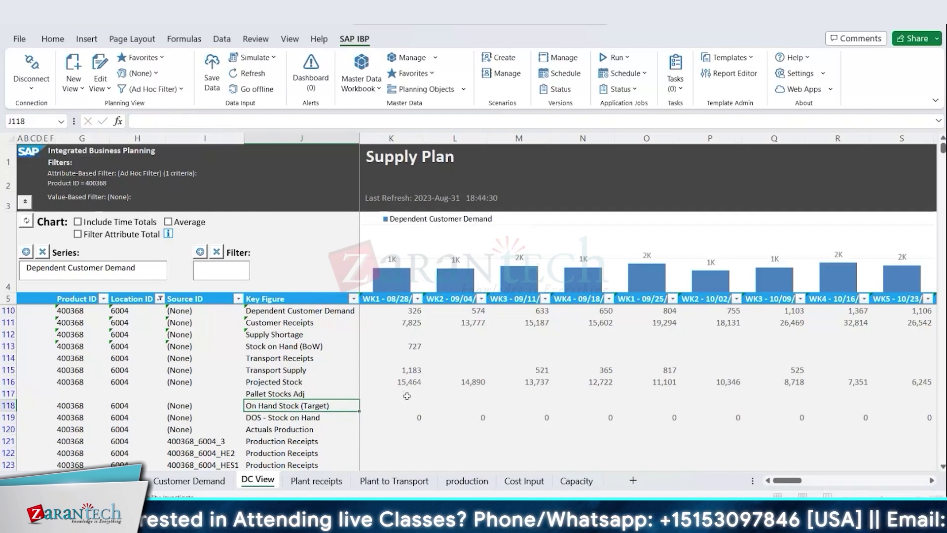
type("=")
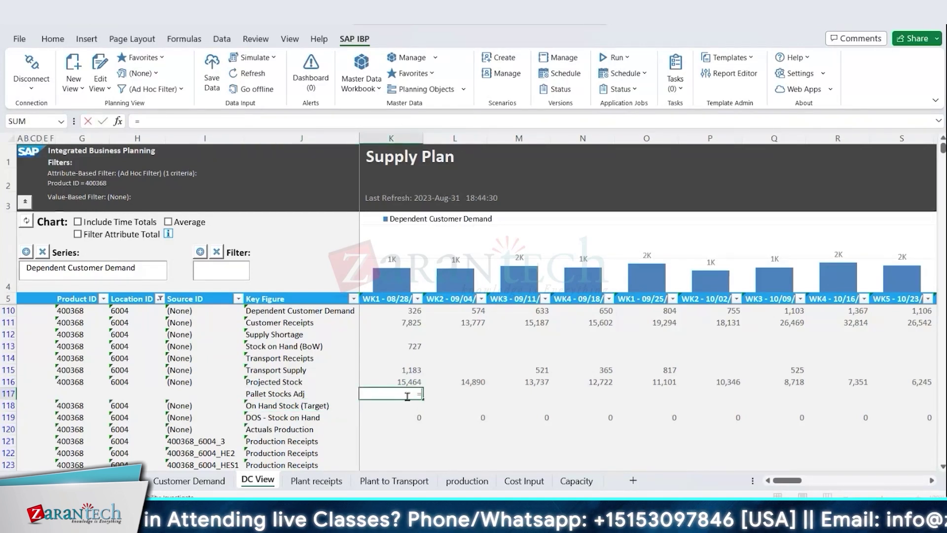
type("roundup(")
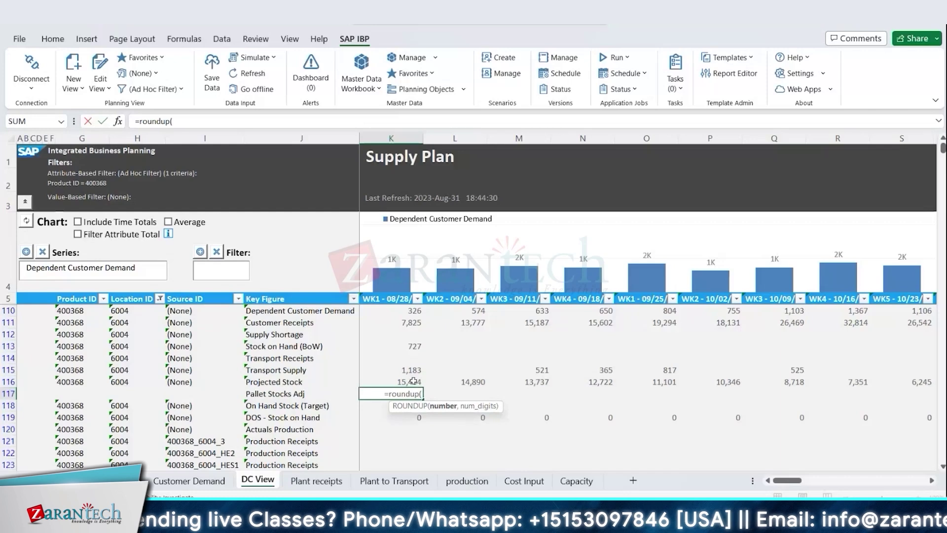
left_click(413, 380)
left_click(117, 121)
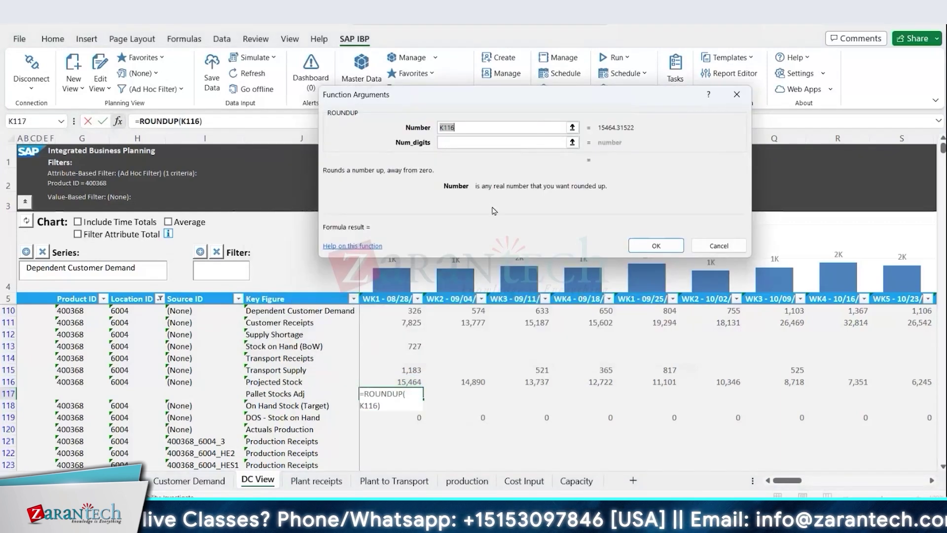
left_click(456, 143)
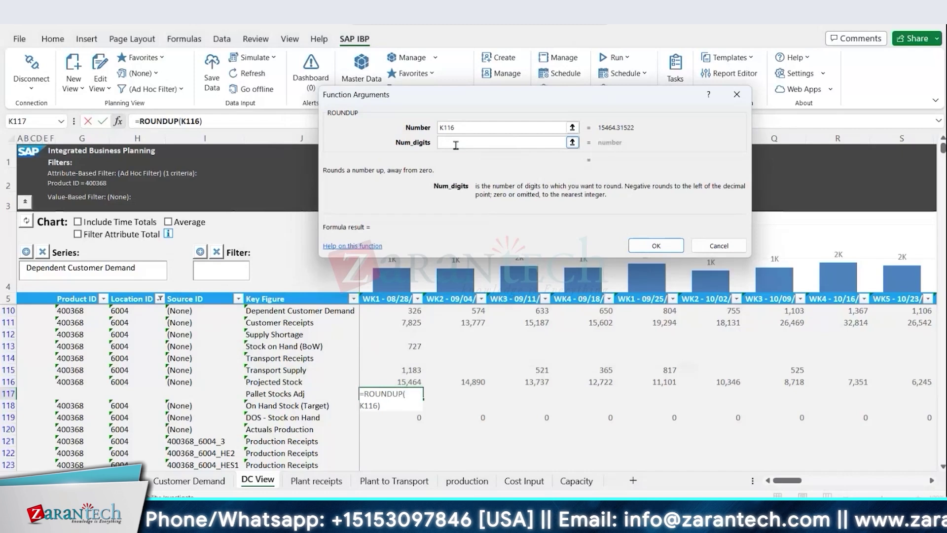
type("0")
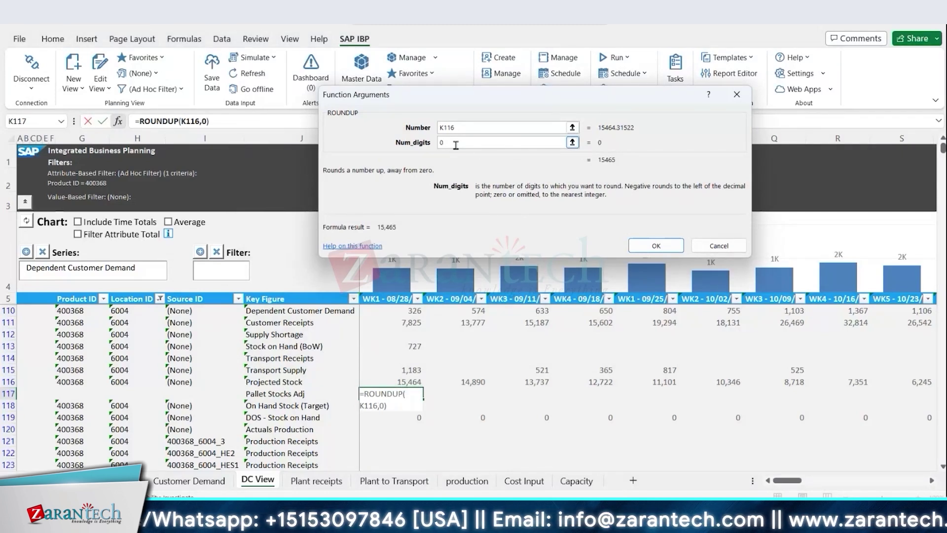
key("BackSpace")
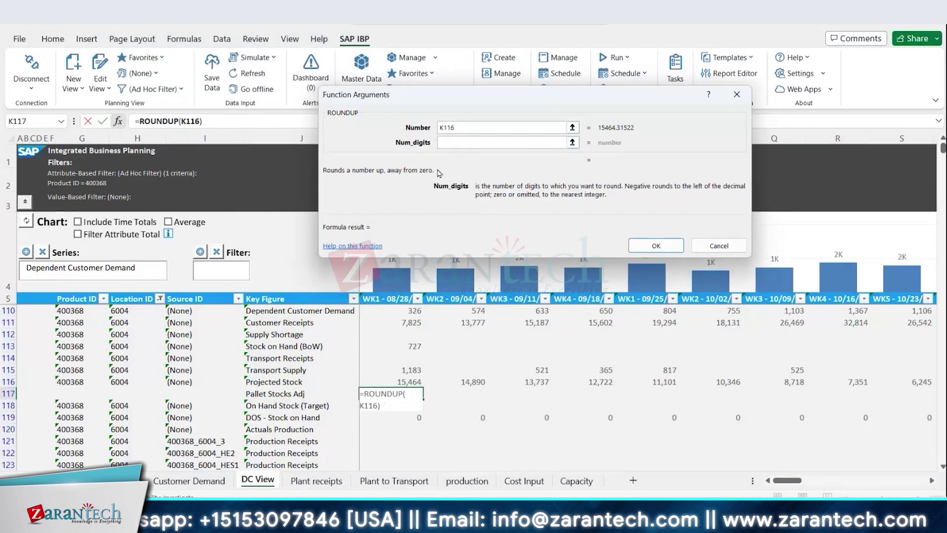
type("1")
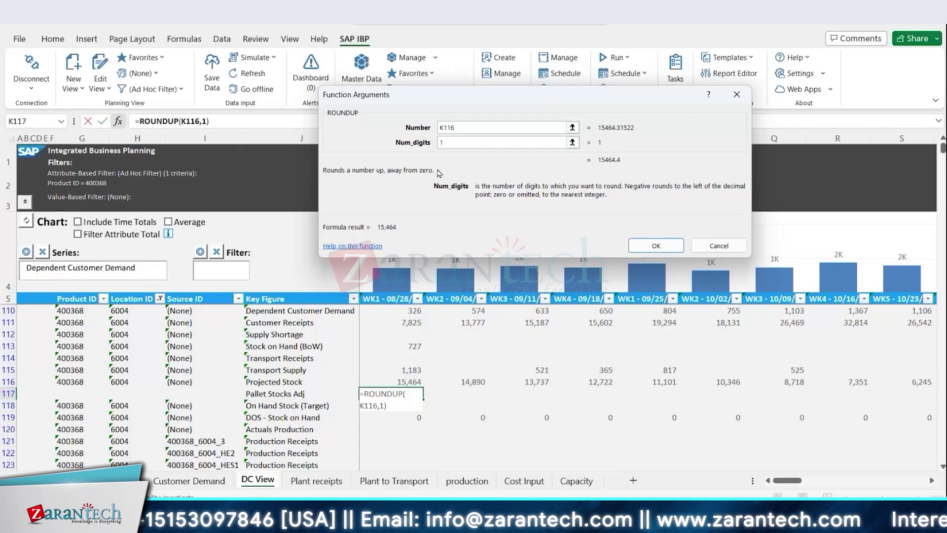
key("BackSpace")
type("2")
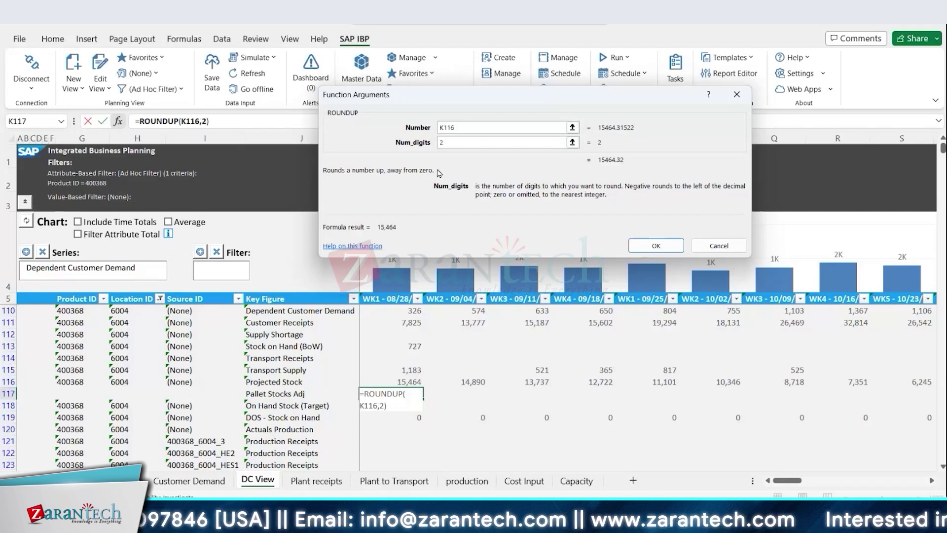
key("BackSpace")
type("0")
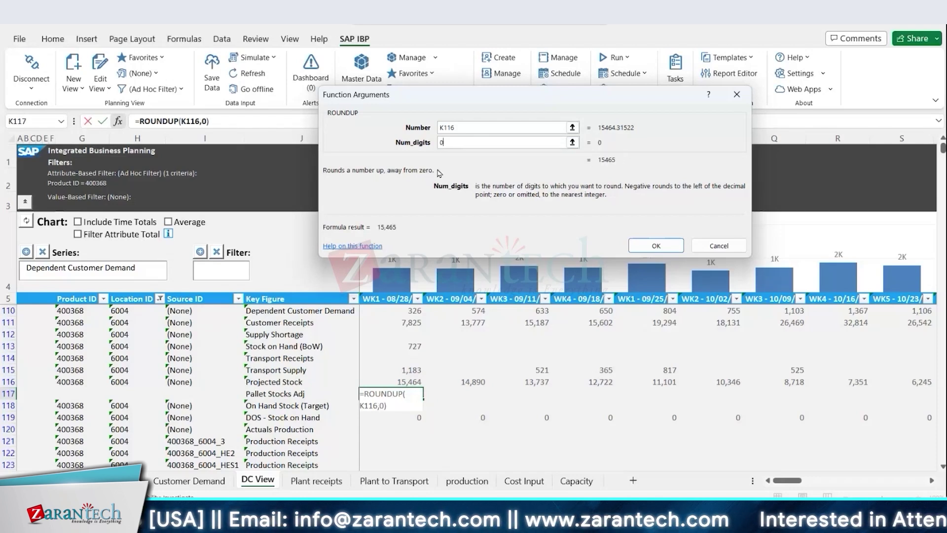
left_click(641, 249)
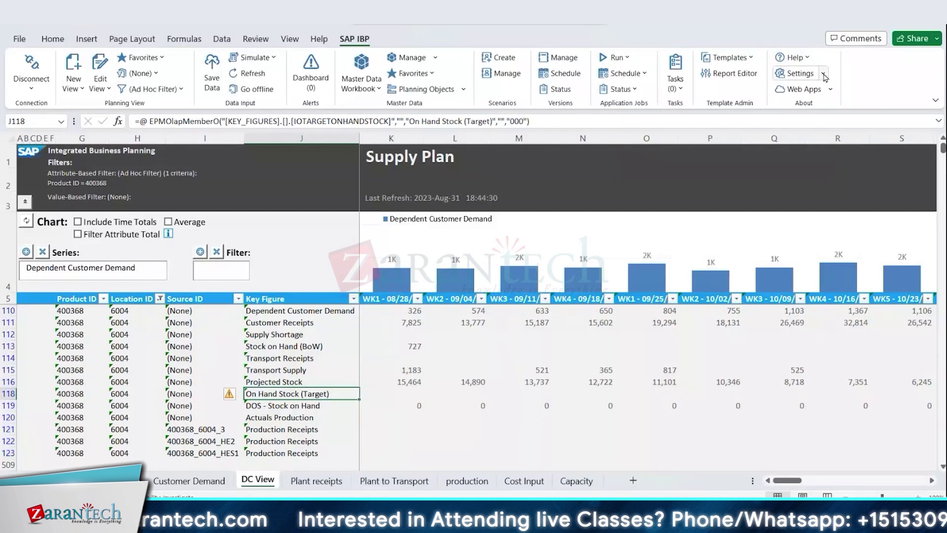
left_click(799, 73)
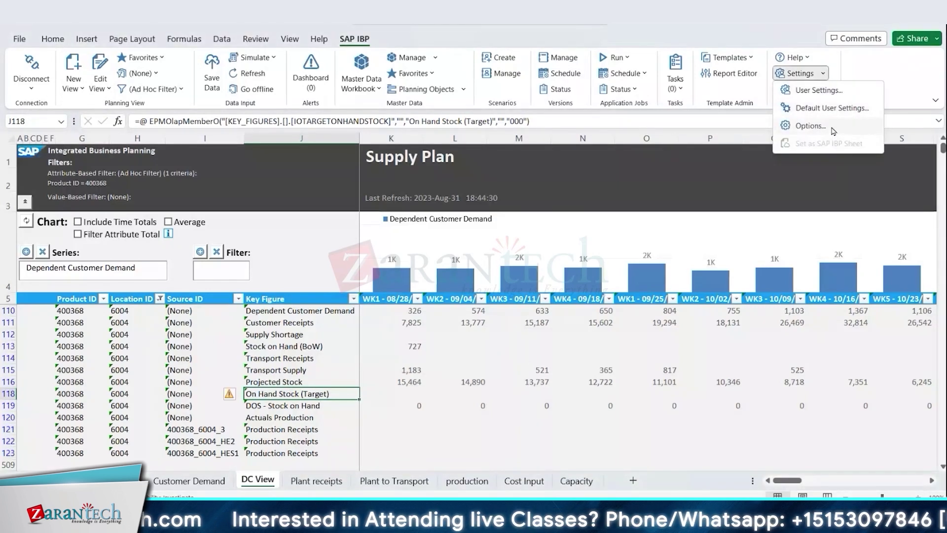
left_click(847, 114)
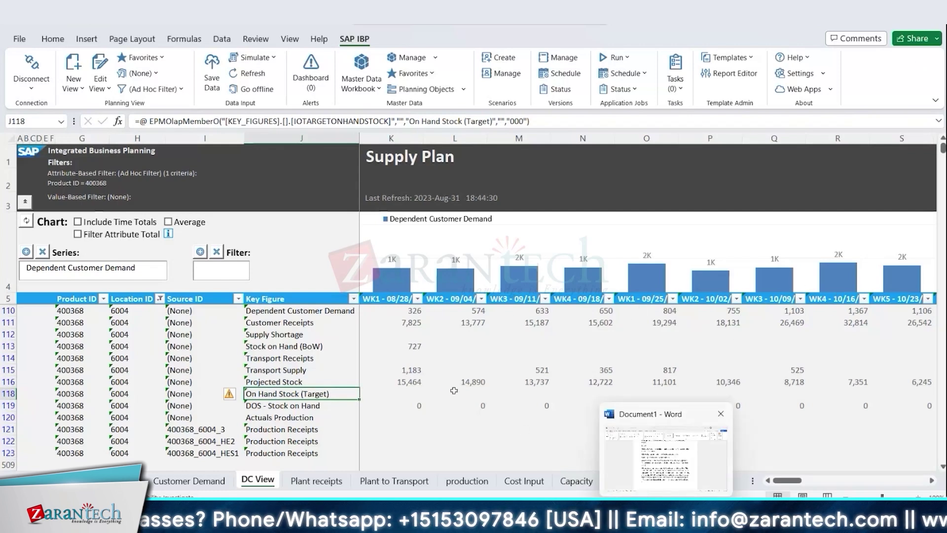
- Check the first week's Projected Stock cell, and set the Location ID filter to show all locations
left_click(402, 381)
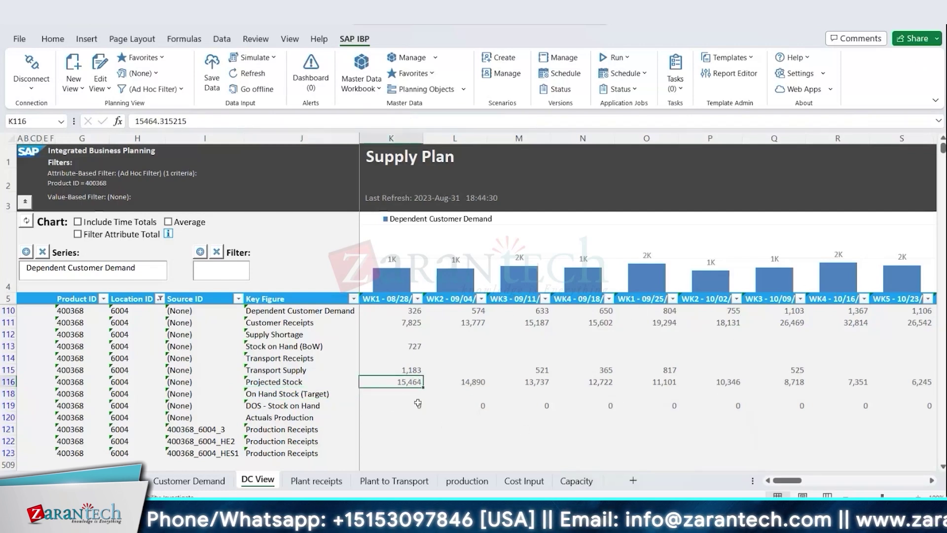
left_click(388, 392)
left_click(159, 298)
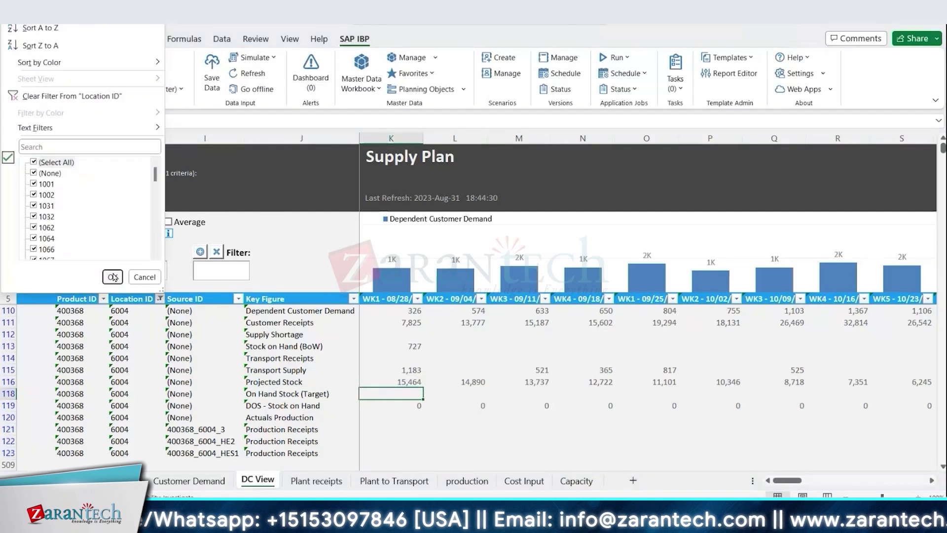
left_click(113, 276)
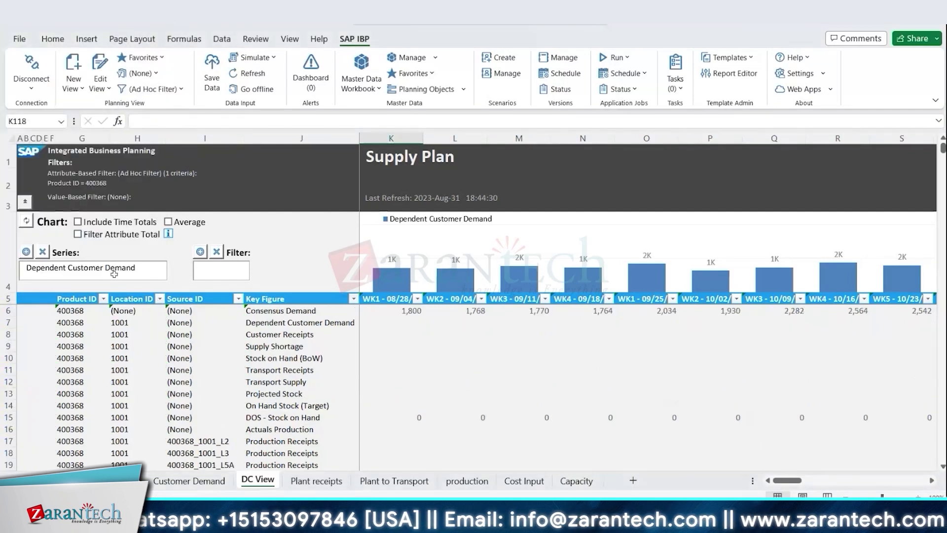
- Examine the key figure rows of locations 1001 and 1002 for the Pallet Stocks Adj local member
left_click(307, 337)
key("Right")
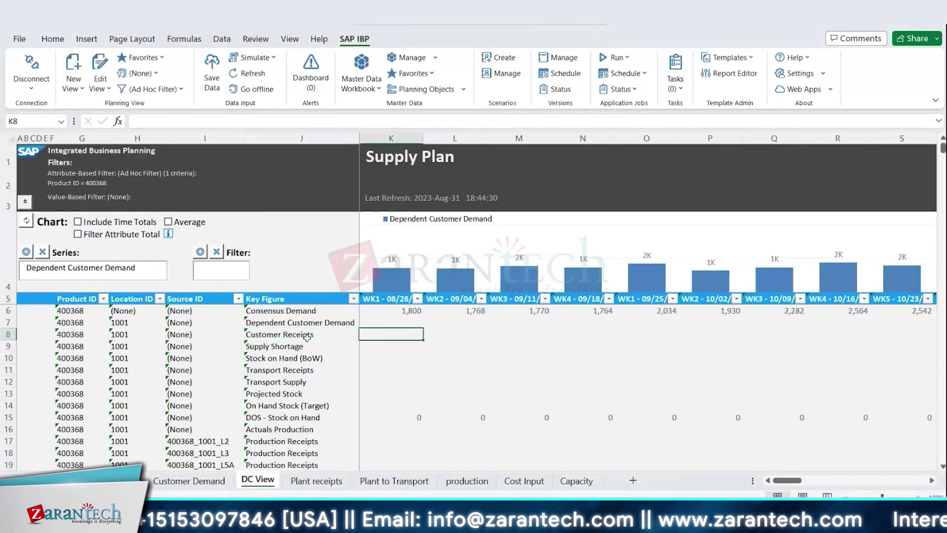
key("Left")
key("Up")
key("Up")
key("Up")
key("Down")
key("Down")
key("Down")
key("Down")
key("Down")
key("Down")
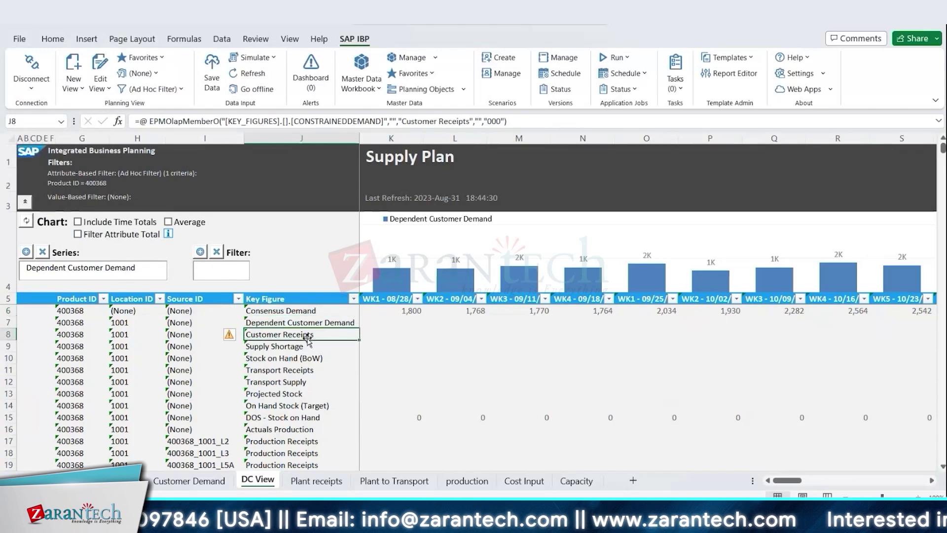
key("Down")
key("Down")
key("Down")
key("Down")
key("Down")
key("Down")
key("Down")
key("Down")
key("Down")
key("Down")
key("Down")
key("Down")
key("Down")
key("Down")
key("Down")
key("Down")
key("Down")
key("Down")
key("Down")
key("Down")
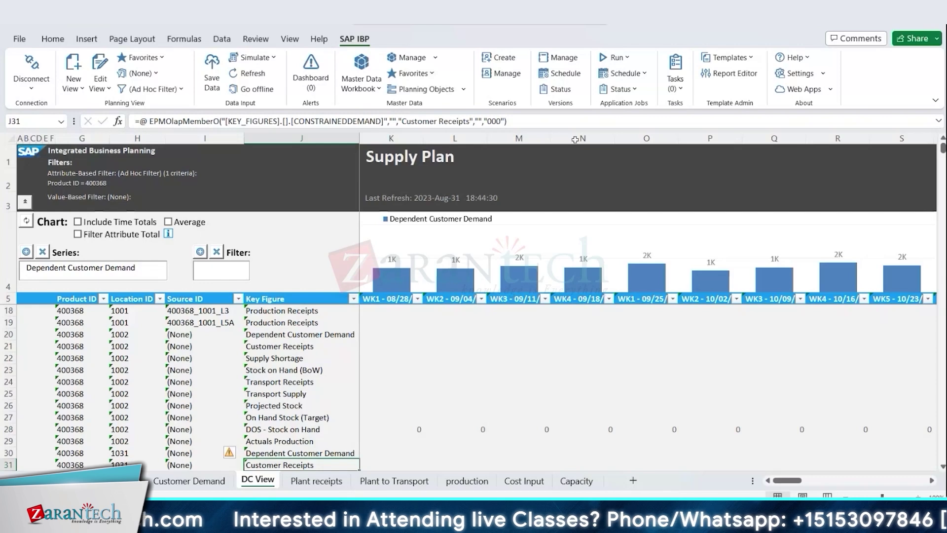
- Review the local member settings and the list of deletable local members in the SAP IBP options
left_click(827, 75)
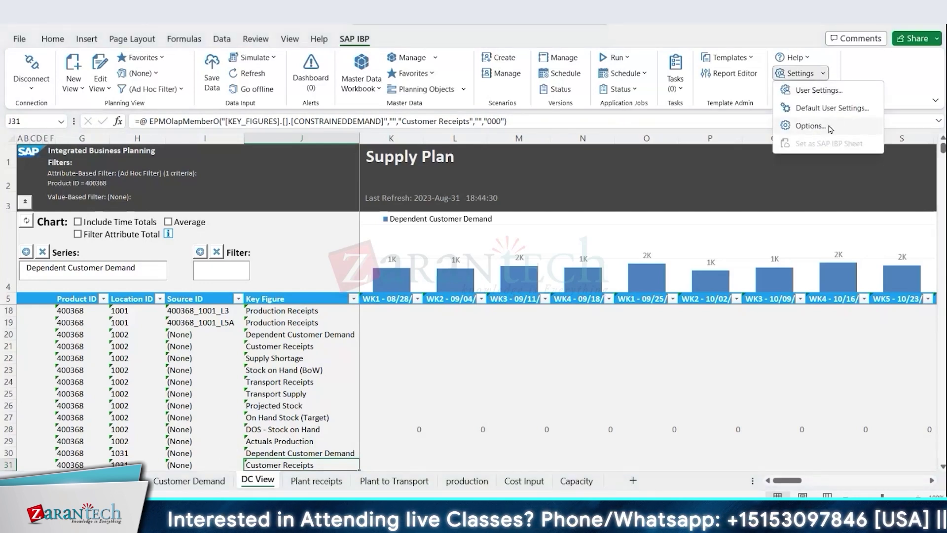
left_click(810, 126)
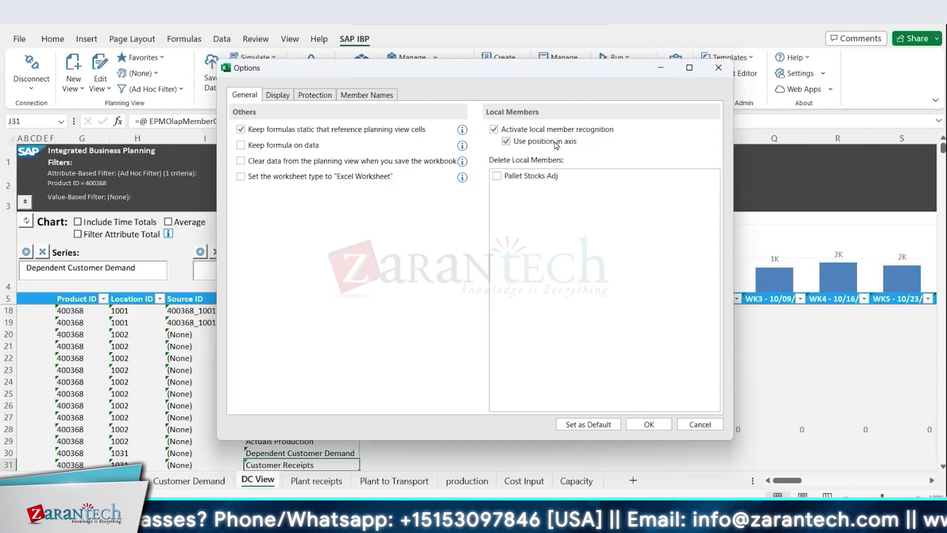
left_click(650, 425)
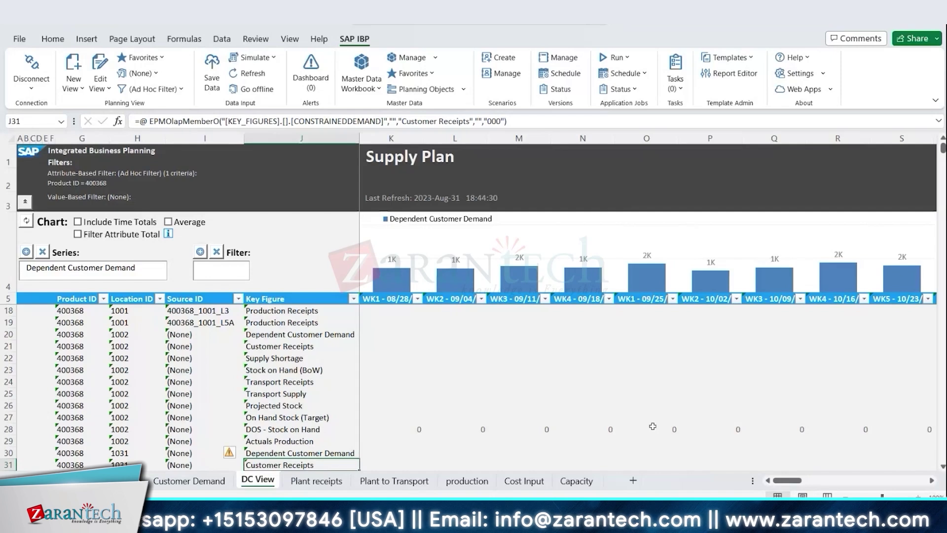
- Look through the key figure rows of location 1001 again, from the start of the list to Transport Receipts
scroll(321, 399, "up", 4)
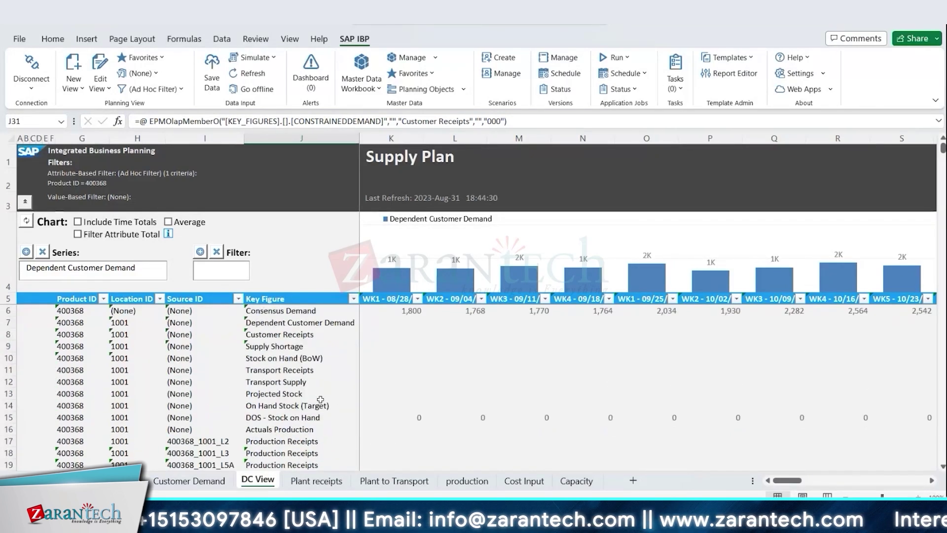
left_click(306, 280)
key("Down")
key("Down")
key("Down")
key("Down")
key("Down")
key("Down")
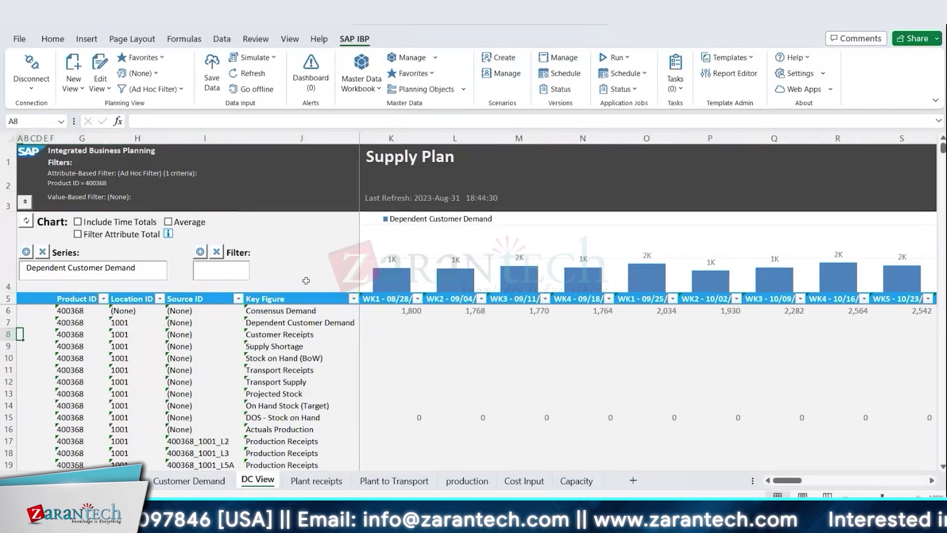
left_click(261, 369)
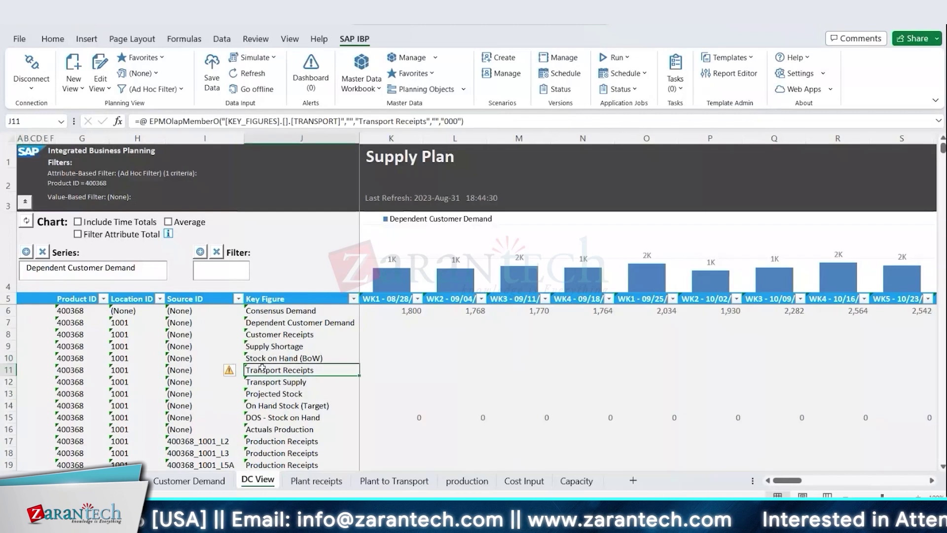
- Examine the key figure rows at the end of the list, around locations OKDC and SEMC
left_click(307, 300)
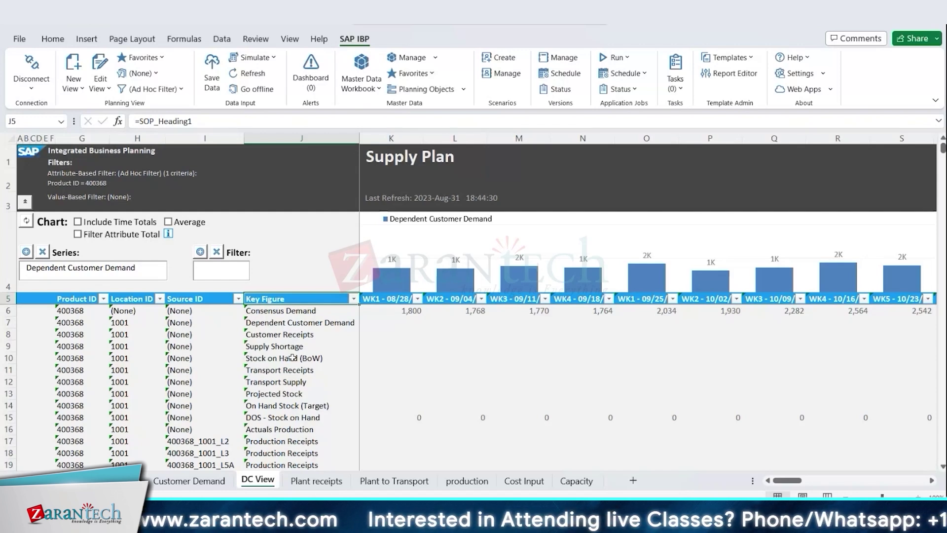
left_click(294, 451)
key("ctrl+Down")
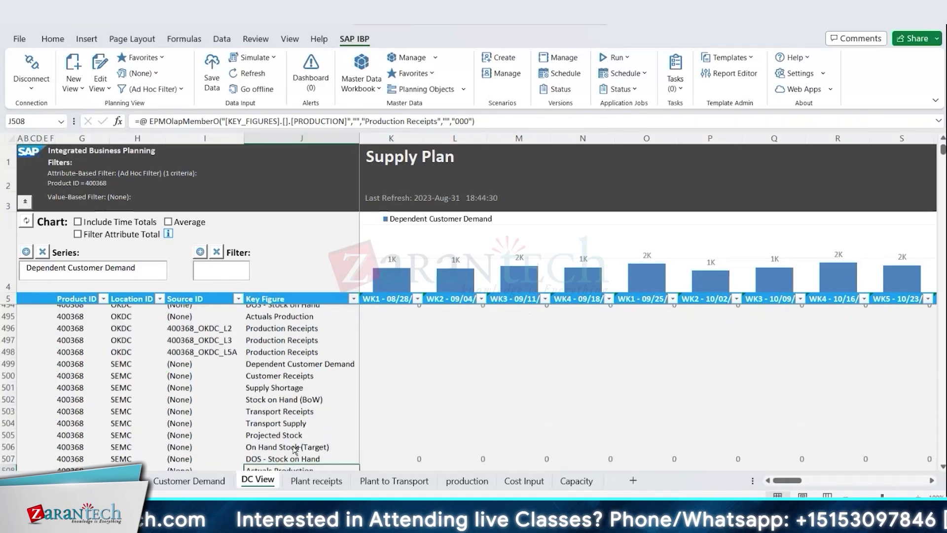
scroll(293, 448, "up", 3)
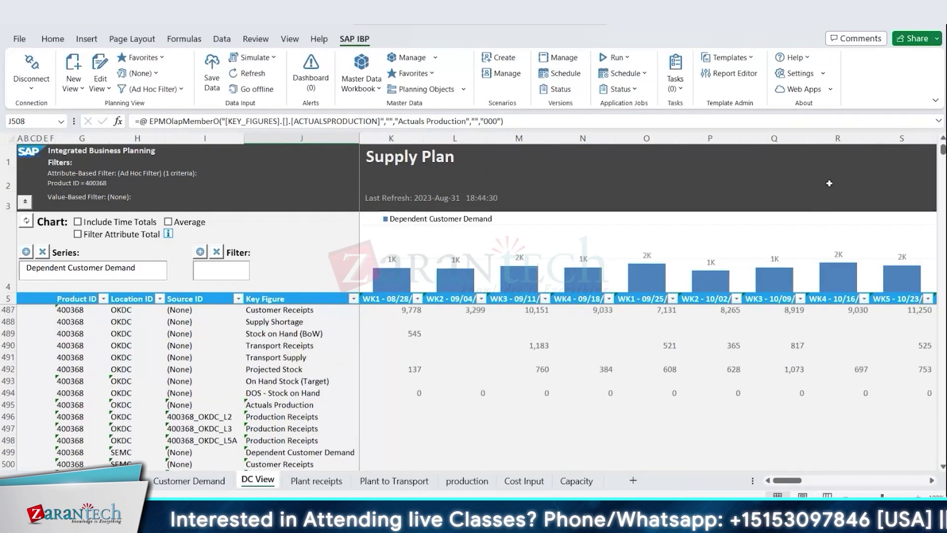
- Check the local member settings and the deletable local members in the SAP IBP options
left_click(799, 73)
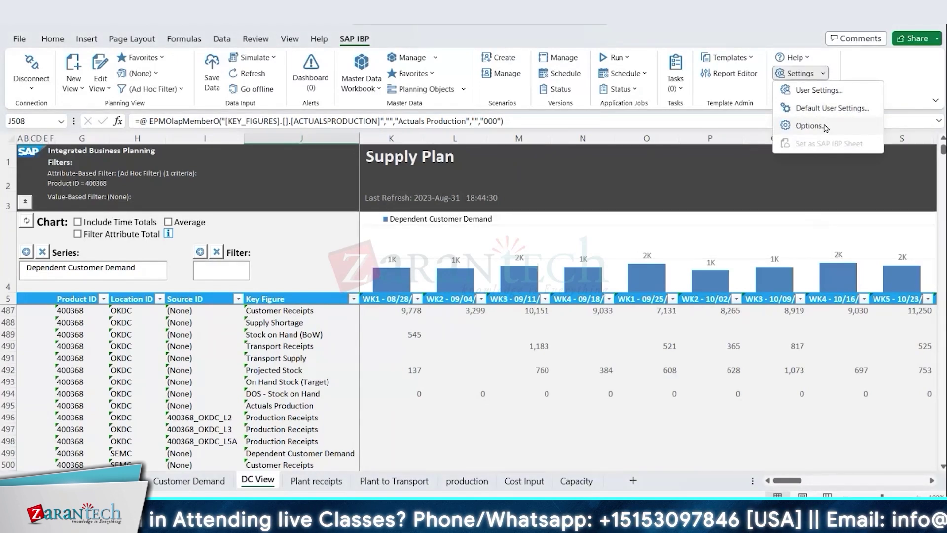
left_click(824, 127)
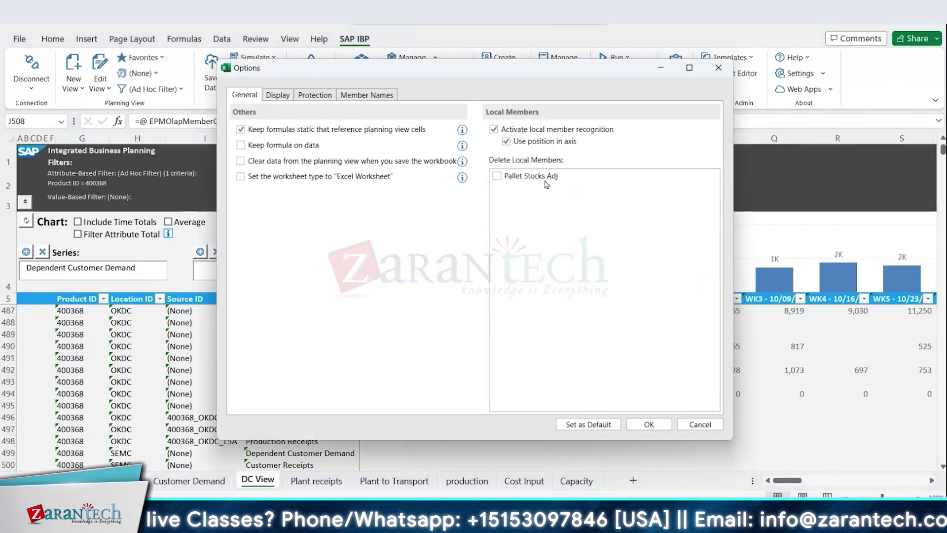
left_click(646, 425)
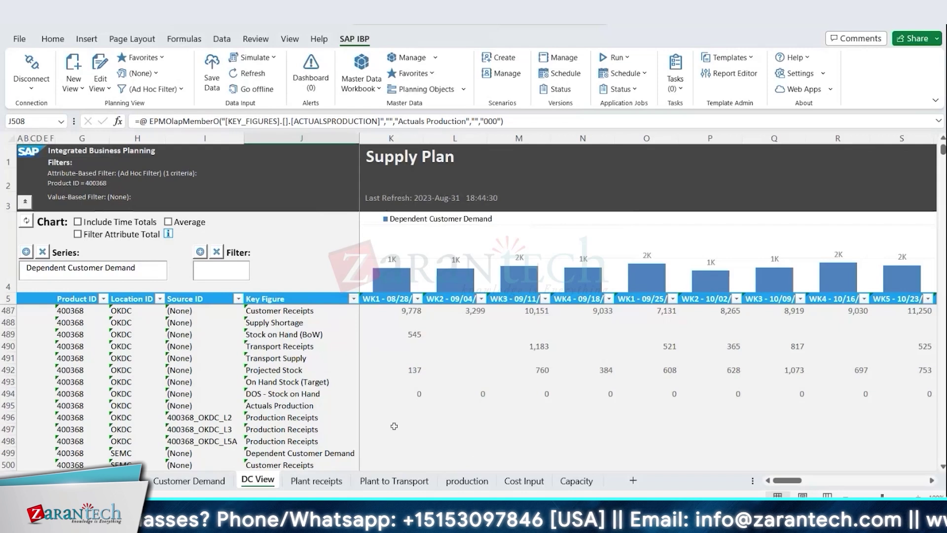
- Start creating a new master data workbook and set the common filter attribute to Source ID
left_click(335, 404)
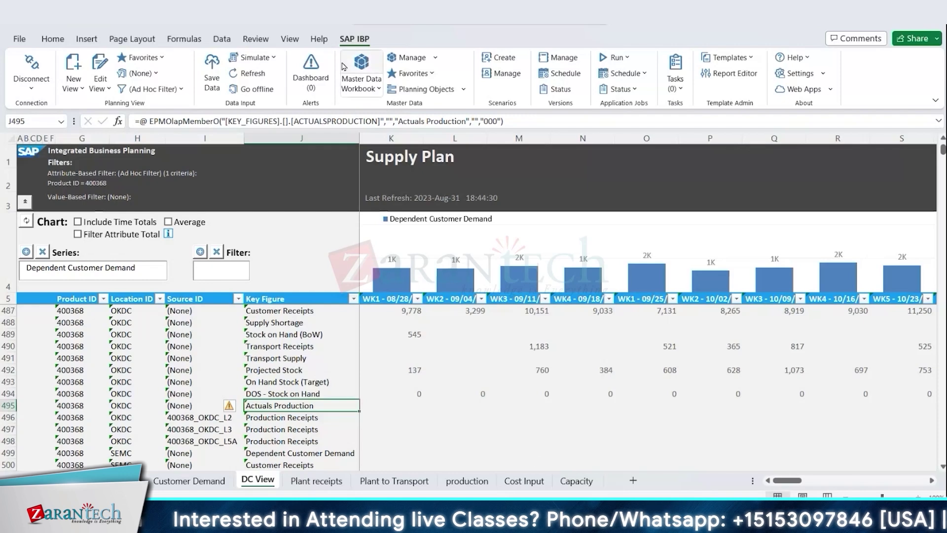
left_click(376, 87)
left_click(384, 123)
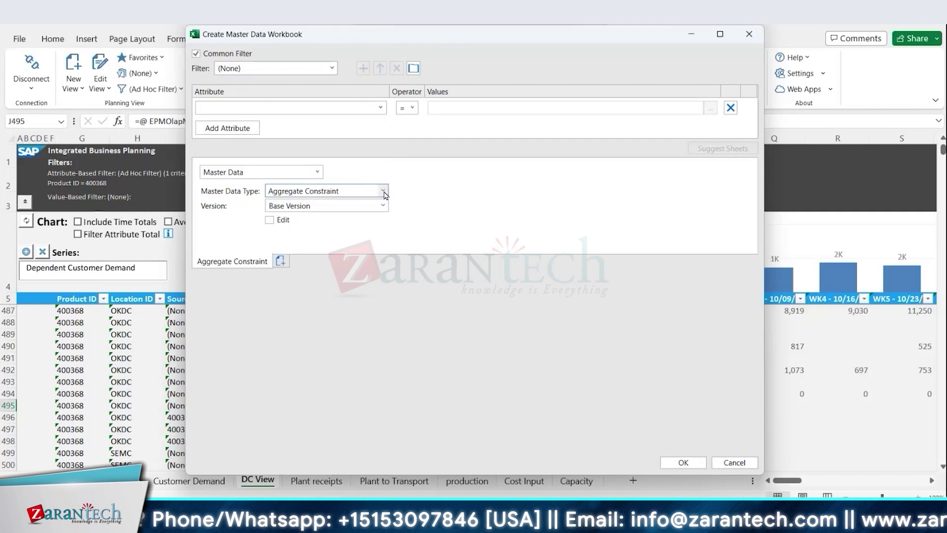
left_click(380, 108)
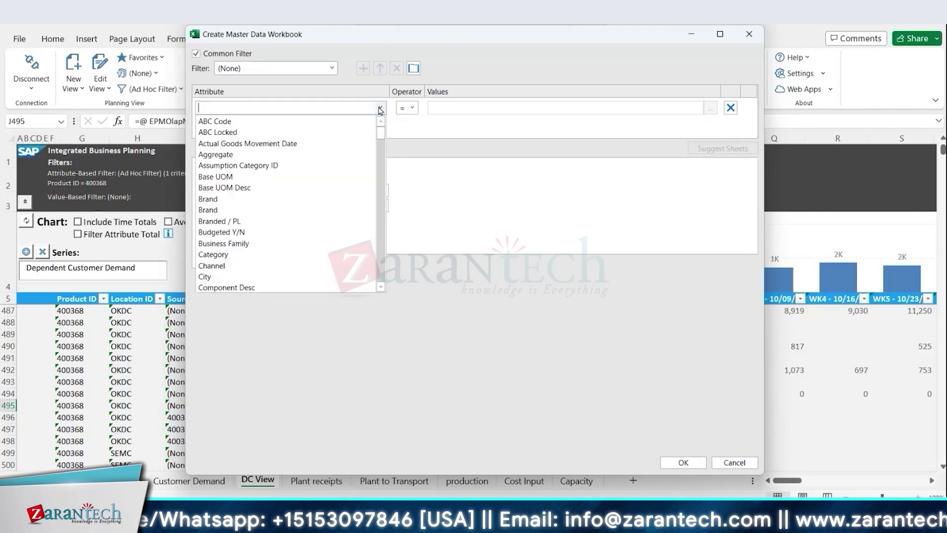
type("Source ID")
key("Tab")
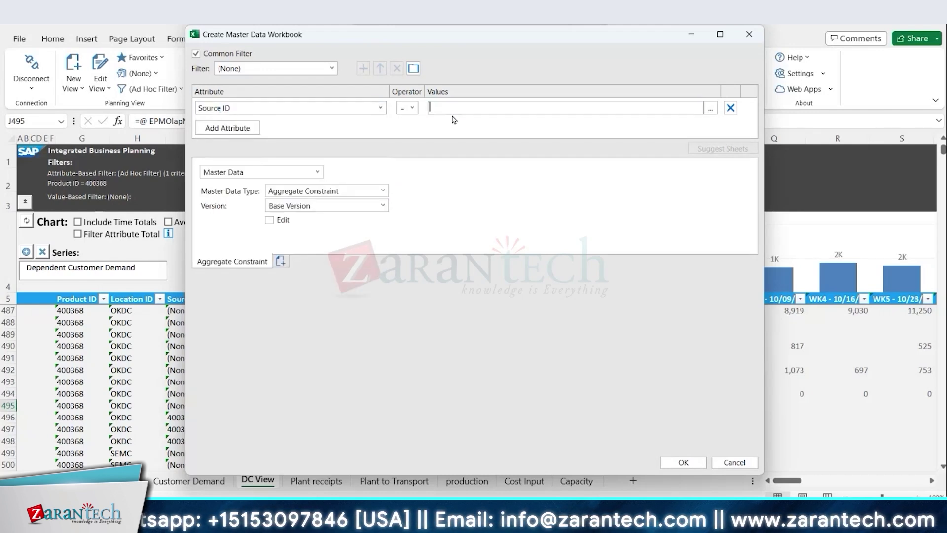
- Set the worksheet's master data type to Customer Source and enable editing
left_click(382, 191)
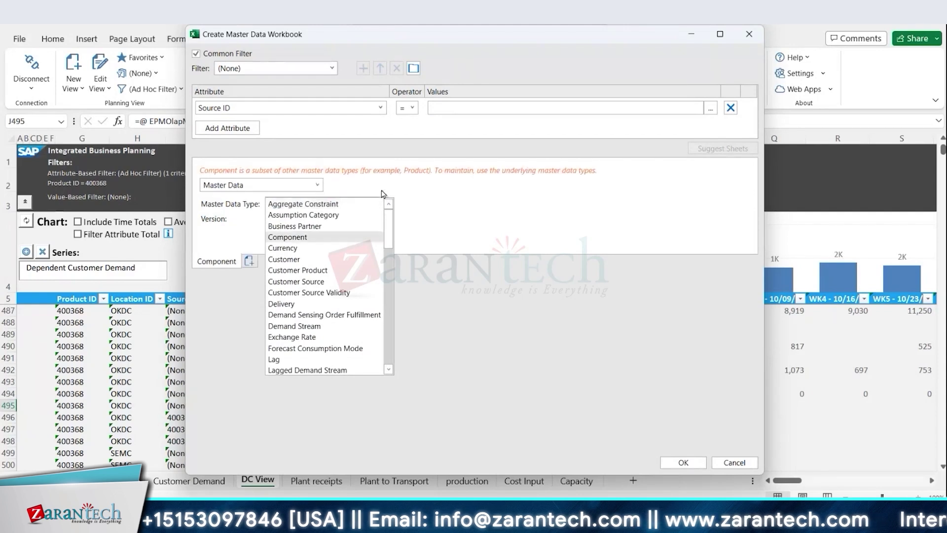
left_click(316, 281)
left_click(271, 219)
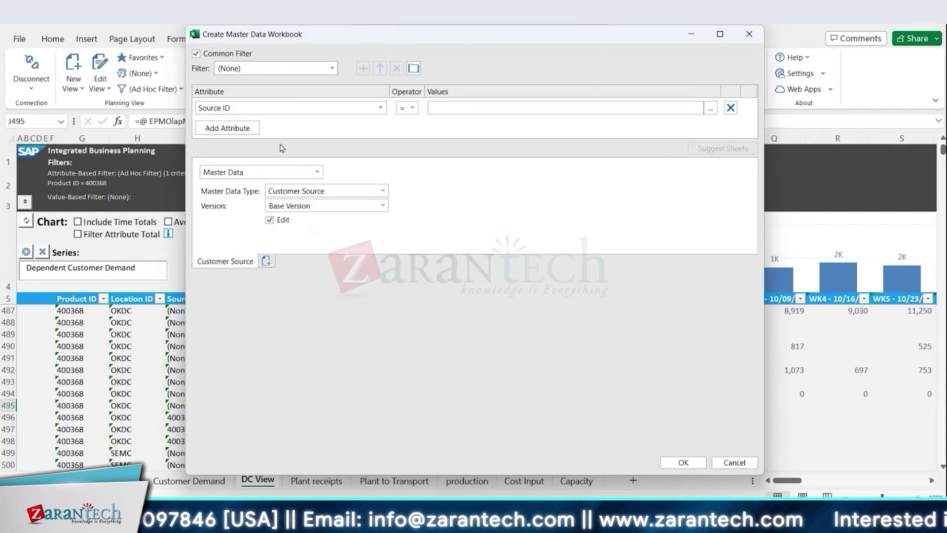
- Replace the common filter attribute with Location ID
left_click(361, 108)
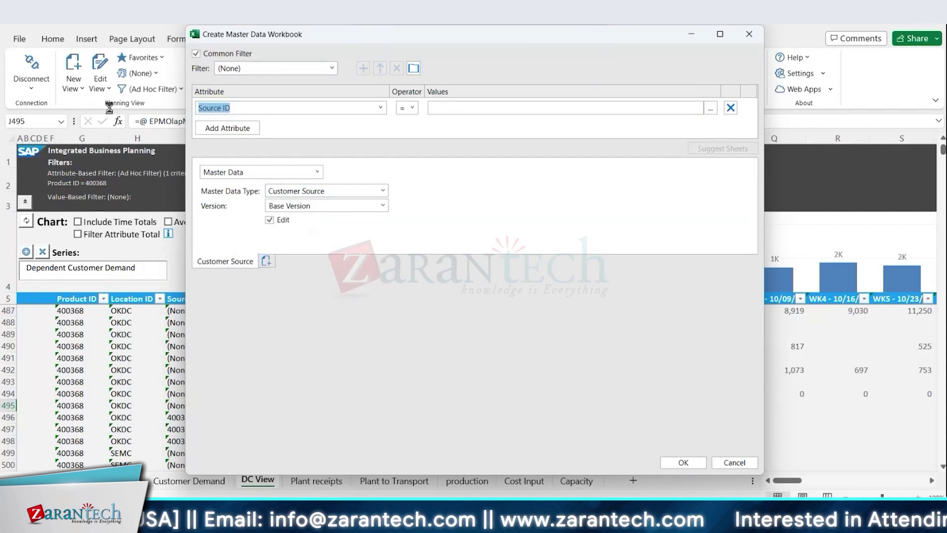
left_click(481, 106)
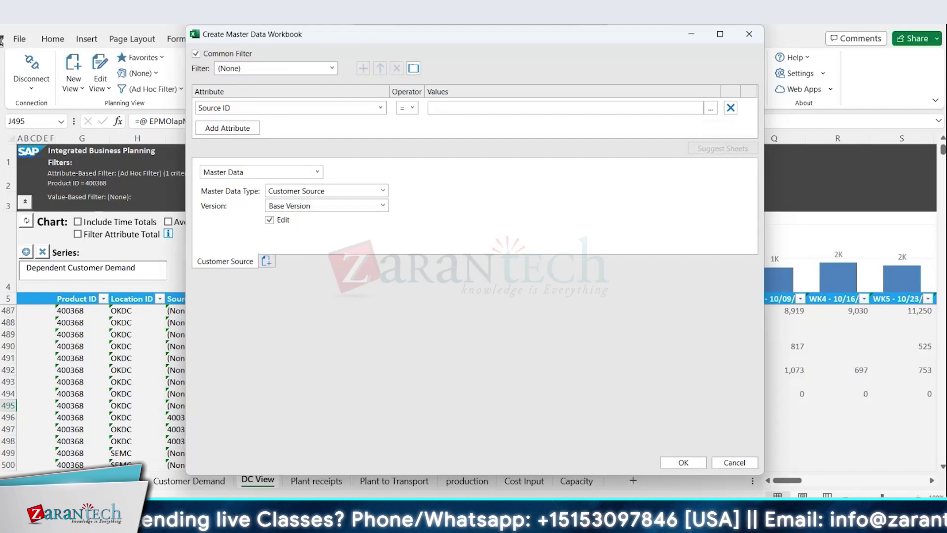
left_click(246, 107)
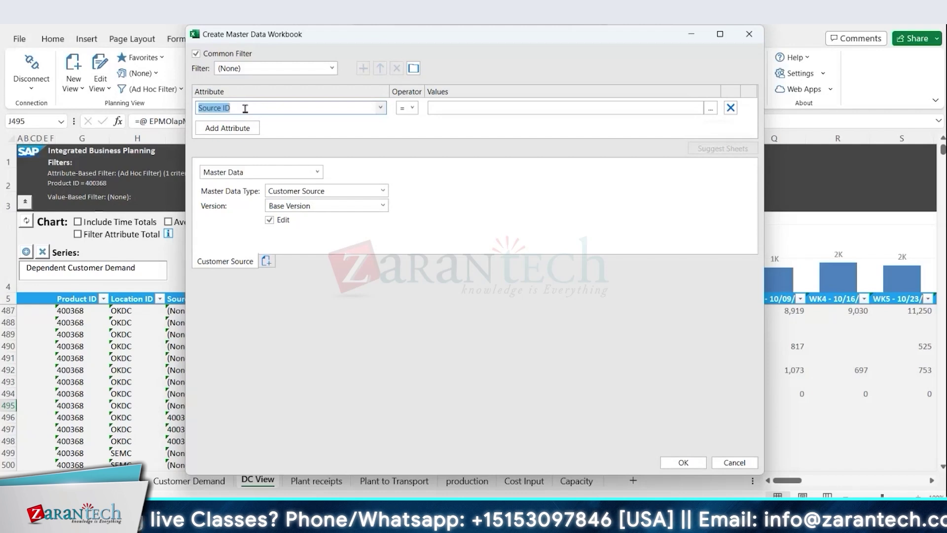
key("BackSpace")
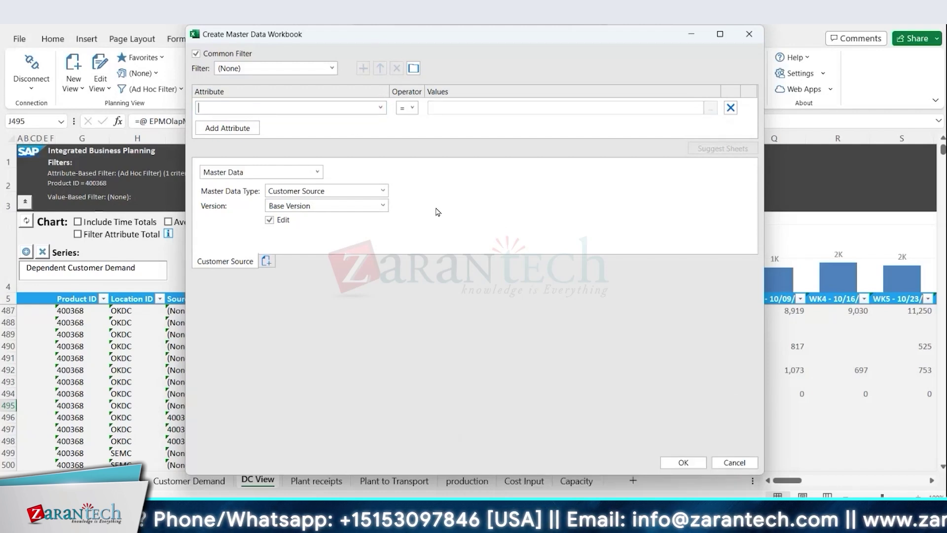
left_click(384, 191)
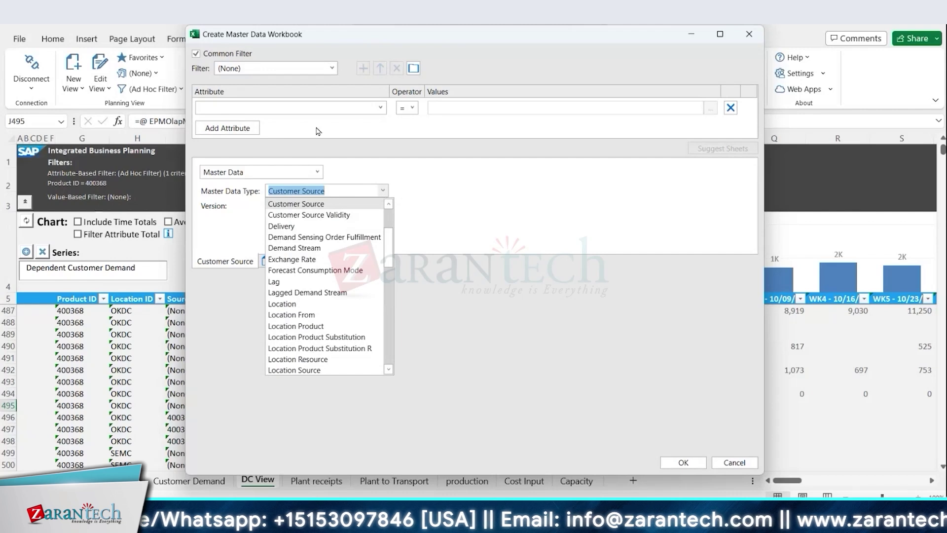
left_click(316, 109)
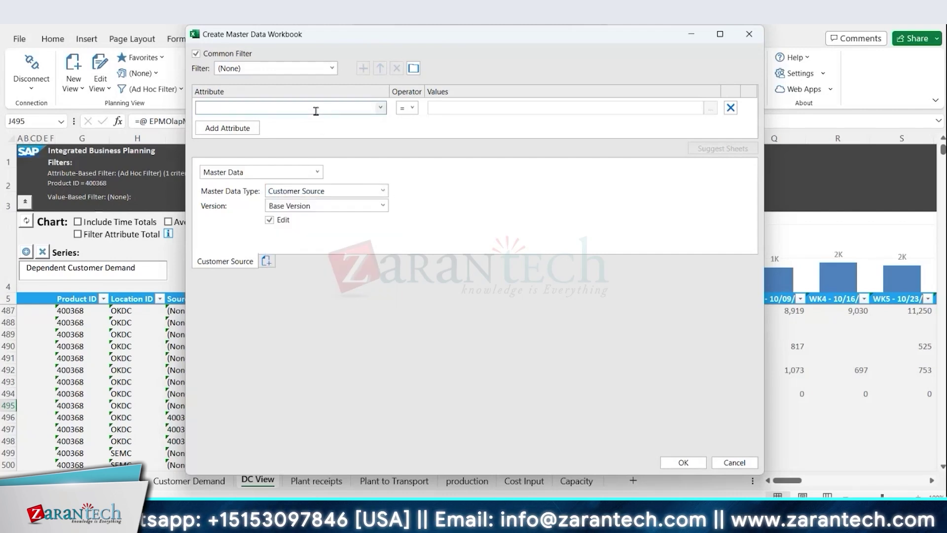
type("Location ID")
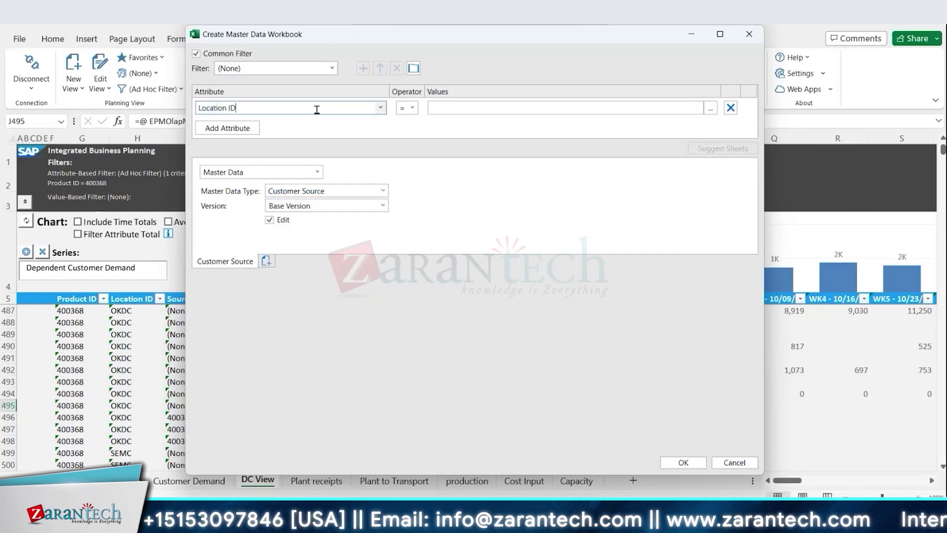
left_click(475, 111)
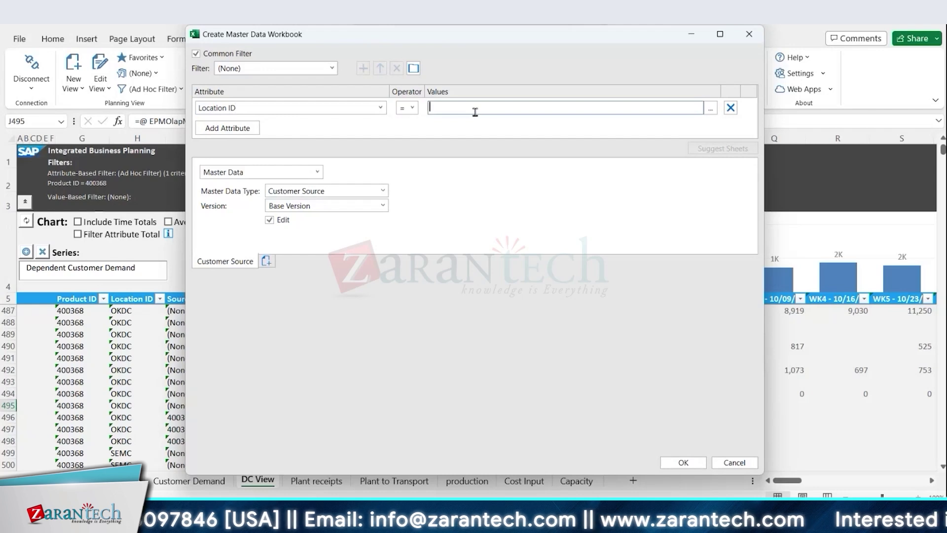
- Try selecting locations 6132, 6133, 6141, 6145 and 6146 as Location ID filter values after searching for 61
left_click(711, 108)
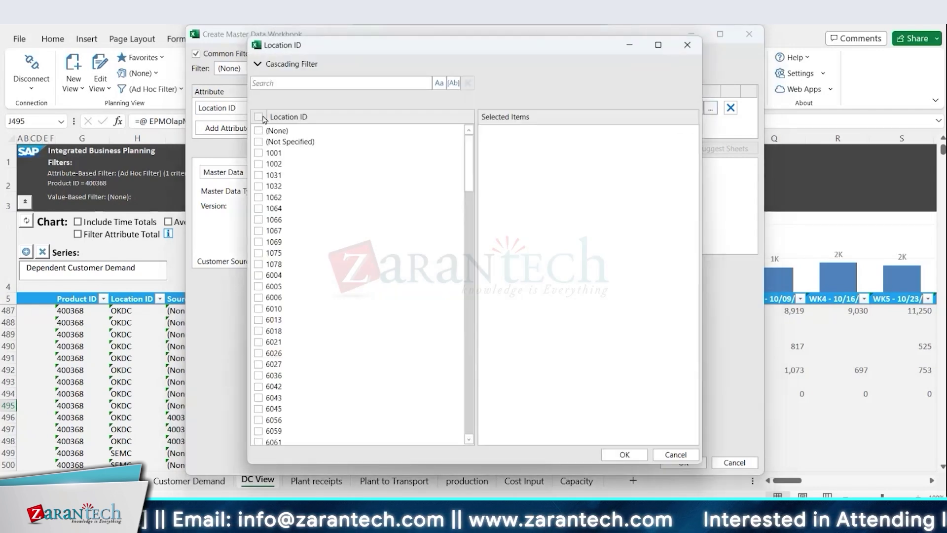
type("81")
key("BackSpace")
key("BackSpace")
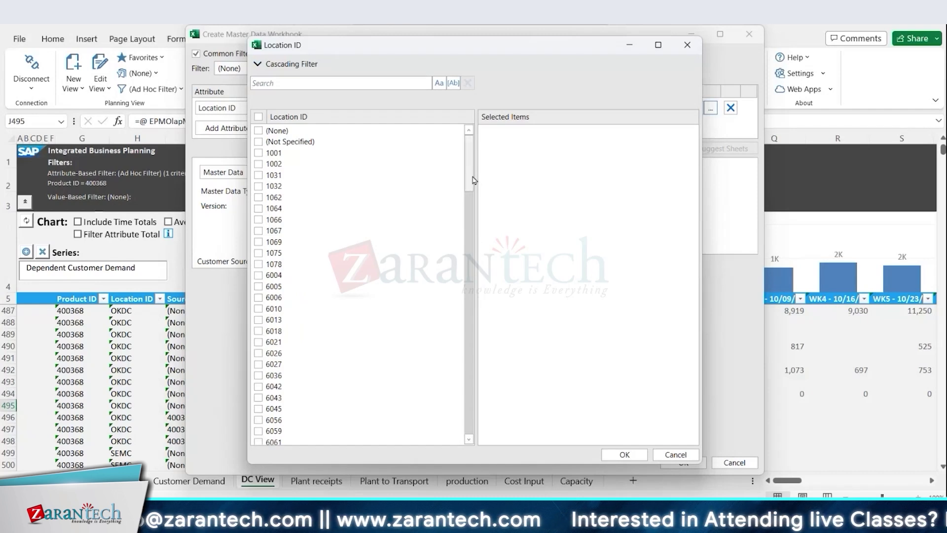
left_click_drag(469, 179, 471, 148)
left_click(361, 82)
type("61")
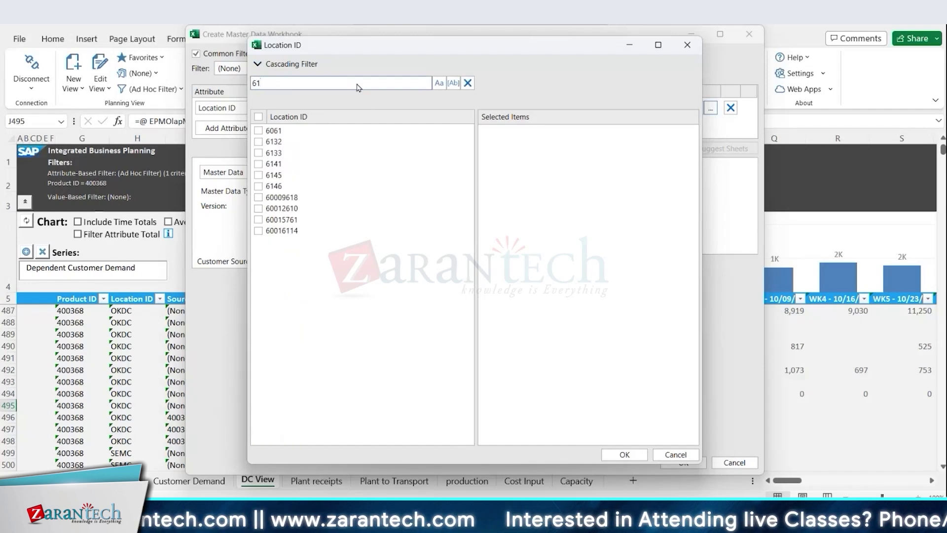
left_click(258, 142)
left_click(257, 152)
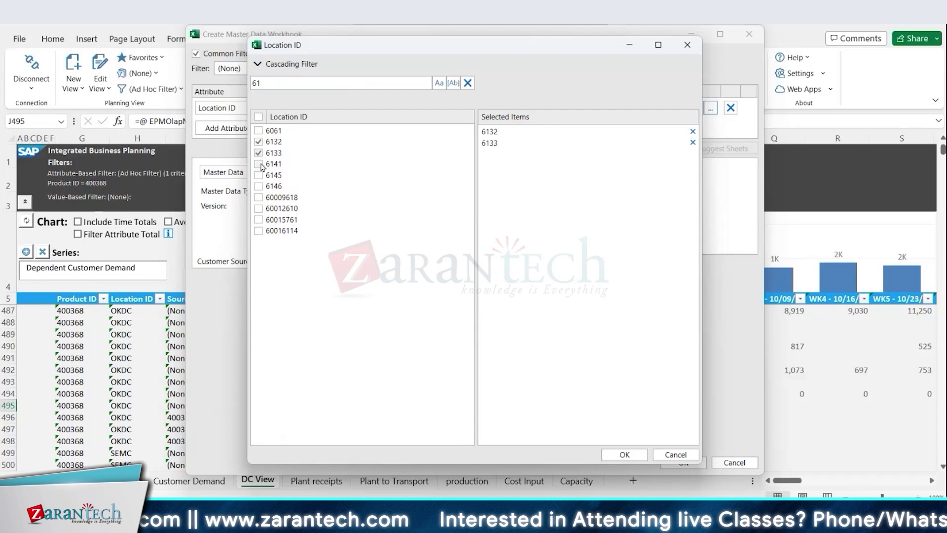
left_click(258, 164)
left_click(261, 175)
left_click(260, 187)
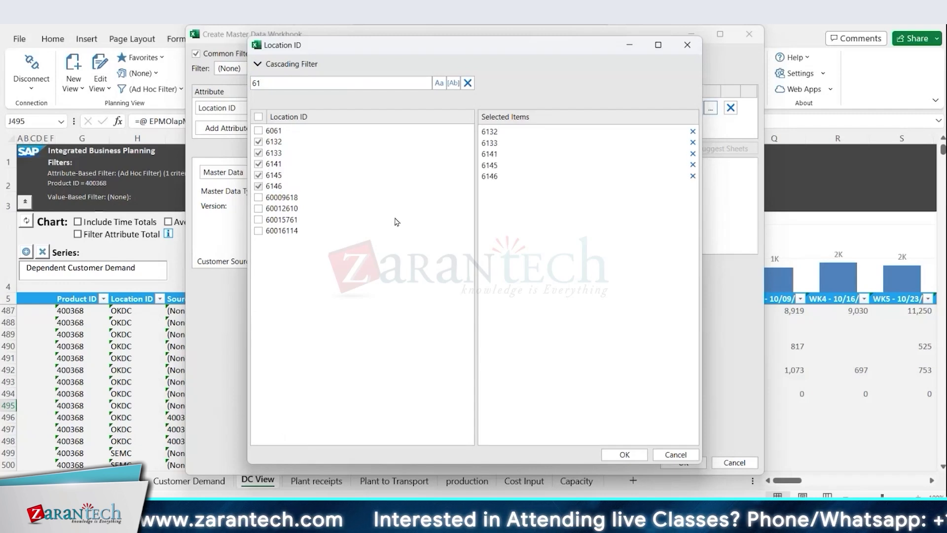
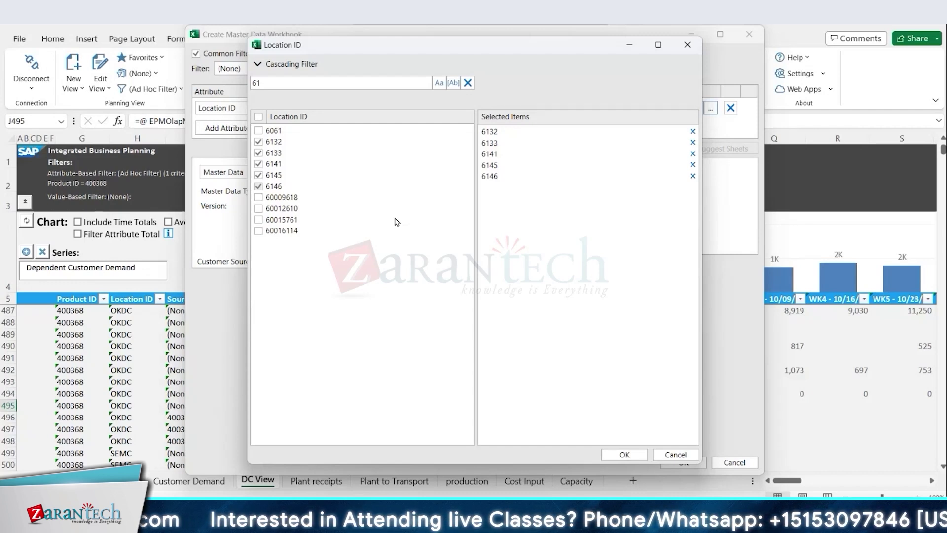
left_click(684, 451)
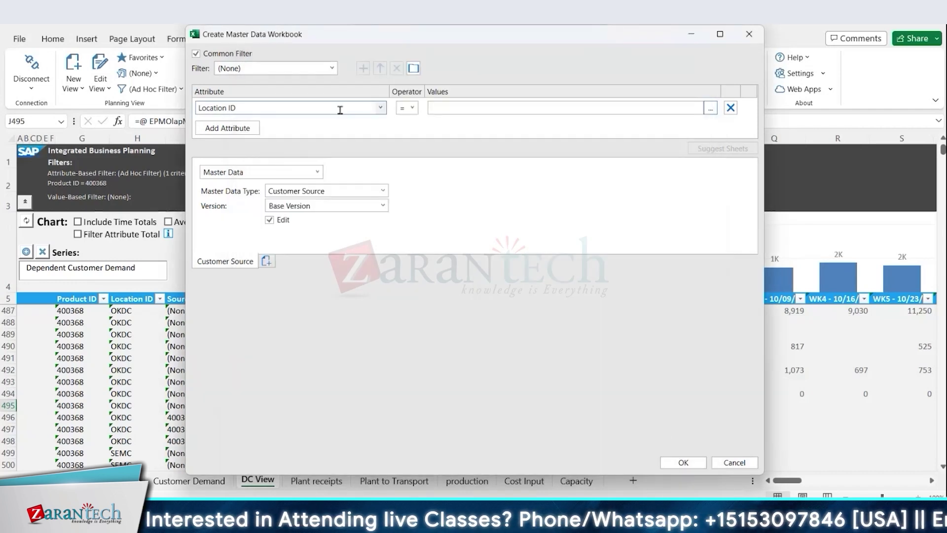
- Set the master data workbook's common filter to Product ID equal to 400368
left_click(380, 107)
key("BackSpace")
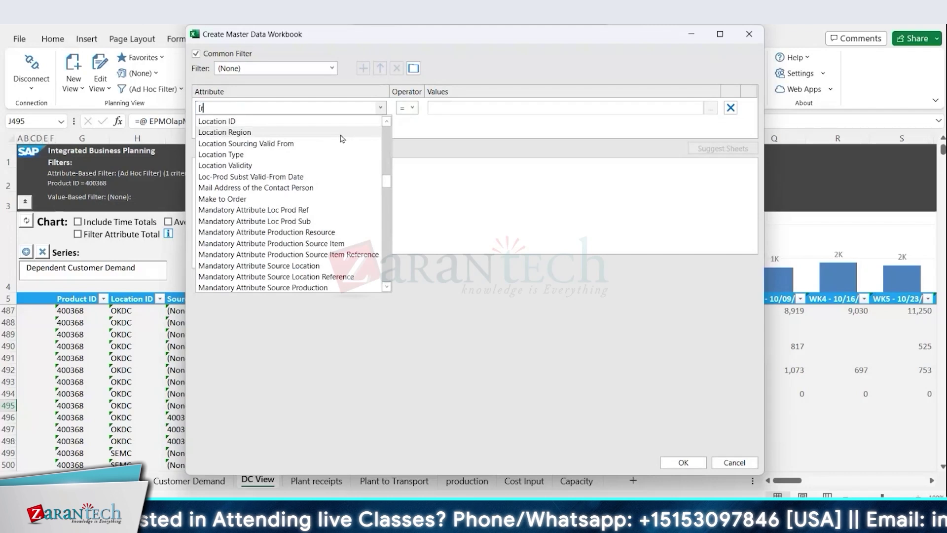
type("Pro")
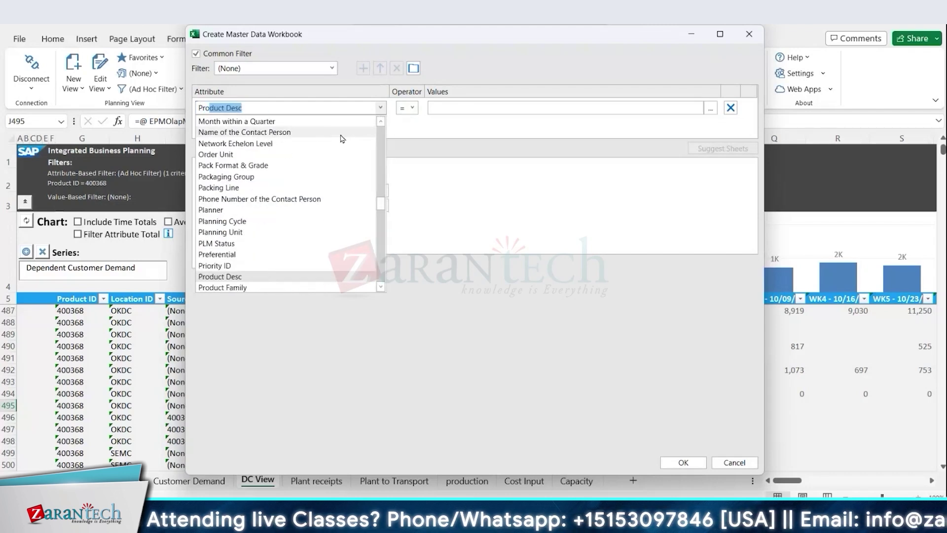
type("duct ID")
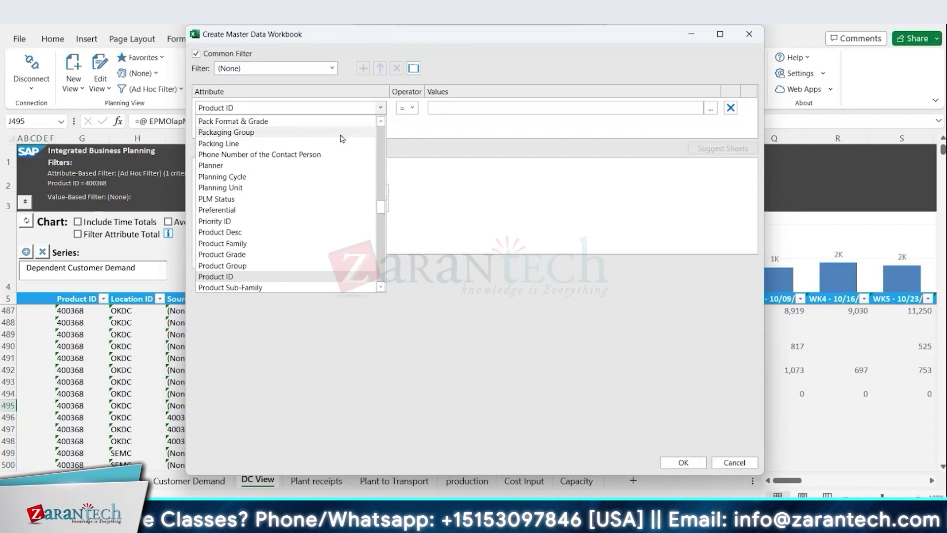
left_click(297, 276)
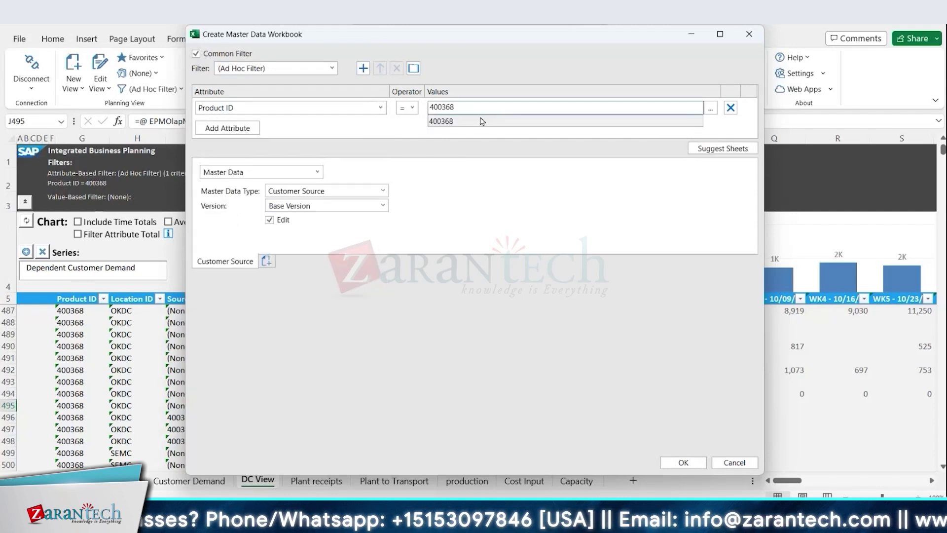
left_click(443, 122)
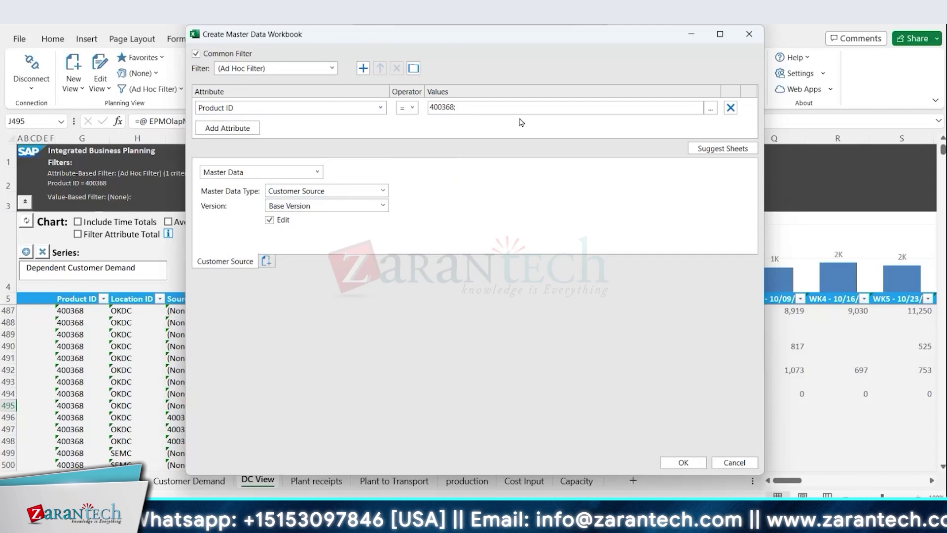
- Add the suggested worksheets for the Product ID filter to the master data workbook
left_click(506, 110)
left_click_drag(507, 110, 418, 88)
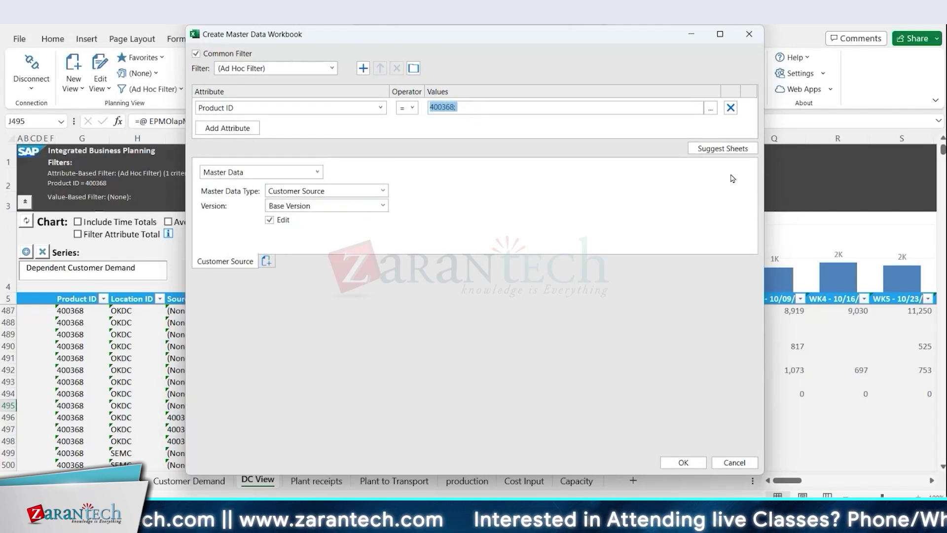
left_click(724, 152)
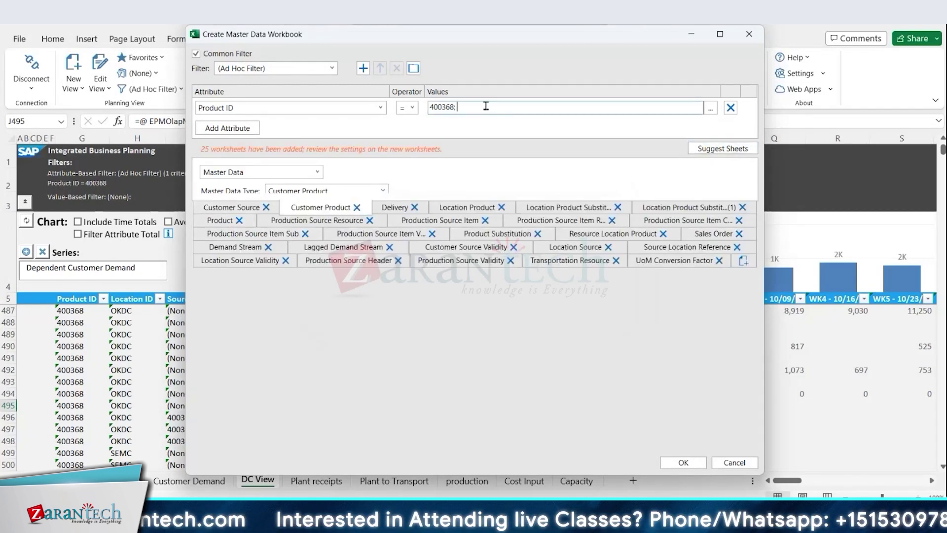
left_click_drag(485, 107, 423, 109)
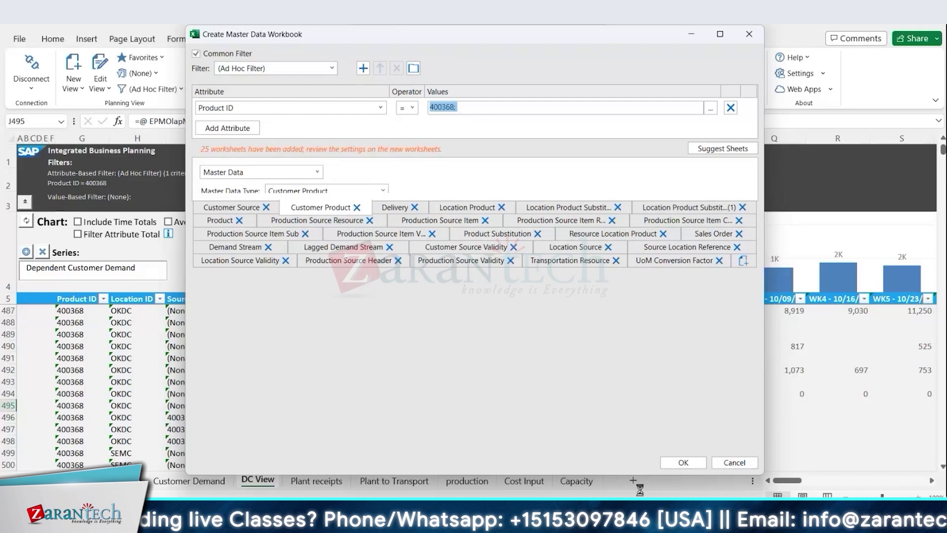
- Review the suggested Customer Source worksheet and its Product ID filter, closing the workbook setup without creating it
left_click(225, 207)
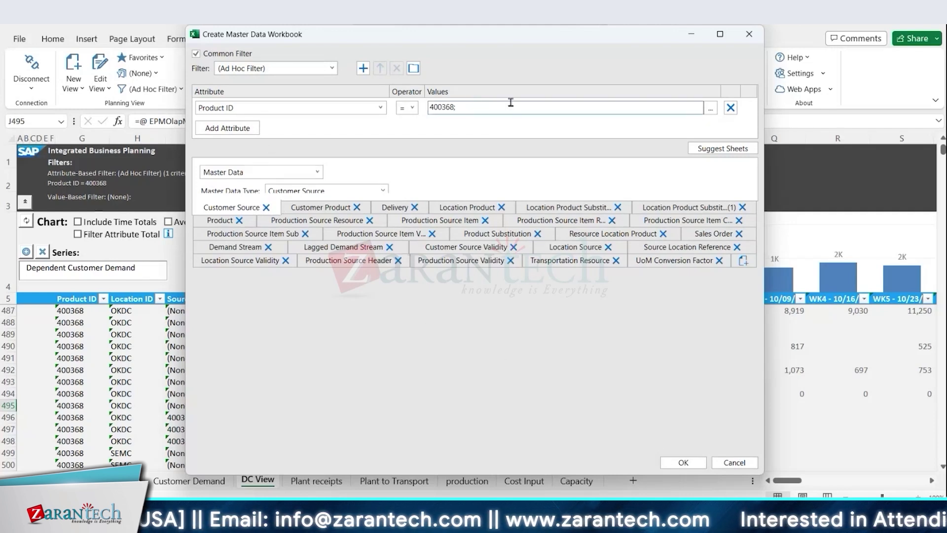
left_click_drag(490, 109, 341, 96)
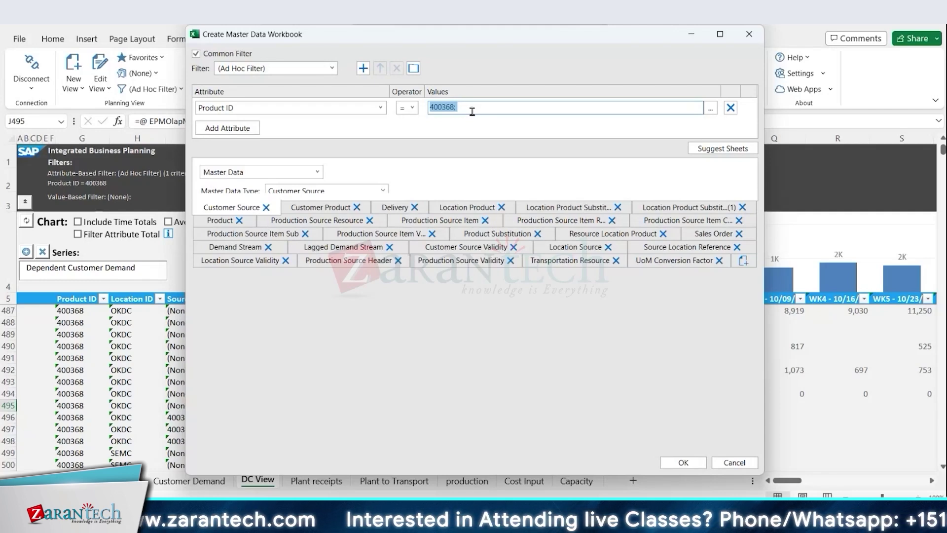
left_click(757, 39)
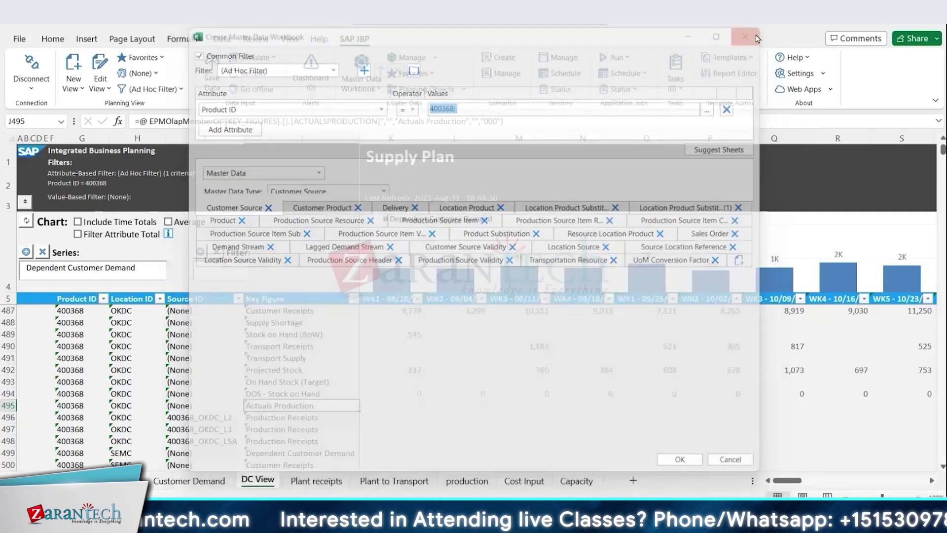
- Open a master data record of type Customer Source and select the first listed customer as its Customer ID
left_click(379, 90)
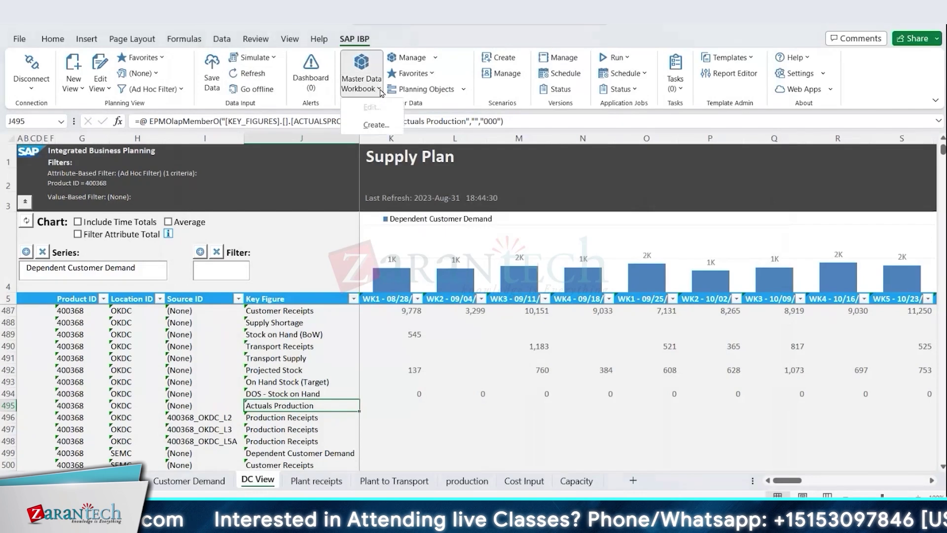
left_click(390, 119)
scroll(434, 400, "up", 6)
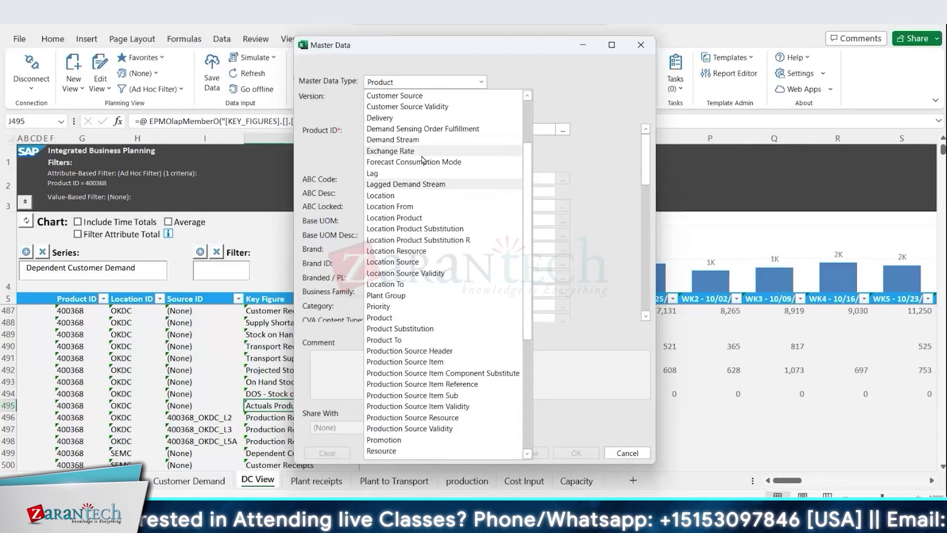
left_click(420, 96)
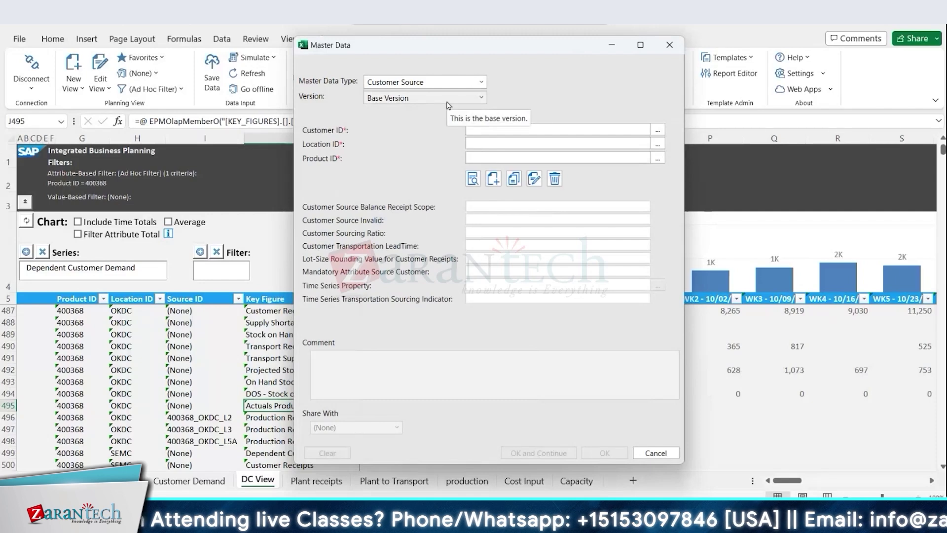
left_click(658, 130)
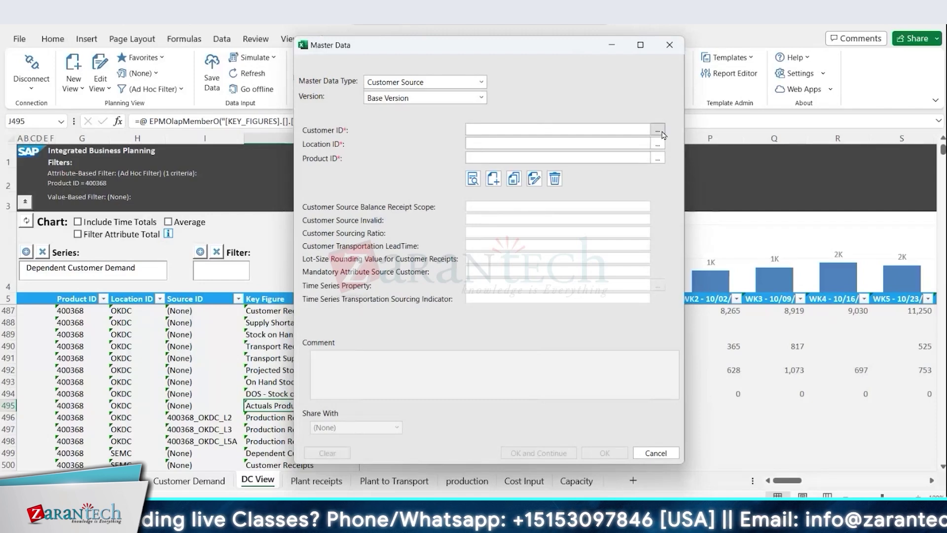
left_click(338, 180)
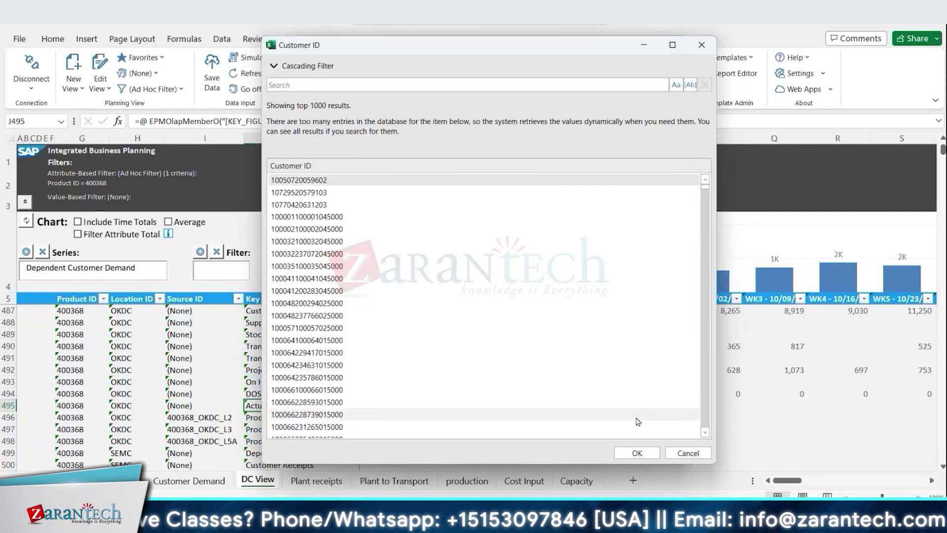
left_click(637, 453)
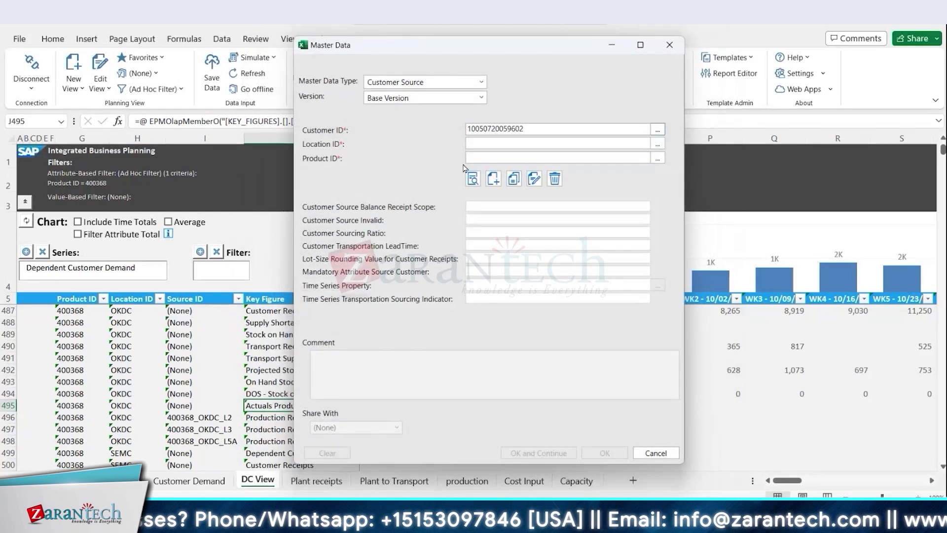
- Try Location ID 6132 and Product ID 10006 as the Customer Source record's keys, and cancel the record
left_click(658, 143)
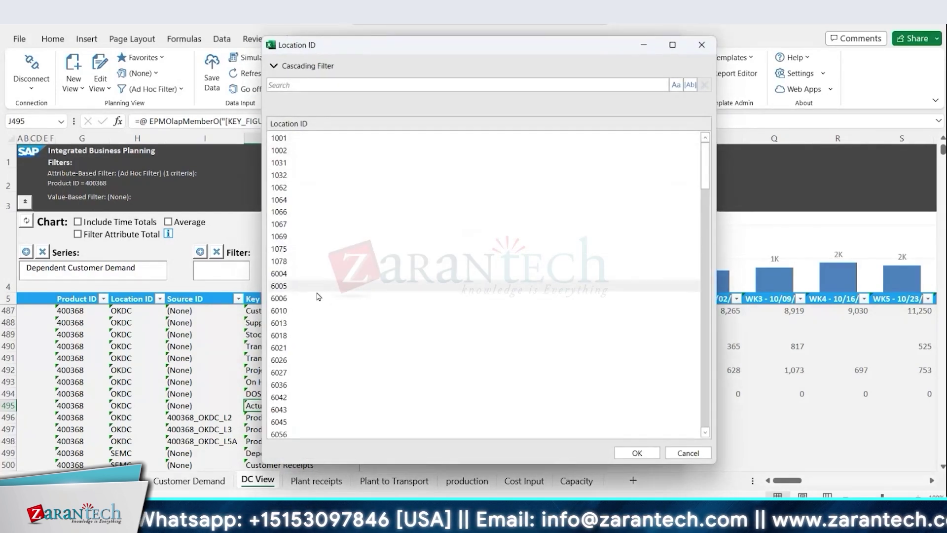
scroll(286, 367, "down", 6)
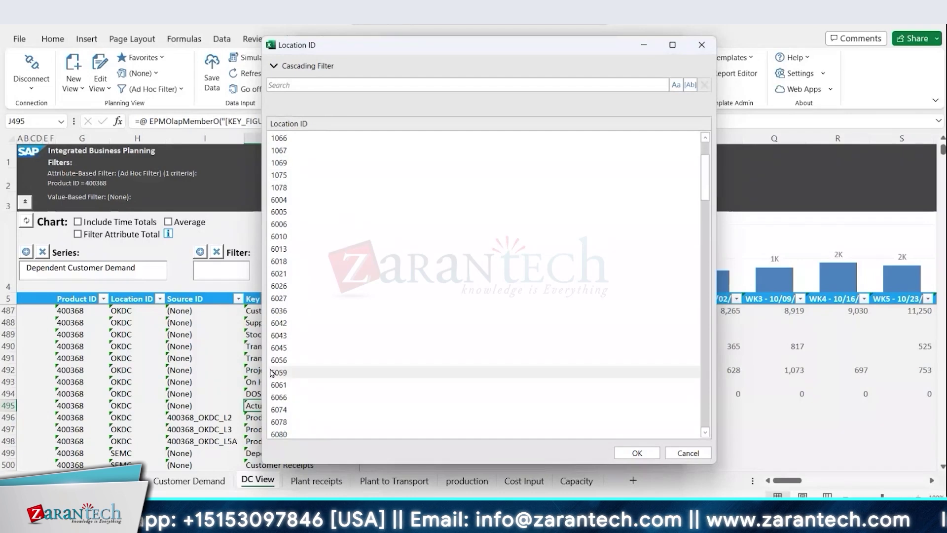
double_click(286, 367)
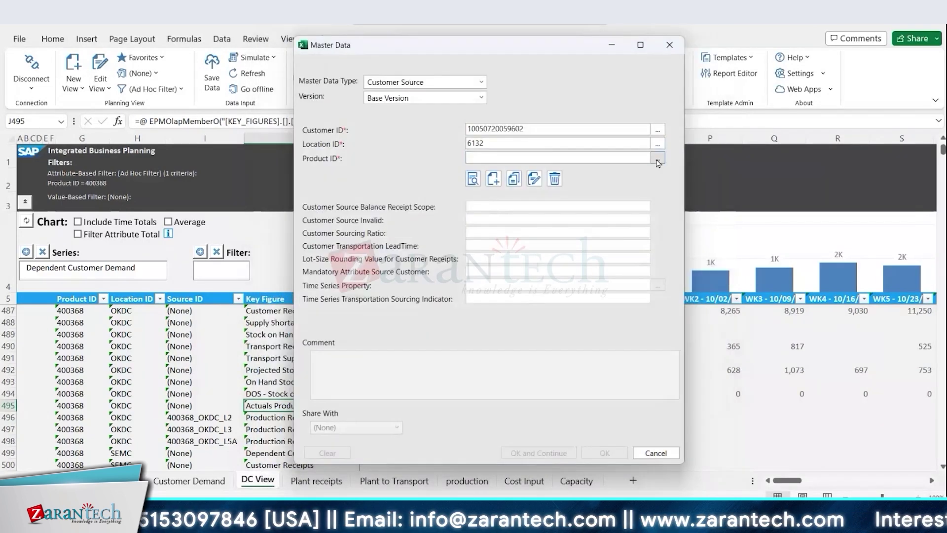
left_click(658, 157)
left_click(295, 203)
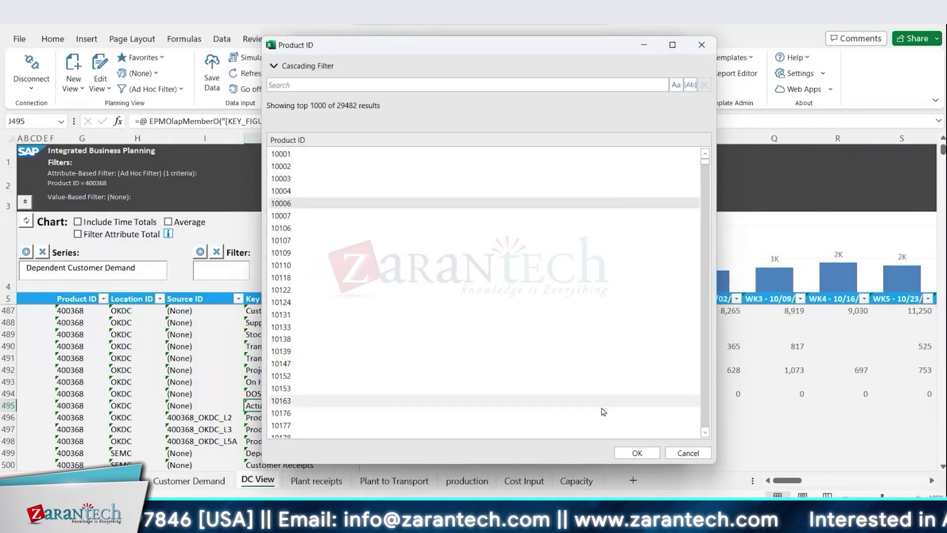
left_click(637, 452)
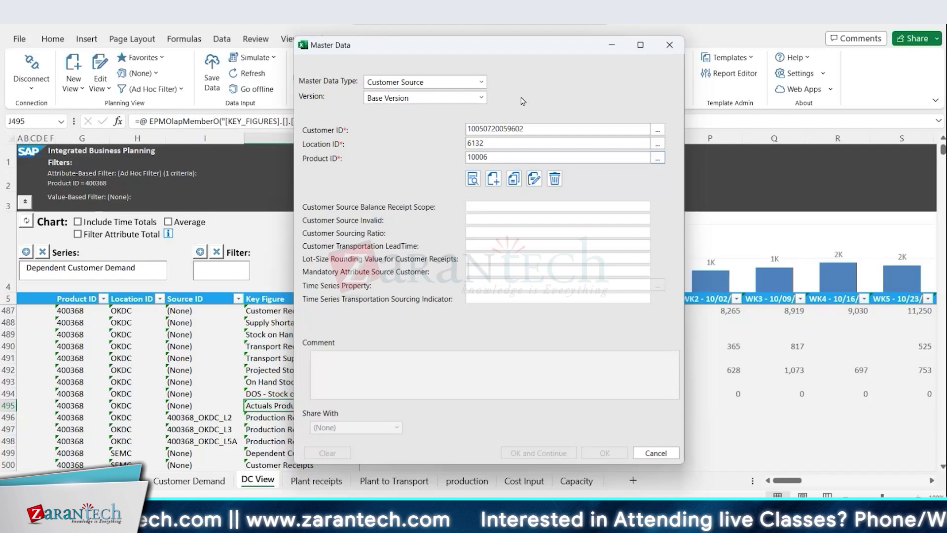
left_click(649, 453)
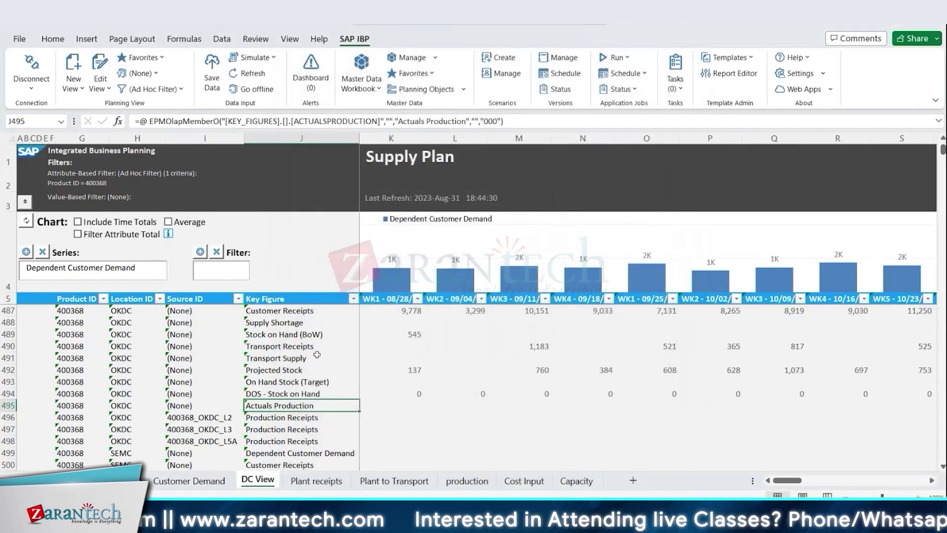
scroll(316, 354, "up", 4)
left_click(317, 354)
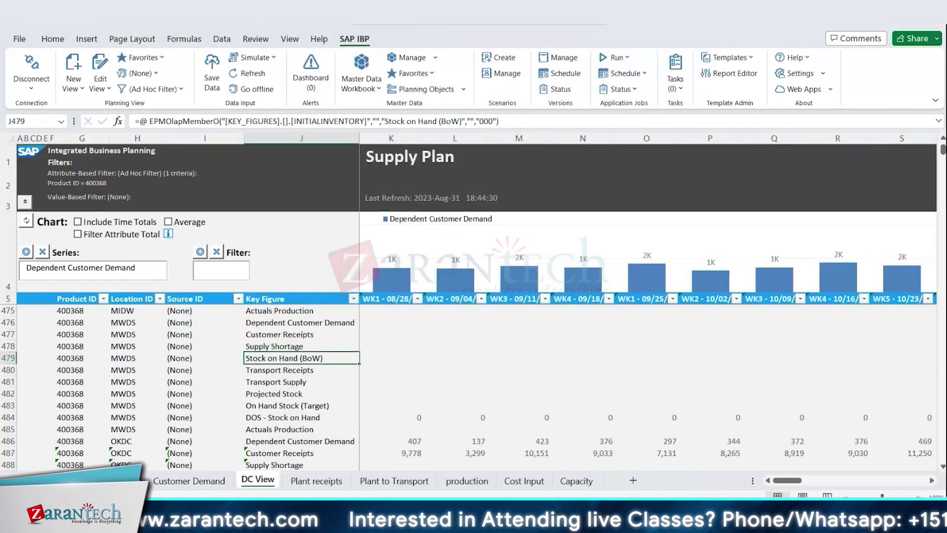
right_click(320, 357)
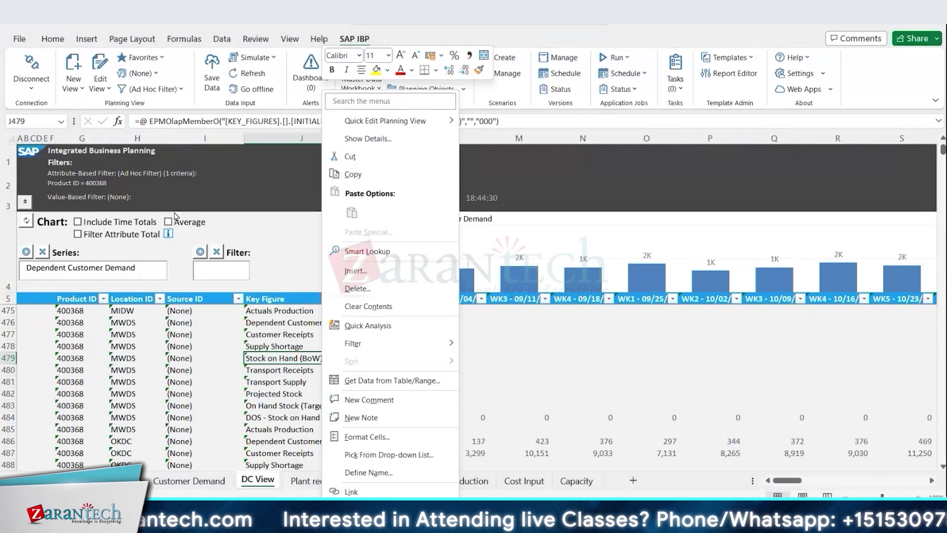
left_click(306, 429)
scroll(306, 424, "up", 11)
- Close the Book4 workbook without saving its changes and return to the Supply Plan workbook
mouse_move(543, 523)
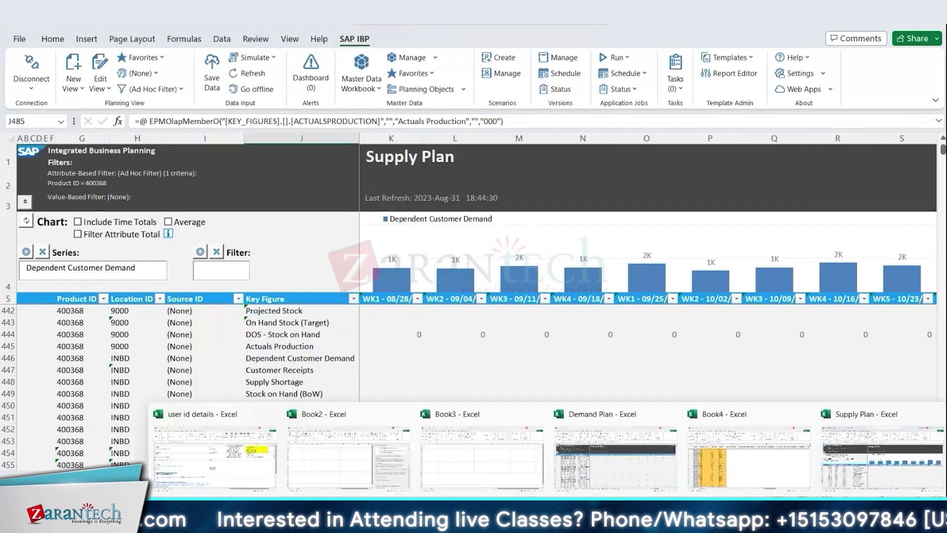
left_click(420, 417)
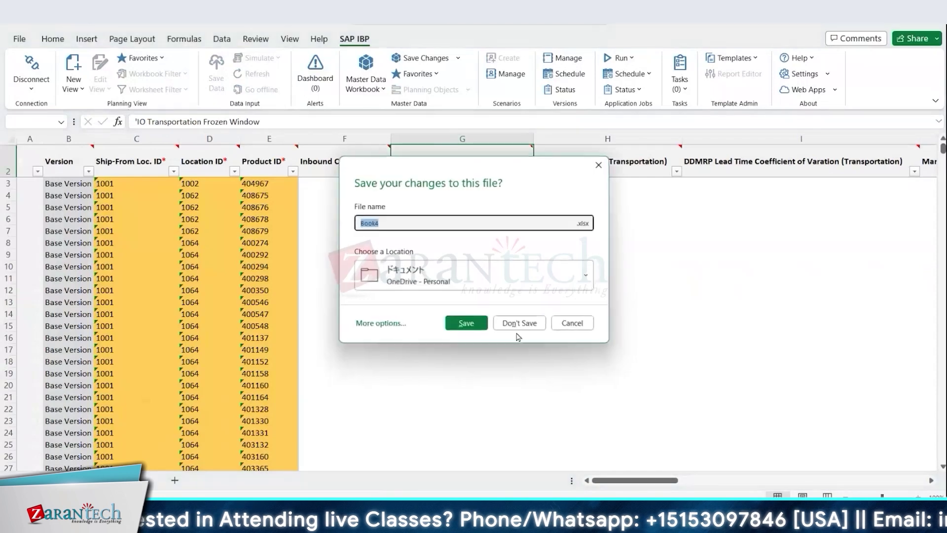
left_click(521, 324)
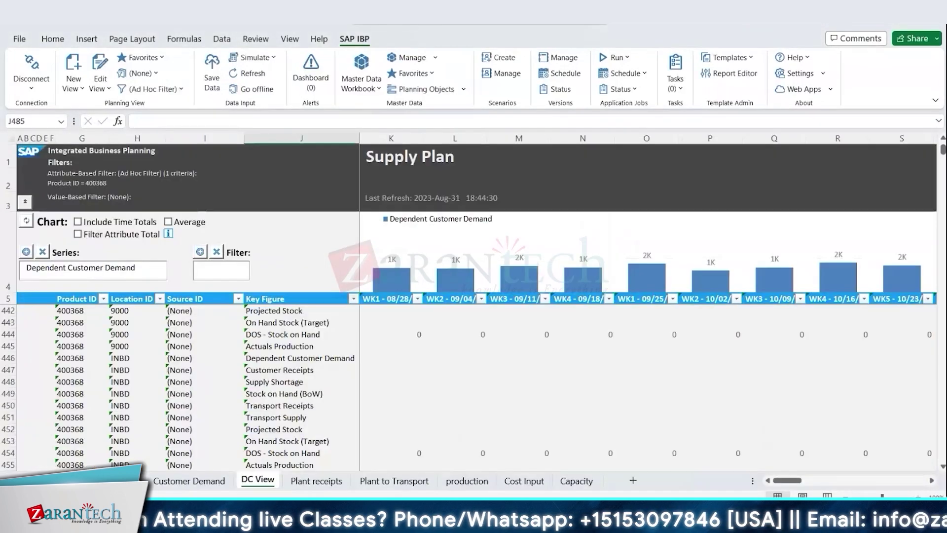
mouse_move(543, 523)
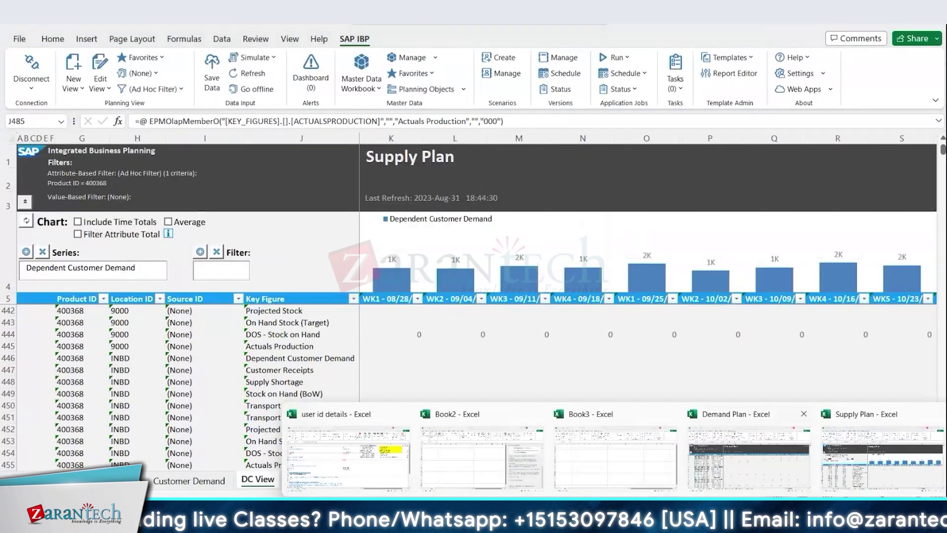
left_click(843, 463)
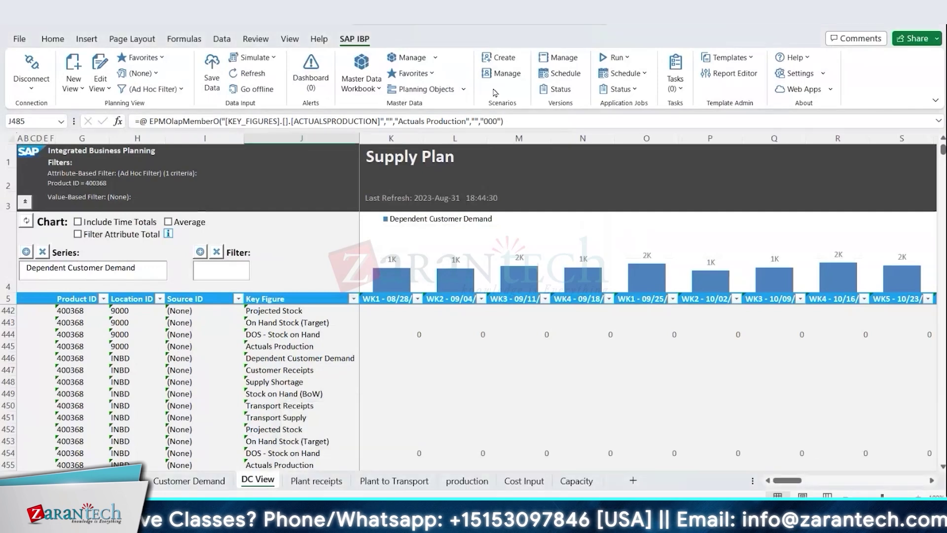
- Create a master data workbook with a common filter of Product ID equal to 400368 and its suggested worksheets
left_click(361, 83)
left_click(377, 125)
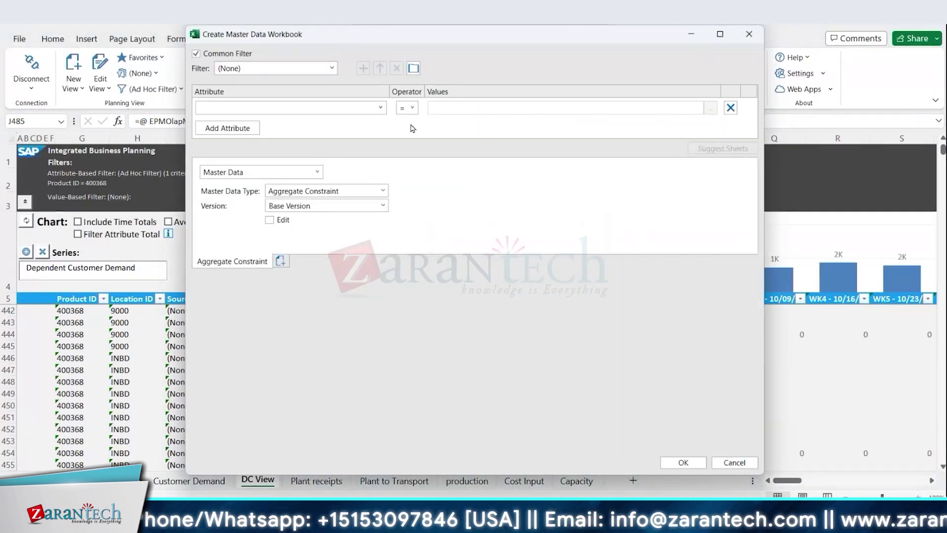
left_click(383, 191)
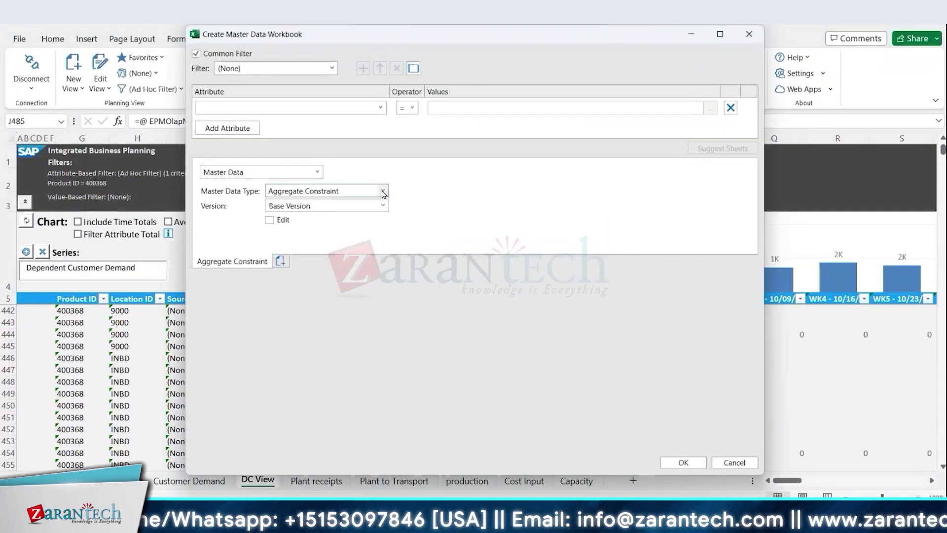
left_click(381, 111)
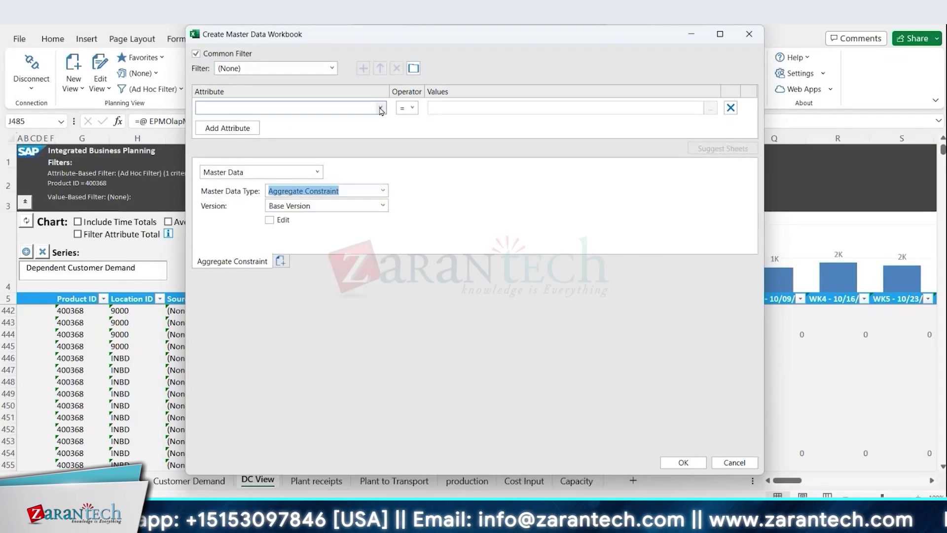
left_click(665, 459)
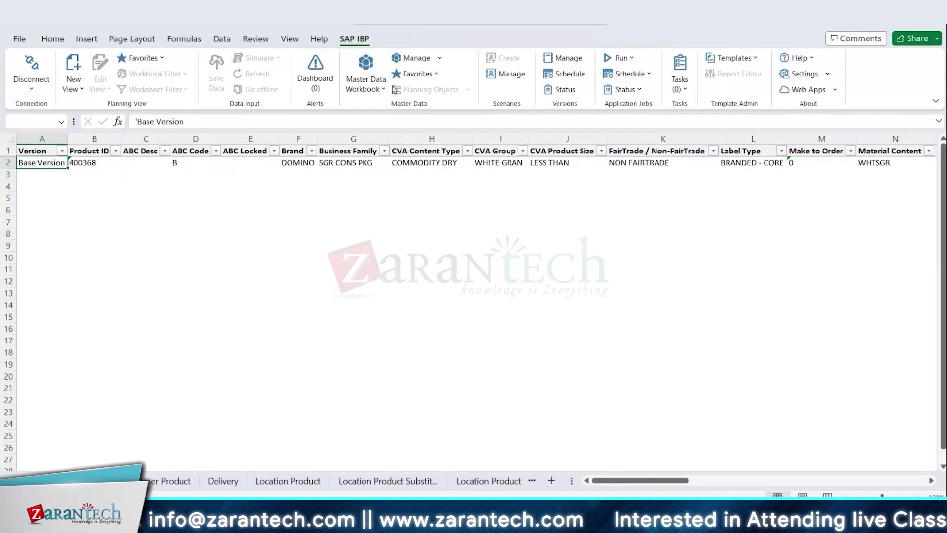
- Look through the master data types available for another new master data workbook without creating it
left_click(384, 93)
left_click(380, 127)
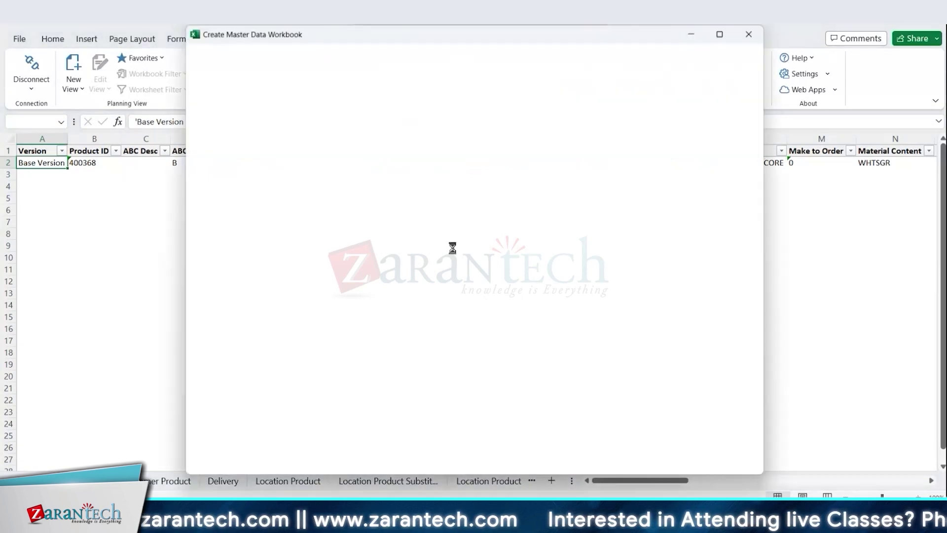
left_click(383, 191)
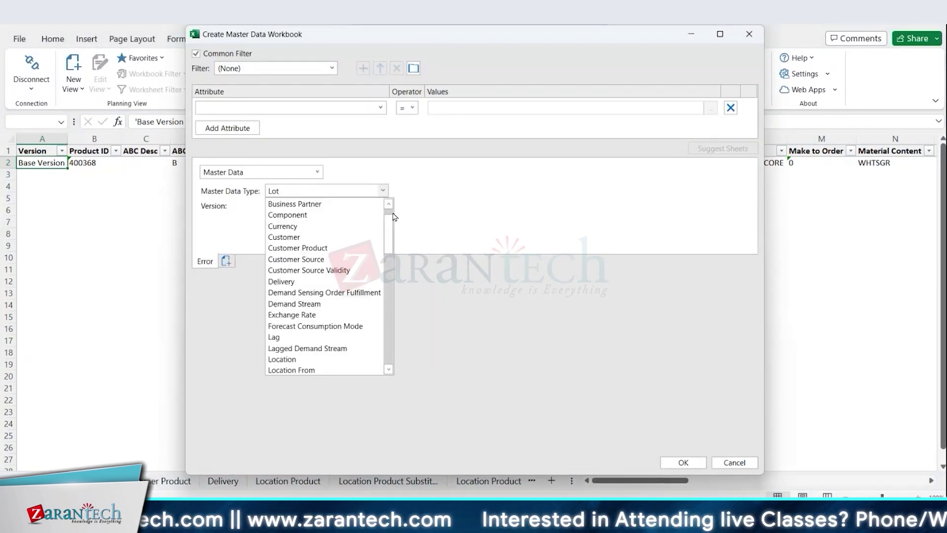
left_click_drag(390, 229, 405, 315)
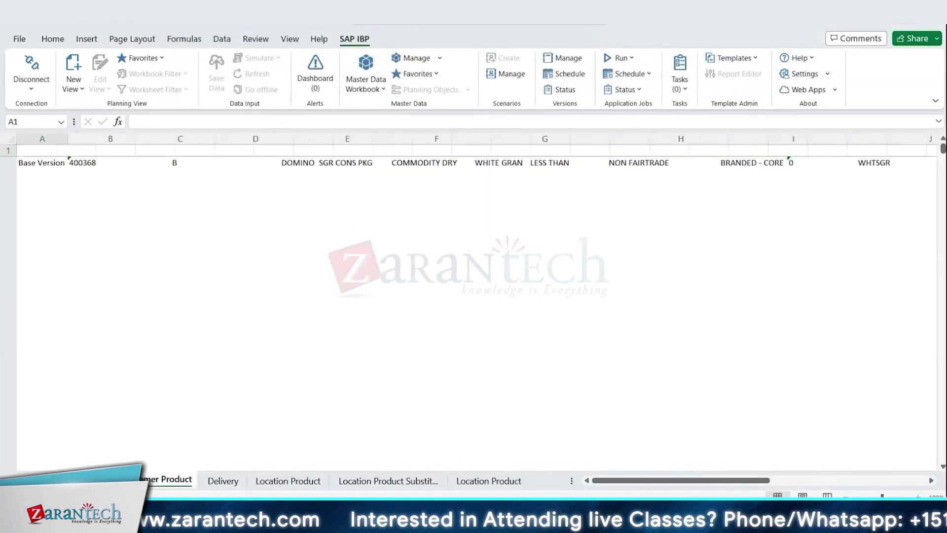
- Examine the attribute columns of the Customer Product, Location Product and Location Product Substitution worksheets
key("Up")
key("Right")
key("Right")
key("Right")
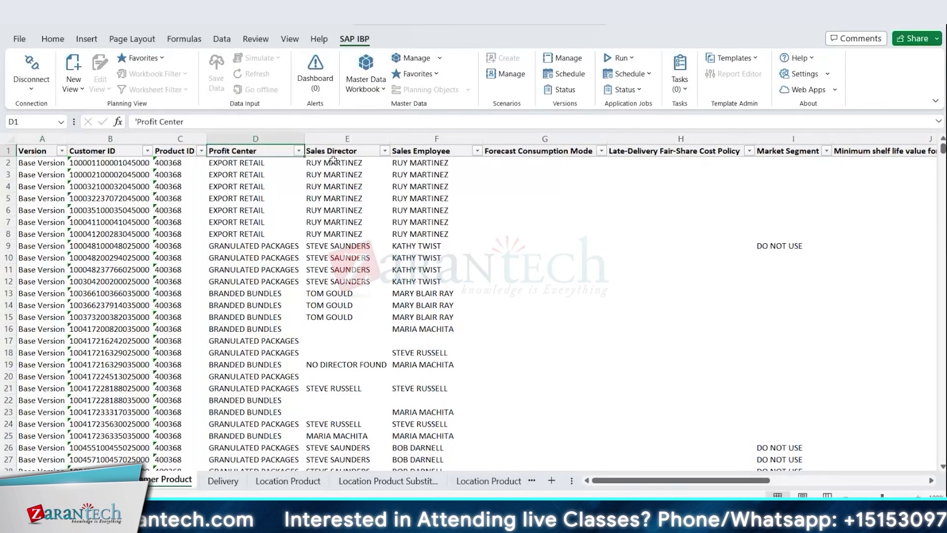
key("Right")
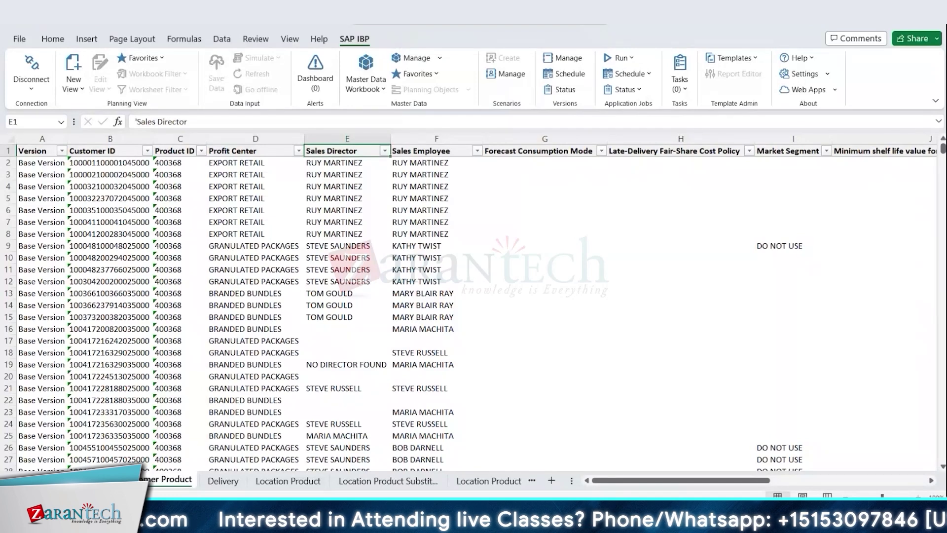
left_click(389, 480)
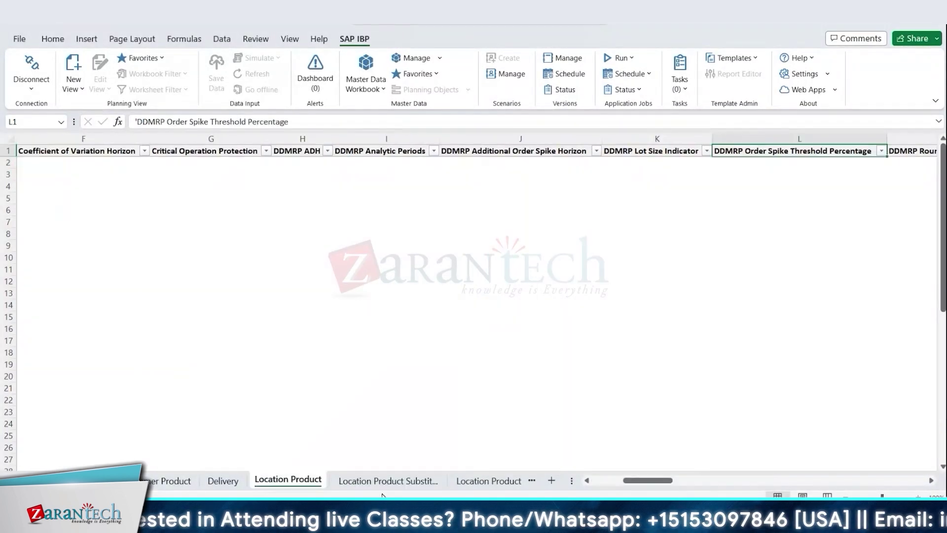
key("Right")
key("Right")
key("Right")
key("Right")
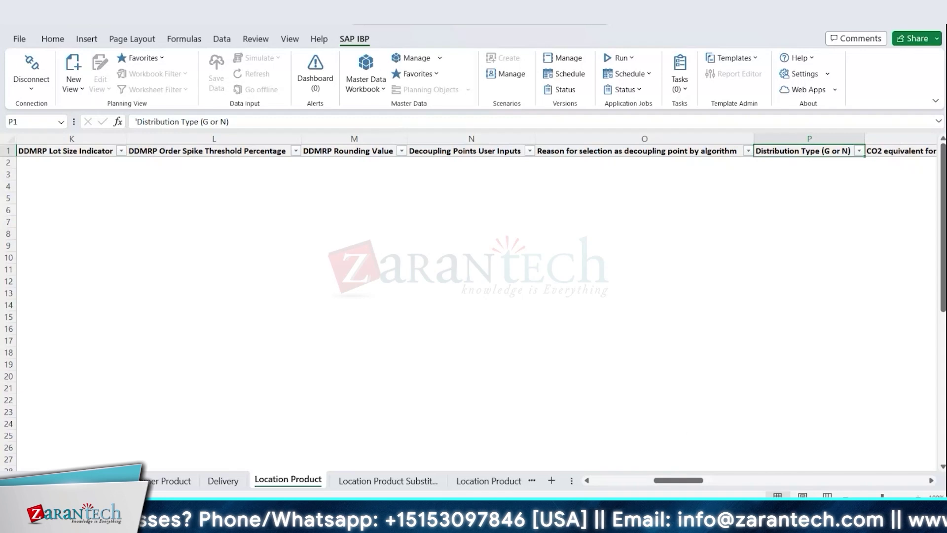
left_click(402, 481)
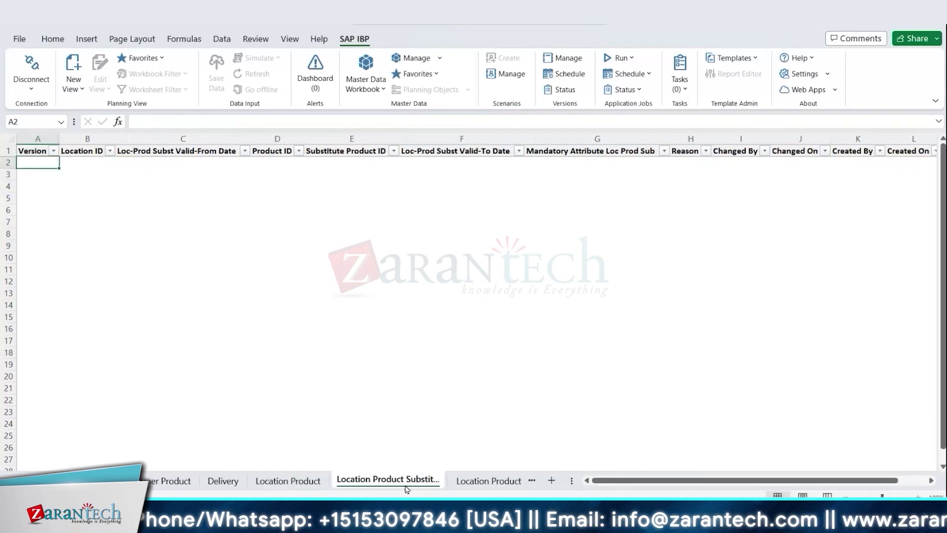
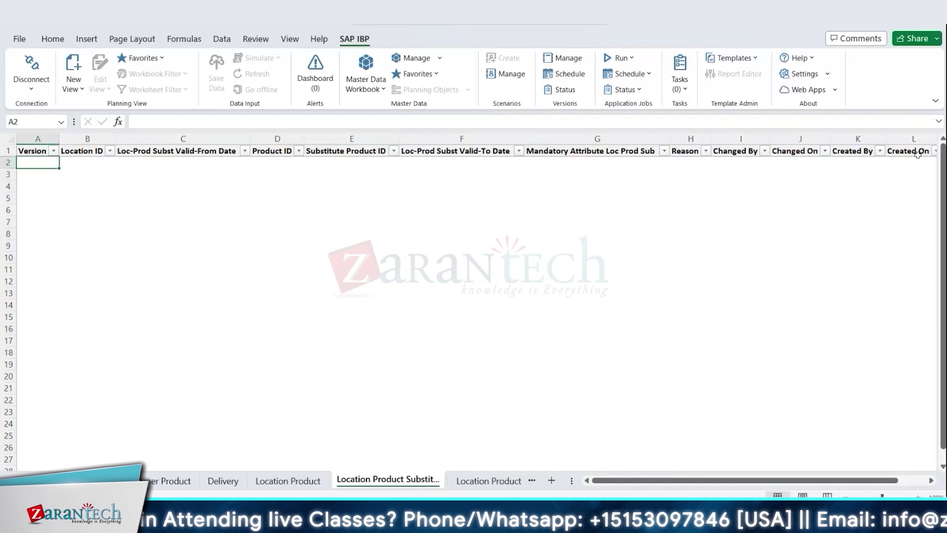
- Examine the Location Product Substitution worksheets and the capacity consumption and change columns of the Production Source Resource worksheet
left_click(804, 151)
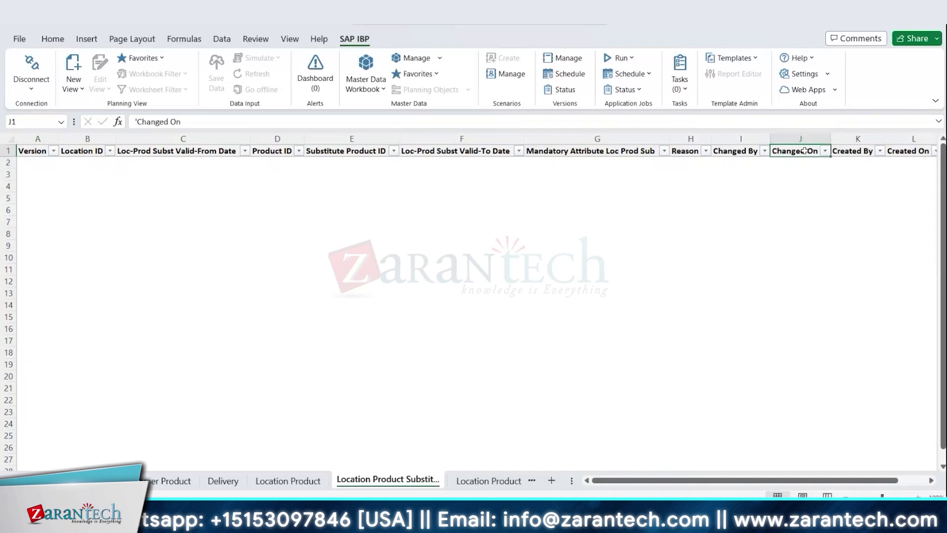
left_click(496, 478)
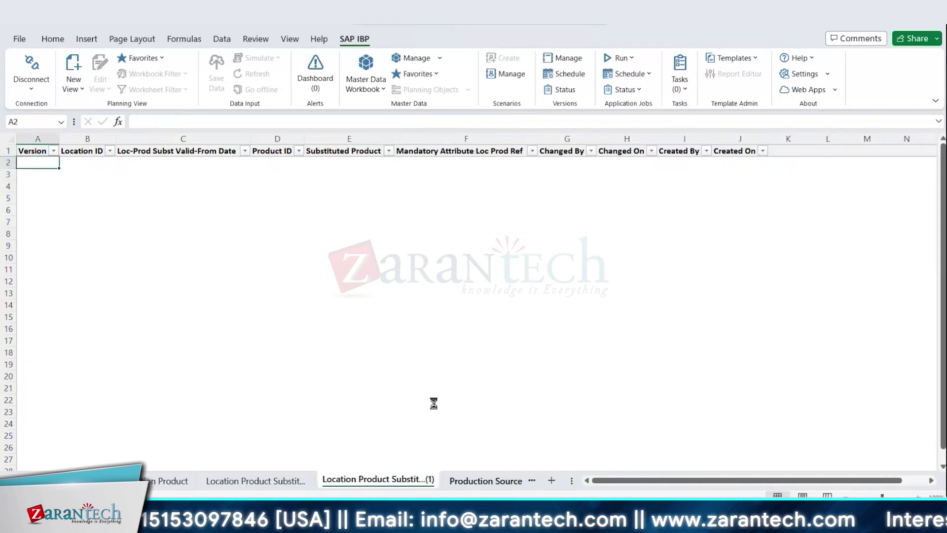
key("Right")
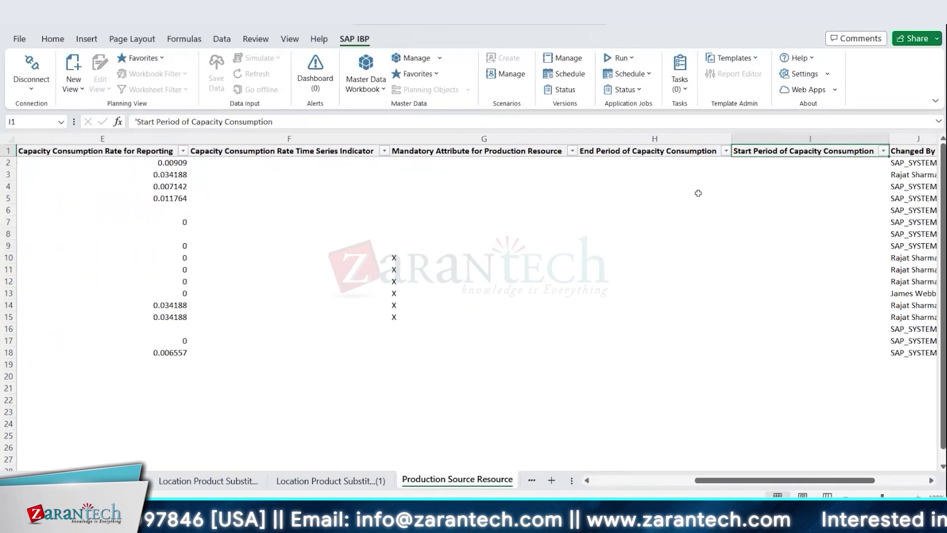
key("Right")
key("Right")
key("Right")
key("Right")
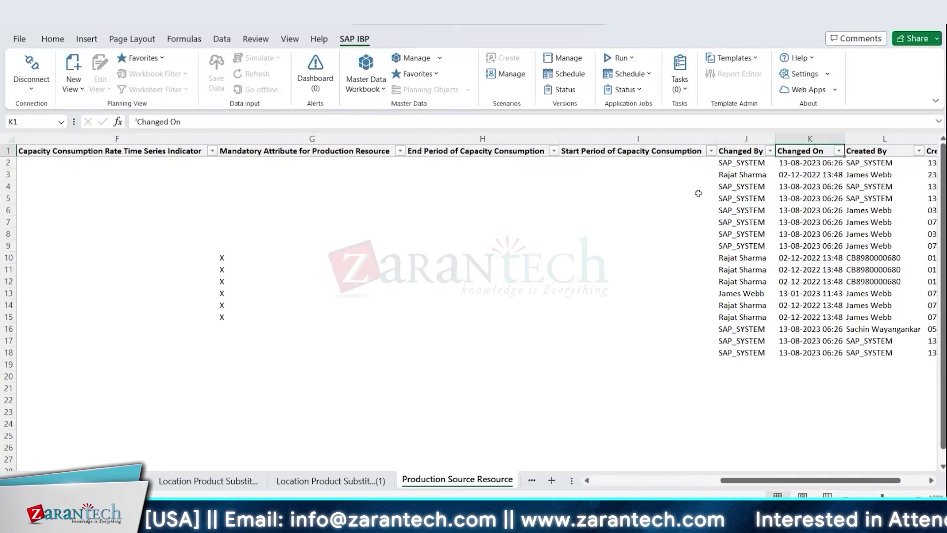
key("Home")
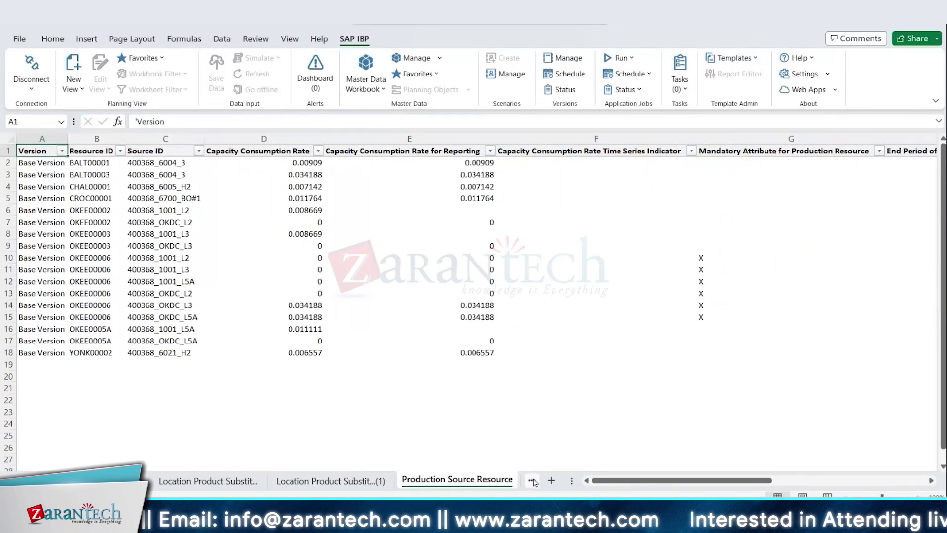
- Open the Production Source Item worksheet and slightly narrow its Component Coefficient column
left_click(532, 479)
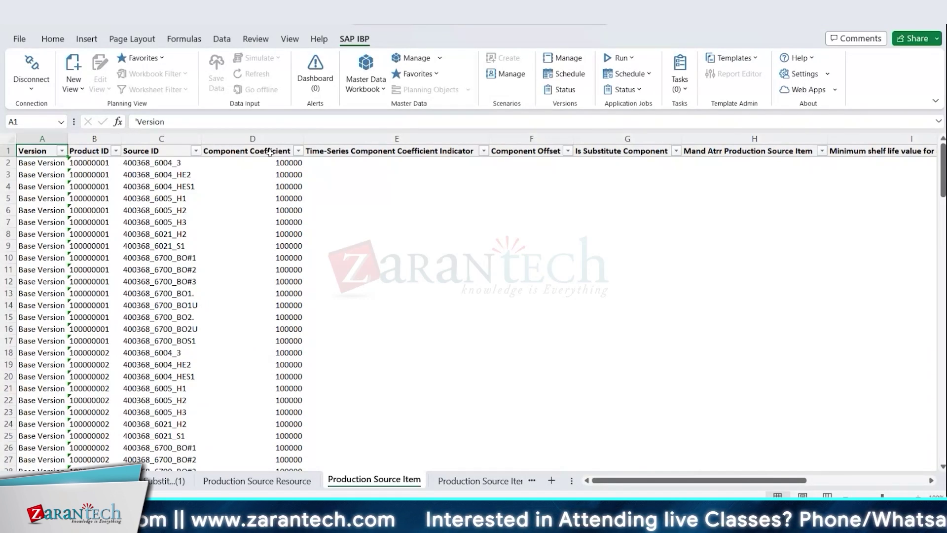
left_click(269, 153)
left_click_drag(302, 139, 297, 138)
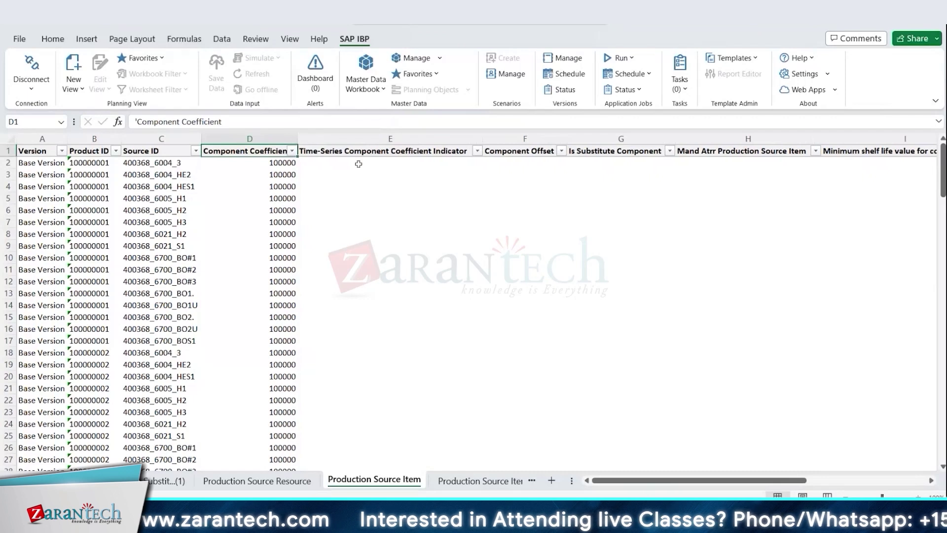
key("ctrl+Left")
type("500")
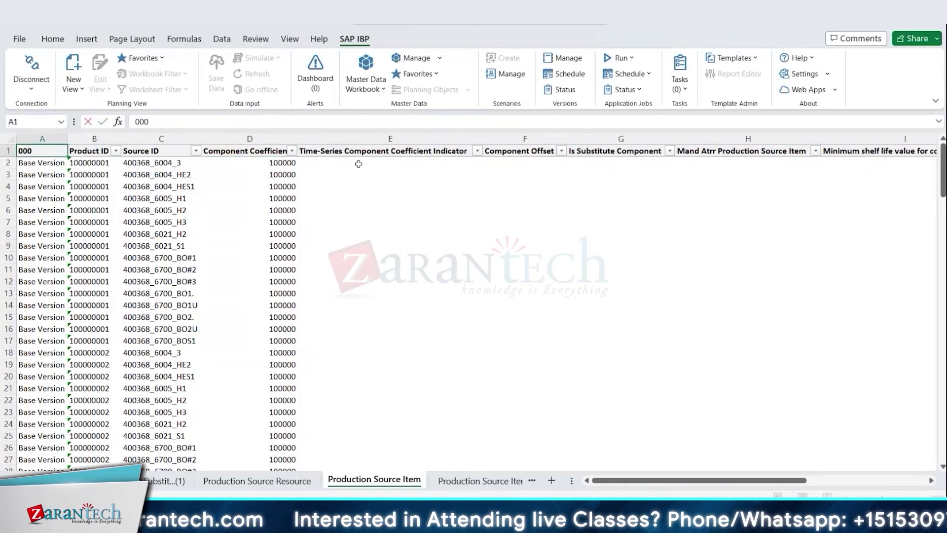
key("Escape")
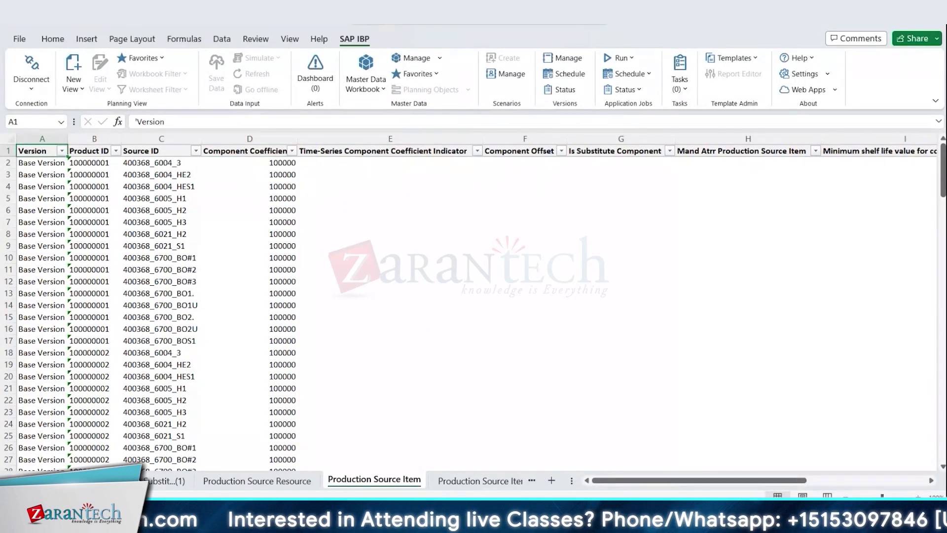
- Show the worksheet with the brand and business family attributes of product 400368 and enlarge the worksheet tab area
left_click(16, 480)
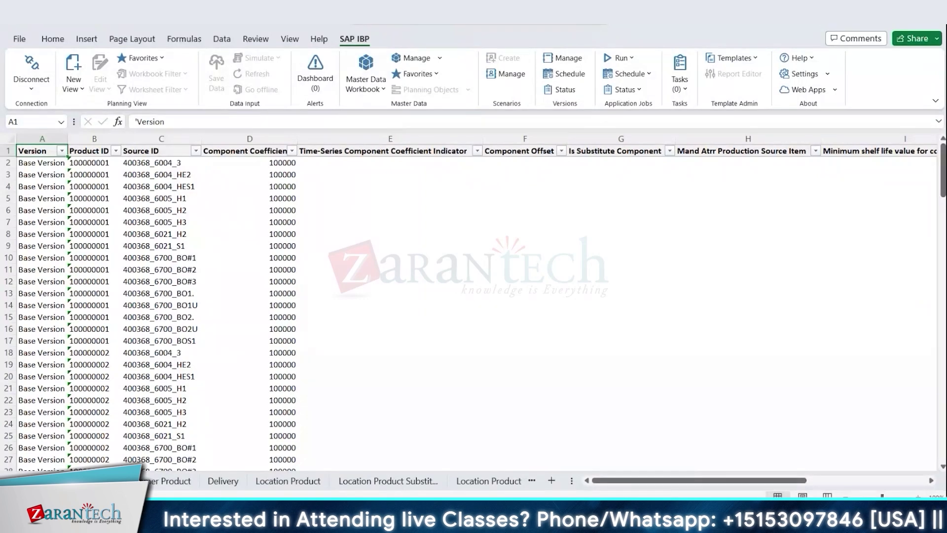
left_click(91, 480)
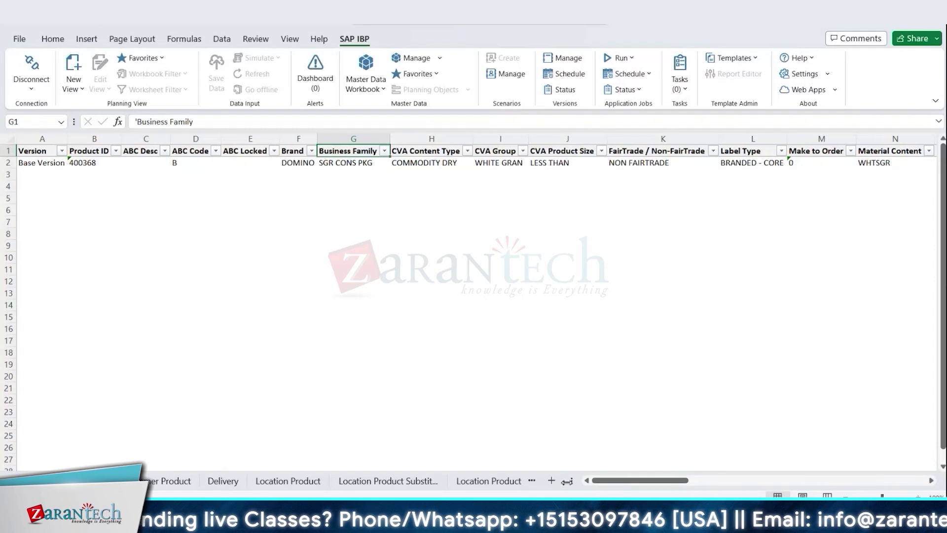
left_click_drag(620, 480, 855, 479)
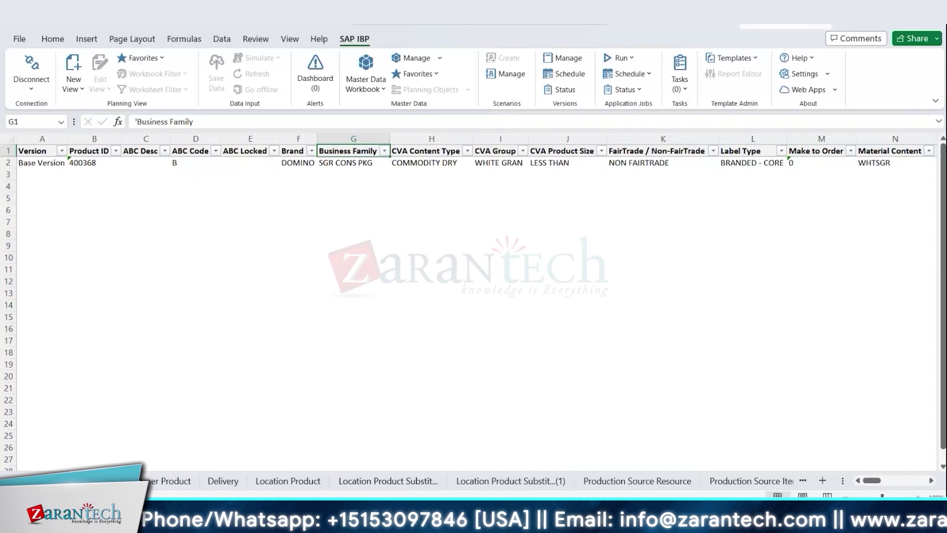
left_click(319, 39)
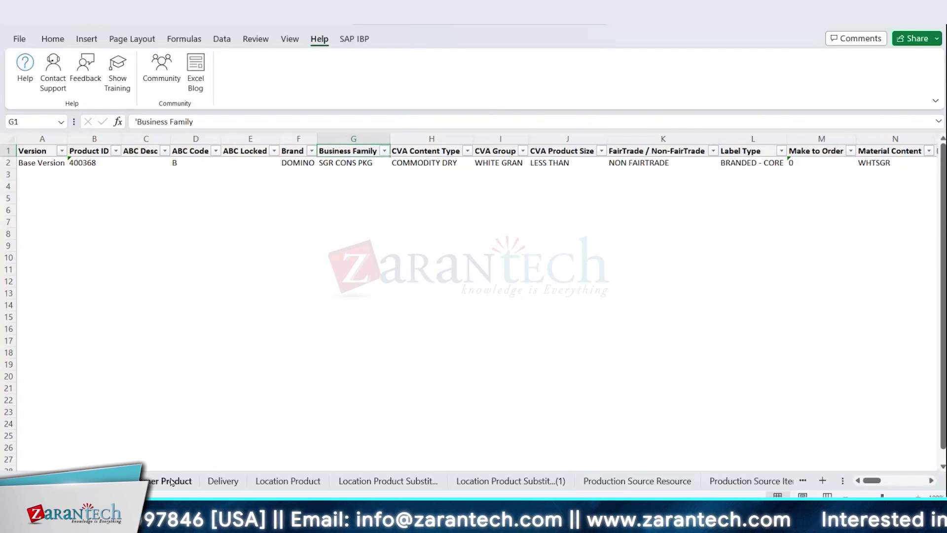
- Review the Delivery, Location Product and Location Product Substitution worksheets
left_click(223, 481)
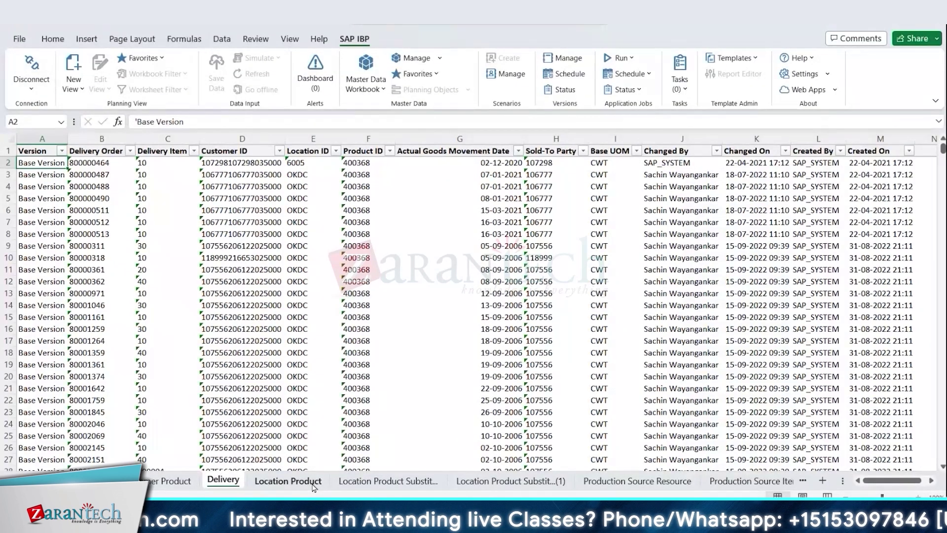
left_click(313, 481)
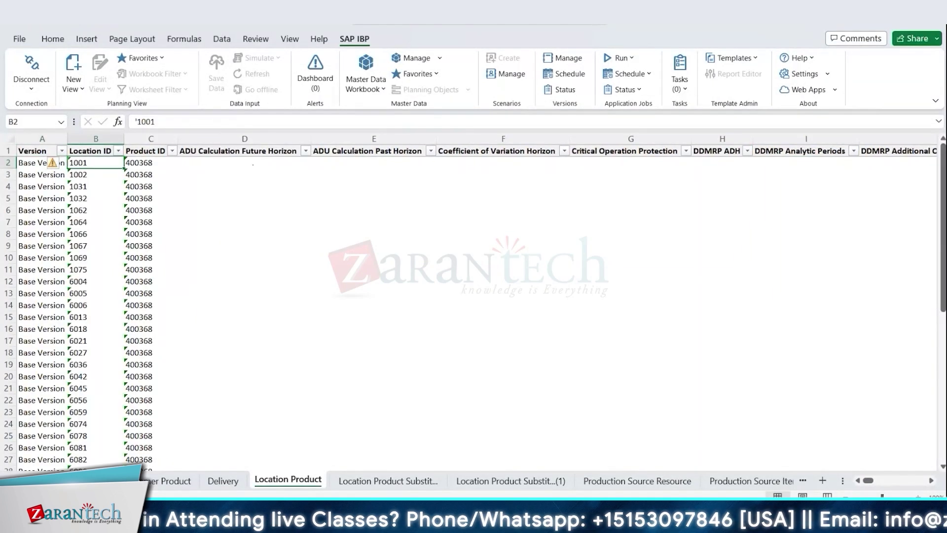
left_click(396, 482)
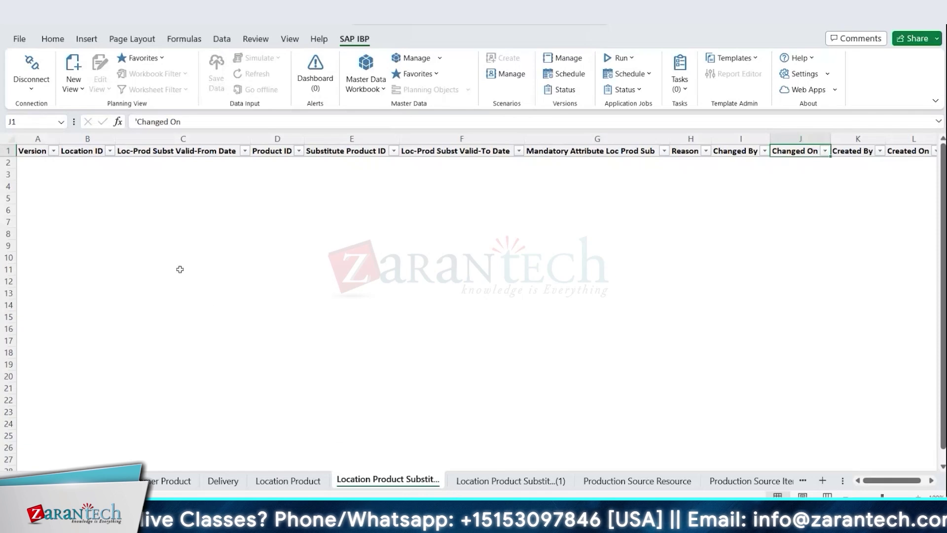
left_click(36, 151)
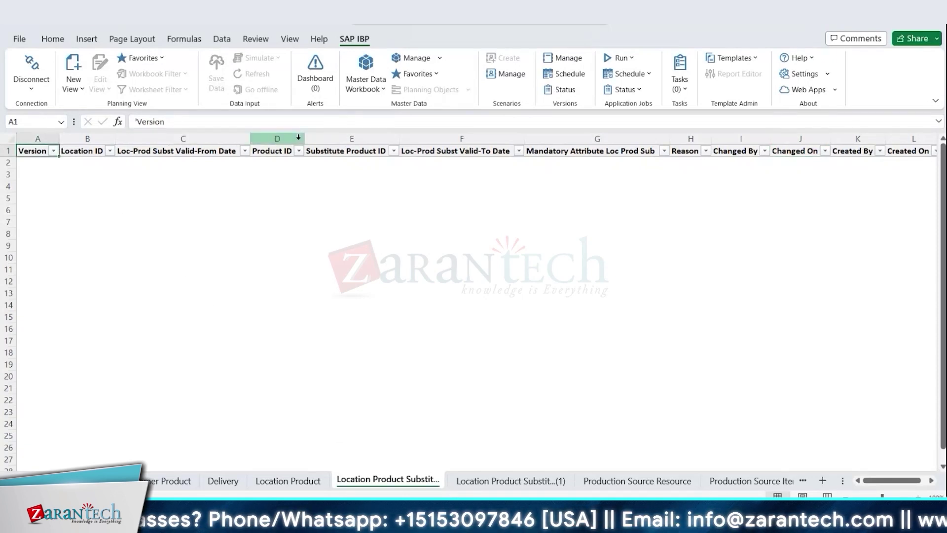
key("Down")
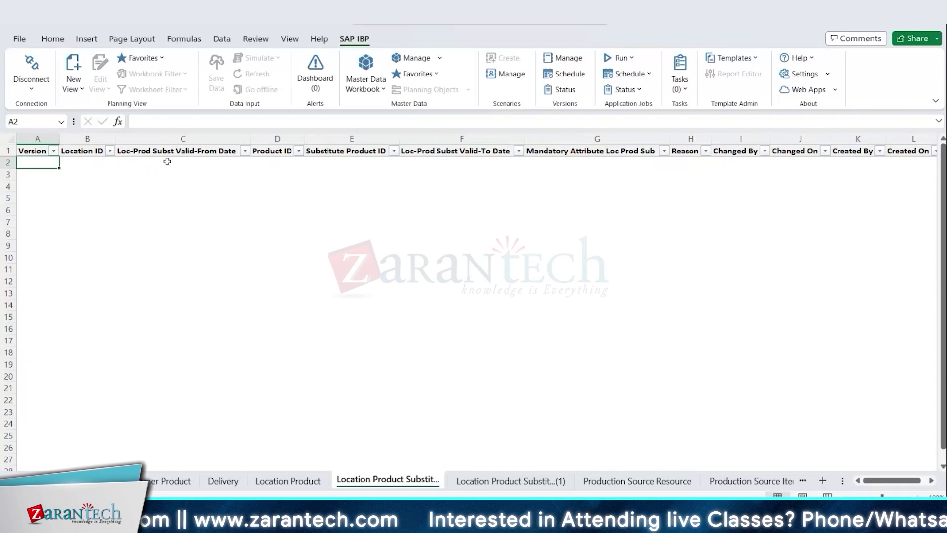
- Enter 400368 as the Product ID in row 2 of the Location Product Substitution worksheet
left_click_drag(165, 161, 173, 247)
left_click_drag(281, 163, 279, 269)
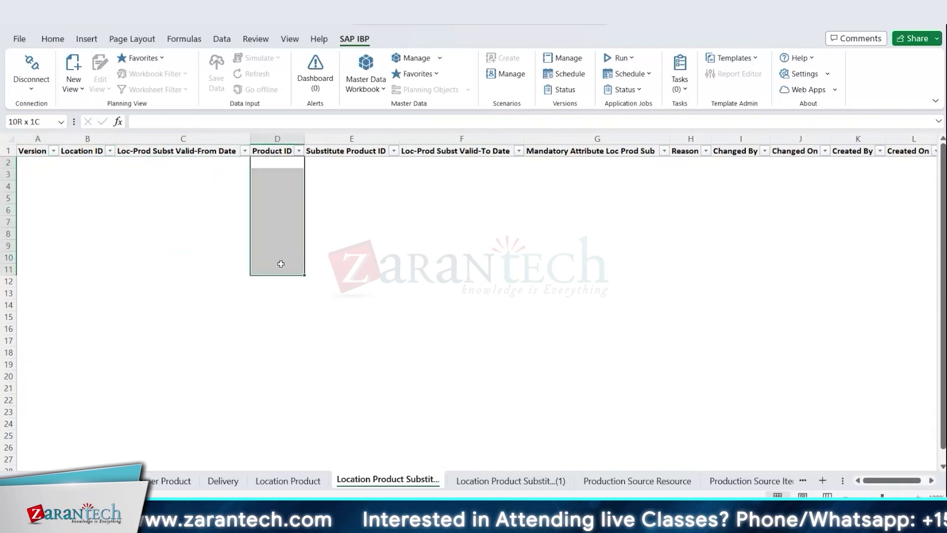
left_click(294, 164)
type("400368")
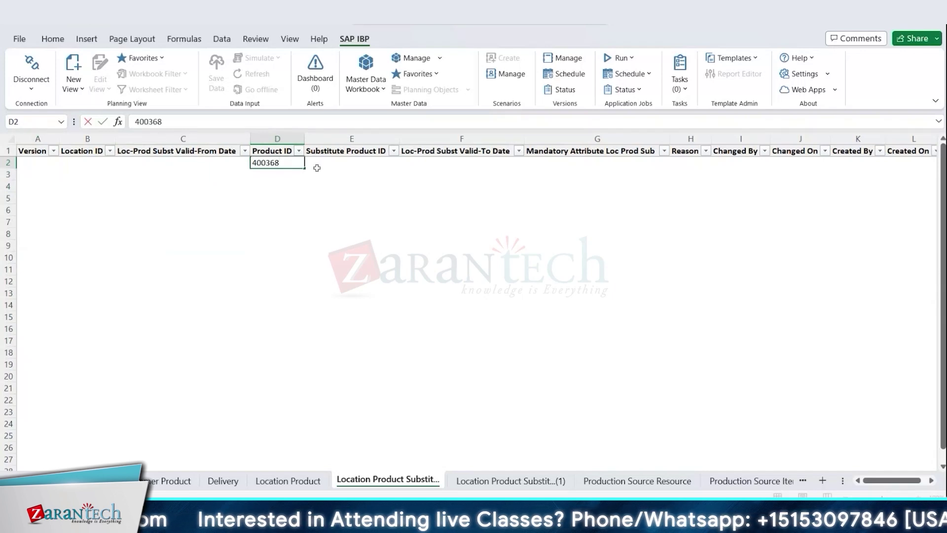
- Try 400369 as the Substitute Product ID for product 400368 and clear that entry again
left_click(317, 168)
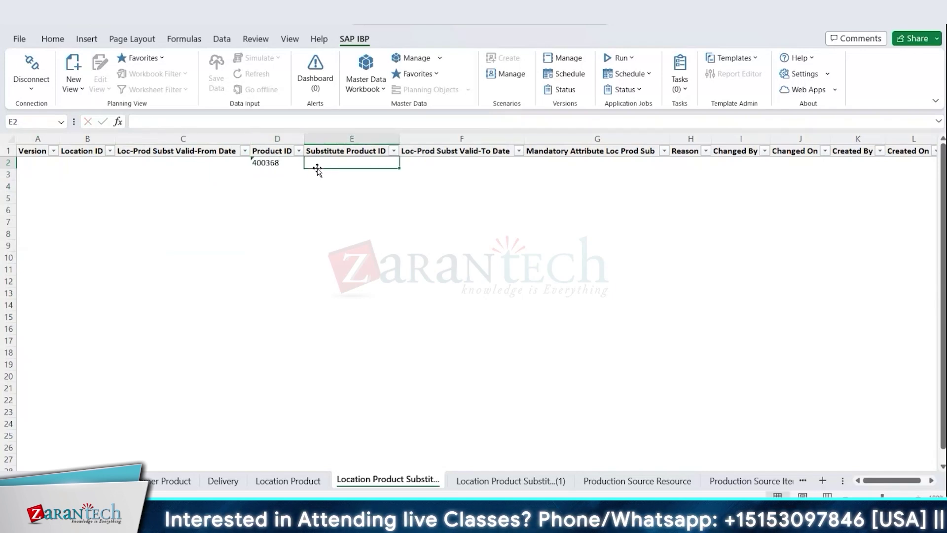
type("40036")
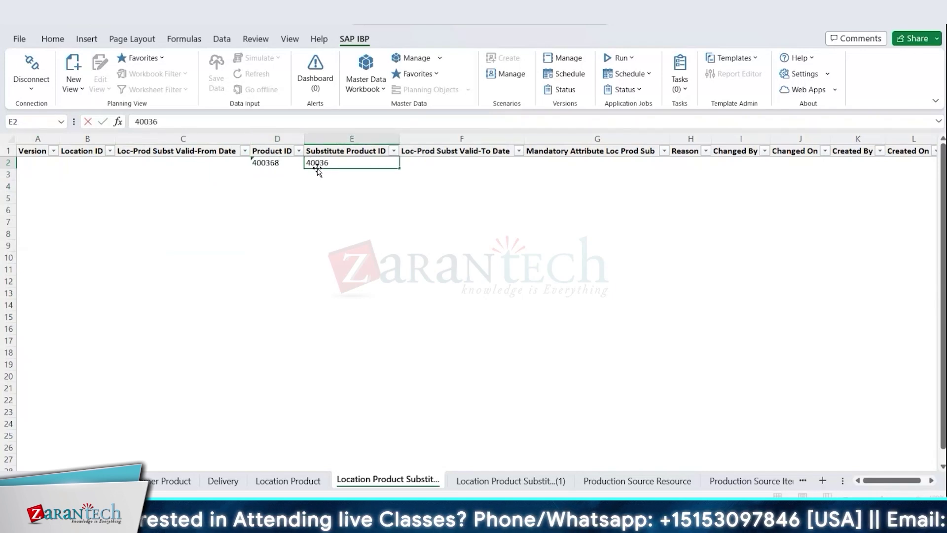
type("9")
key("Return")
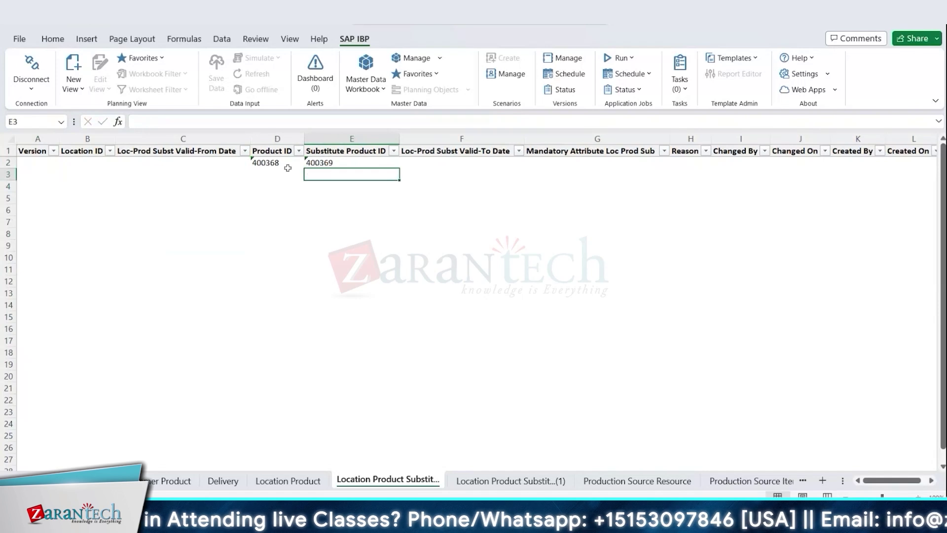
left_click(321, 163)
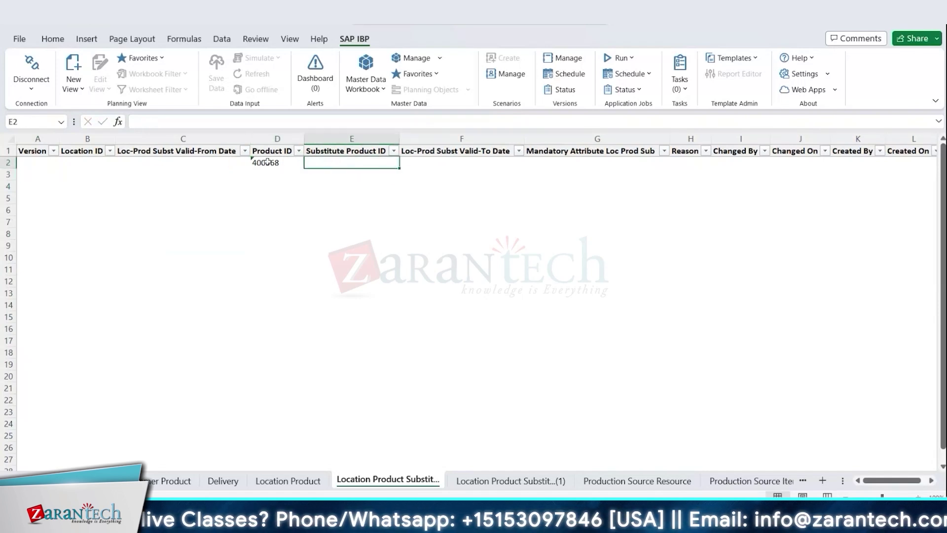
- Compare the Product ID and Substitute Product ID columns of the Location Product Substitution worksheet
left_click(267, 161)
left_click(334, 166)
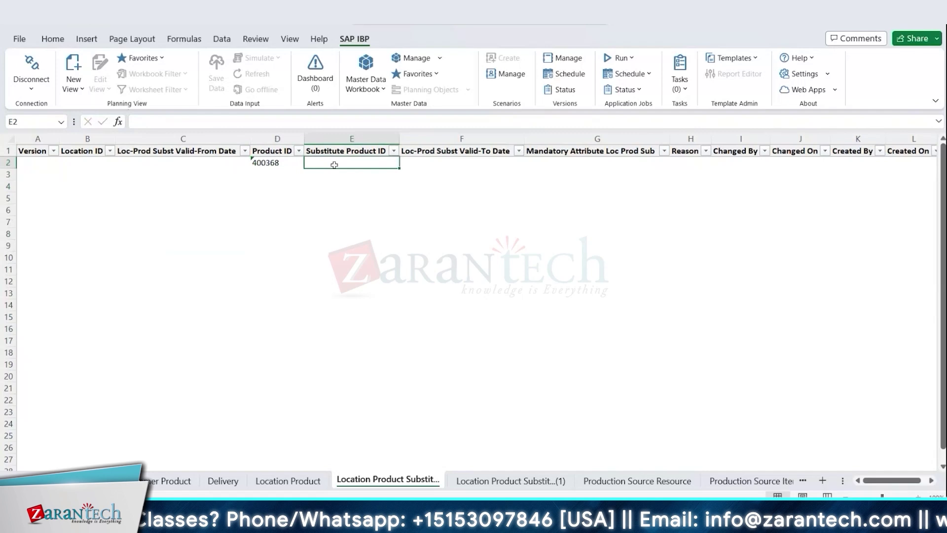
left_click(348, 141)
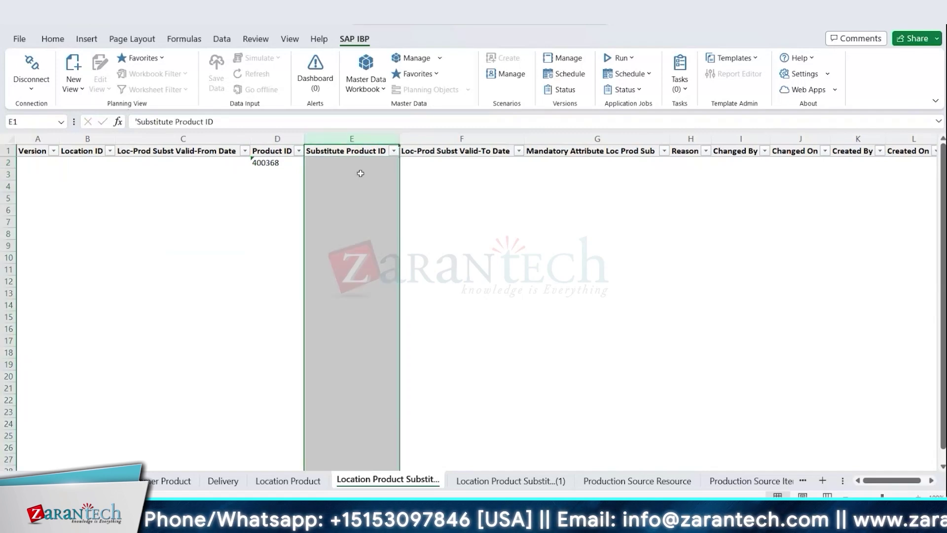
left_click(287, 163)
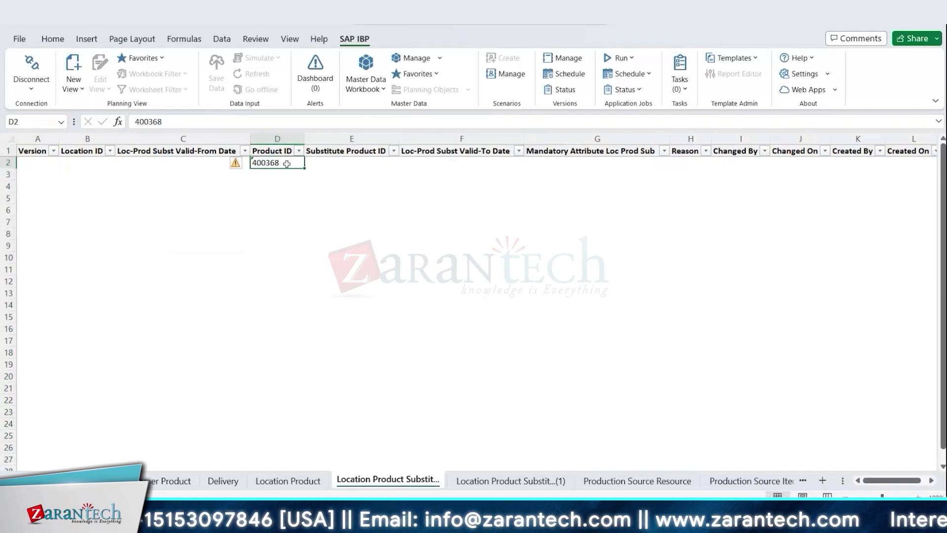
left_click(336, 162)
left_click(286, 162)
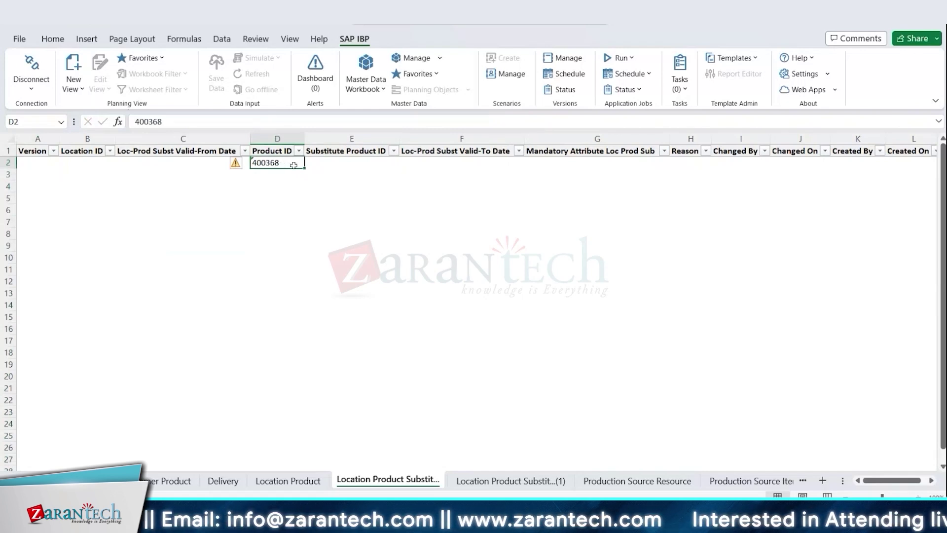
left_click(276, 138)
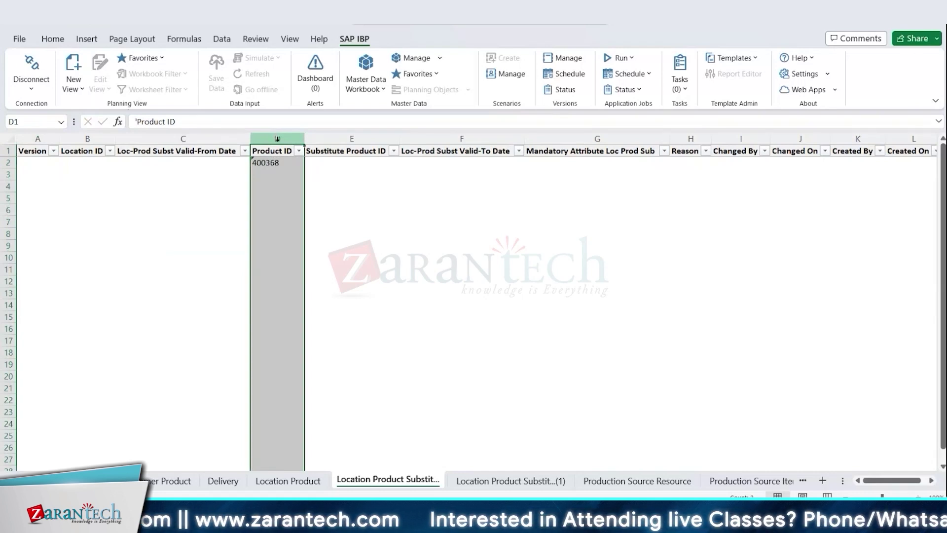
left_click(280, 163)
left_click_drag(282, 171, 278, 199)
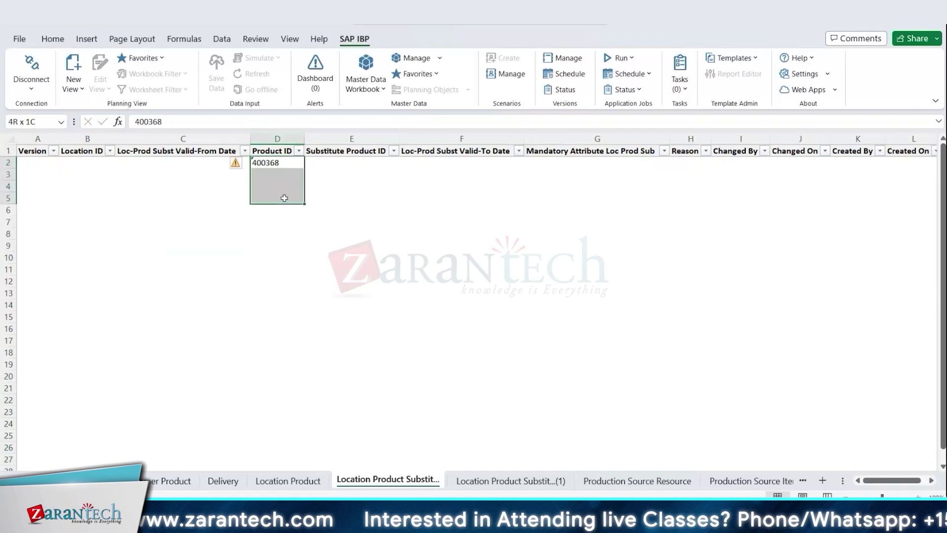
left_click_drag(341, 166, 370, 197)
left_click(281, 161)
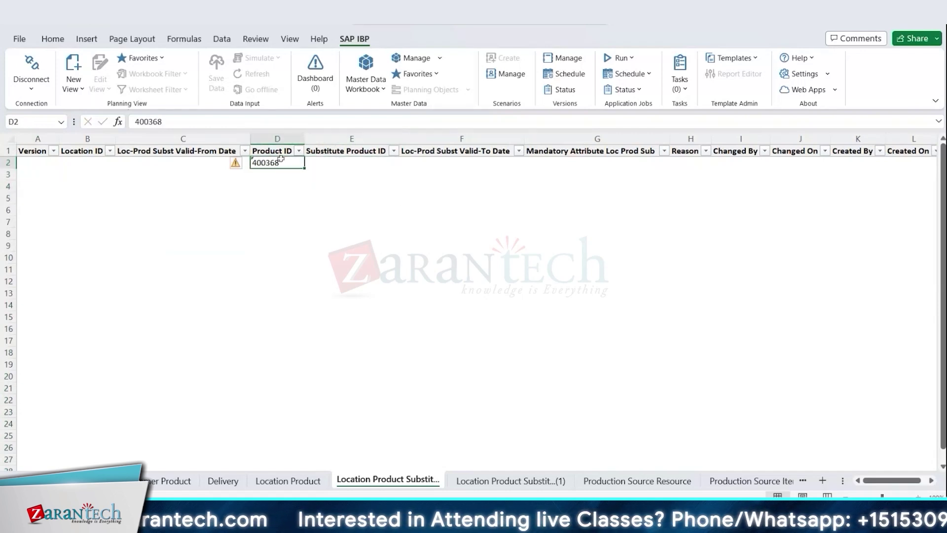
left_click_drag(282, 163, 287, 186)
left_click_drag(287, 152, 287, 172)
left_click_drag(288, 160, 288, 176)
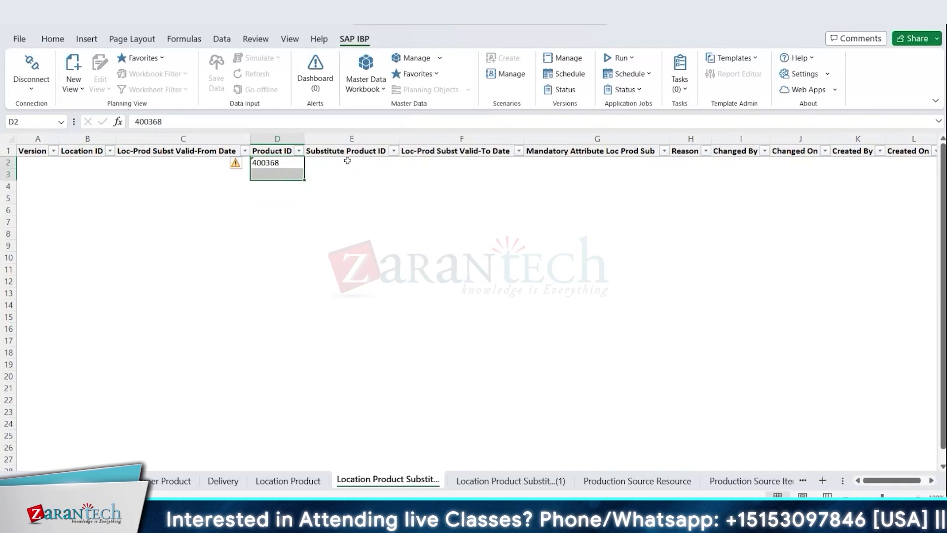
mouse_move(348, 150)
left_mouse_down()
mouse_move(353, 173)
mouse_move(350, 155)
left_mouse_up()
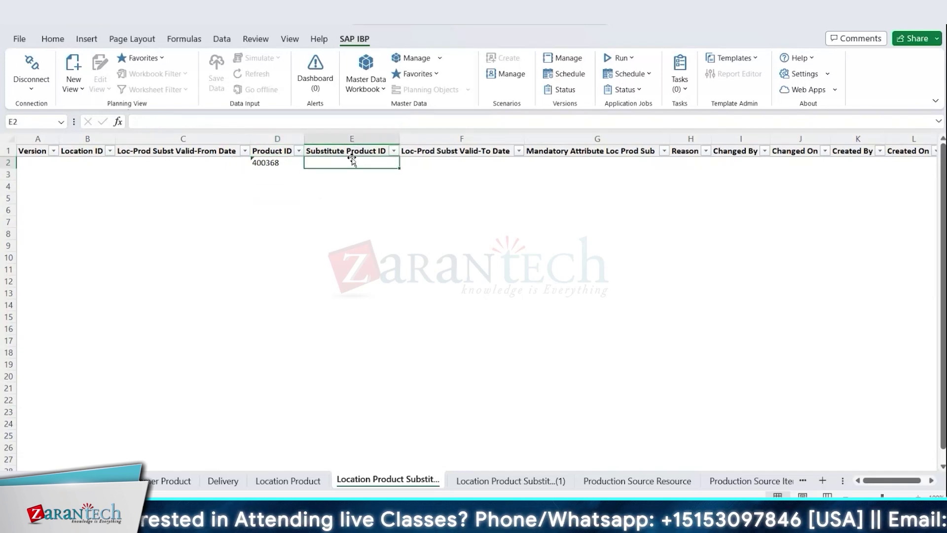
left_click(352, 138)
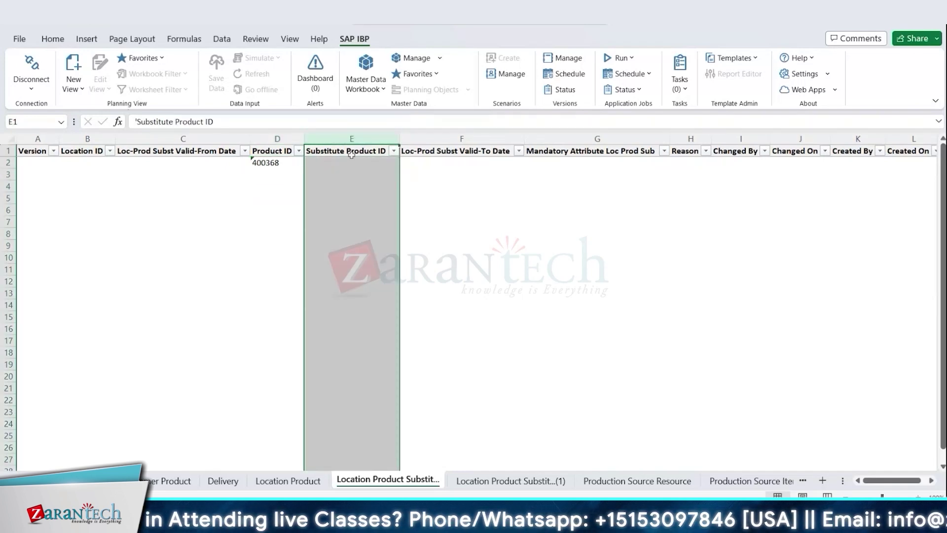
left_click(265, 162)
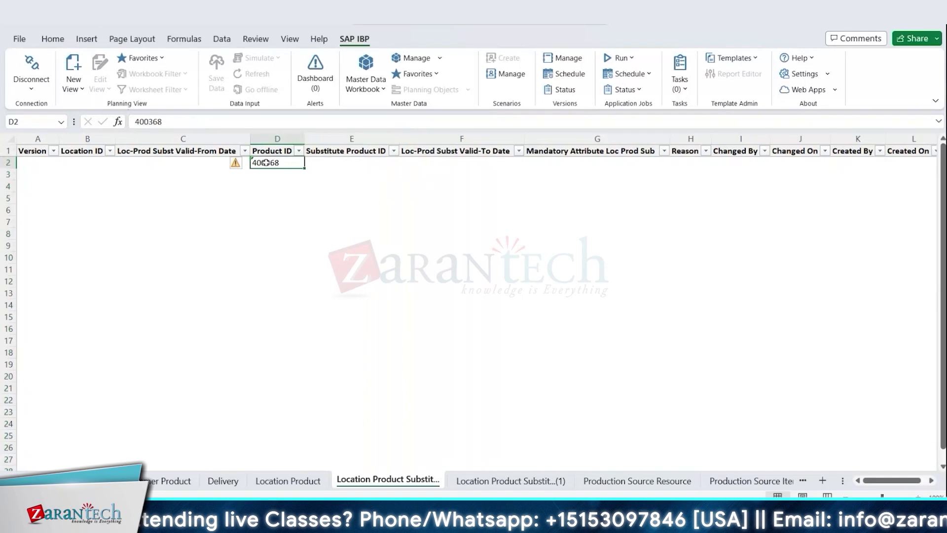
- Check the substitute and valid-to columns of Location Product Substitution, and review the second Location Product Substitution worksheet
left_click(342, 163)
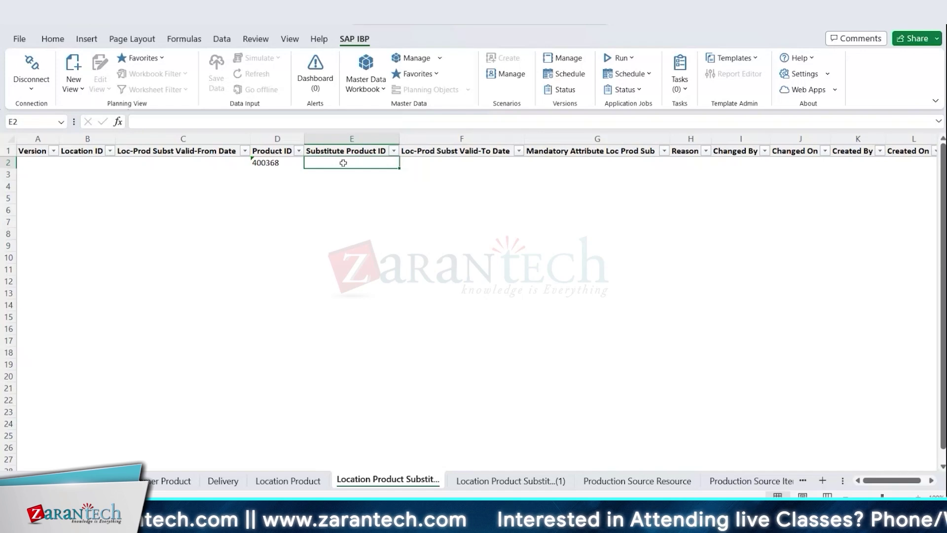
left_click(461, 150)
left_click(510, 478)
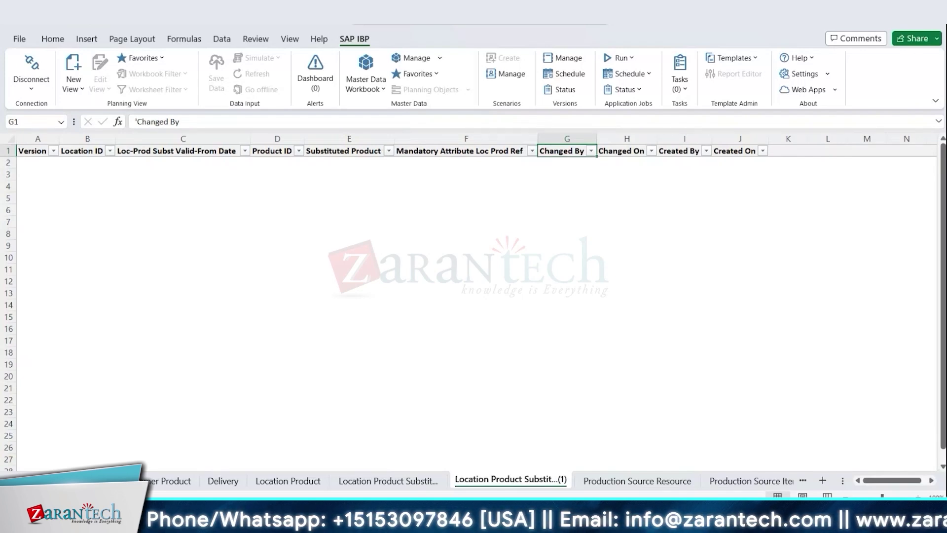
- Examine the Forecast Consumption Mode column and its filter values in the Customer Product worksheet
left_click(94, 481)
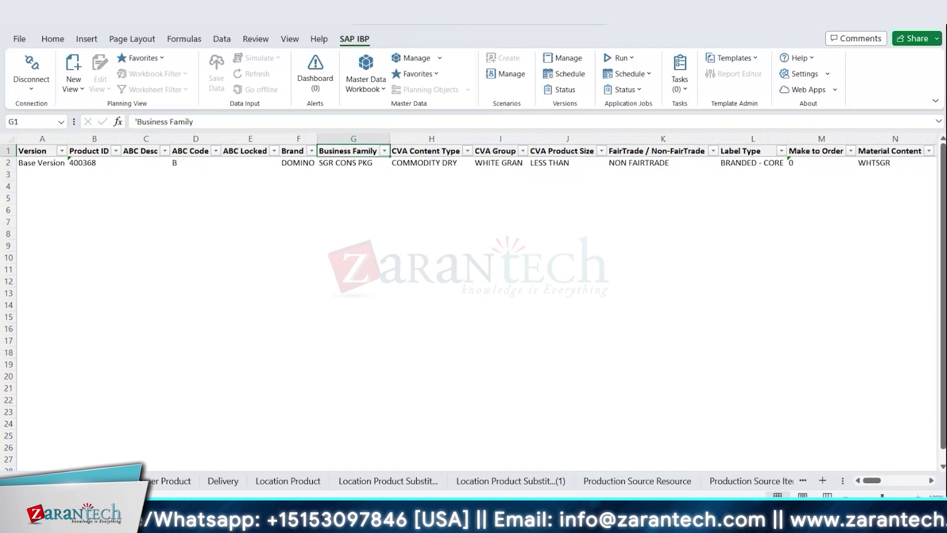
left_click(170, 481)
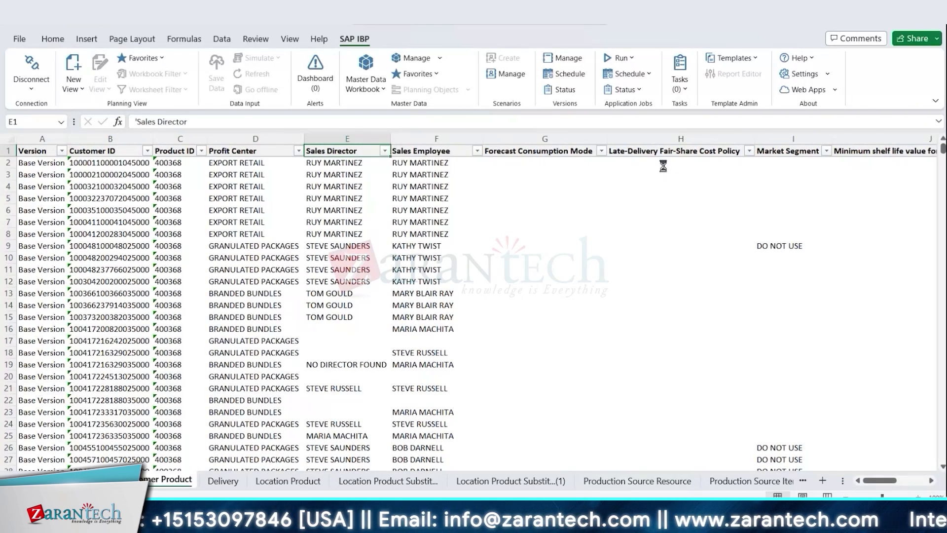
left_click(534, 150)
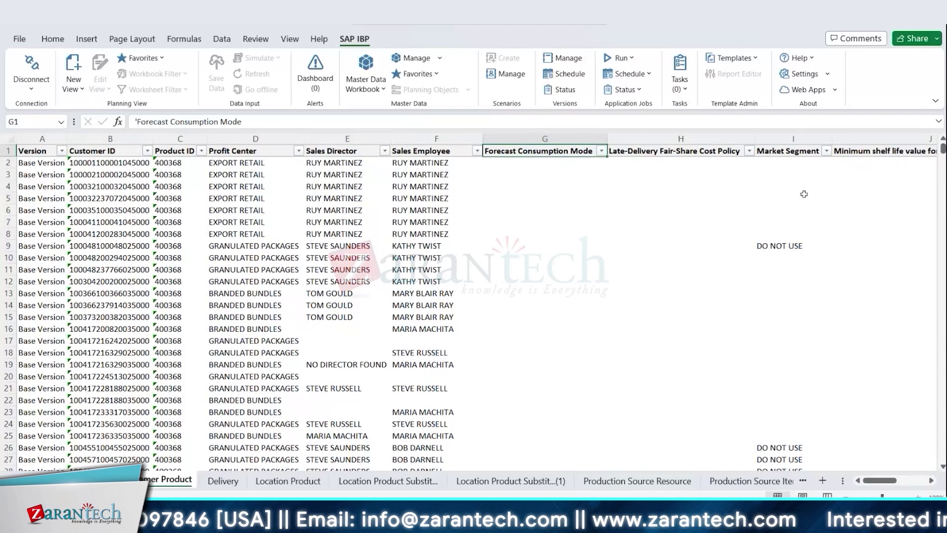
left_click(601, 151)
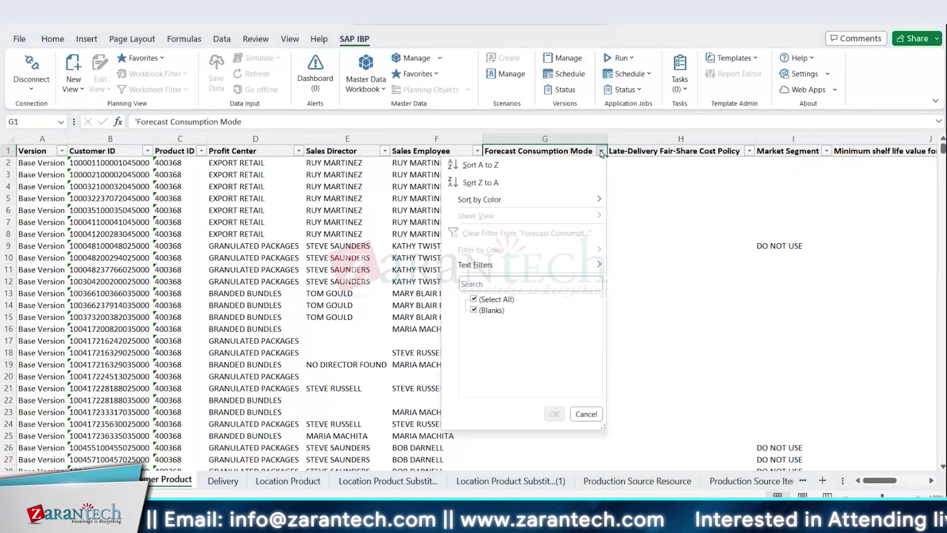
left_click(626, 193)
left_click_drag(579, 163, 585, 236)
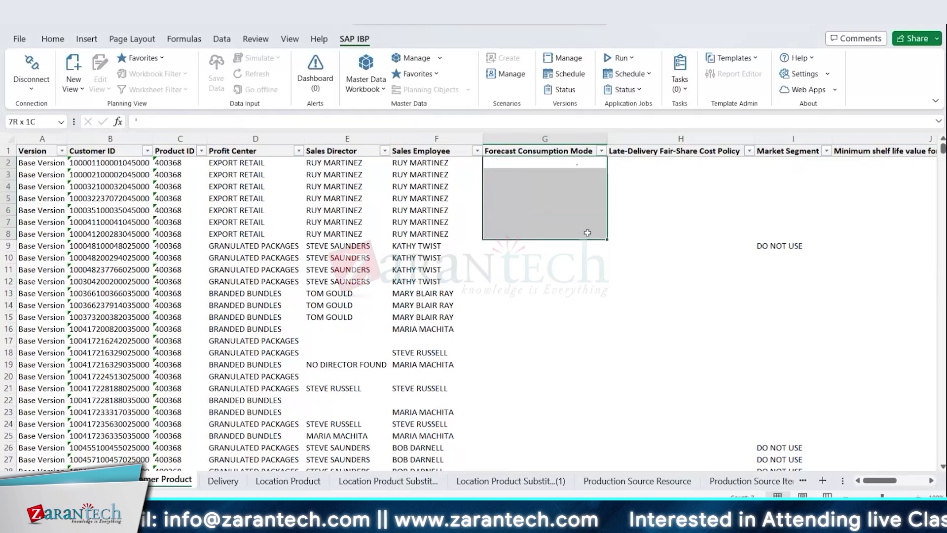
left_click(547, 152)
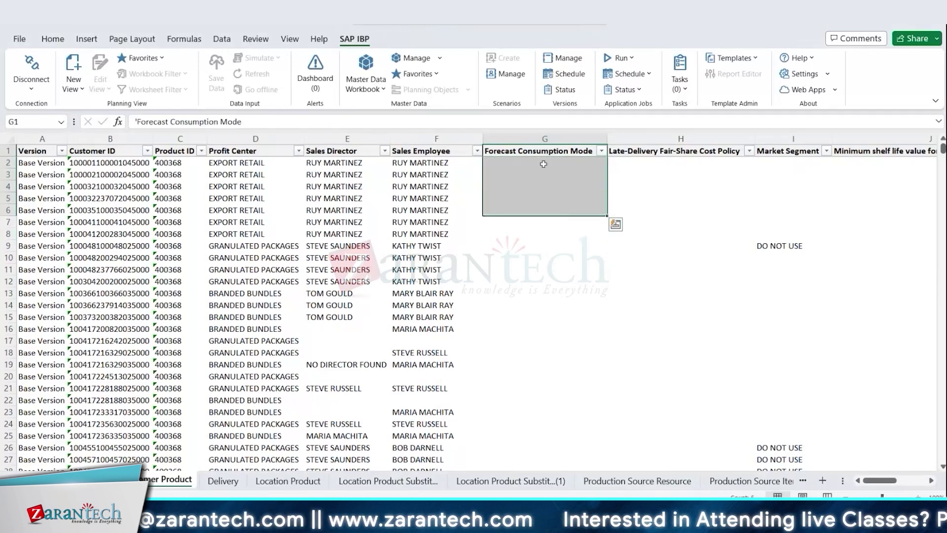
left_click(530, 139)
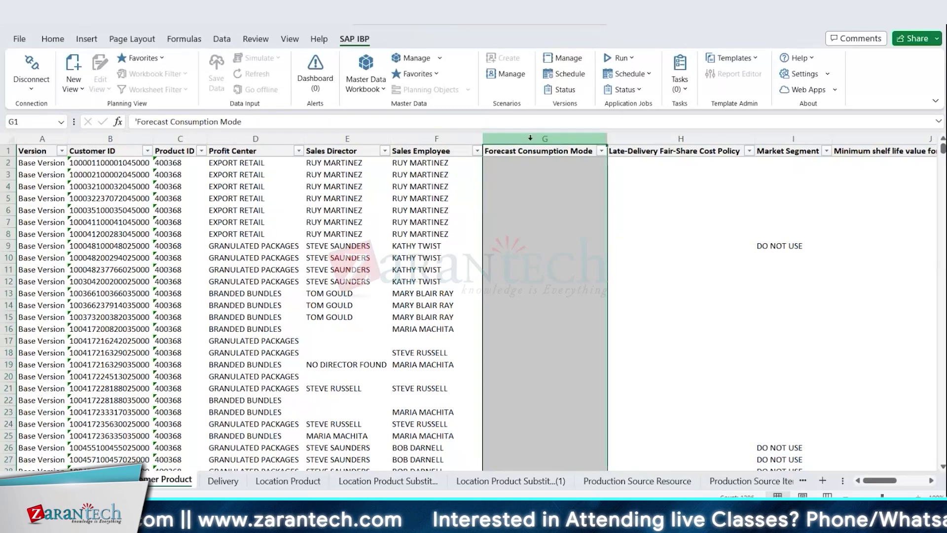
left_click_drag(536, 164, 541, 237)
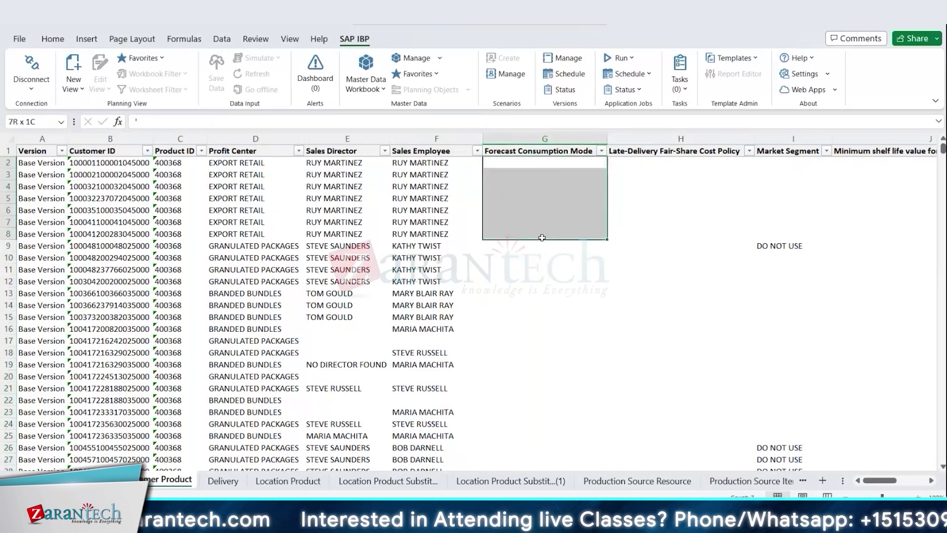
left_click(538, 161)
left_click_drag(557, 150, 557, 172)
left_click(558, 159)
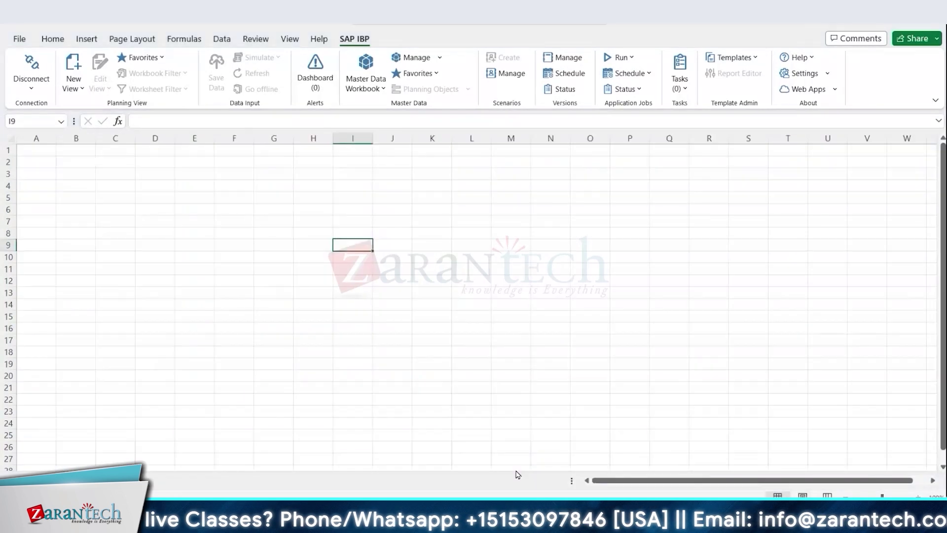
- On a blank worksheet, enter the month headers A, S, O, N, D, J in H2:M2 and place the label Forecast in F3
left_click(239, 164)
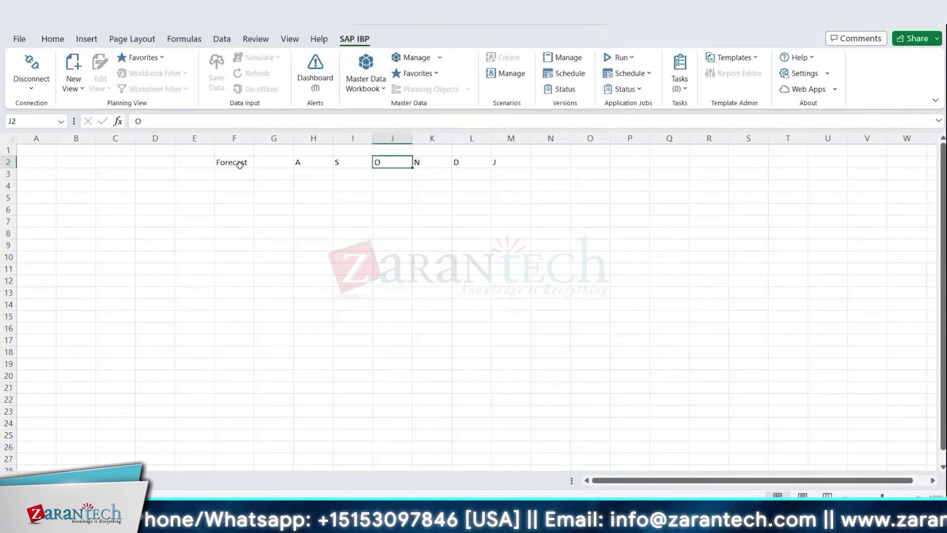
key("Left")
key("Left")
left_click(240, 164)
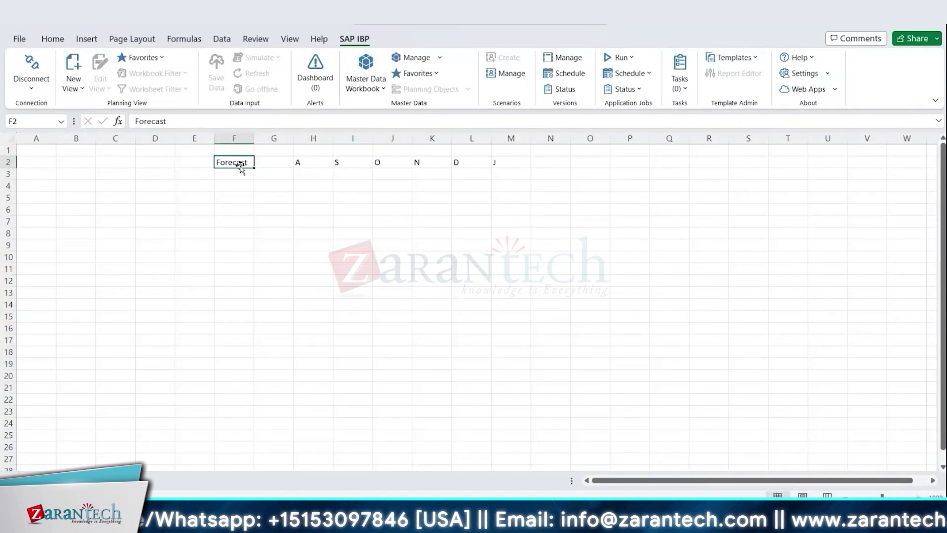
left_click_drag(240, 164, 241, 167)
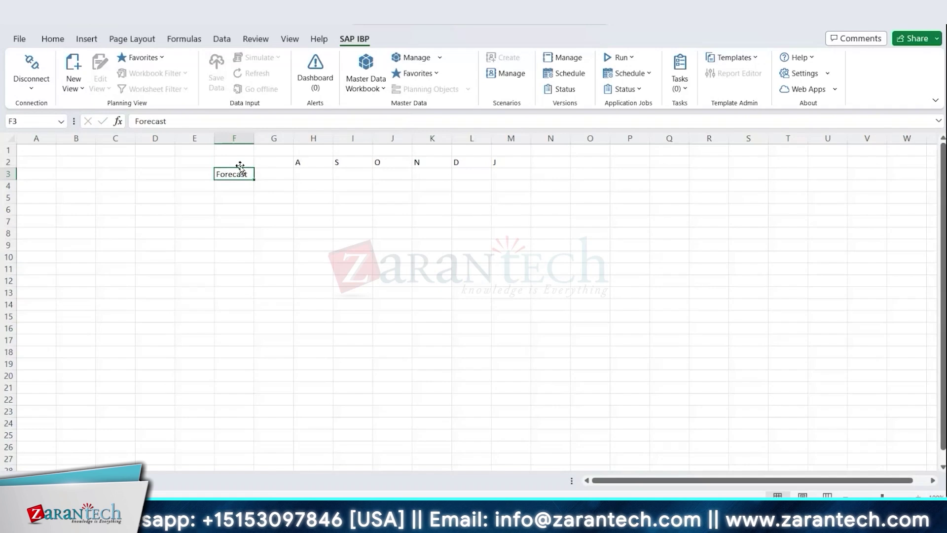
- Enter product 400368 in G3 and a forecast of 1000 for each month from A to J
key("Tab")
type("400368")
key("Tab")
type("1000")
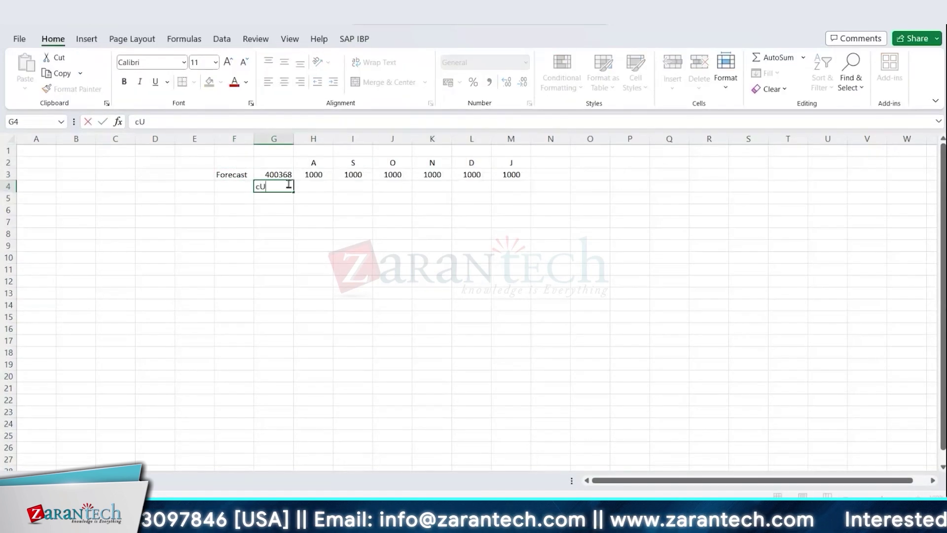
- Add a Customer sales order row in row 4 with 200, 300, 2000, 800 and 1000 for months A to D
type("stomer sales order")
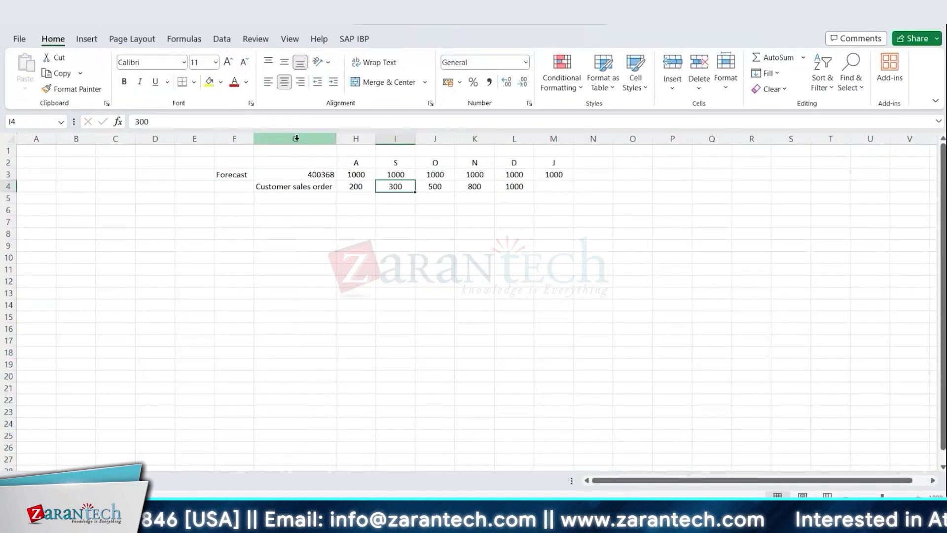
key("Tab")
type("2000")
key("Return")
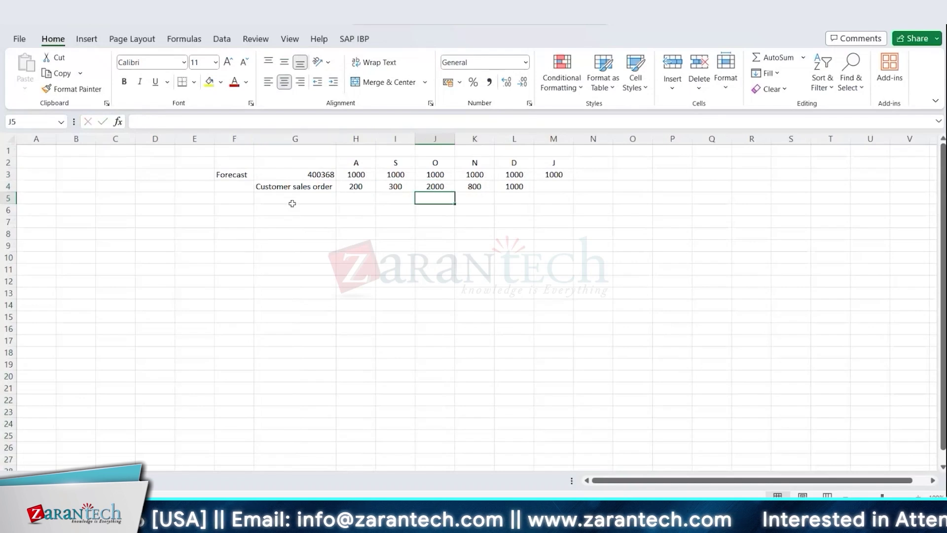
- Add bck consumption and Forward consumption rows with 30 each, and make the month headers in H2:M2 bold
left_click(293, 201)
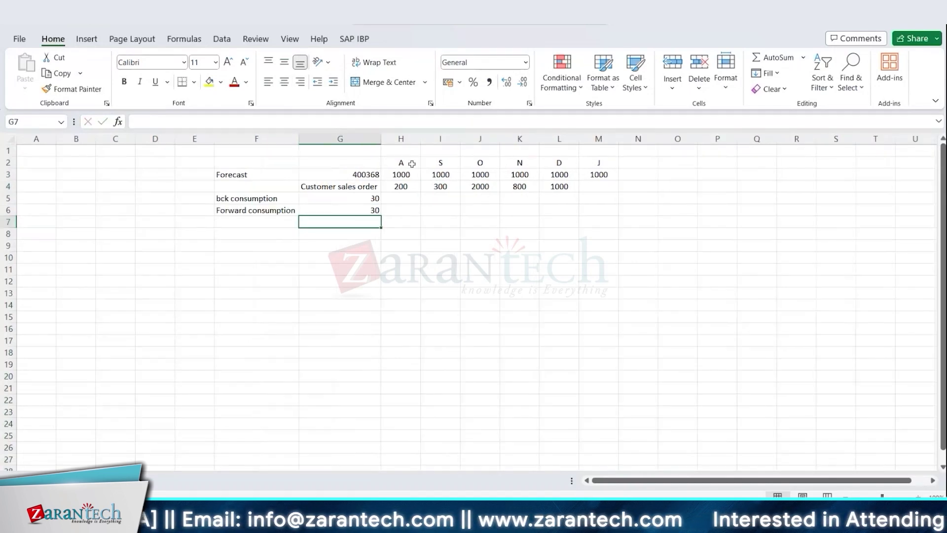
left_click_drag(401, 162, 594, 161)
key("ctrl+b")
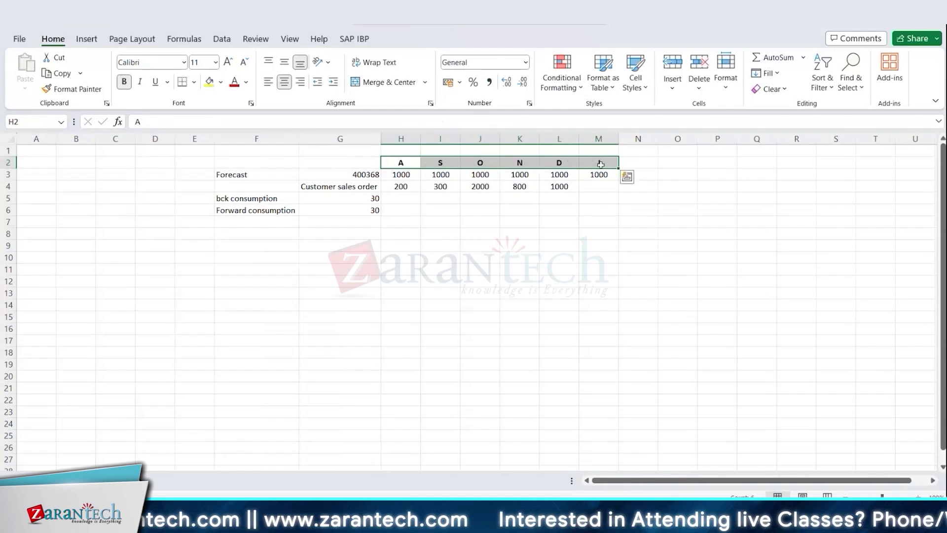
- Examine the monthly forecast row for product 400368 and the customer sales order row beneath it
left_click(393, 174)
left_click_drag(394, 173, 638, 174)
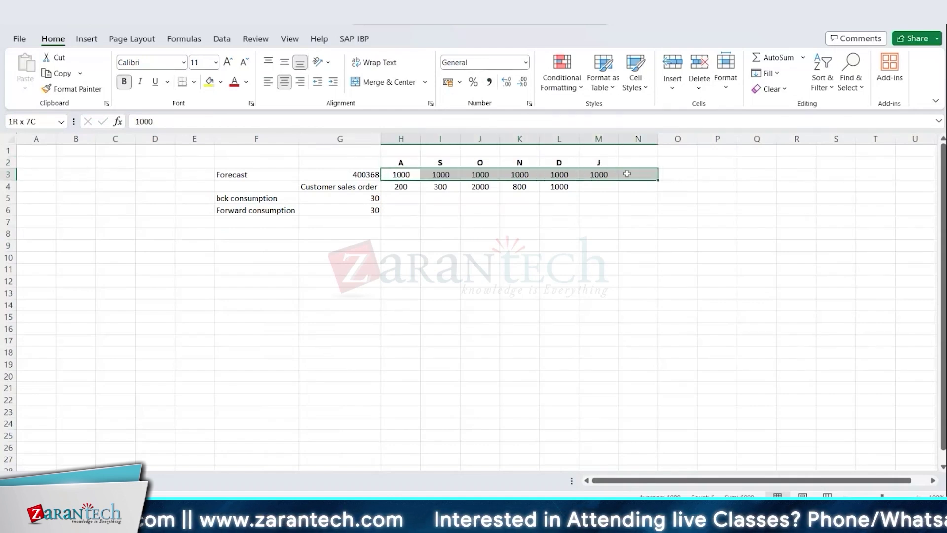
left_click(346, 176)
left_click(375, 188)
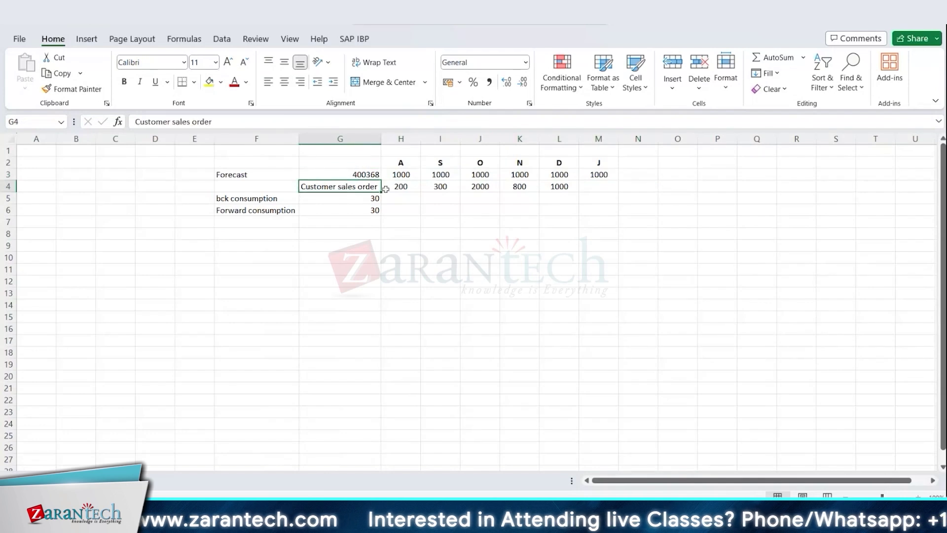
left_click(412, 186)
left_click_drag(427, 186, 590, 191)
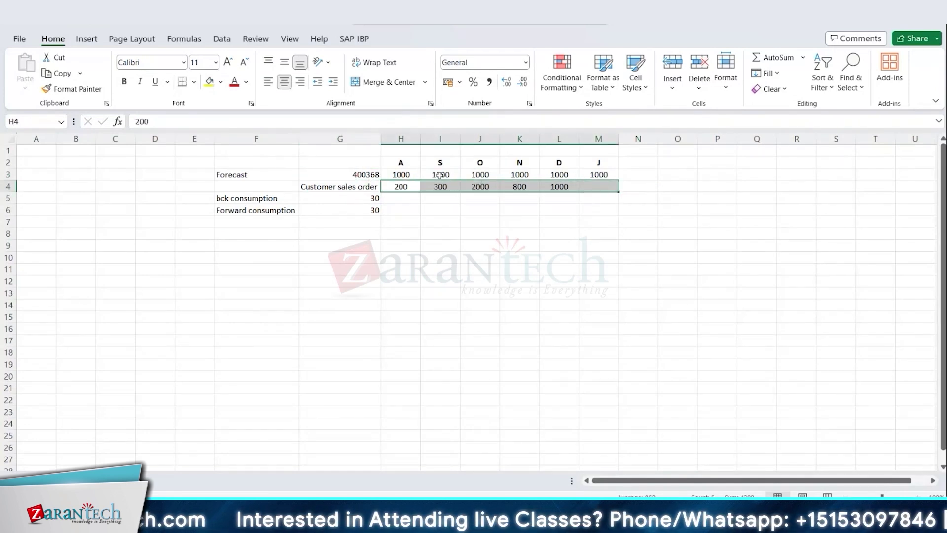
left_click(412, 186)
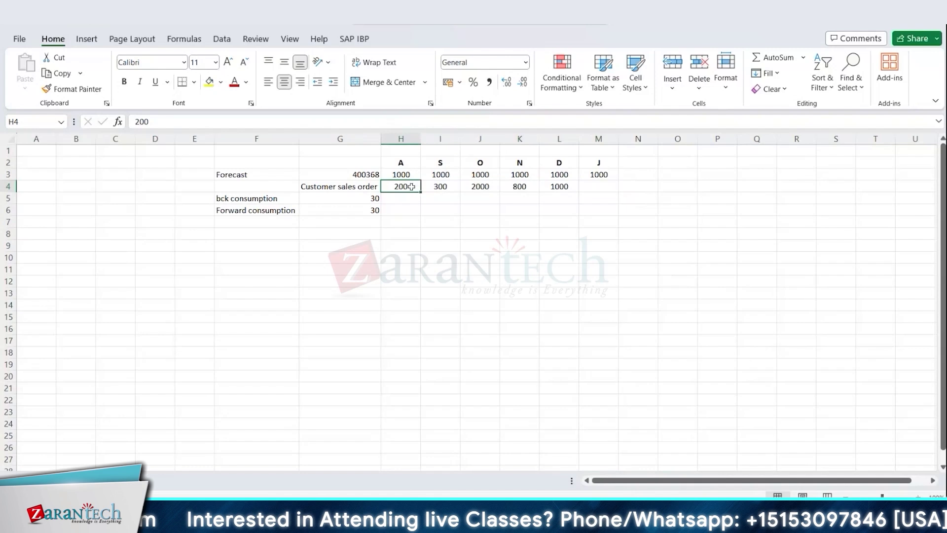
left_click(353, 187)
left_click(402, 187)
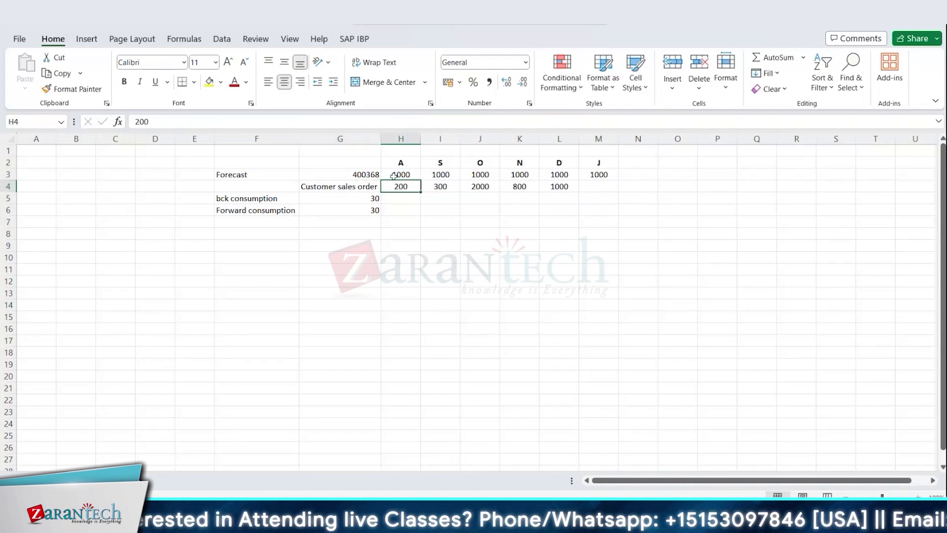
- Change the Forecast label in F3 to Forecast/demand
left_click(249, 176)
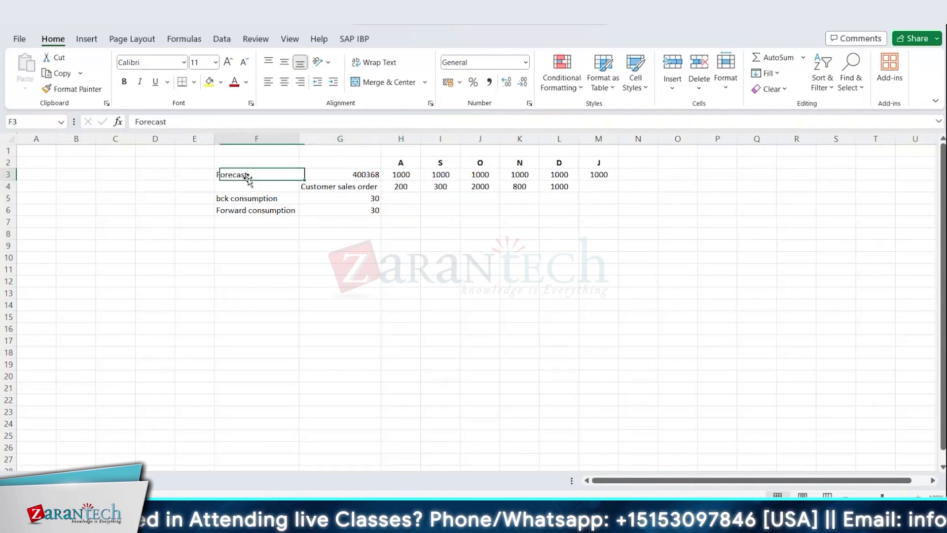
double_click(284, 176)
type("/demand")
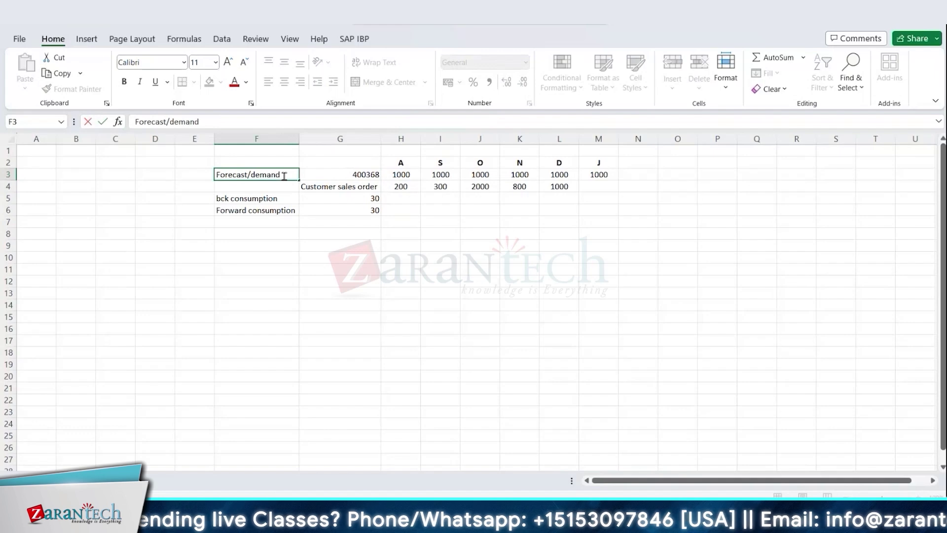
key("ctrl+Return")
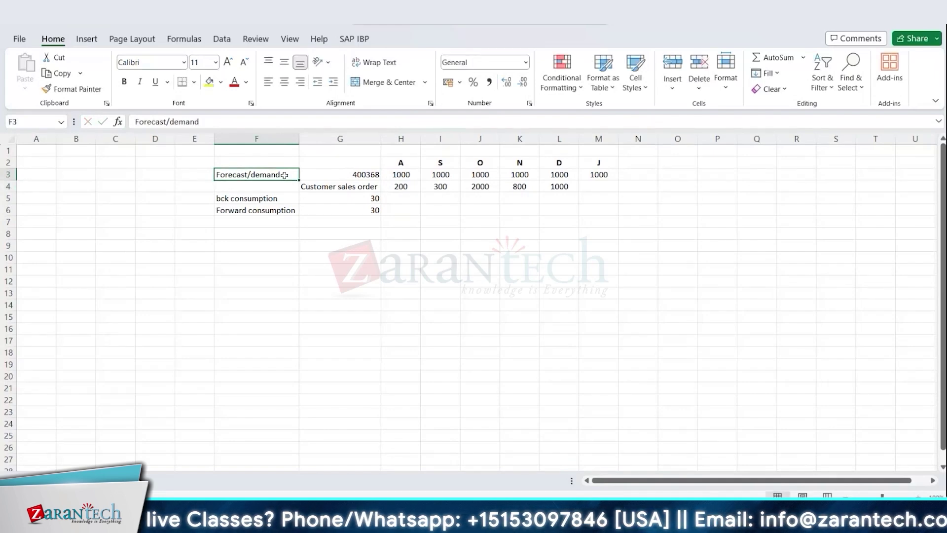
key("ctrl+n")
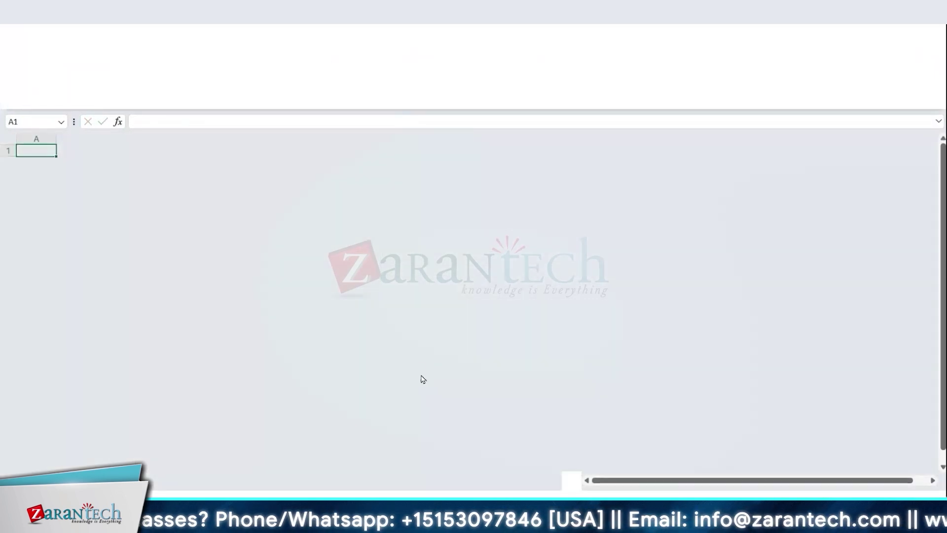
key("ctrl+w")
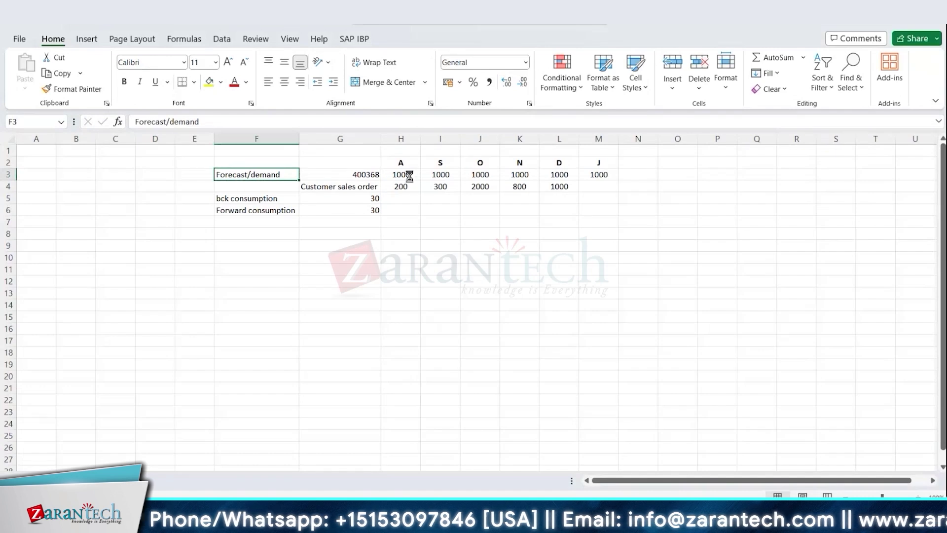
- Compare the monthly Forecast/demand quantities with the customer sales orders of months A, S and O
left_click(364, 180)
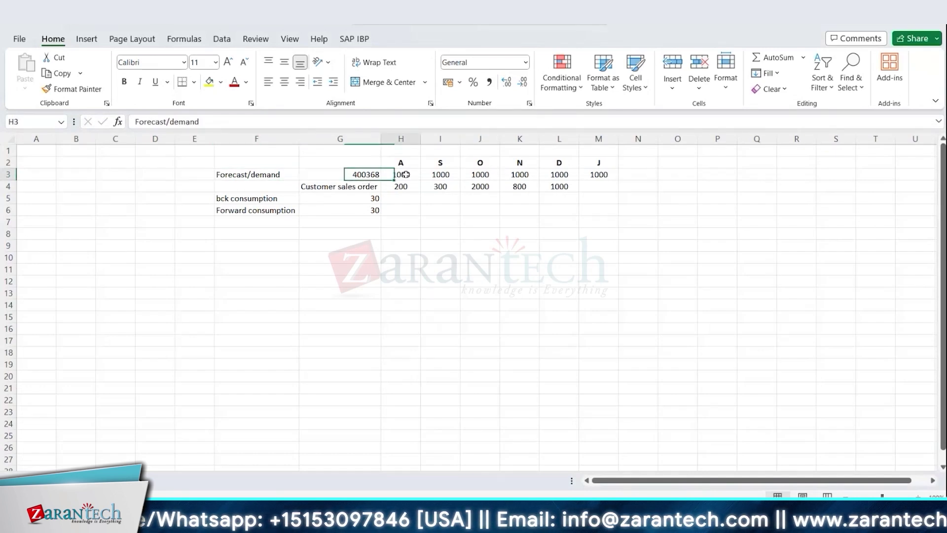
left_click_drag(401, 175, 605, 178)
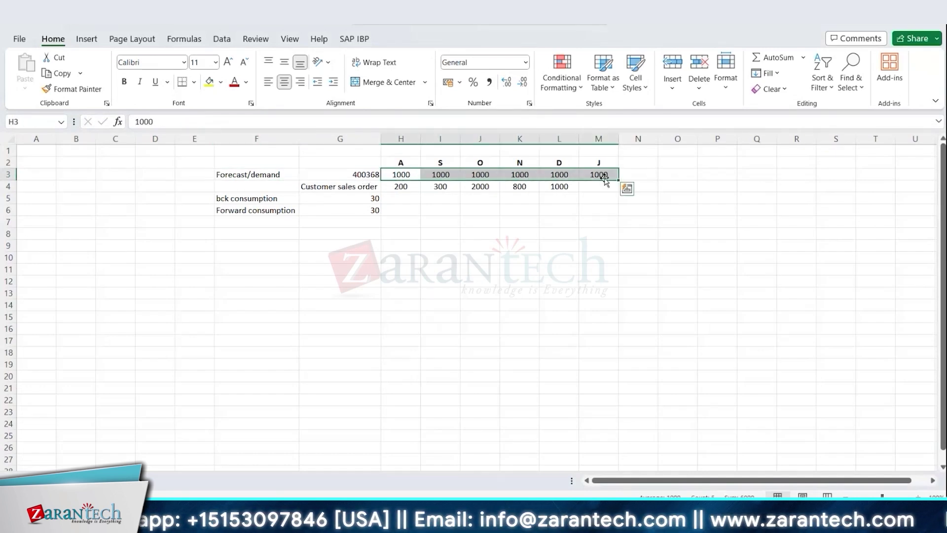
left_click(367, 175)
left_click(284, 174)
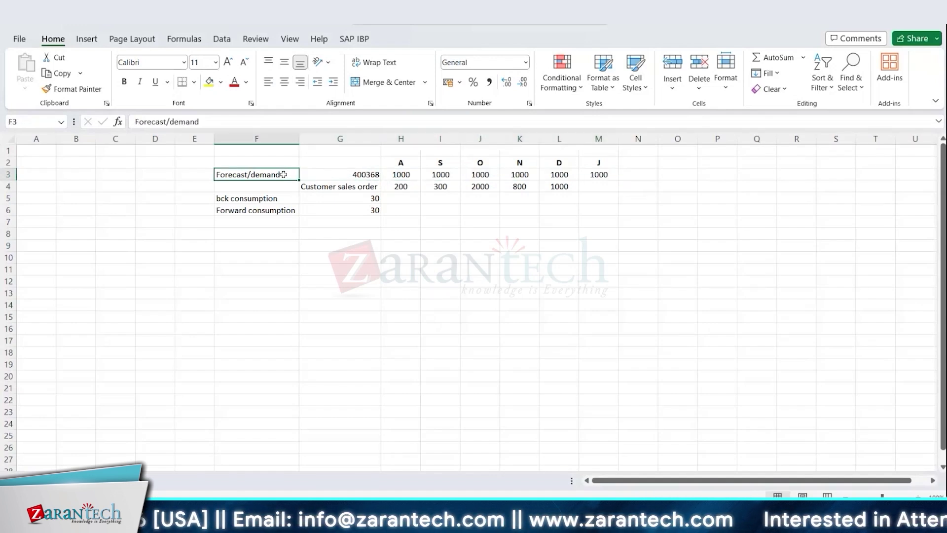
left_click(320, 192)
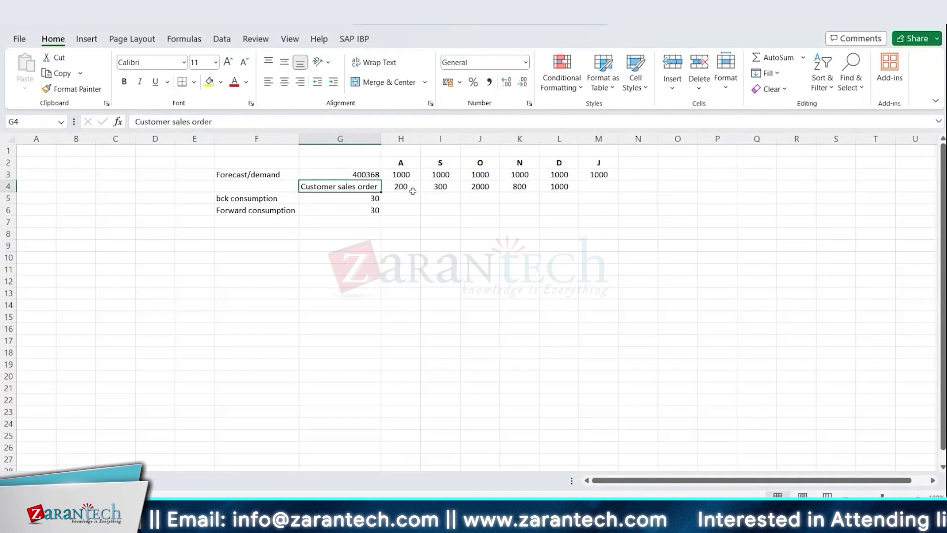
left_click(397, 189)
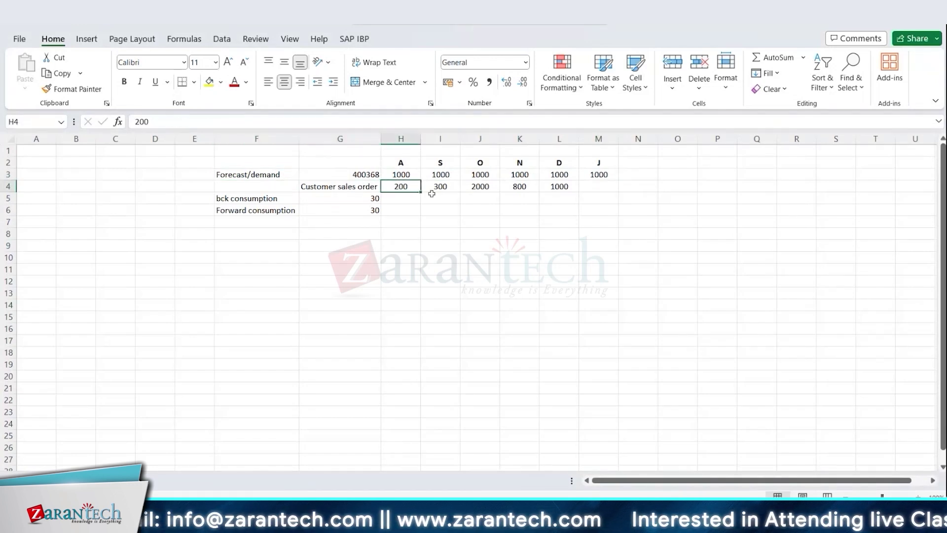
left_click(434, 188)
left_click(475, 186)
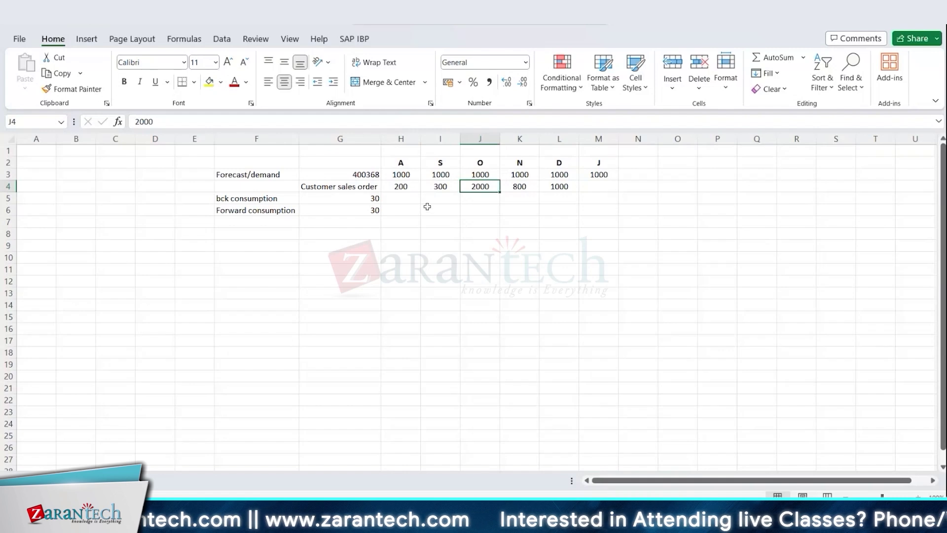
- Compare month A's forecast with its customer sales order, and review the bck consumption and Forward consumption periods that apply to it
left_click(410, 189)
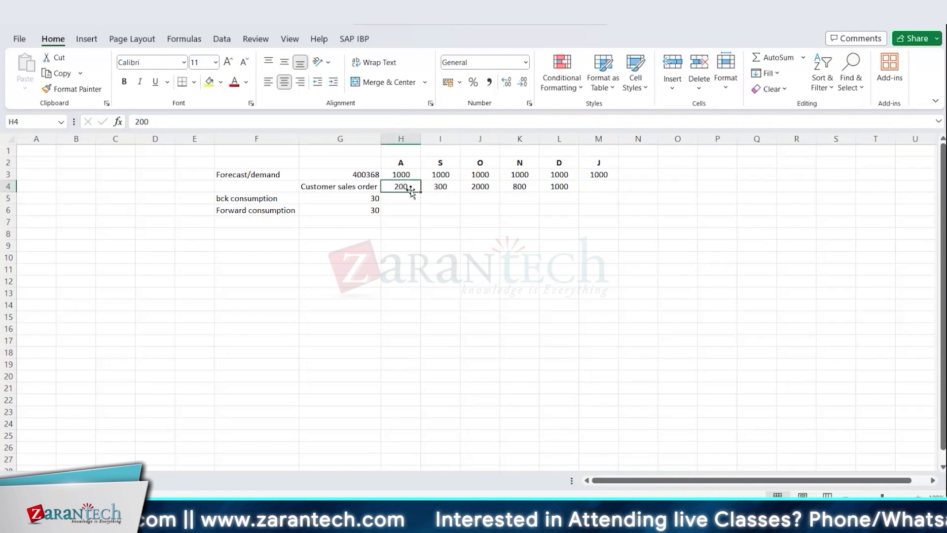
left_click(411, 172)
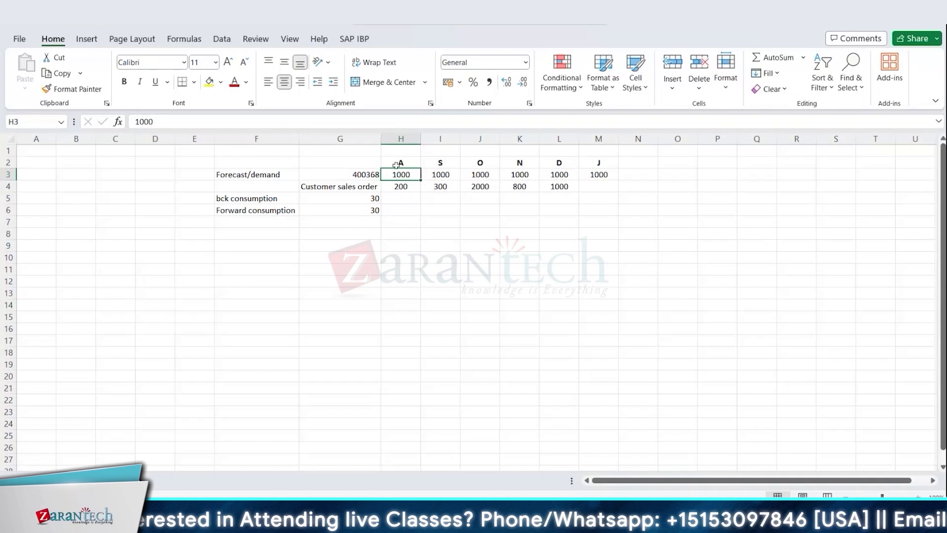
left_click(405, 188)
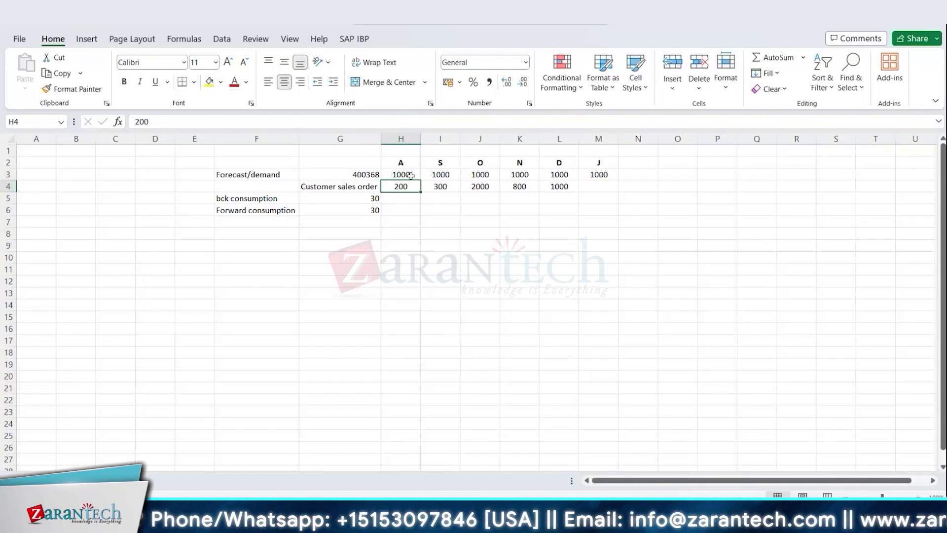
left_click(263, 195)
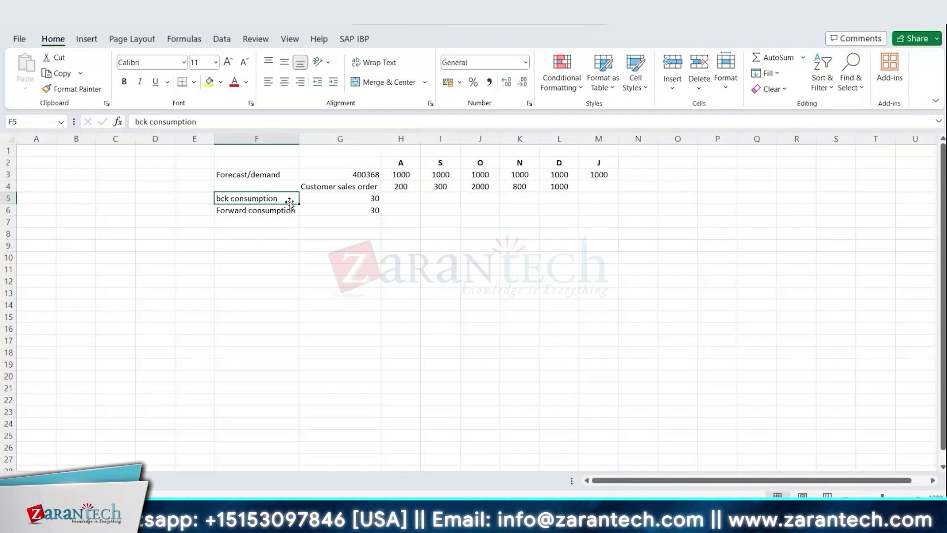
left_click(362, 196)
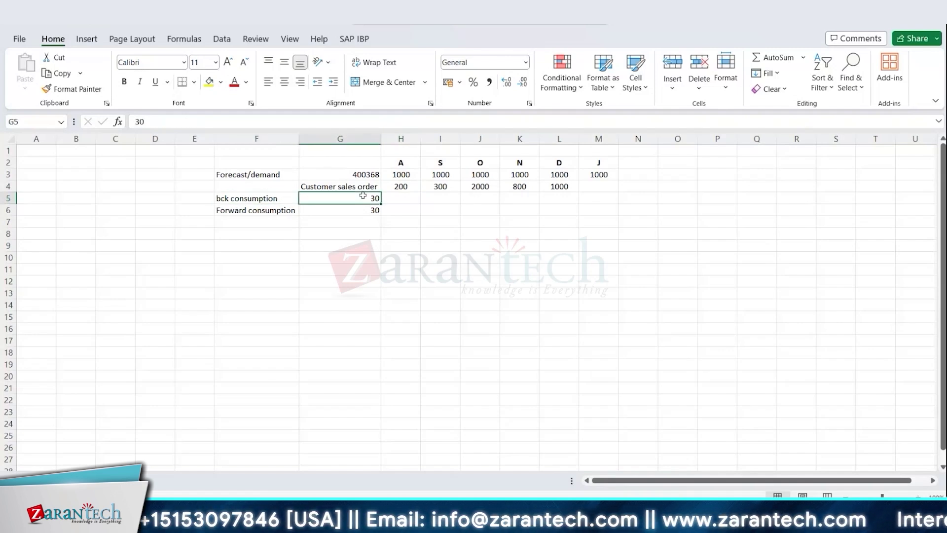
left_click_drag(372, 213, 349, 209)
left_click(280, 209)
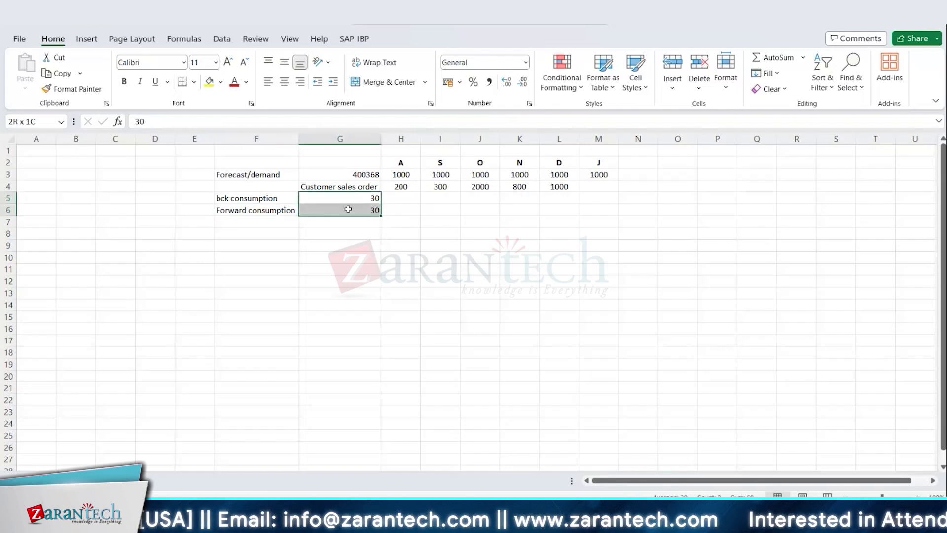
left_click(411, 187)
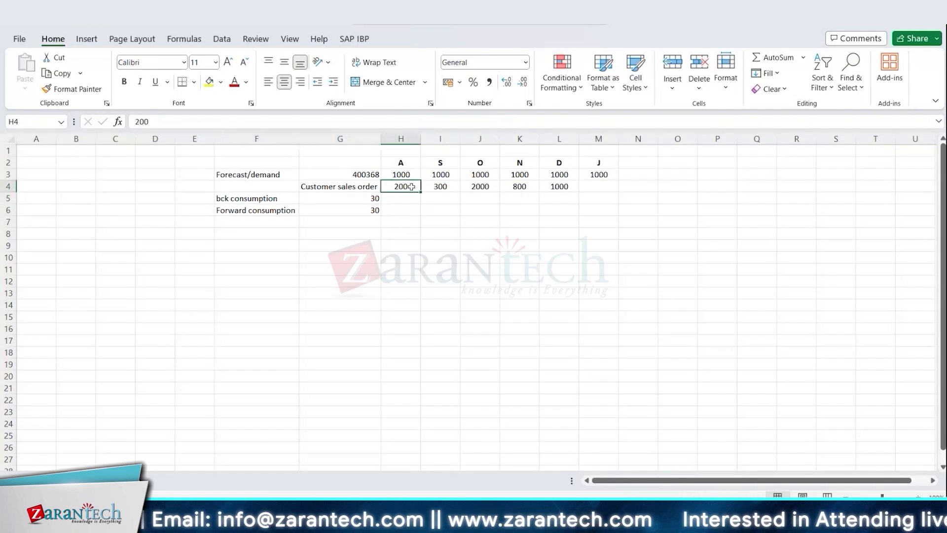
left_click(368, 198)
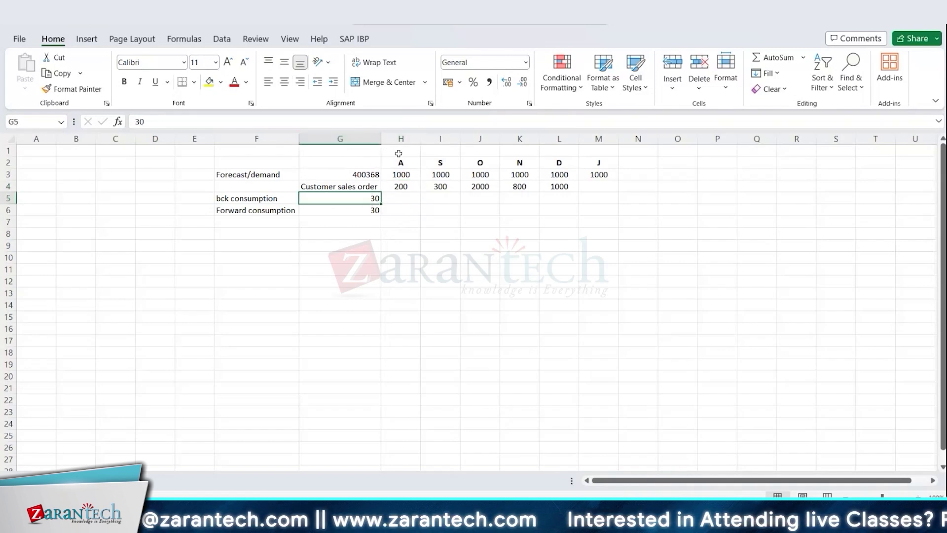
left_click(403, 163)
left_click_drag(402, 163, 408, 198)
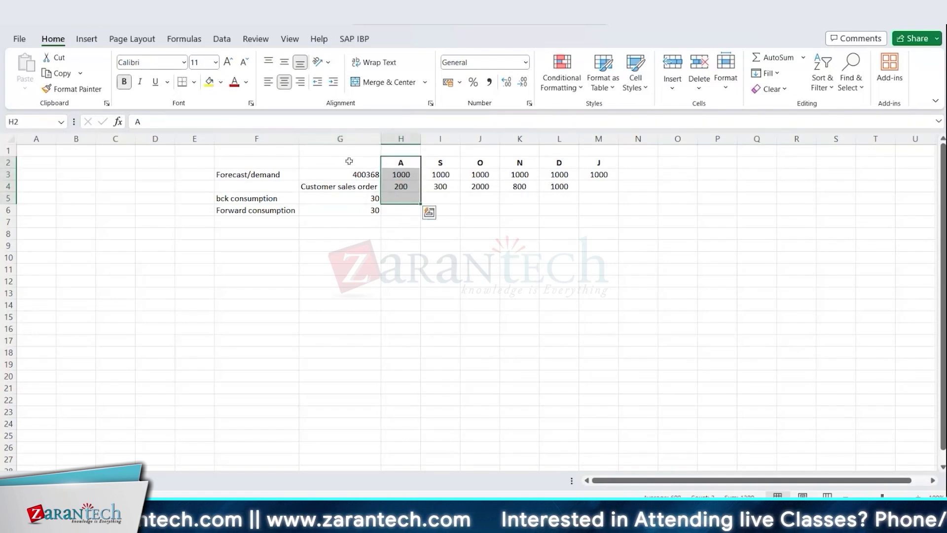
- Insert an empty column in front of month A, between the product column and the monthly quantities
left_click(398, 138)
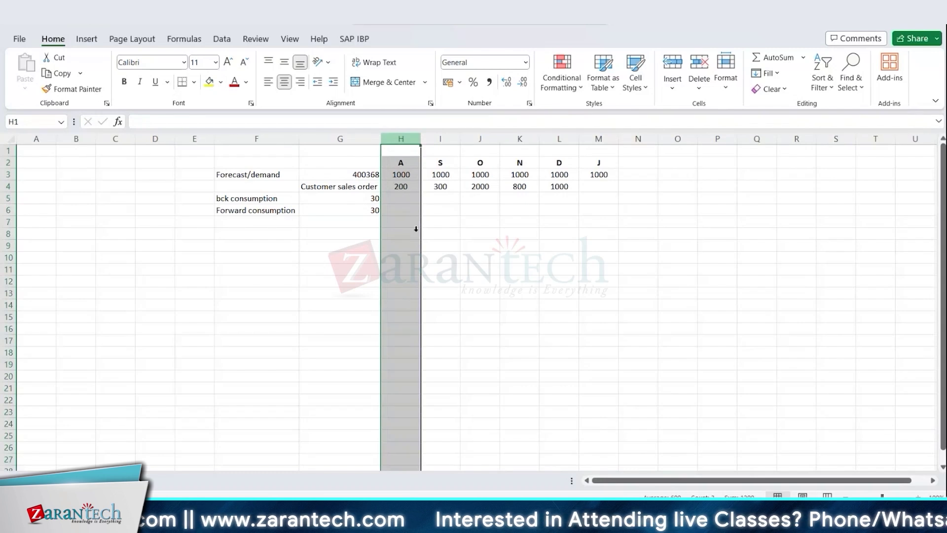
right_click(401, 139)
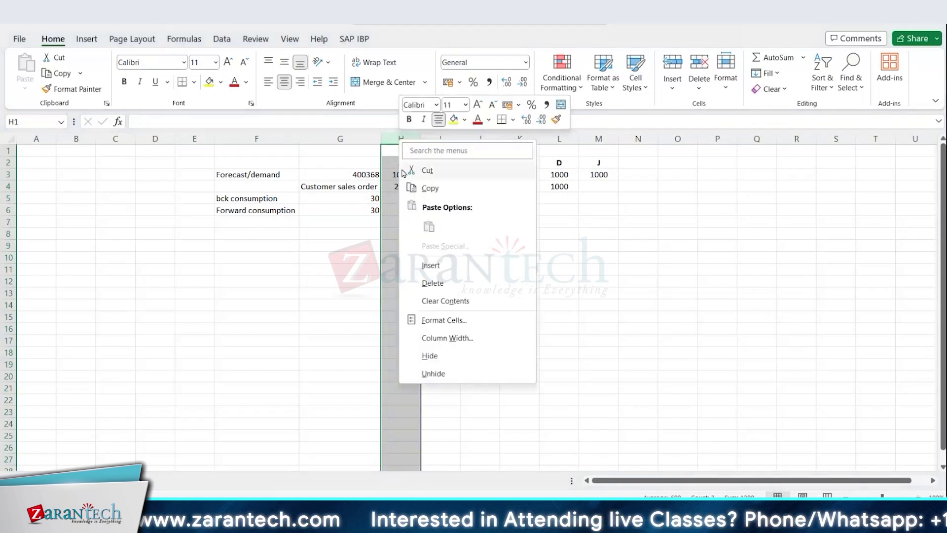
left_click(435, 265)
- Enter the month header J in H2 and a Forecast/demand quantity of 1000 in H3
left_click(447, 159)
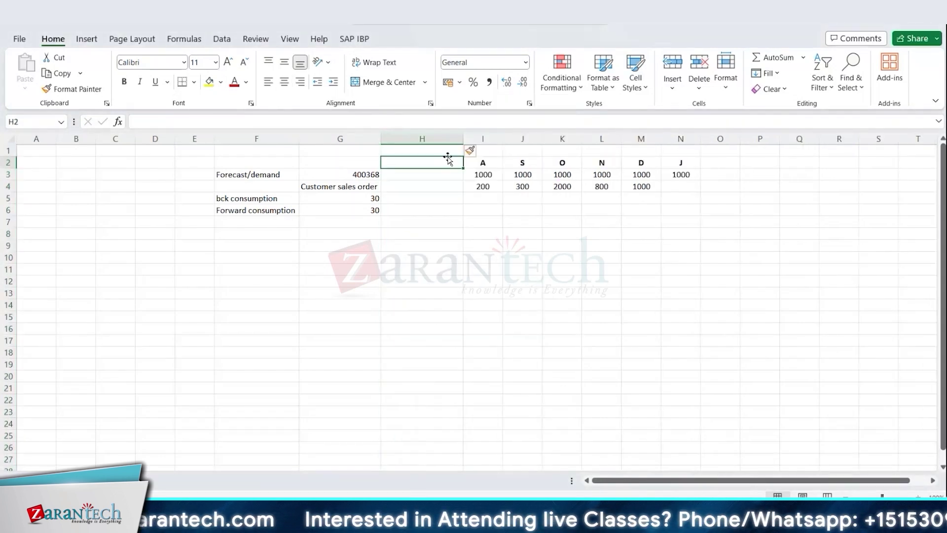
type("J")
key("Return")
type("10")
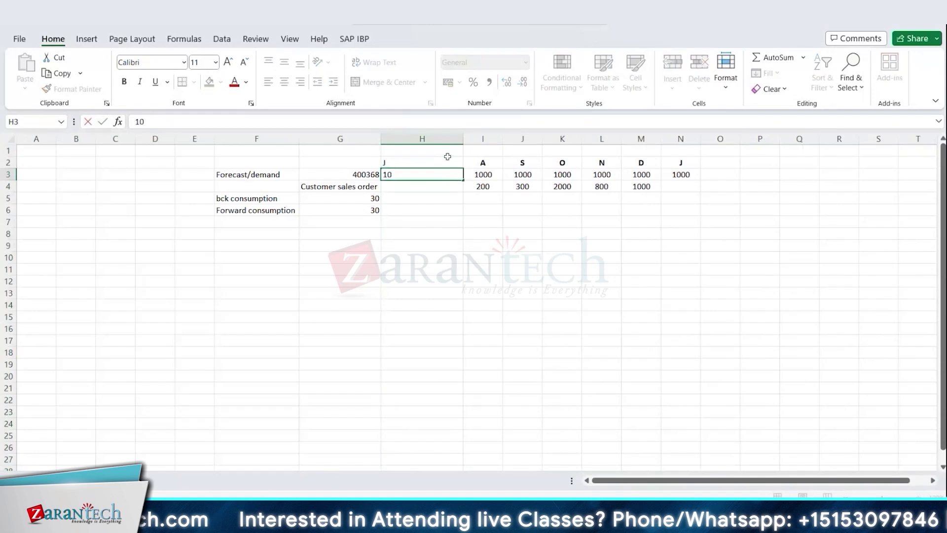
type("00")
key("Return")
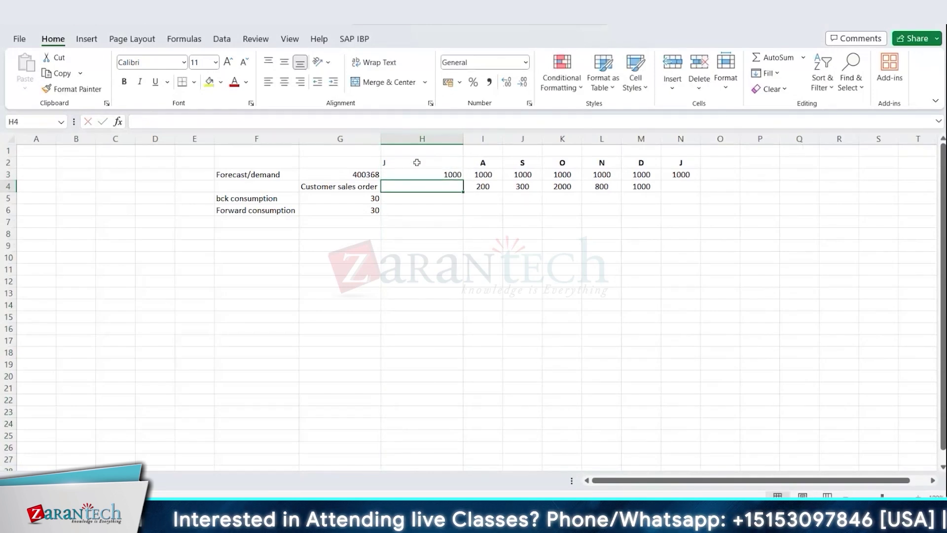
- Narrow column H, holding the first J month, to slightly less than the width of the neighbouring month columns
left_click(467, 188)
left_click(452, 176)
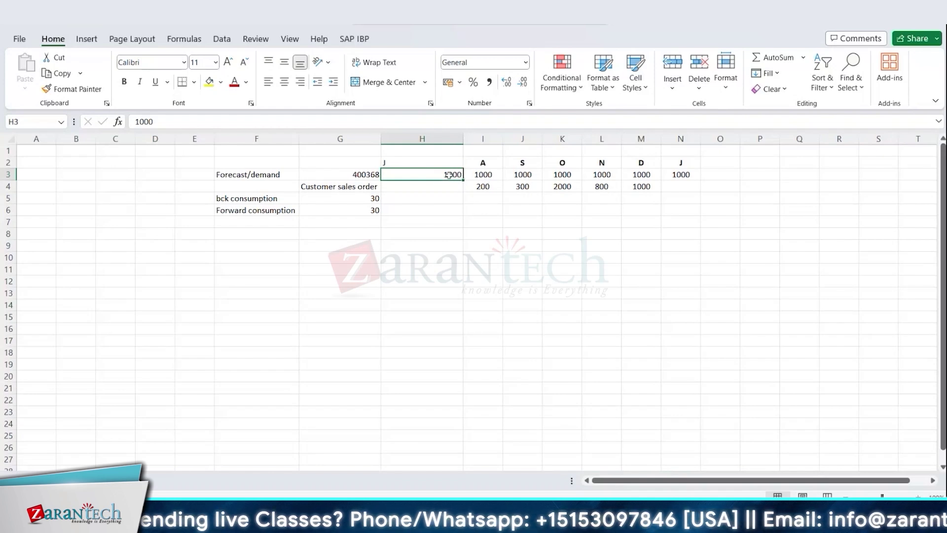
left_click_drag(463, 141, 412, 143)
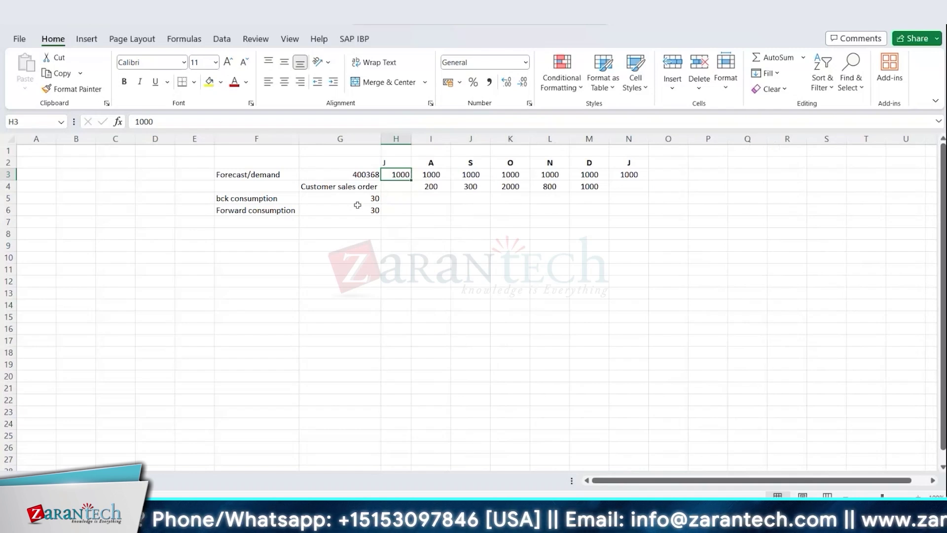
- Set the forecast/demand value for the first J month in cell H3 to 0
left_click(336, 210)
left_click(407, 174)
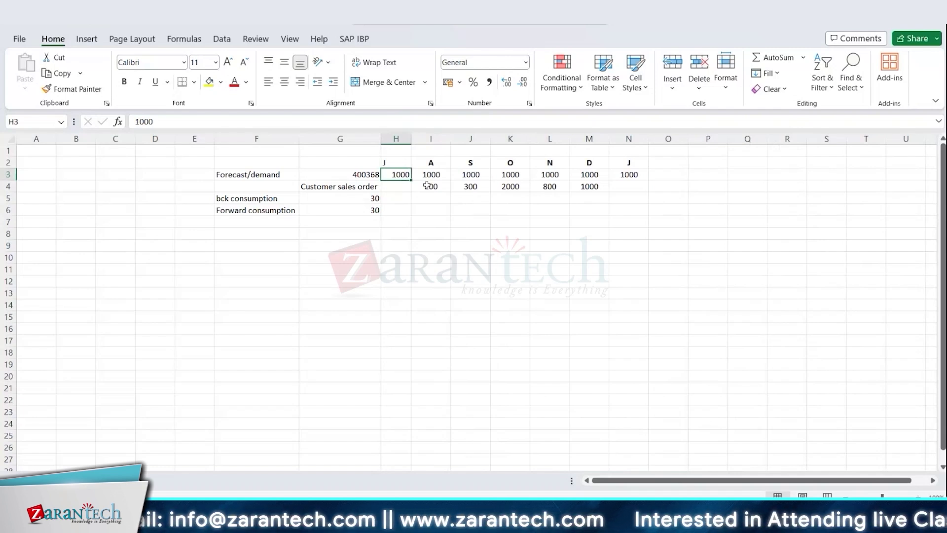
key("BackSpace")
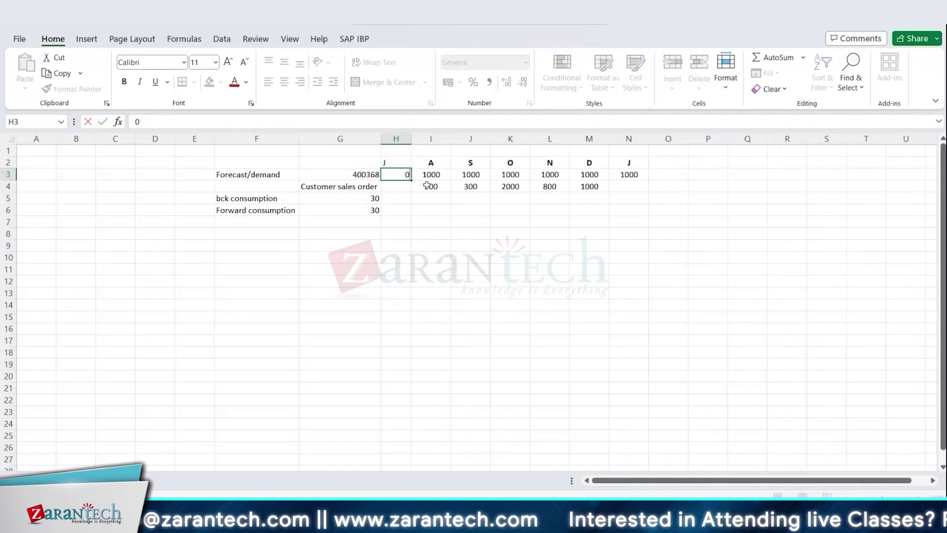
key("Return")
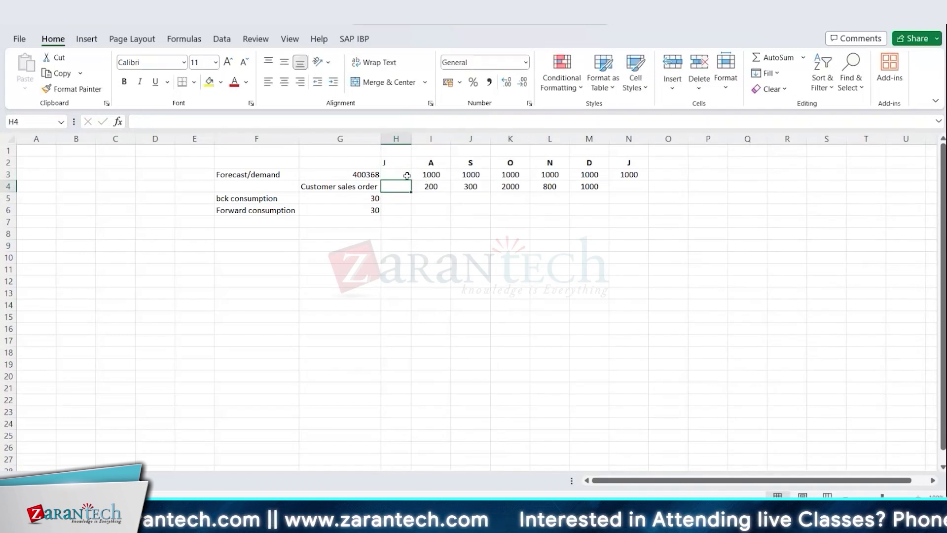
- Center the contents of the whole column H horizontally
left_click(407, 141)
left_click(290, 86)
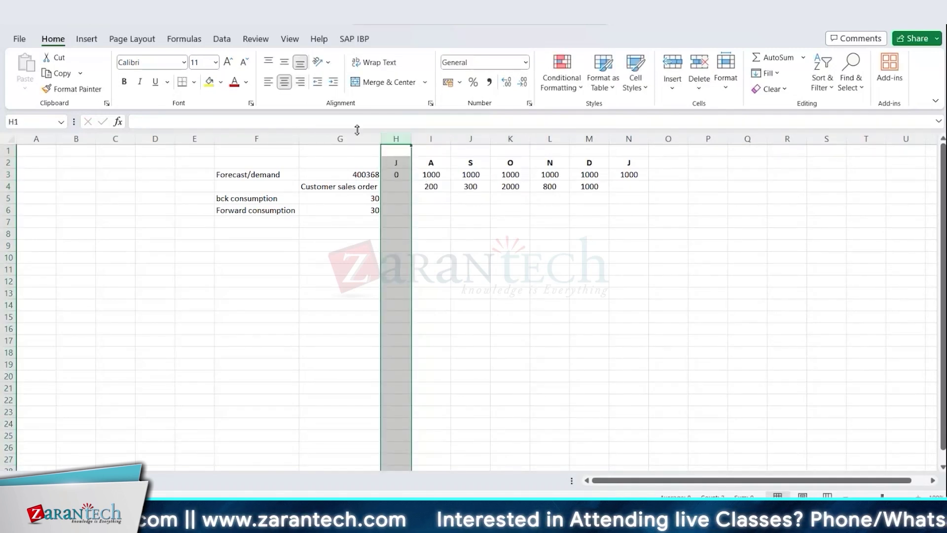
left_click(393, 175)
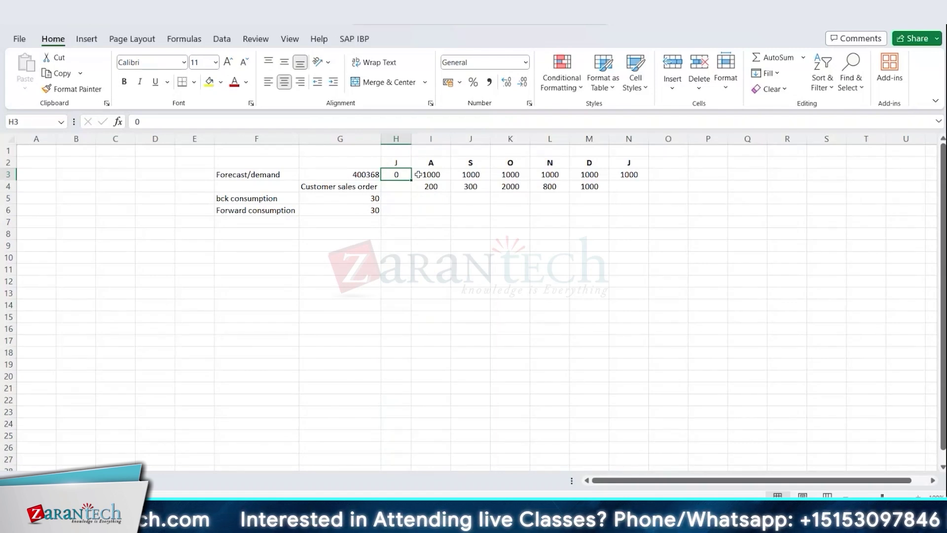
- Examine the bck and forward consumption settings in F5:G6 alongside the forecast and sales order cells of the first two months
left_click(378, 202)
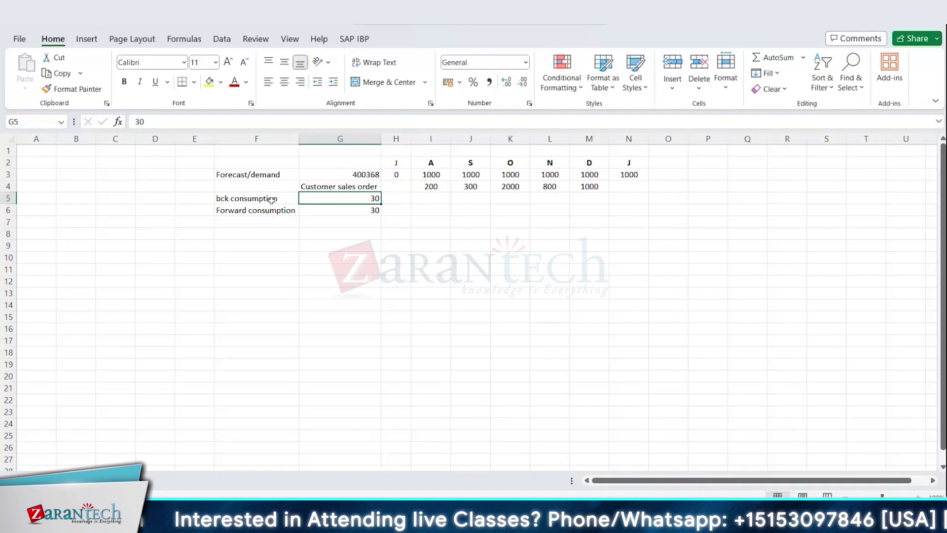
left_click(288, 198)
left_click_drag(288, 198, 330, 194)
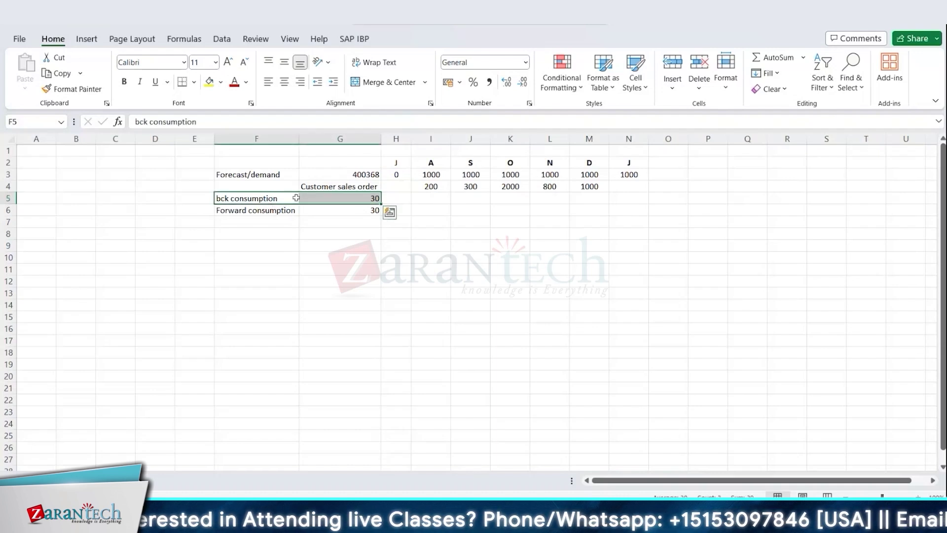
left_click_drag(292, 200, 291, 201)
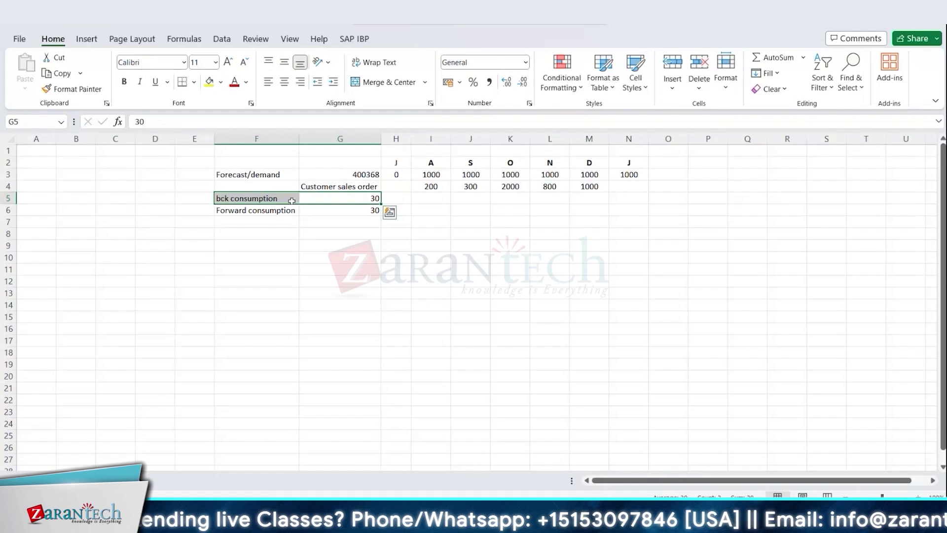
left_click(407, 173)
left_click_drag(407, 167, 407, 164)
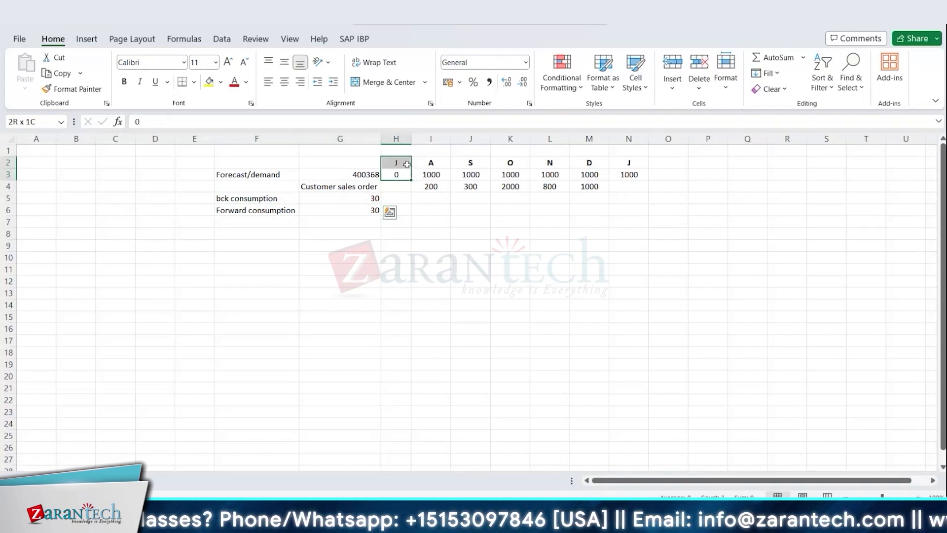
left_click(263, 210)
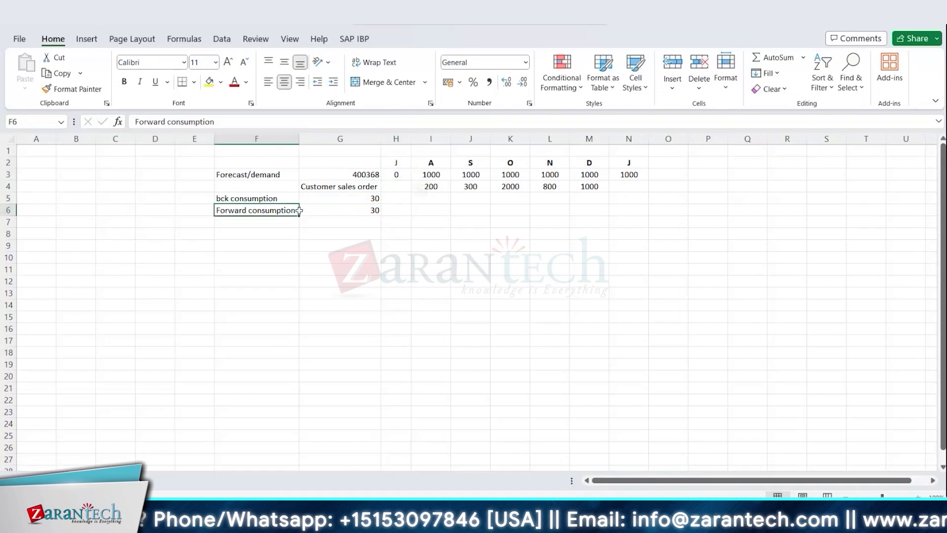
left_click_drag(299, 211, 340, 211)
left_click(421, 188)
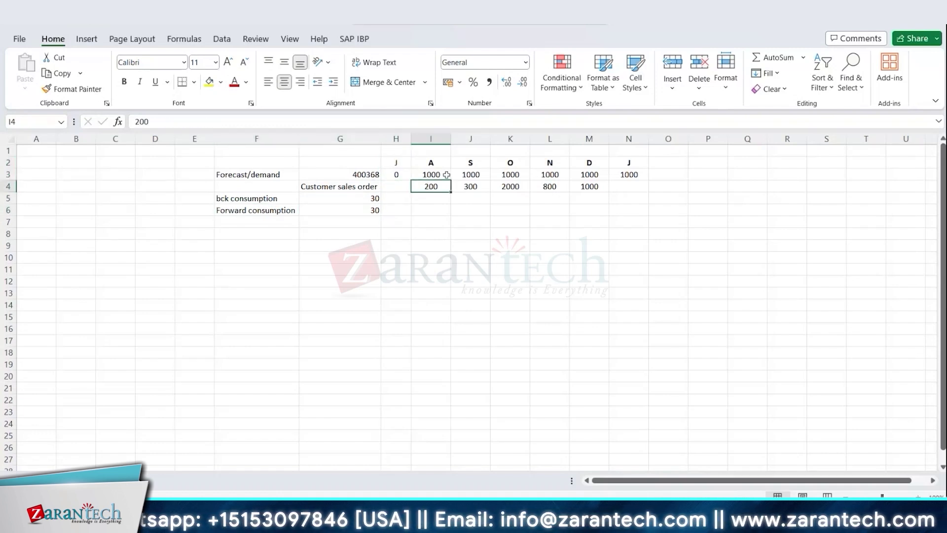
left_click(446, 174)
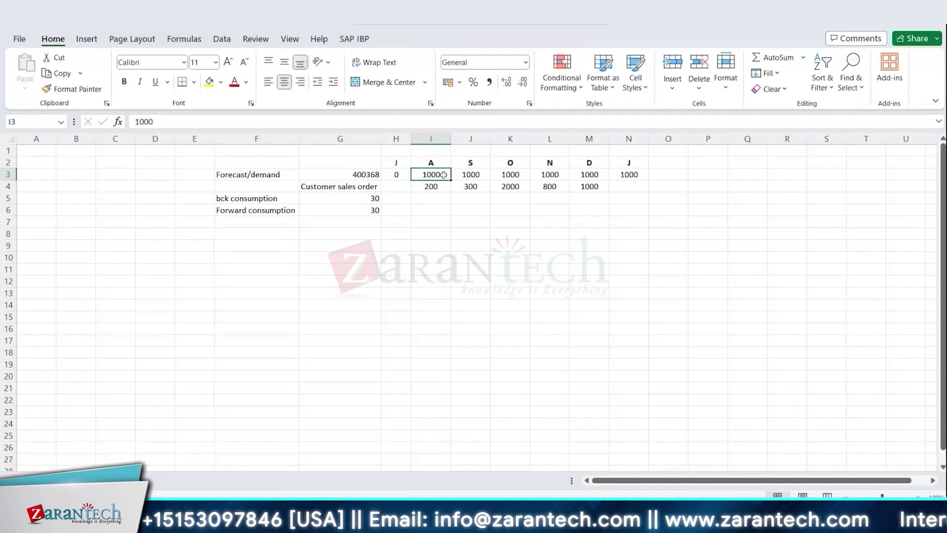
left_click_drag(444, 175, 434, 187)
left_click(431, 188)
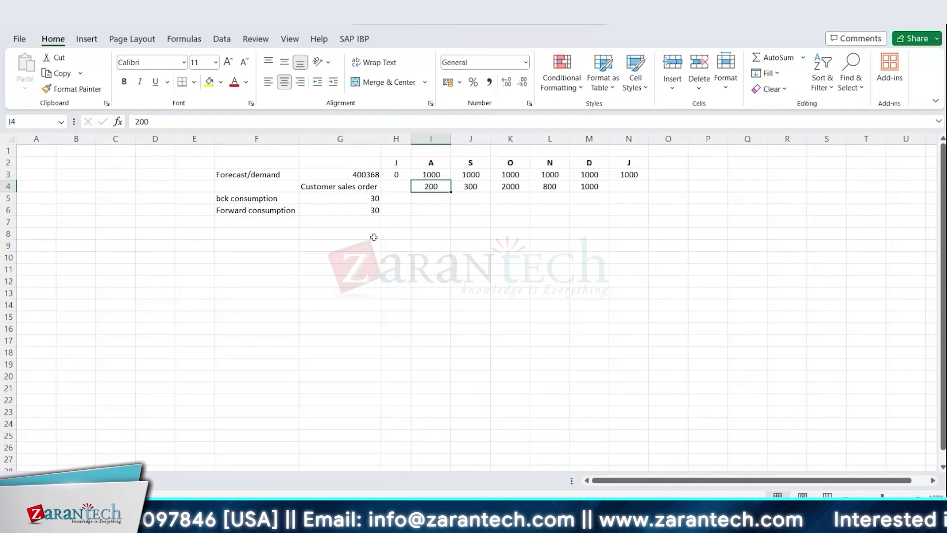
- Label cell G8 "Revised fct" and enter 800 as the revised forecast under month A in I8
left_click(374, 236)
left_click(438, 230)
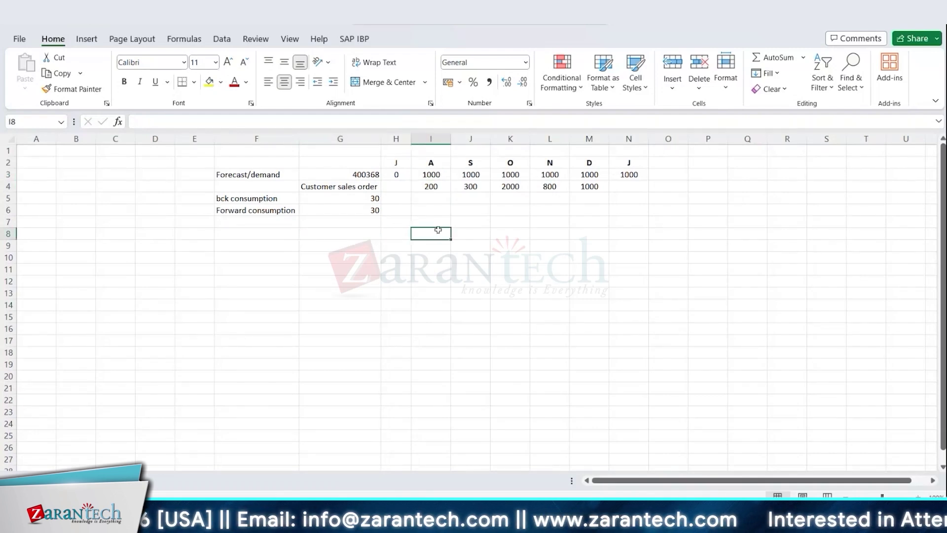
key("Left")
key("Left")
type("Revised fct")
key("Tab")
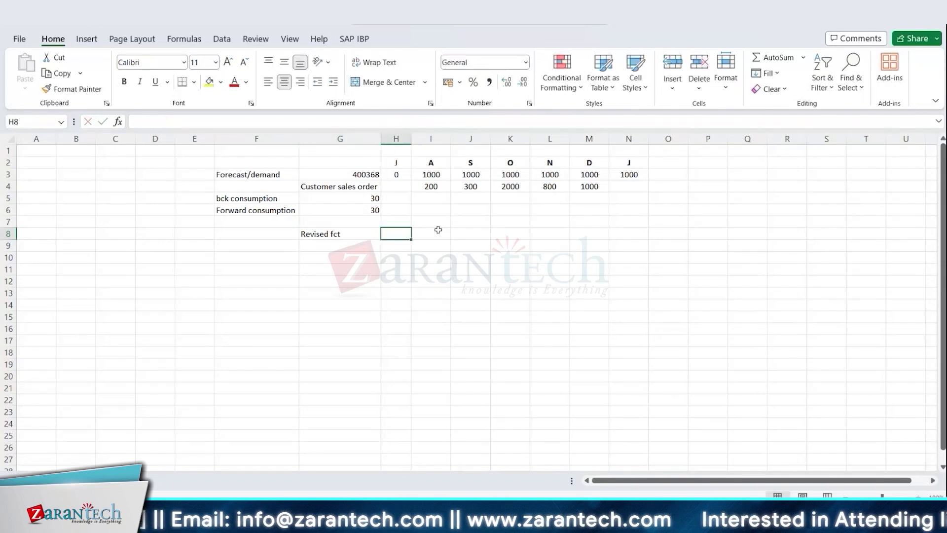
left_click(437, 230)
type("800")
key("Return")
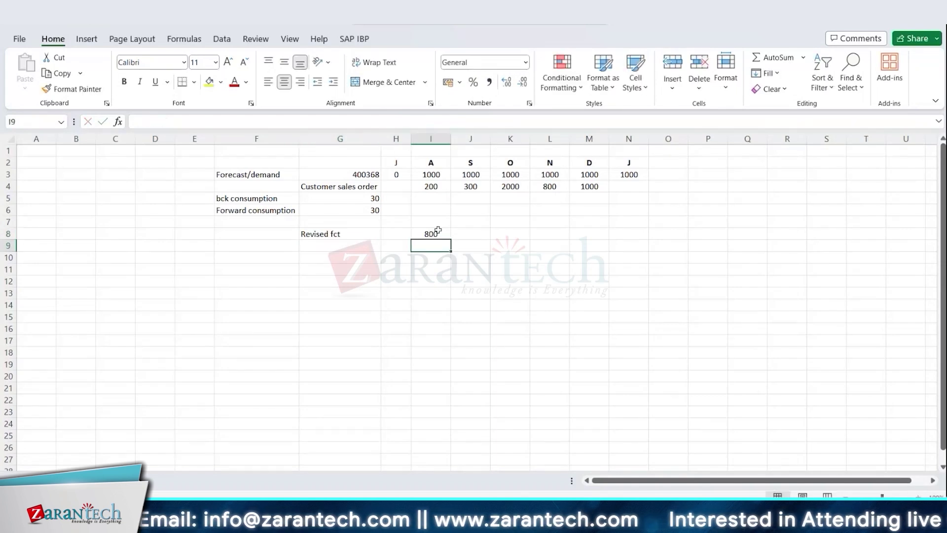
- Make the forecast/demand value for month A in cell I3 bold
left_click(441, 186)
left_click_drag(442, 186, 446, 238)
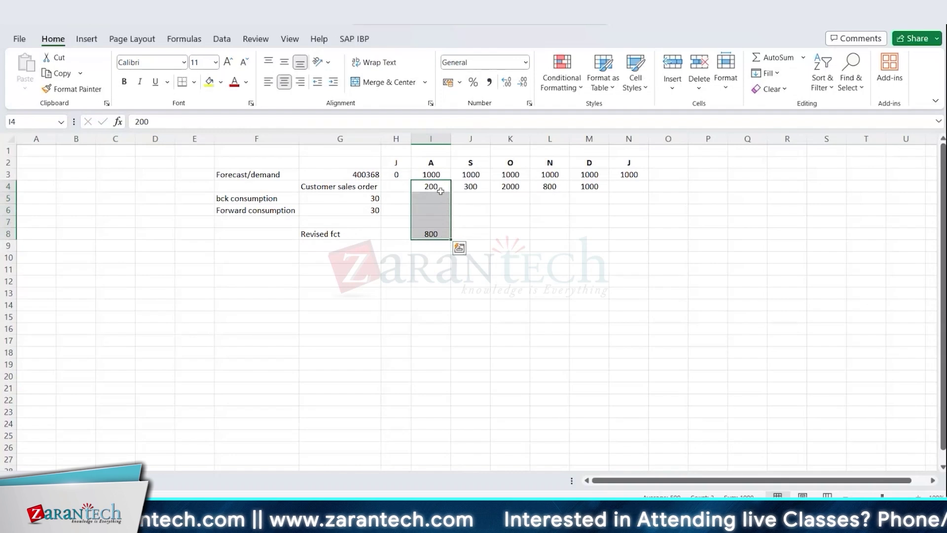
left_click_drag(440, 190, 440, 230)
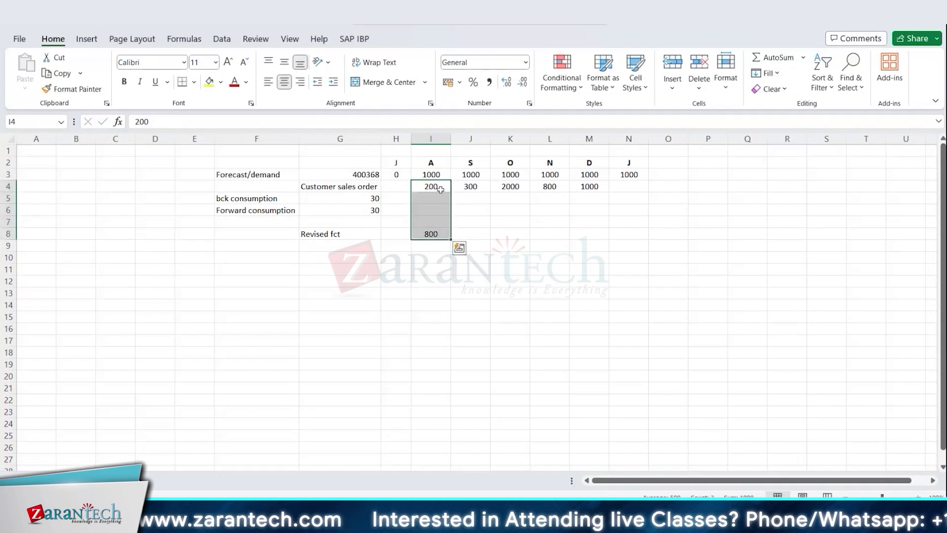
left_click(433, 174)
key("ctrl+b")
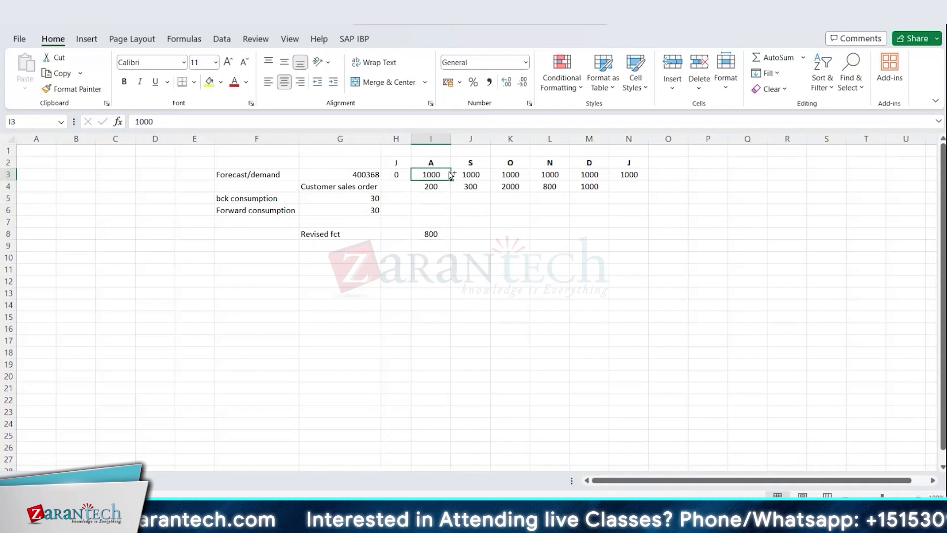
- Color the bck consumption and Forward consumption labels and their values in F5:G6 red
left_click_drag(434, 188, 441, 241)
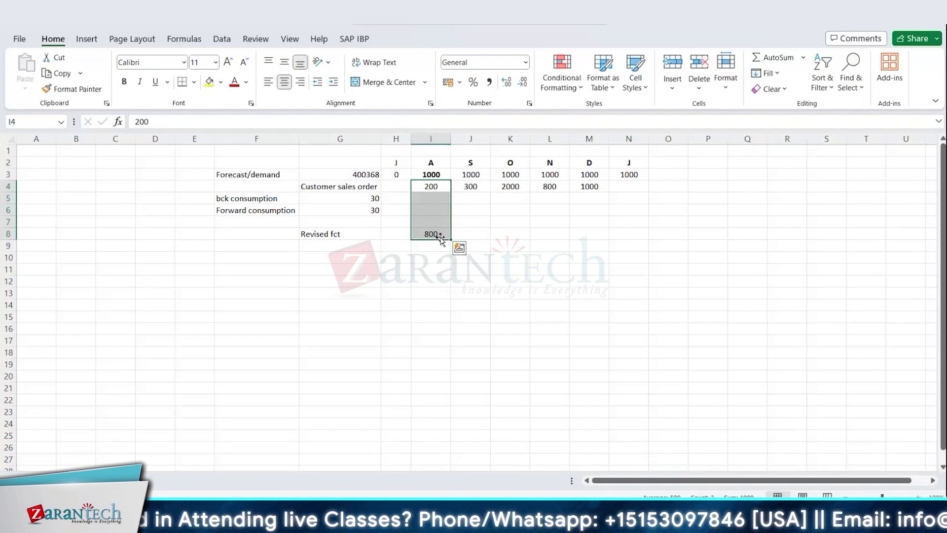
left_click(429, 173)
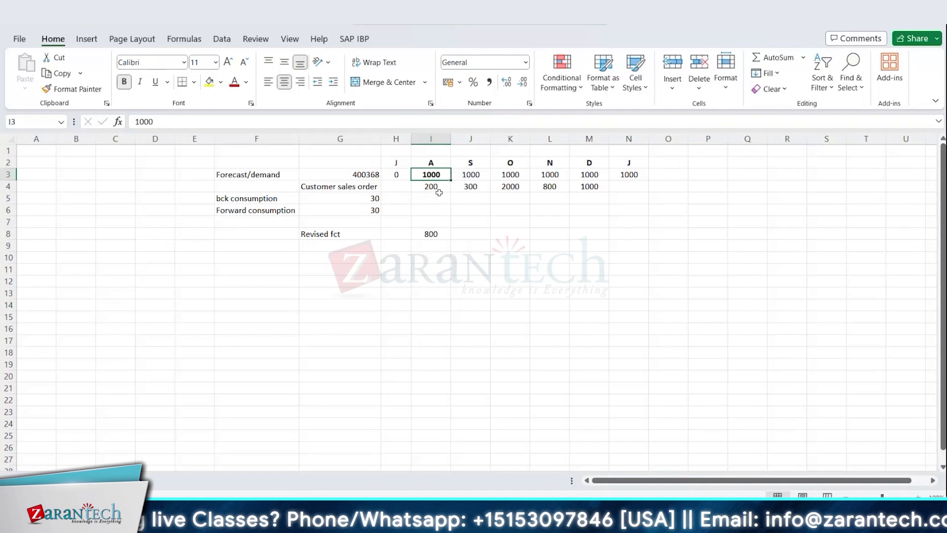
left_click_drag(438, 192, 439, 247)
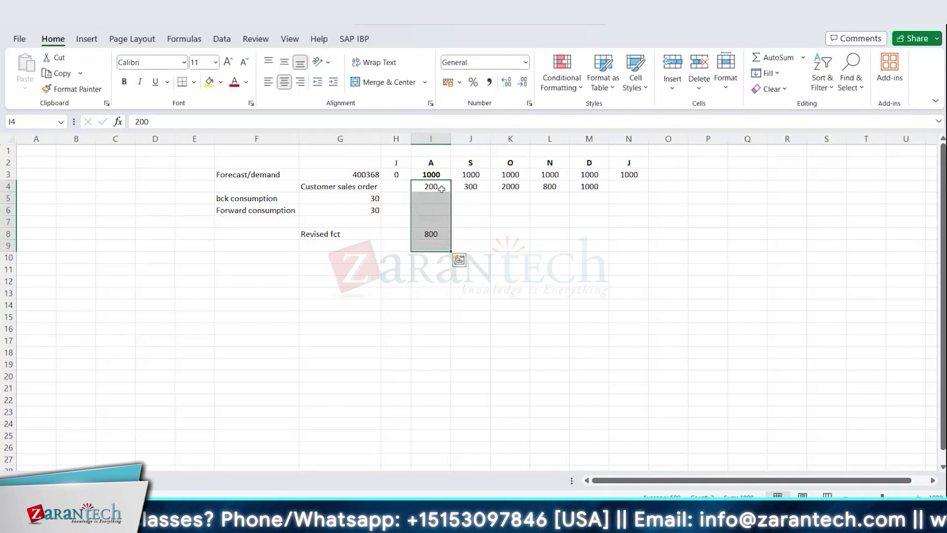
left_click_drag(441, 188, 439, 235)
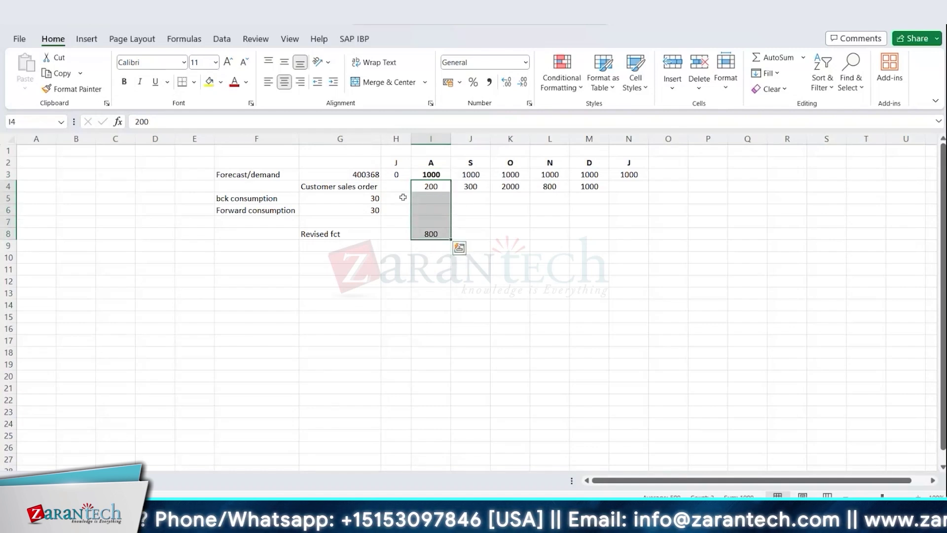
left_click_drag(251, 198, 347, 212)
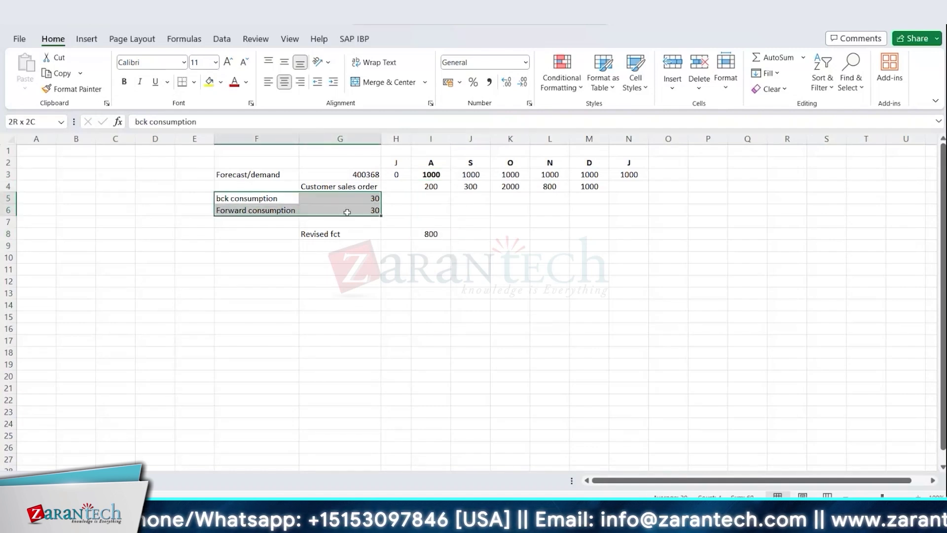
left_click(235, 85)
left_click_drag(267, 197, 322, 204)
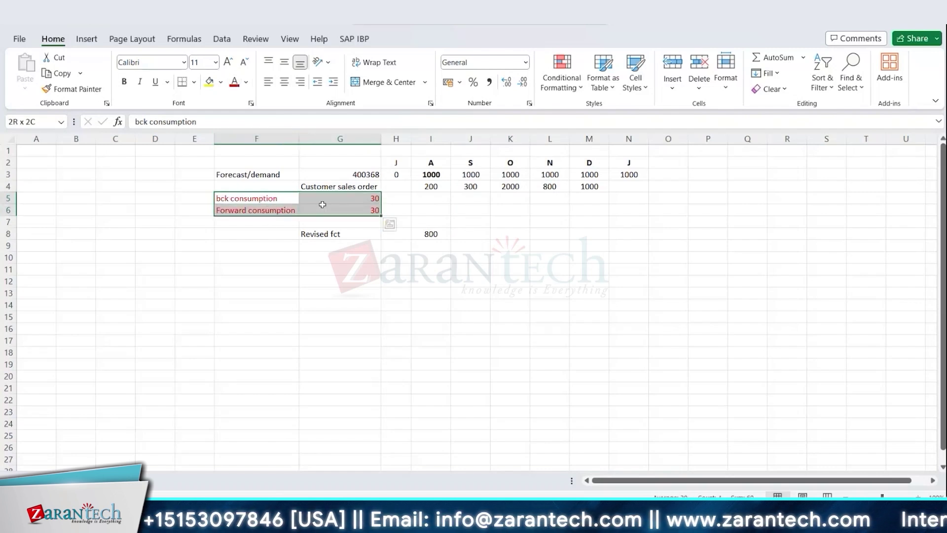
- Make the forecast and customer sales order values for month O in K3:K4 bold
left_click(432, 186)
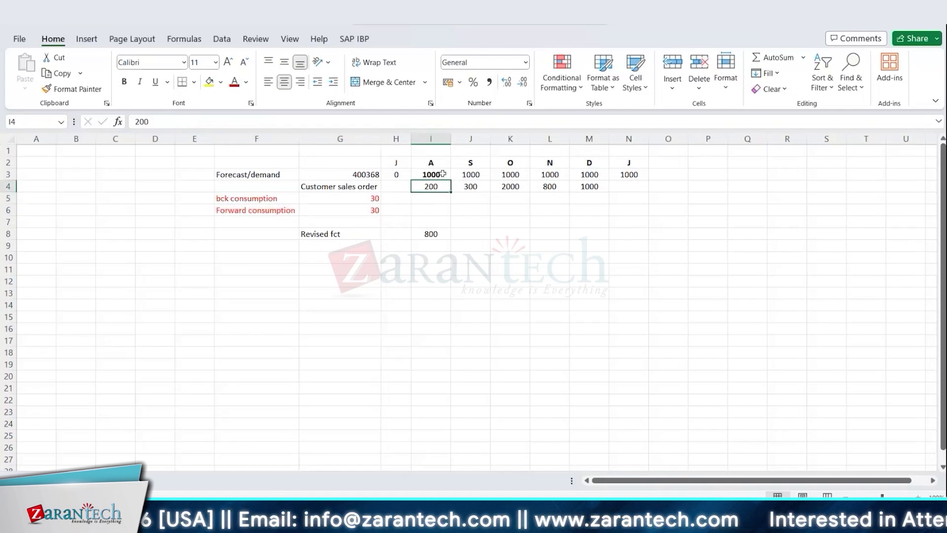
left_click(443, 174)
left_click(430, 185)
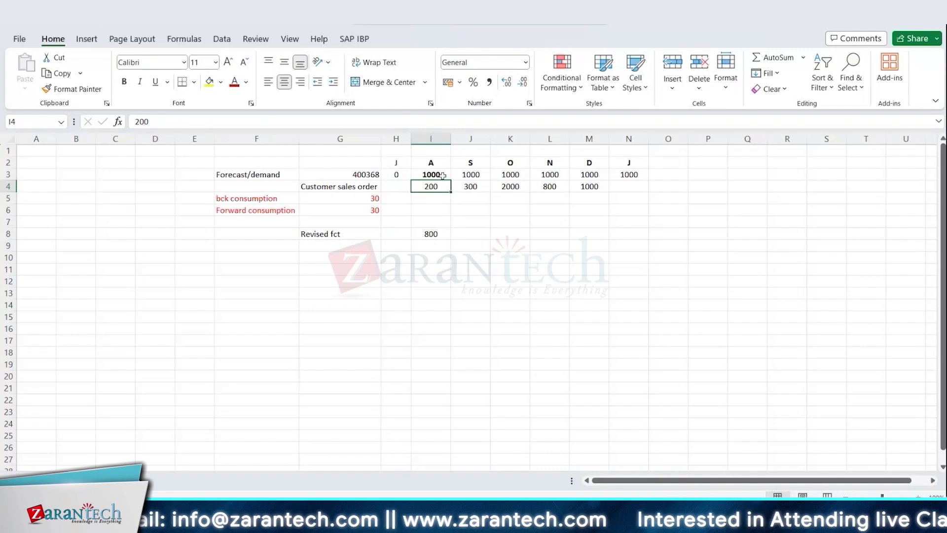
left_click_drag(442, 174, 445, 189)
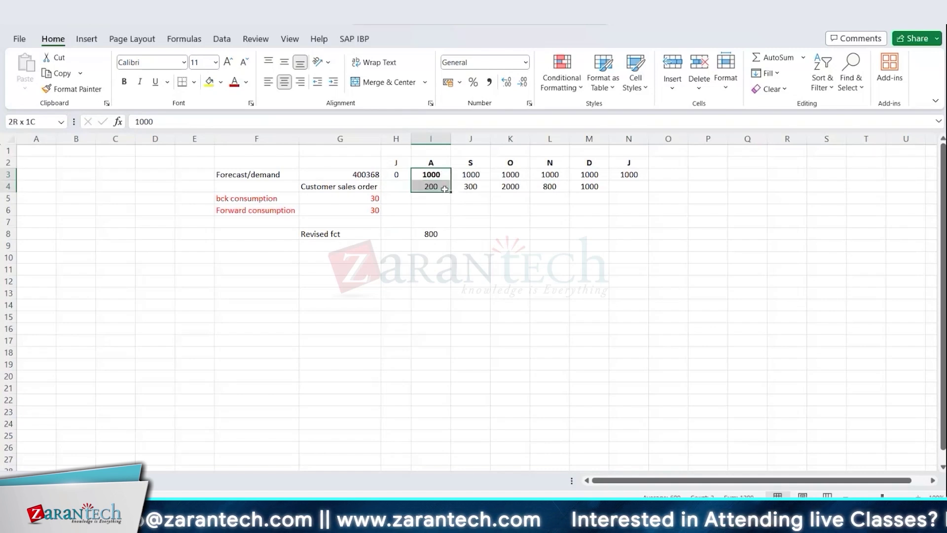
left_click_drag(516, 177, 518, 188)
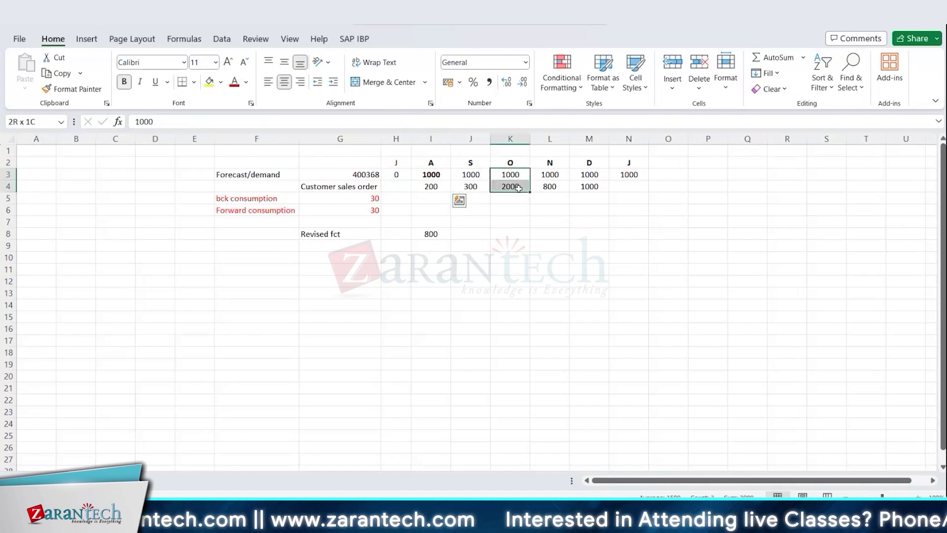
key("ctrl+b")
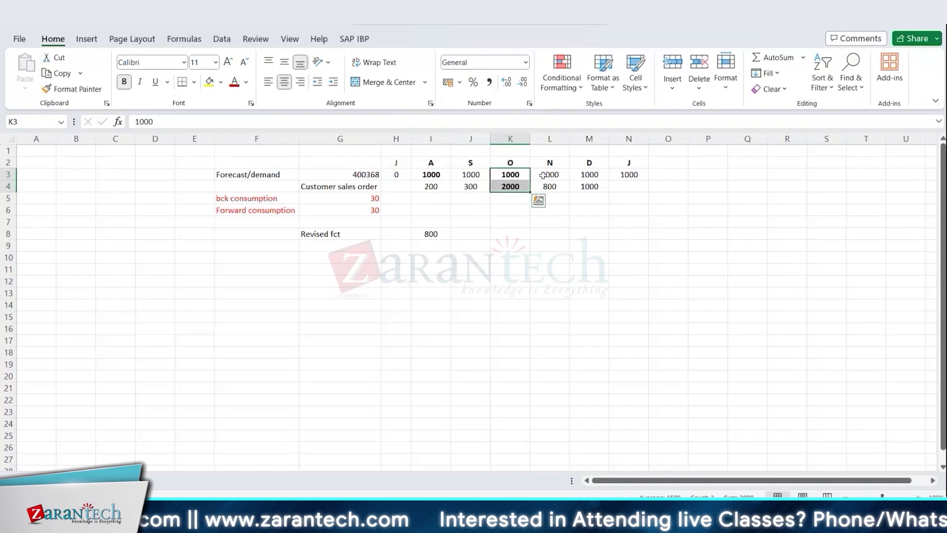
left_click_drag(524, 176, 523, 185)
left_click(523, 174)
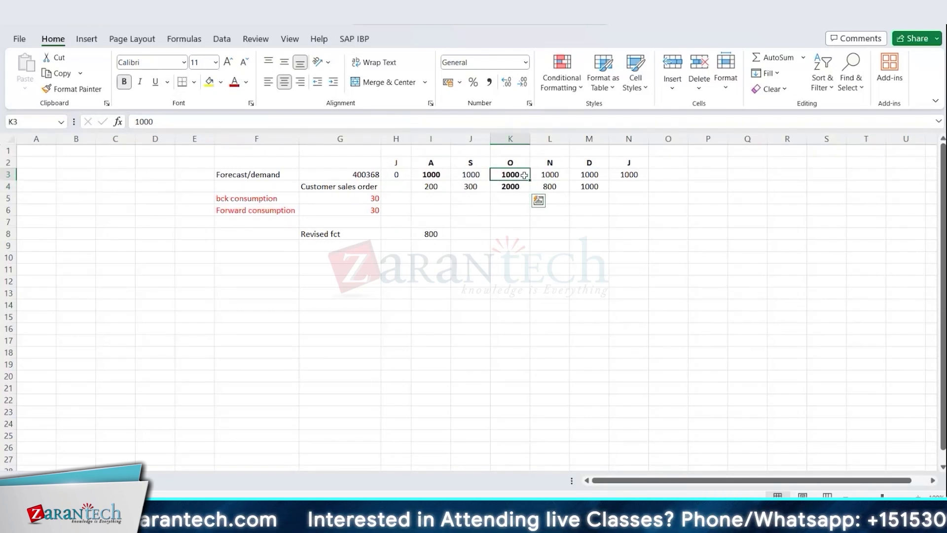
- Check the Forecast Consumption Mode column in the customer product master data workbook, and return to the forecast example in Book3
left_click_drag(420, 175, 616, 176)
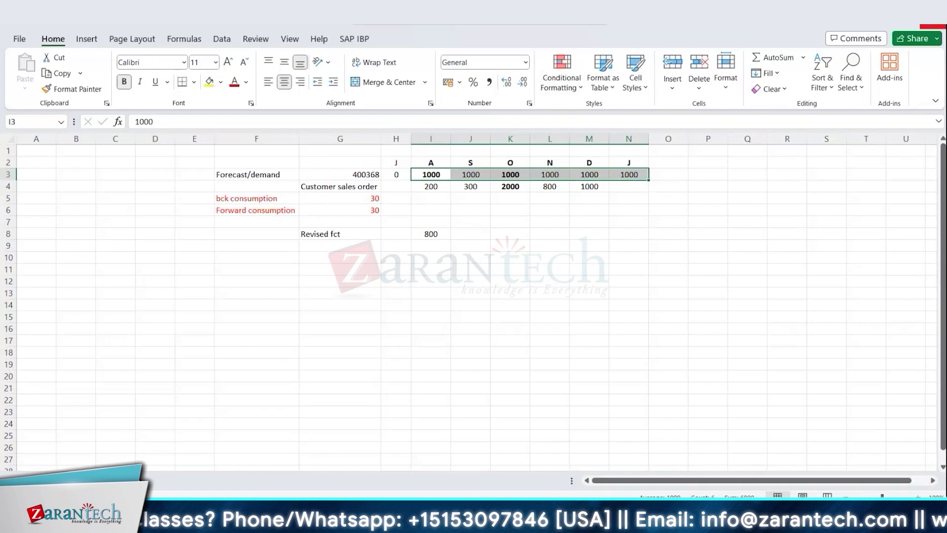
key("alt+n")
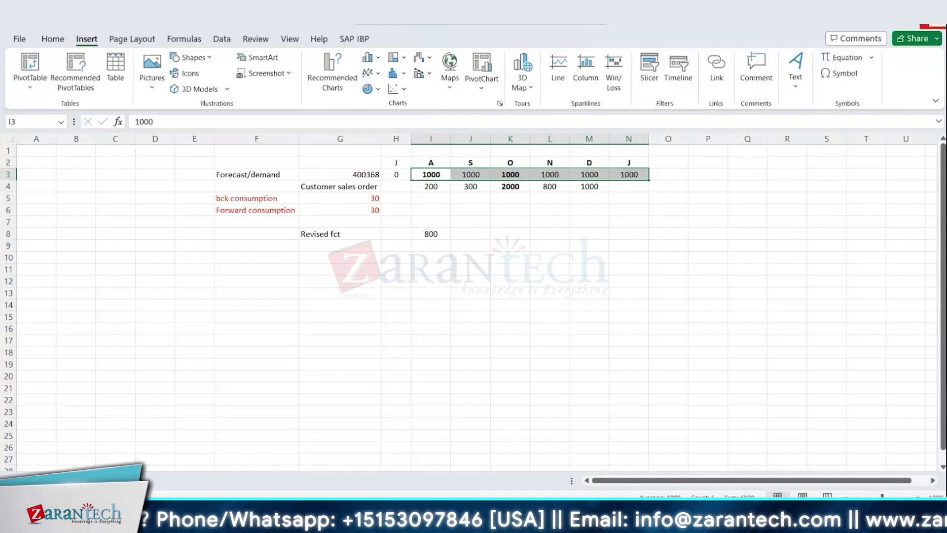
mouse_move(481, 530)
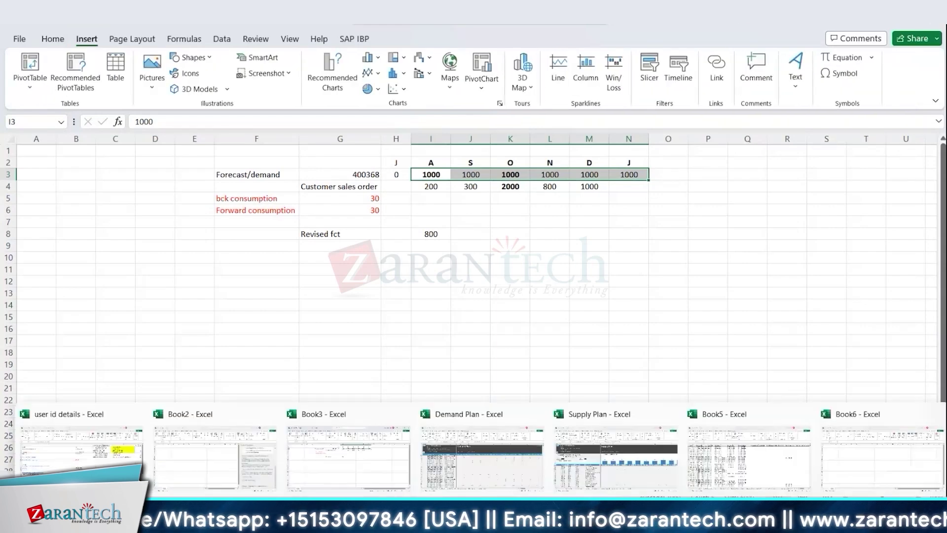
left_click(481, 458)
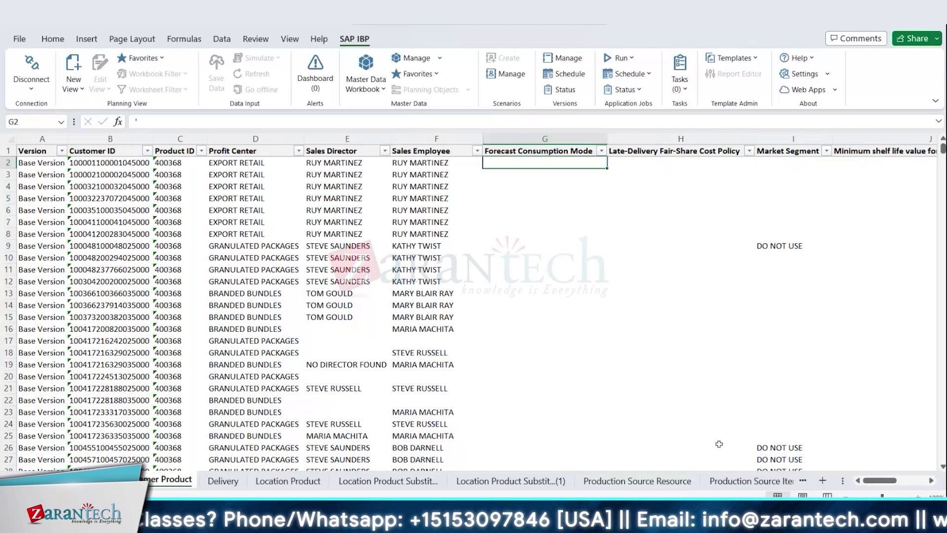
mouse_move(700, 515)
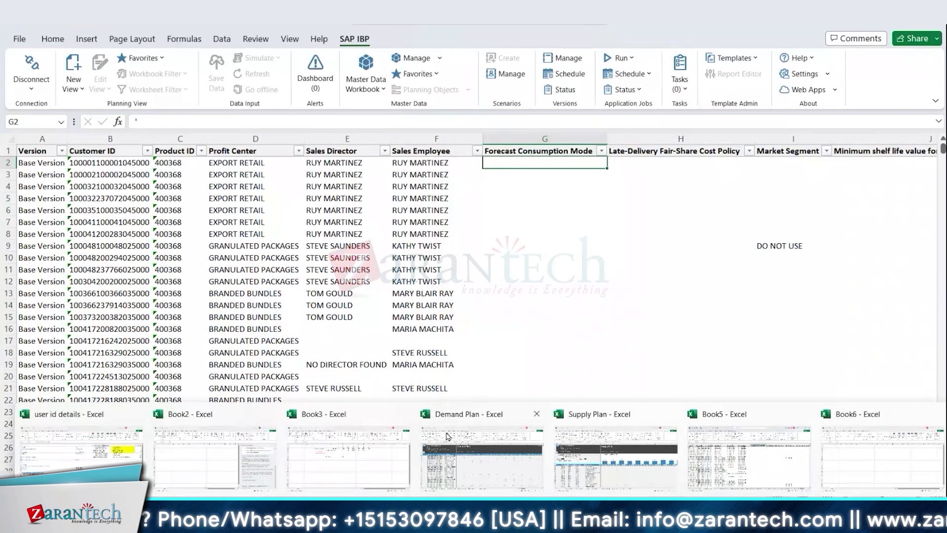
left_click(350, 456)
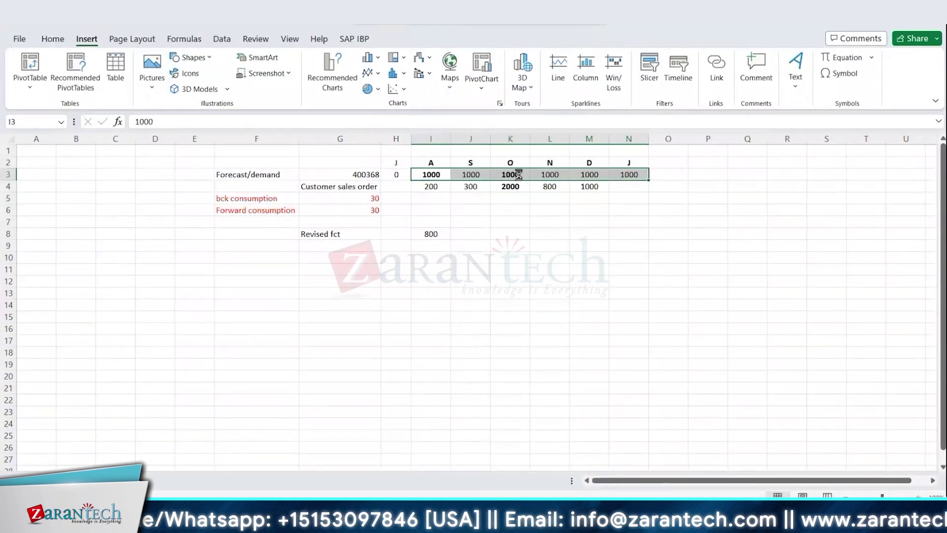
- Examine month O's customer sales order against the forecasts of months S, O and N and the bck consumption setting
left_click(474, 173)
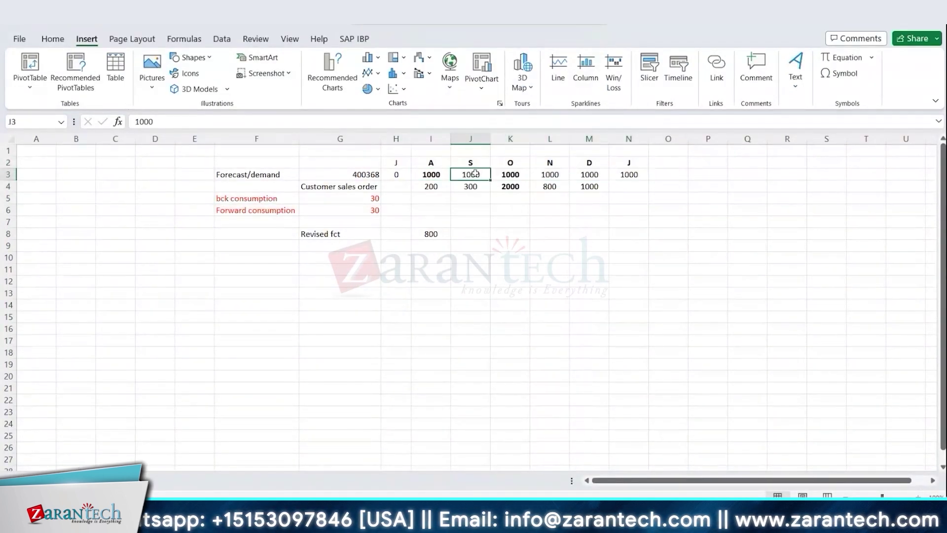
left_click_drag(515, 162, 515, 181)
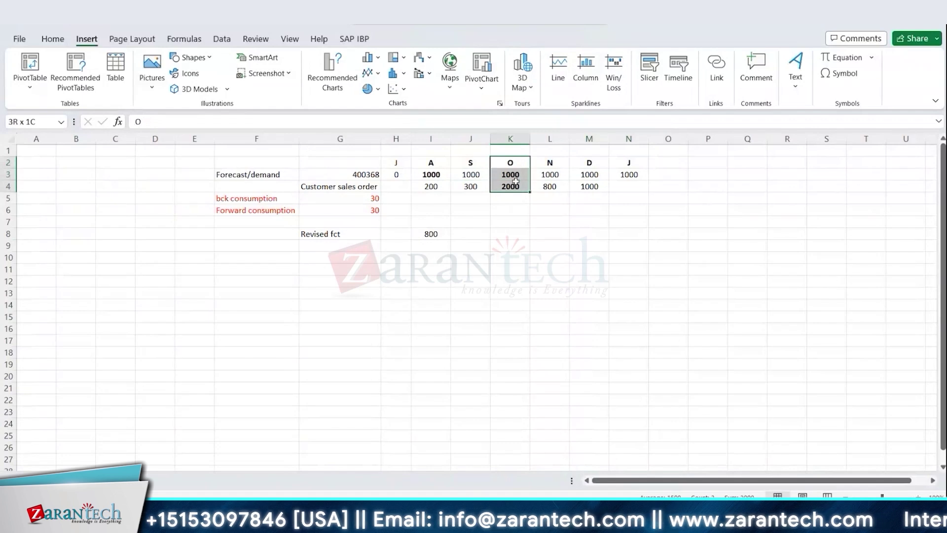
left_click(476, 174)
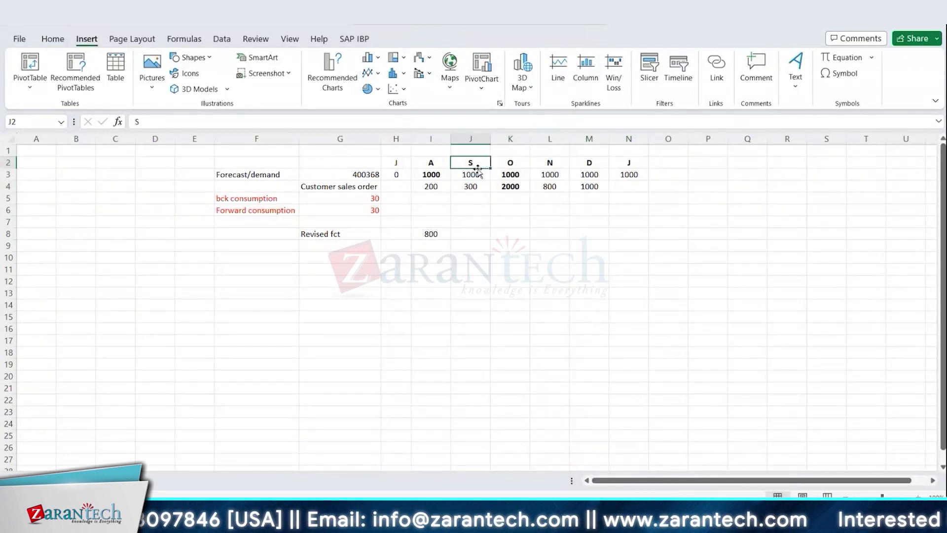
left_click(519, 186)
left_click(520, 172)
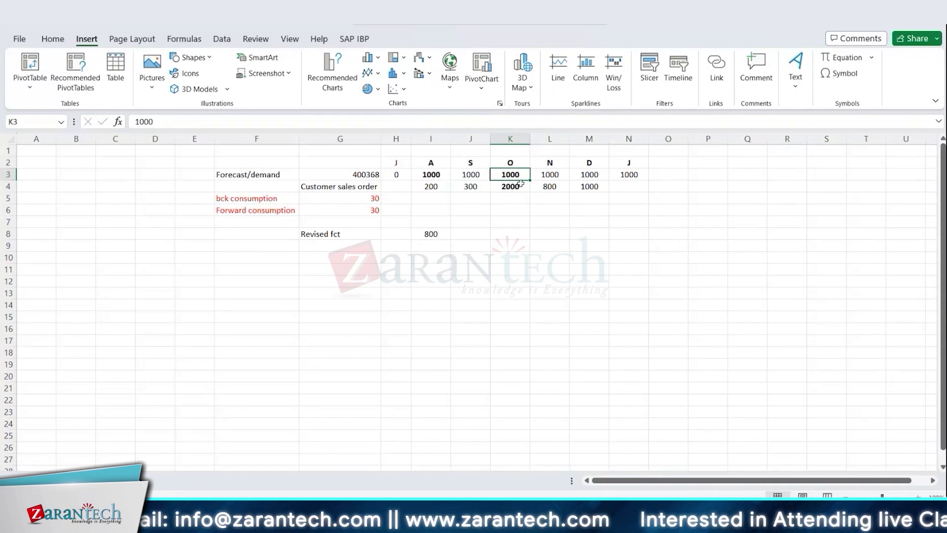
left_click(518, 189)
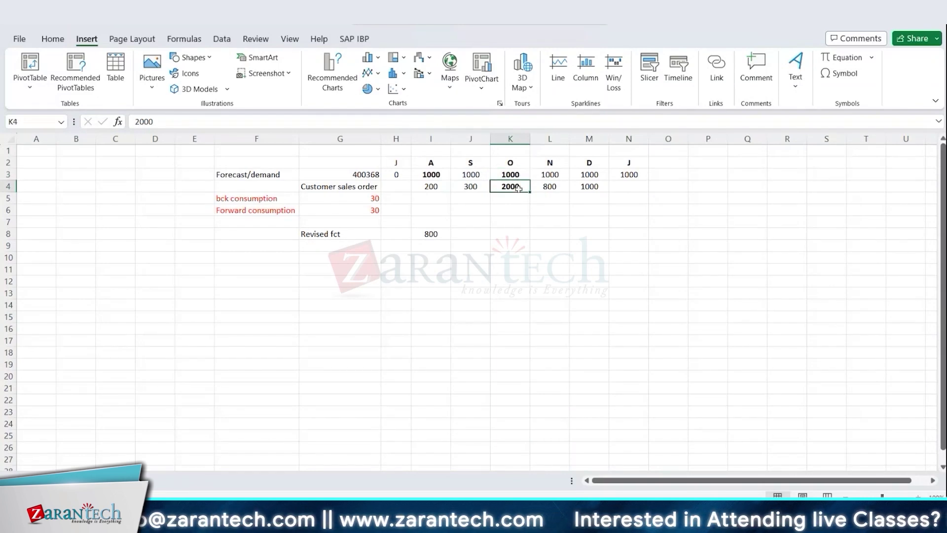
left_click_drag(225, 200, 342, 199)
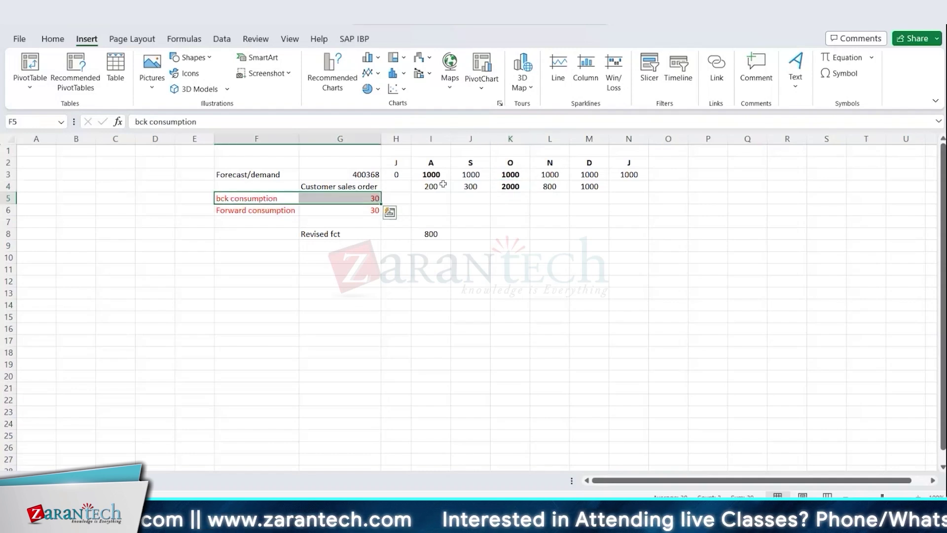
left_click_drag(477, 173, 479, 166)
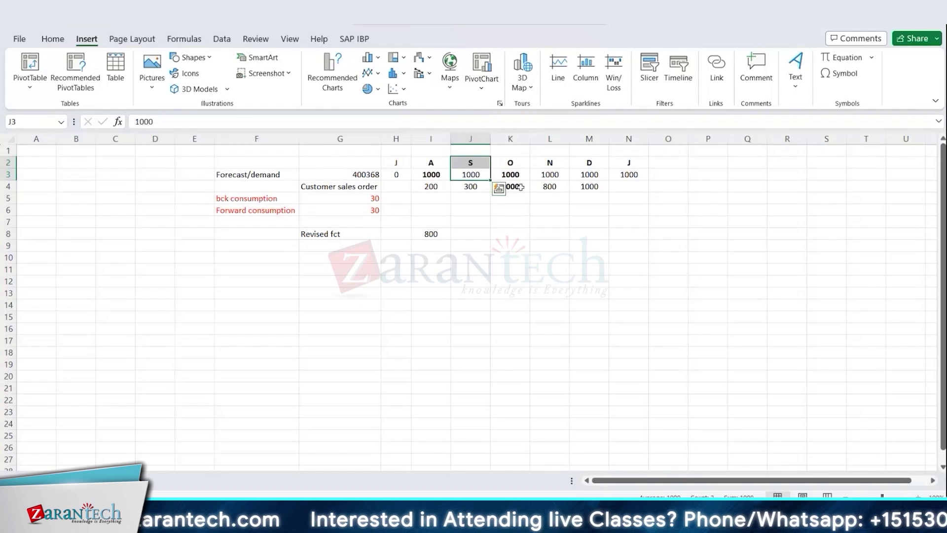
left_click(519, 187)
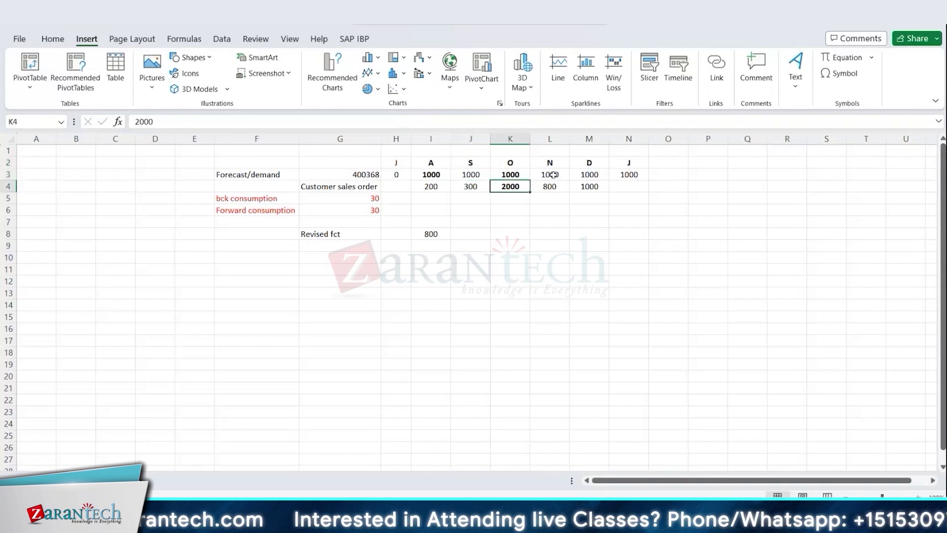
left_click(519, 174)
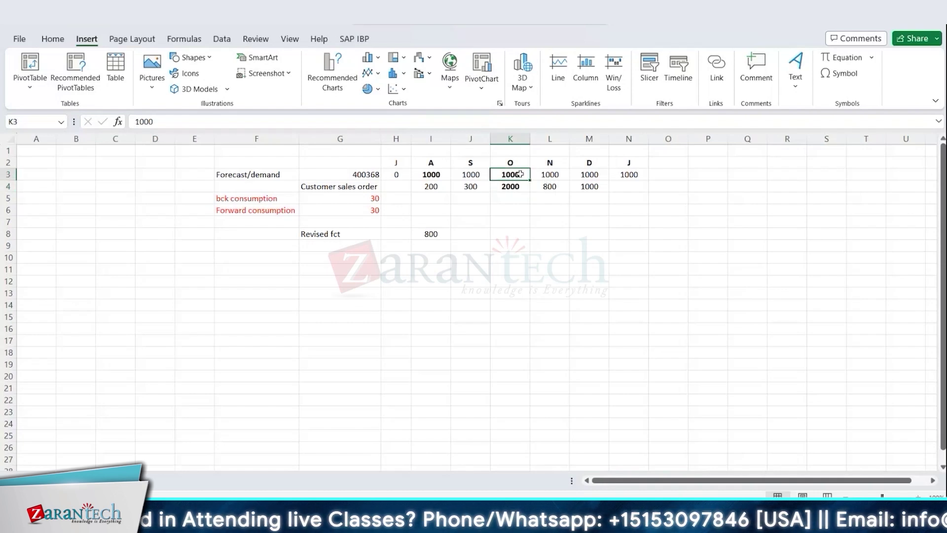
left_click_drag(520, 174, 532, 174)
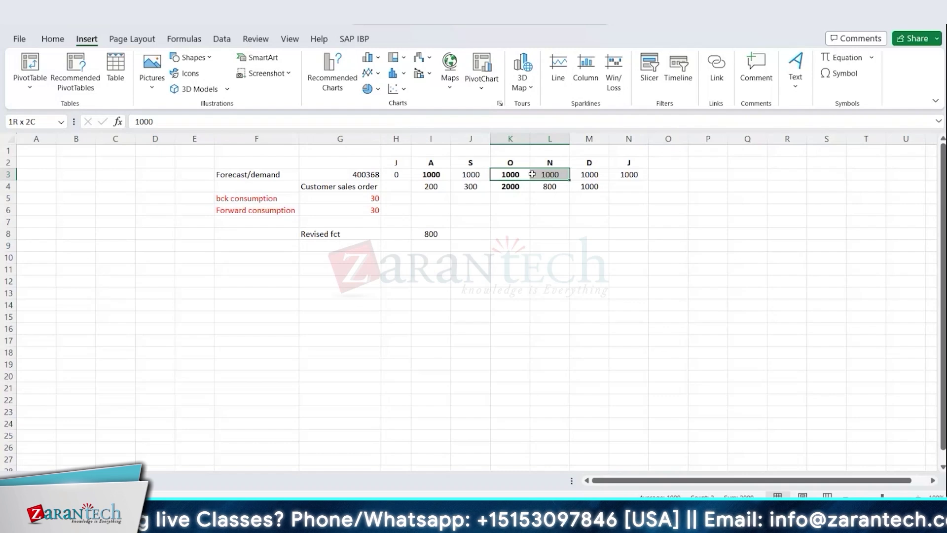
left_click_drag(531, 174, 531, 174)
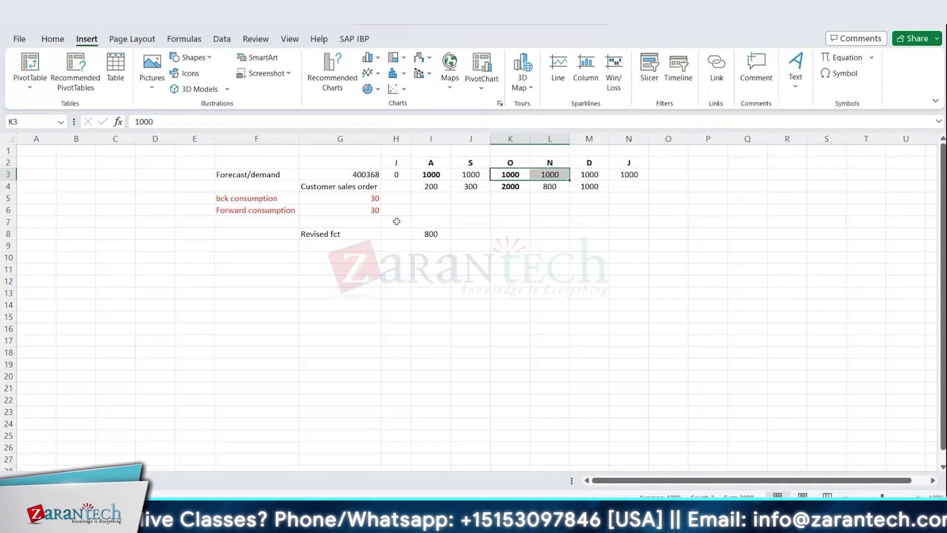
left_click(546, 173)
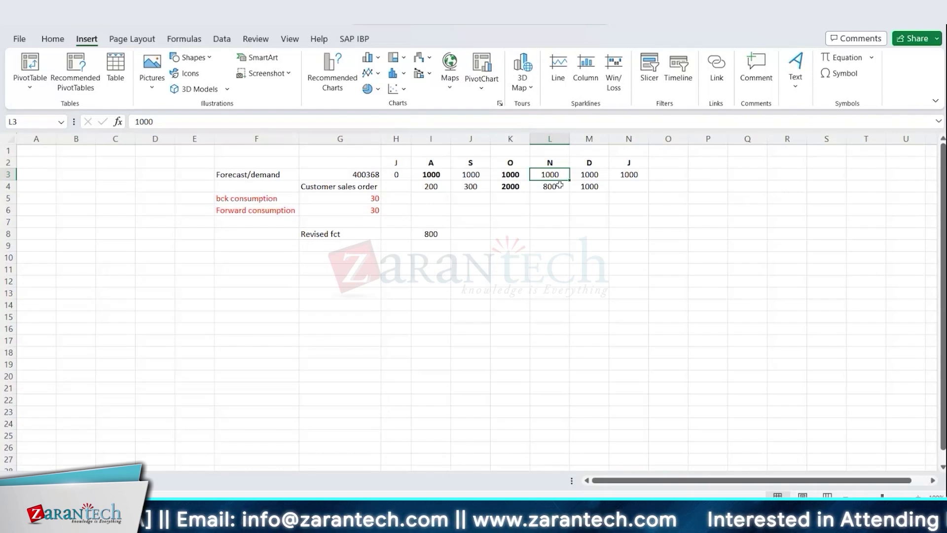
- Set the customer sales order for month O in K4 to 3000
left_click(505, 189)
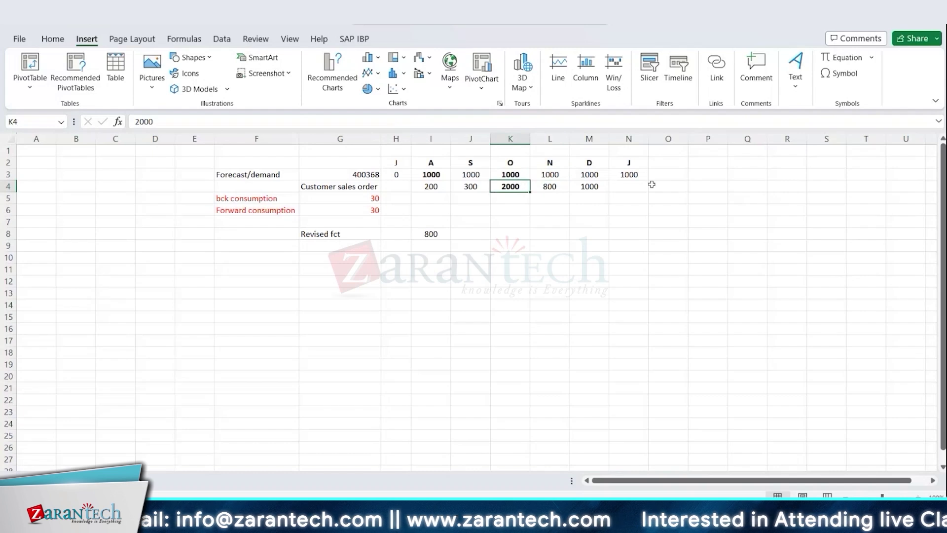
type("30")
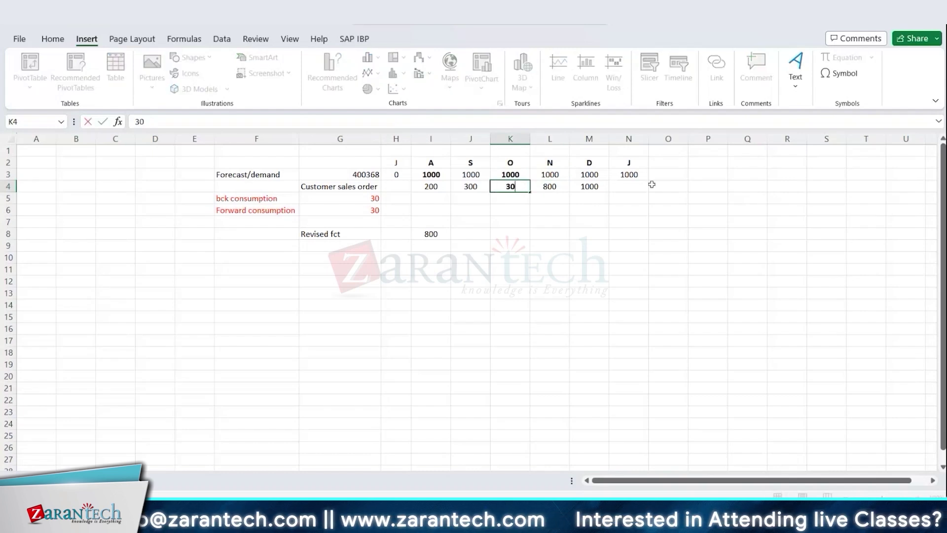
type("00")
key("Return")
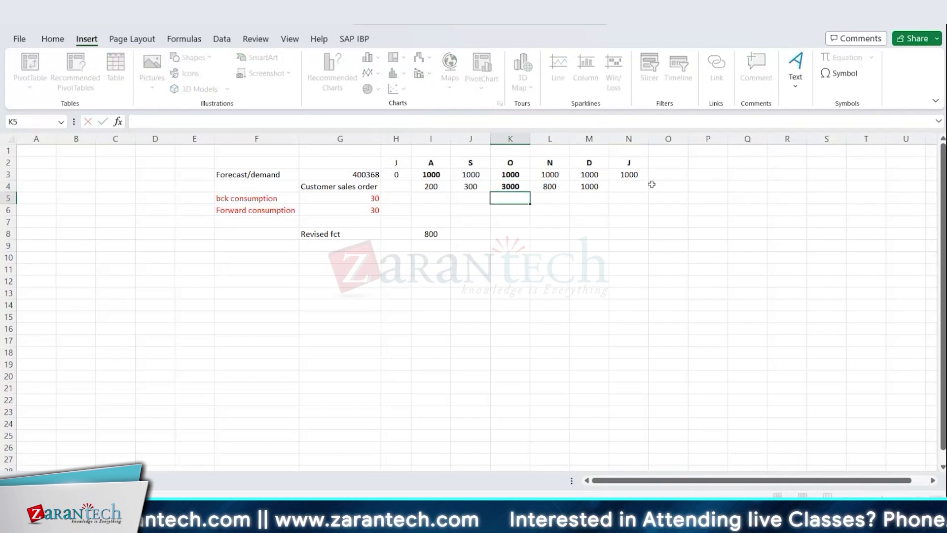
- Examine the Forward consumption setting and month O's sales order against the forecasts for months O through the final J
left_click_drag(275, 211, 351, 209)
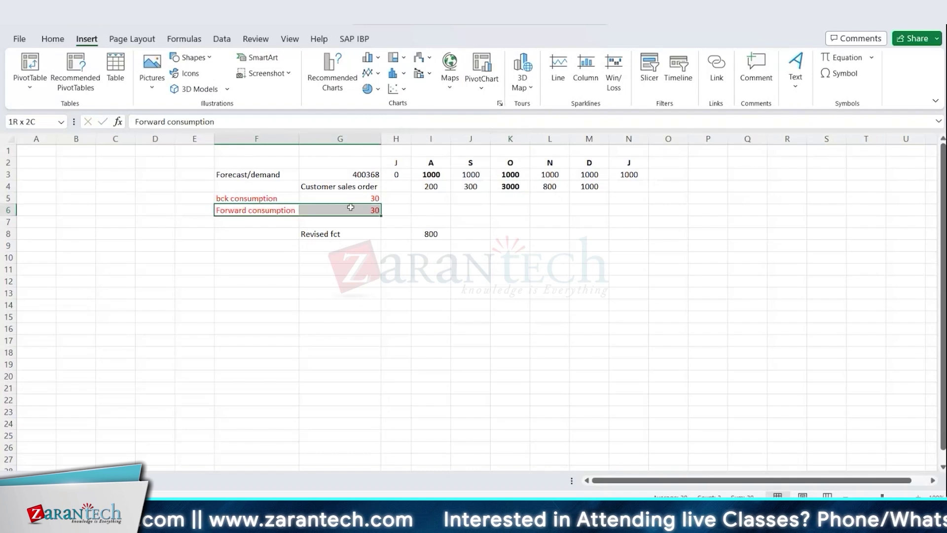
left_click(499, 186)
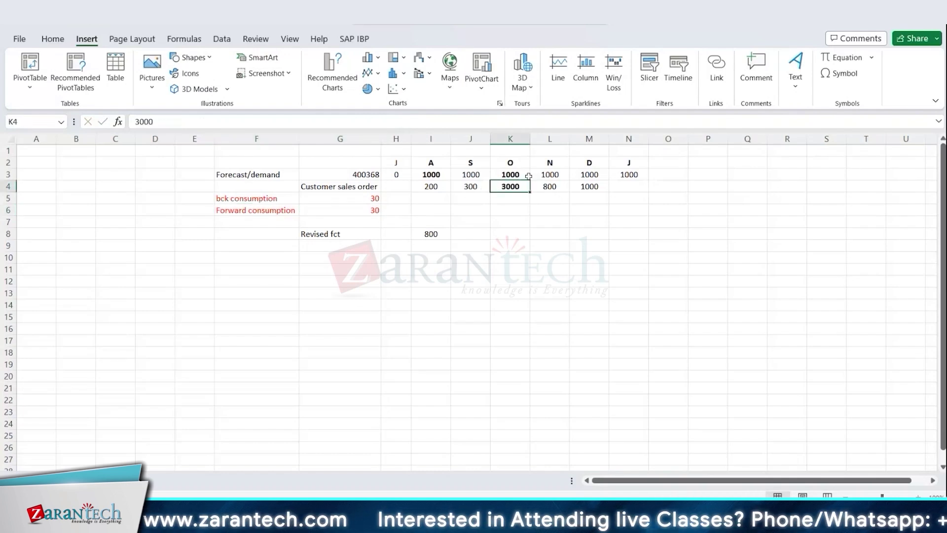
left_click(513, 175)
left_click_drag(514, 175, 535, 175)
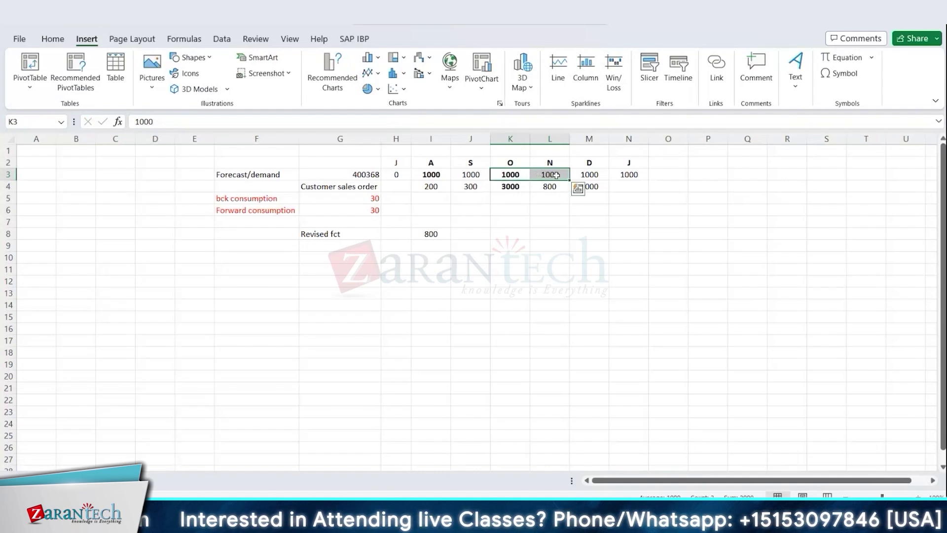
left_click(516, 176)
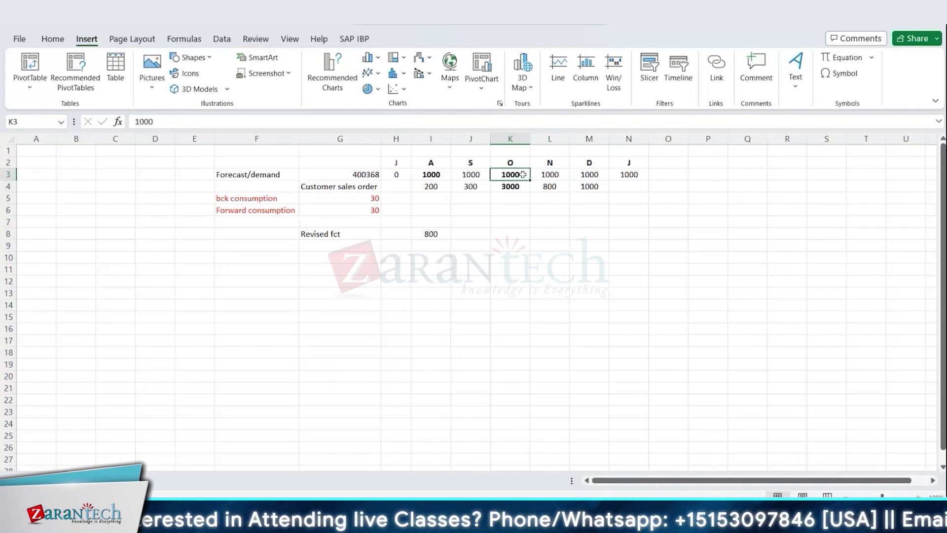
left_click_drag(522, 175, 540, 180)
left_click(520, 186)
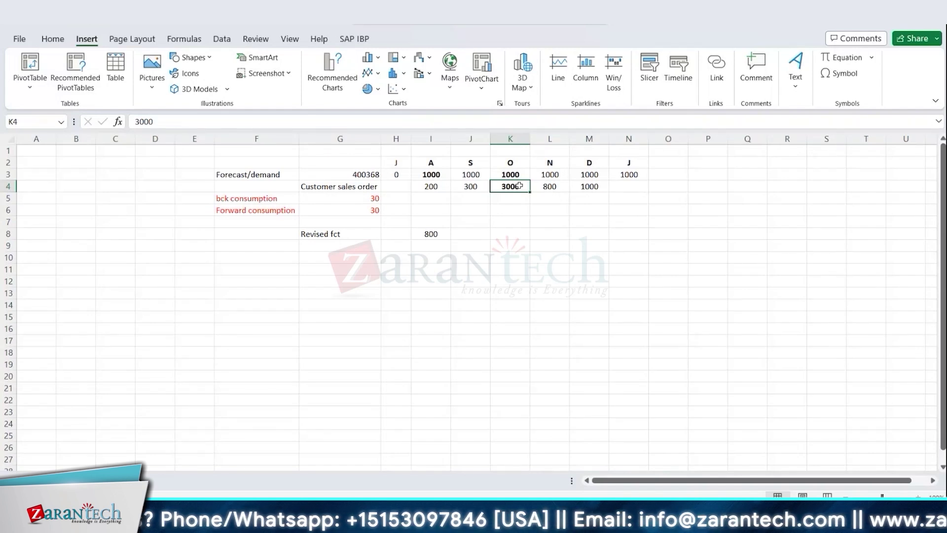
left_click(610, 174)
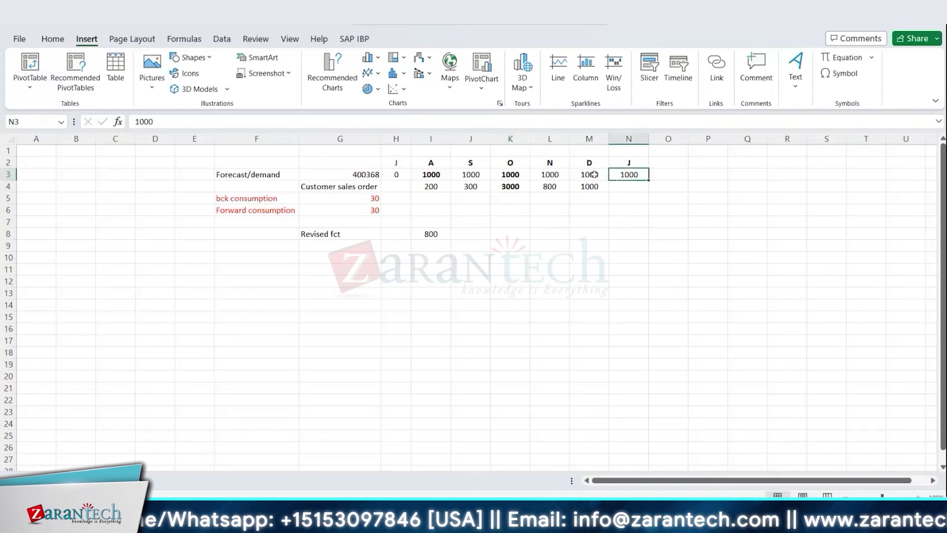
left_click(593, 174)
- Review the forecast values around month O in row 3 and the month headings from the first J to the last
left_click_drag(510, 174, 551, 174)
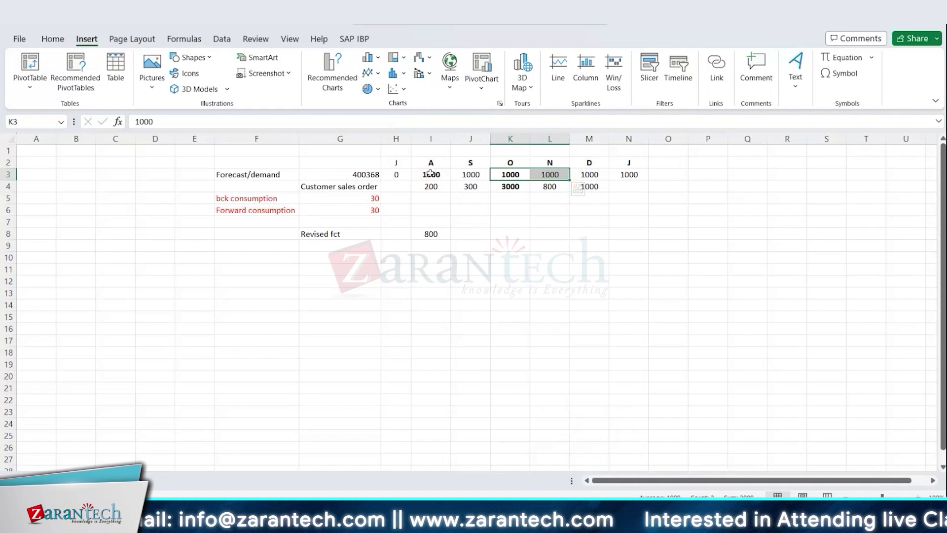
left_click_drag(433, 174, 471, 174)
left_click_drag(396, 174, 506, 174)
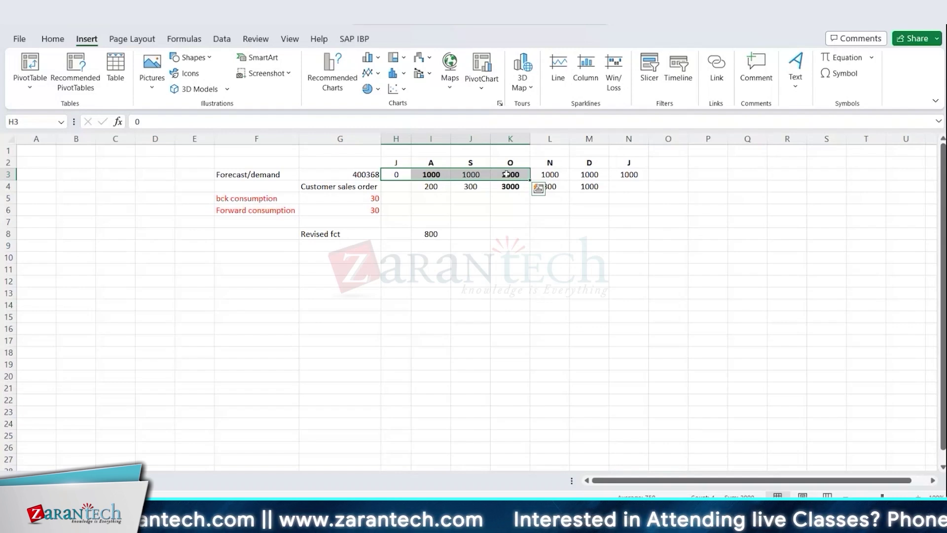
left_click(406, 163)
left_click(437, 162)
left_click_drag(437, 162, 636, 160)
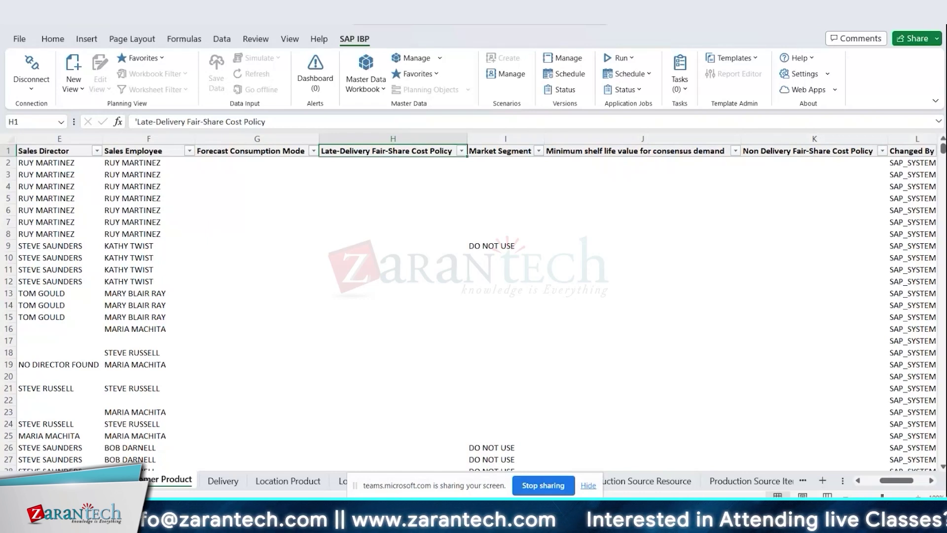
- Review the Market Segment, Minimum shelf life value for consensus demand and Non Delivery Fair-Share Cost Policy headers on the customer product sheet
left_click(500, 151)
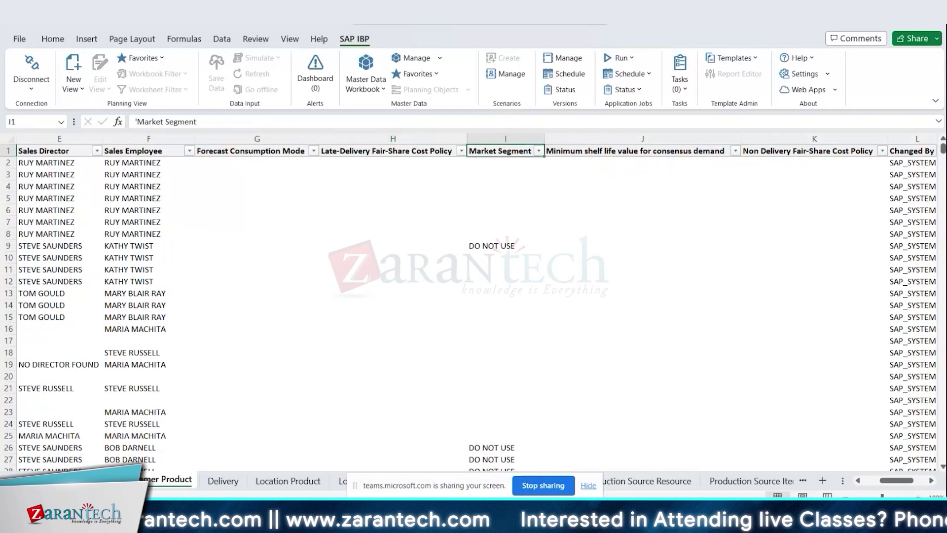
left_click(635, 150)
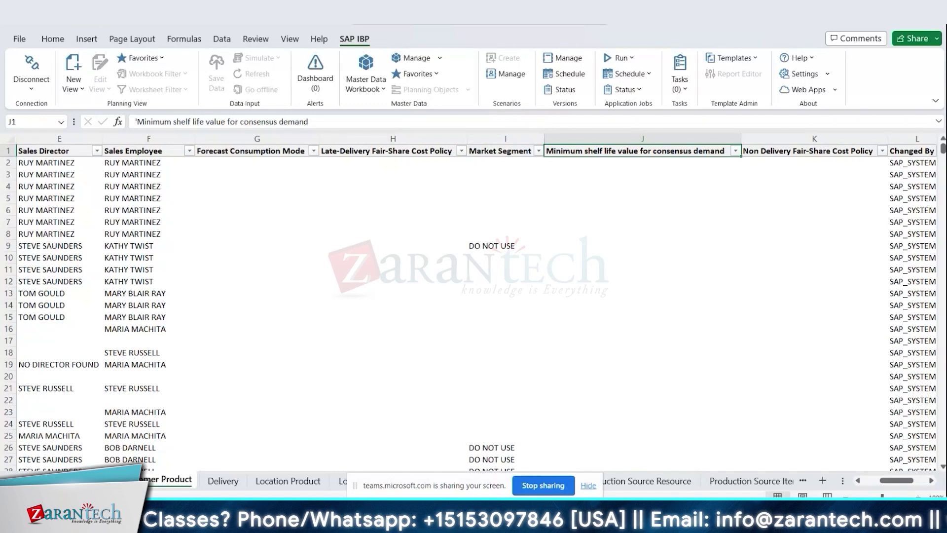
left_click(808, 151)
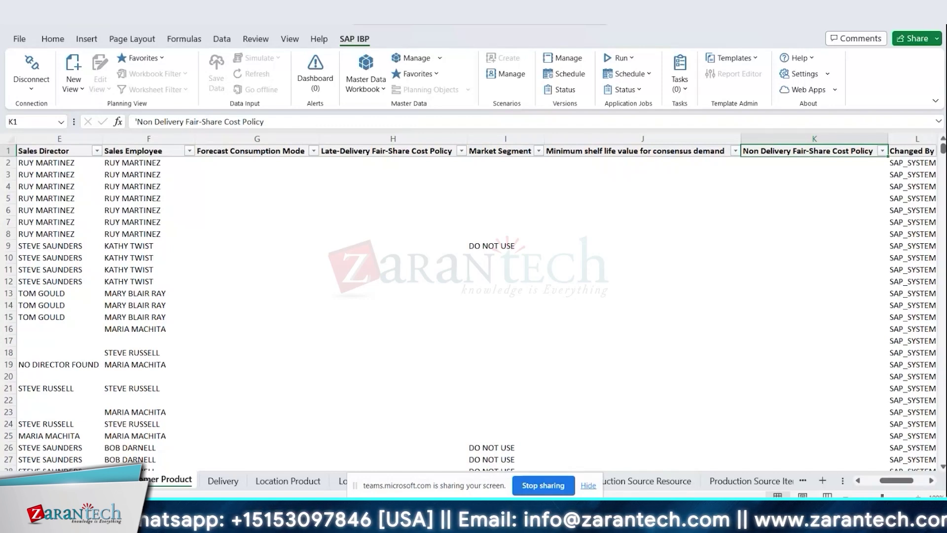
- Open the Delivery master data sheet and inspect the first record's Actual Goods Movement Date
left_click(223, 481)
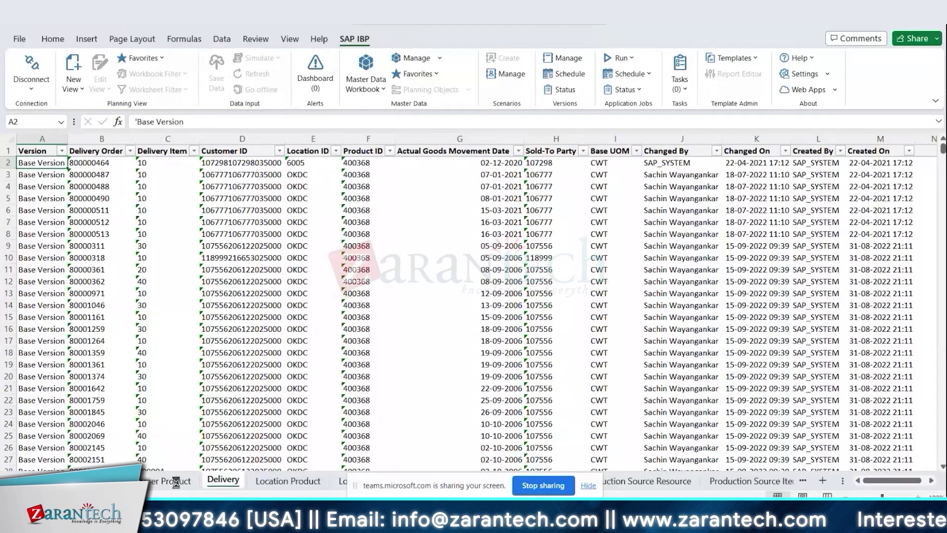
left_click(497, 162)
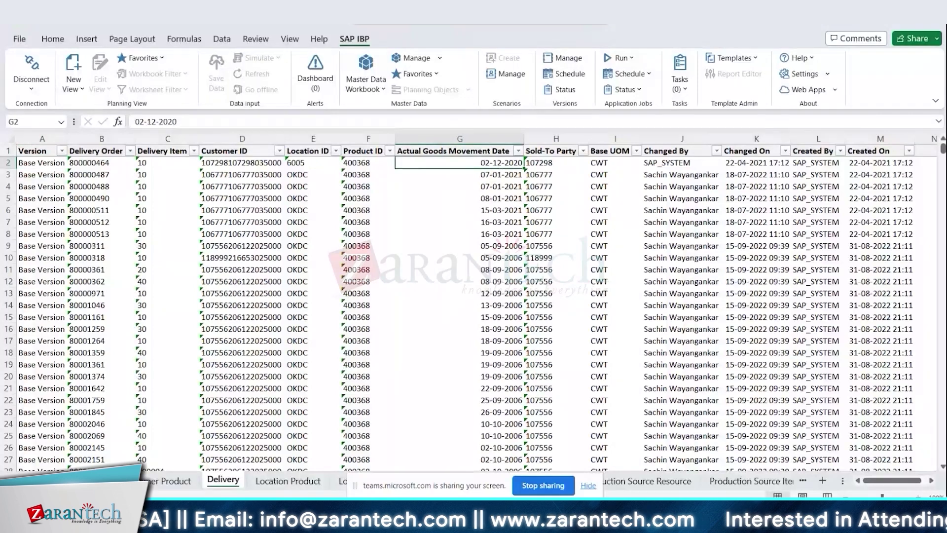
- Hide the Teams screen-sharing bar and highlight the Delivery sheet's headers from Version to Changed By
left_click(589, 486)
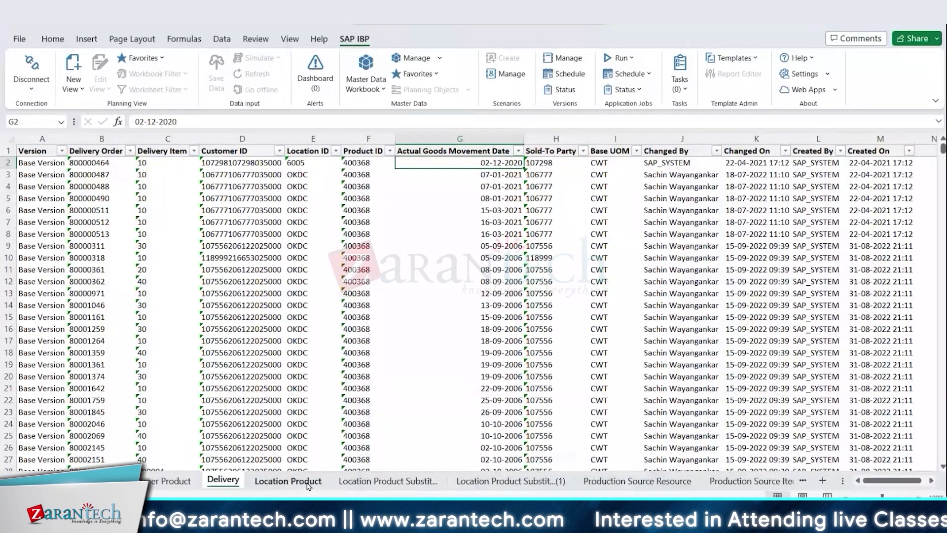
left_click(249, 246)
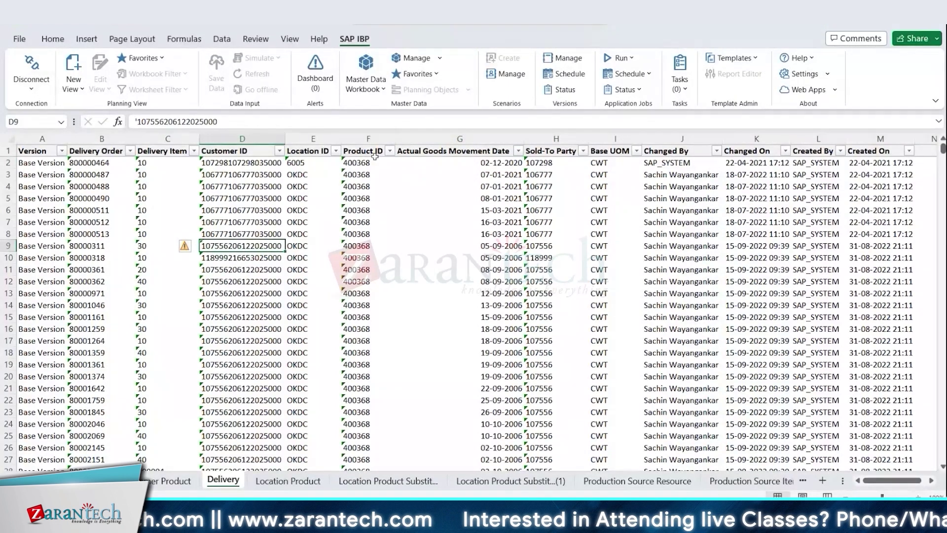
left_click_drag(33, 152, 673, 154)
- Review the Delivery sheet's attribute headers one at a time, from Version through Actual Goods Movement Date to Base UOM
left_click(37, 151)
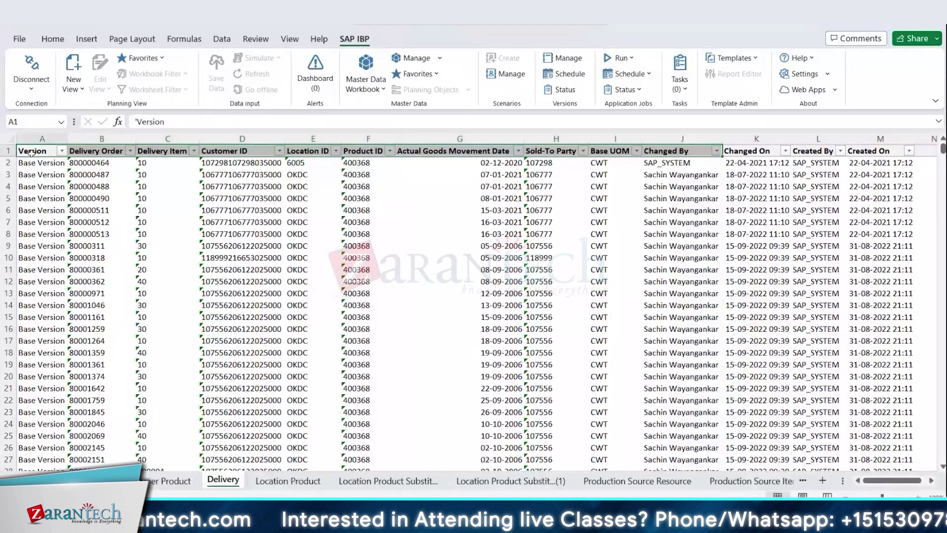
left_click(74, 151)
left_click(156, 150)
left_click(276, 150)
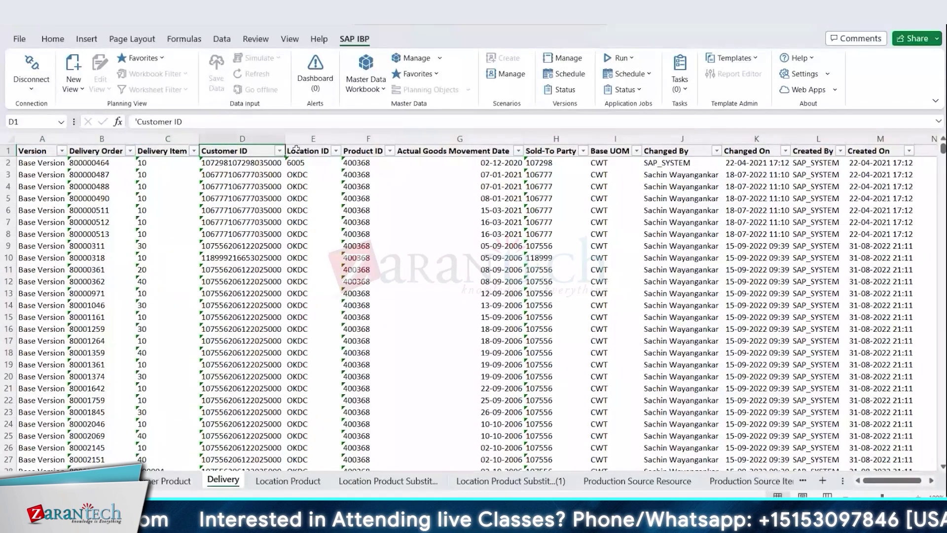
left_click(367, 151)
left_click(427, 154)
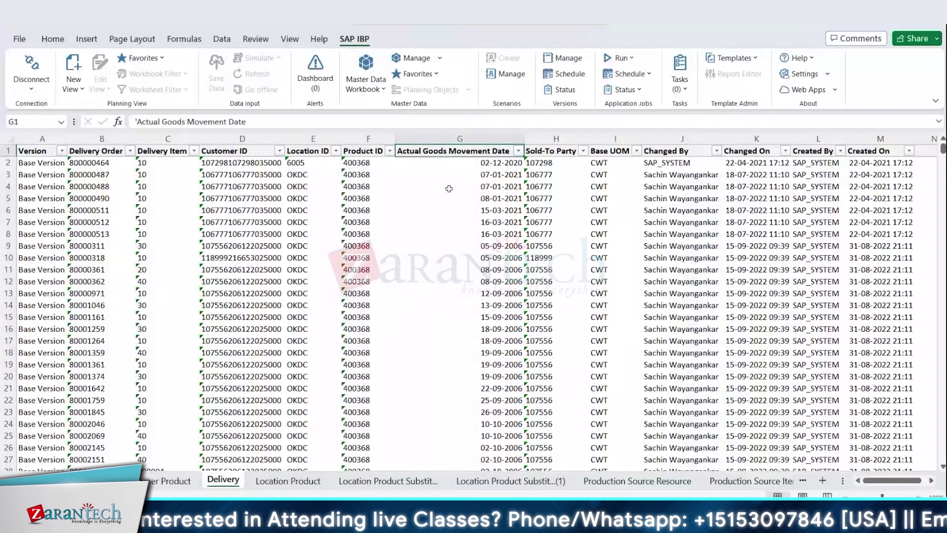
left_click(566, 156)
left_click(622, 154)
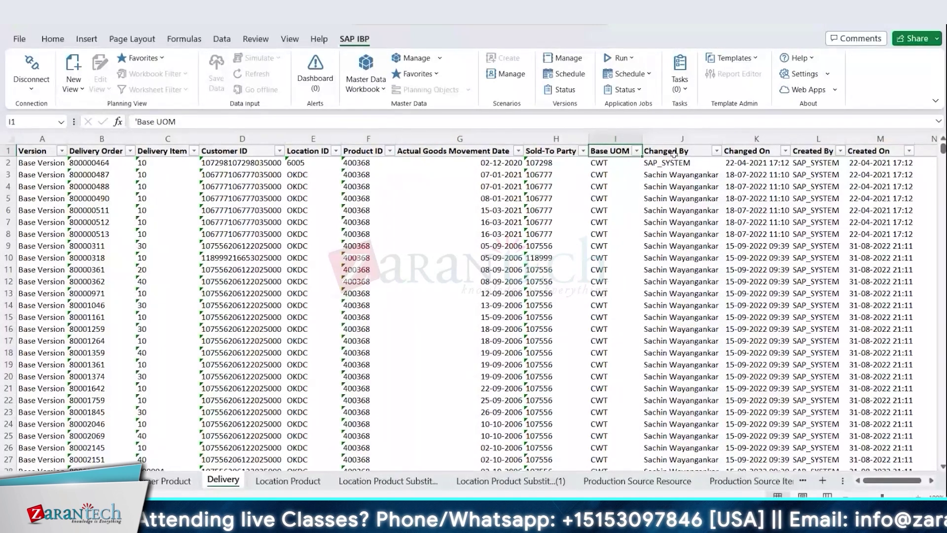
- Open the Location Product sheet and examine the ADU Calculation Future Horizon and ADU Calculation Past Horizon columns
key("ctrl+Page_Down")
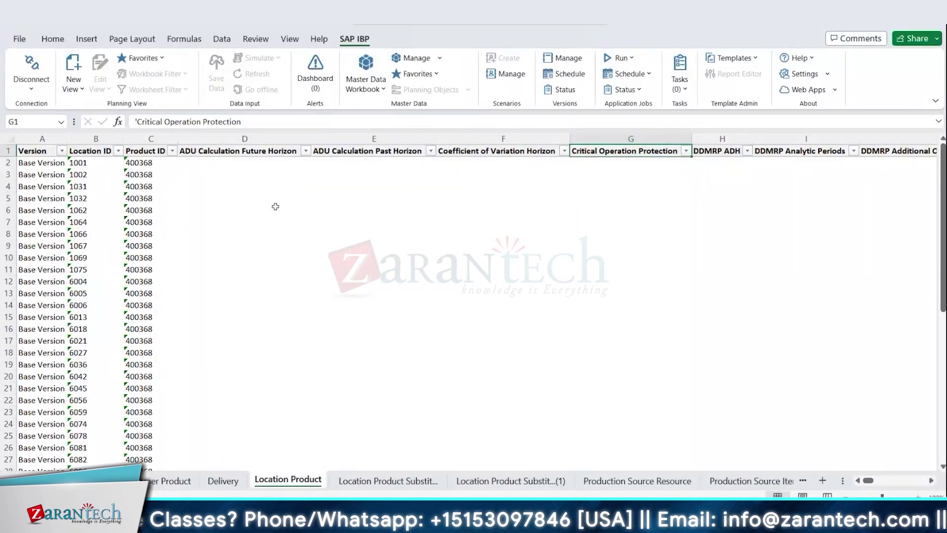
left_click(266, 154)
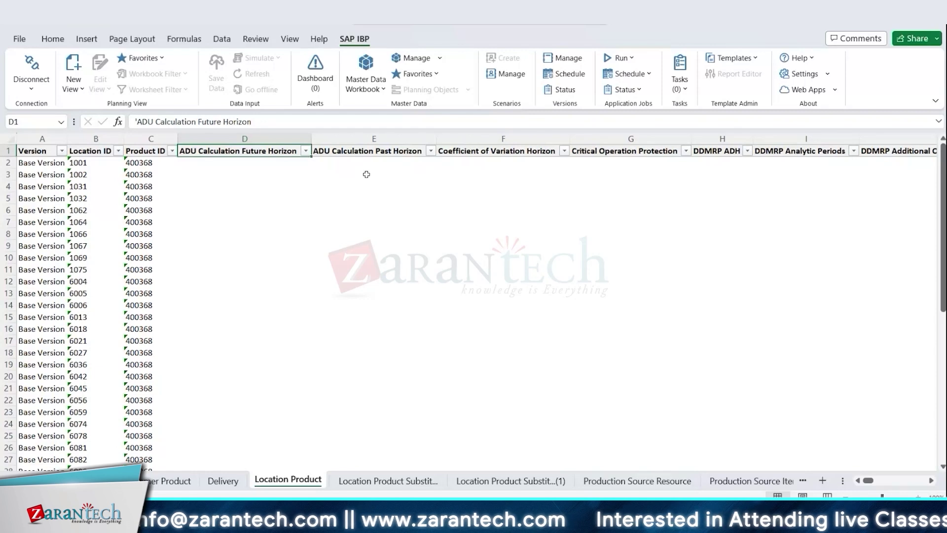
left_click_drag(385, 151, 292, 150)
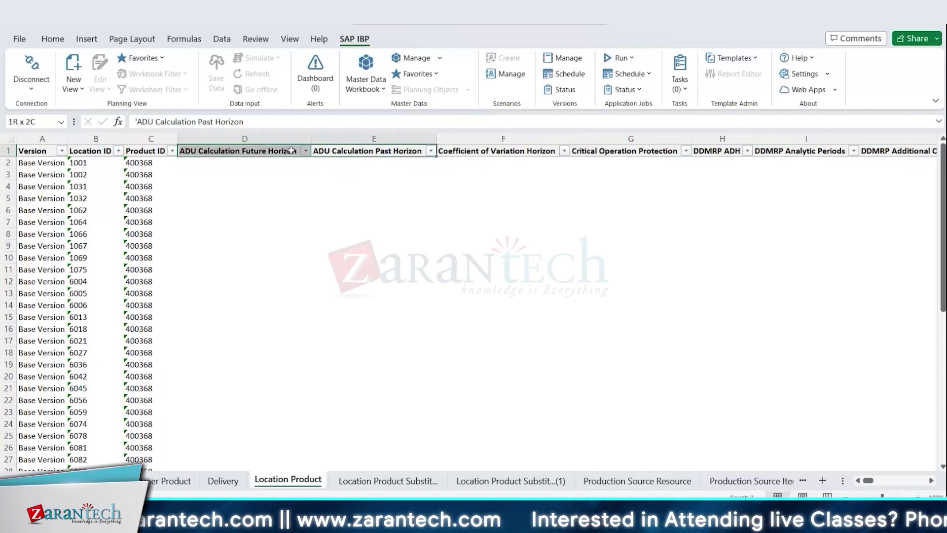
left_click_drag(379, 162, 394, 251)
key("ctrl+v")
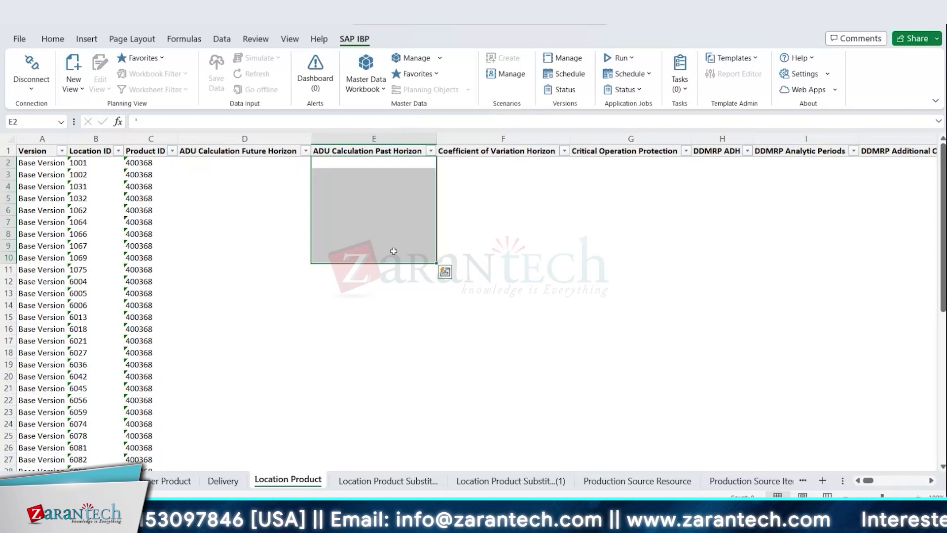
key("Escape")
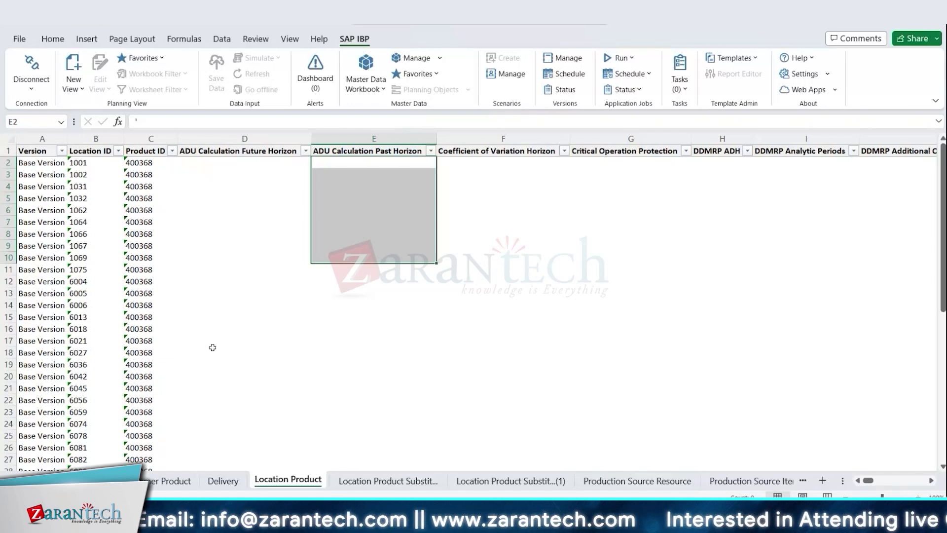
- Check the Coefficient of Variation Horizon header and look through the Critical Operation Protection column down to the last record
key("Up")
key("Right")
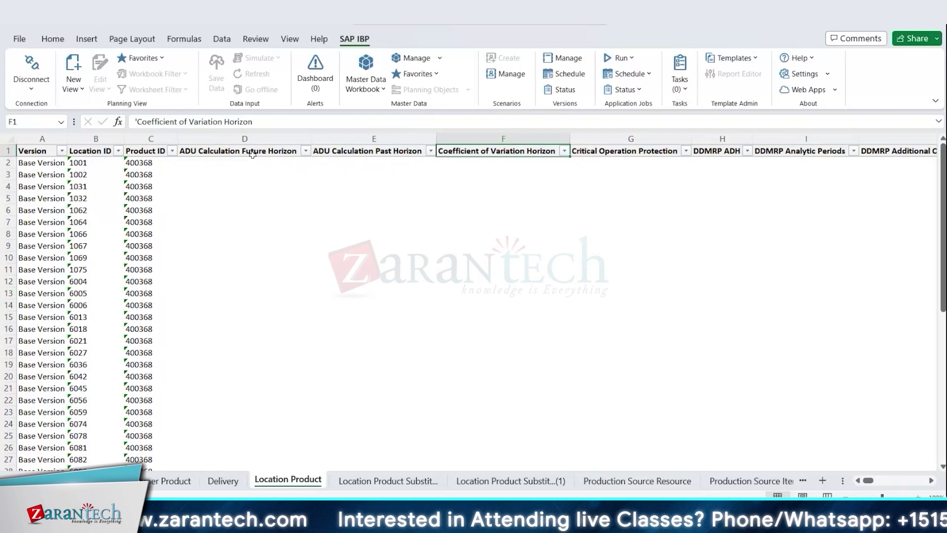
key("Right")
key("Down")
key("ctrl+Down")
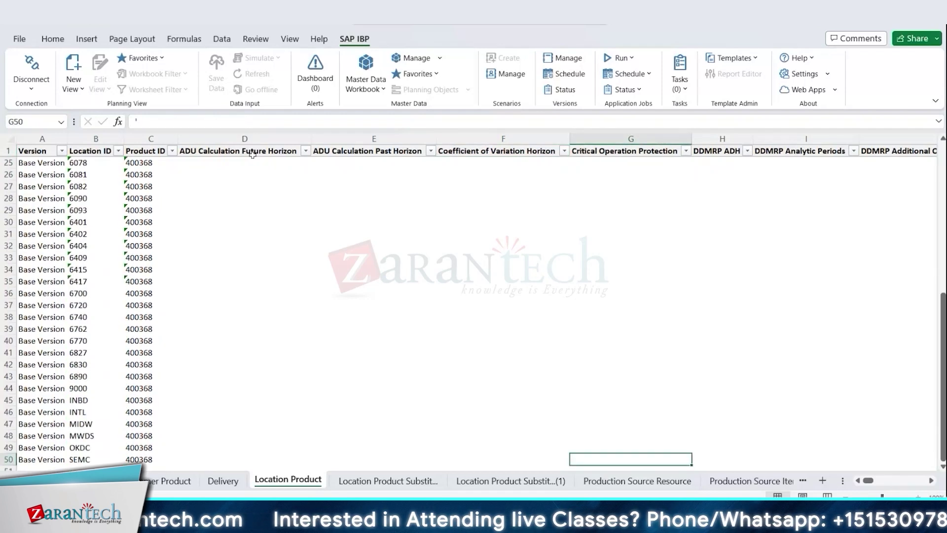
key("Down")
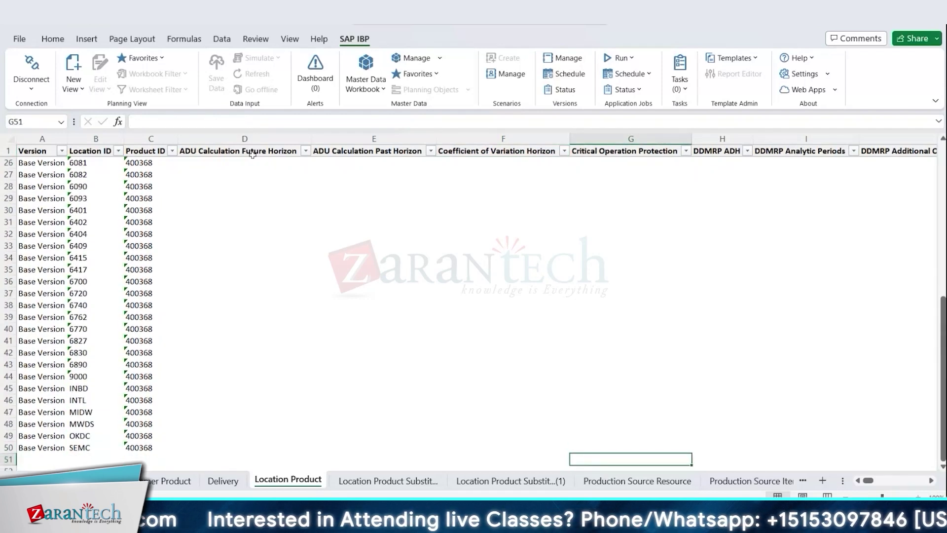
key("ctrl+Up")
- Look across the DDMRP headers up to DDMRP Order Spike Threshold Percentage and return to DDMRP ADH
key("Right")
key("Right")
key("Right")
key("Right")
key("Right")
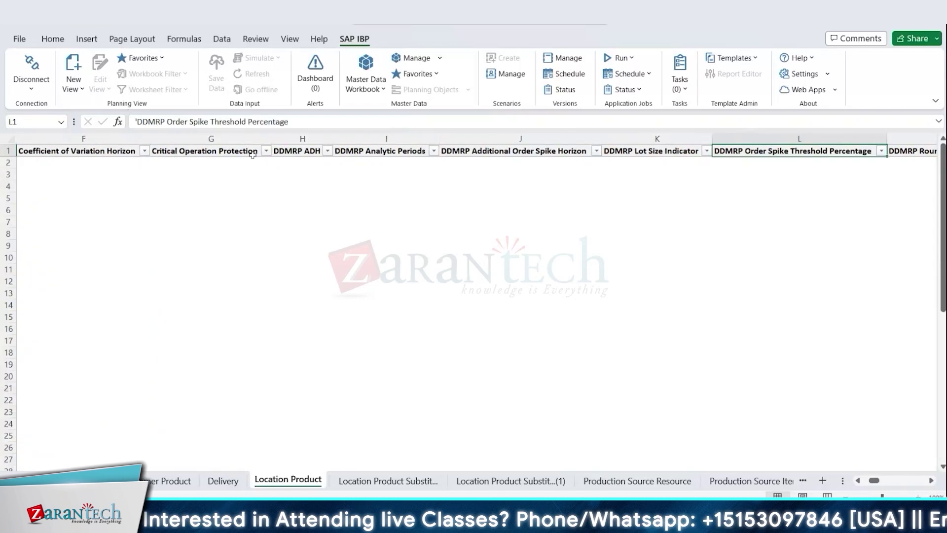
key("Left")
key("Left")
key("Left")
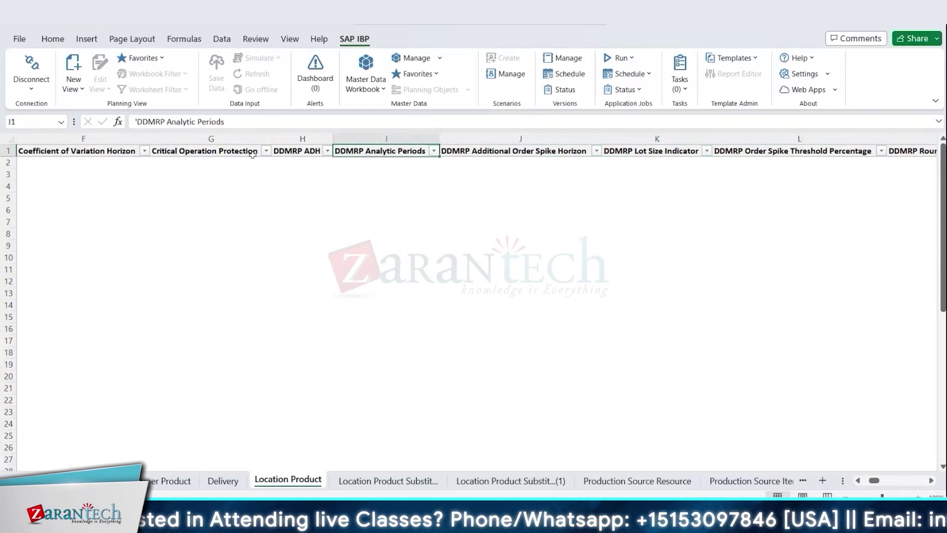
key("Left")
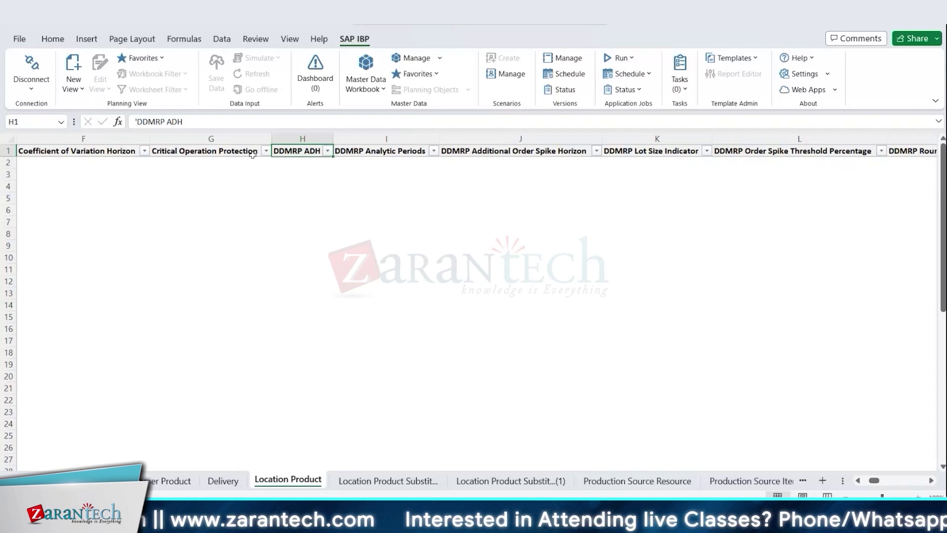
- Examine the DDMRP Analytic Periods, Additional Order Spike Horizon and Order Spike Threshold Percentage headers
key("Right")
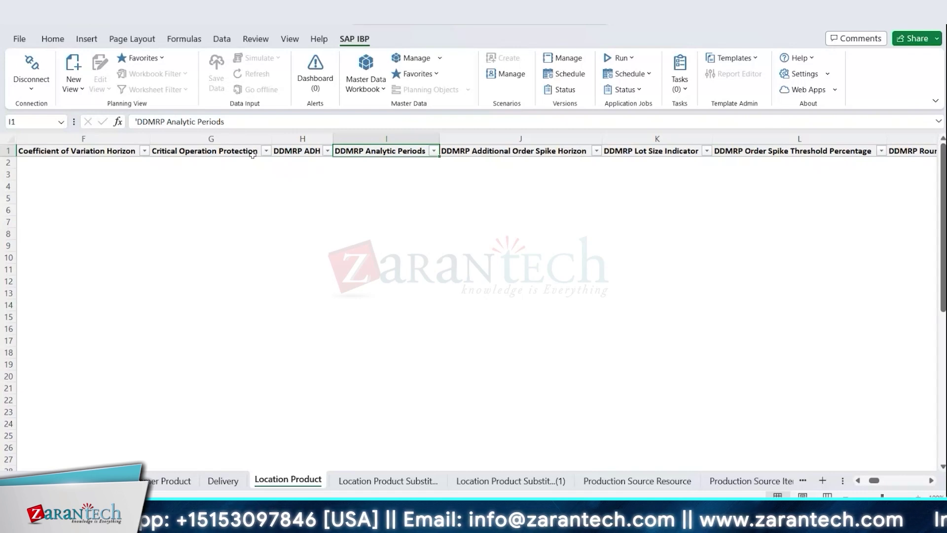
key("Right")
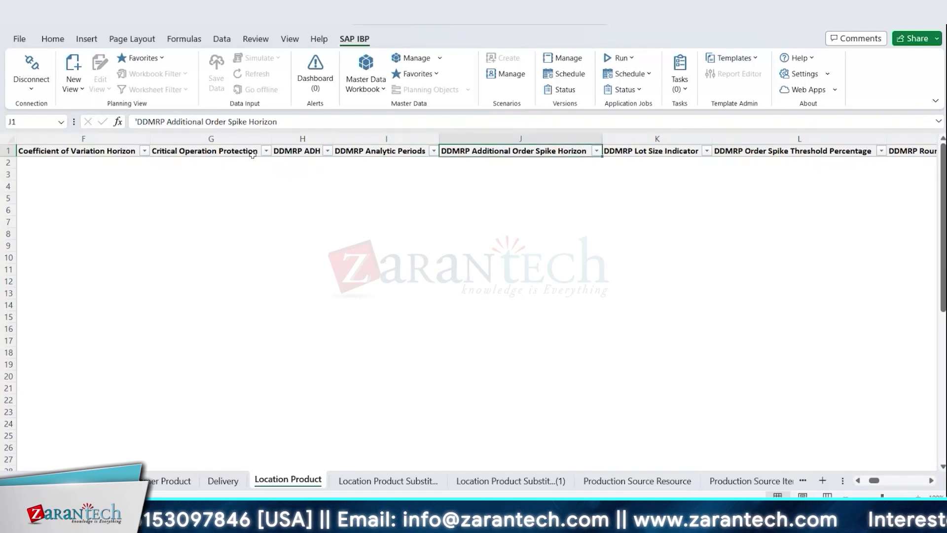
key("Right")
key("Right")
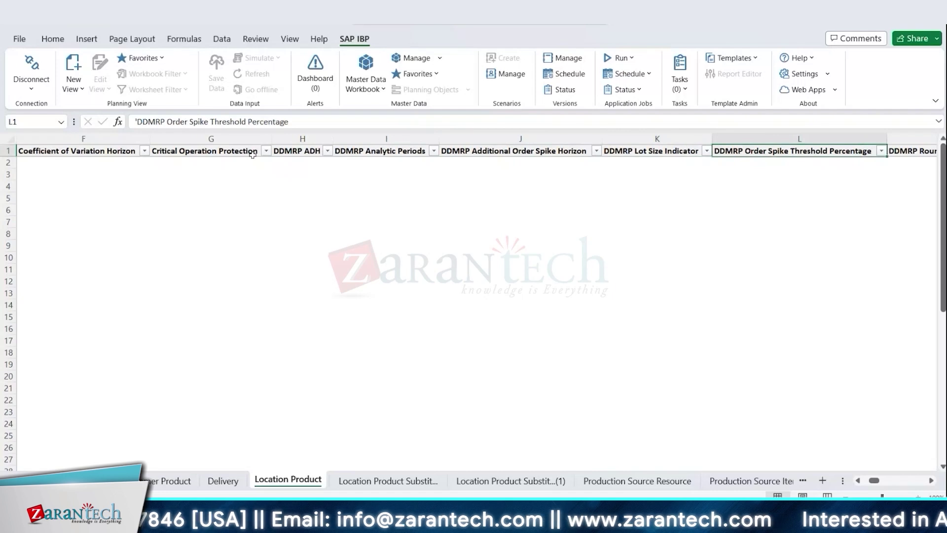
key("Left")
key("Left")
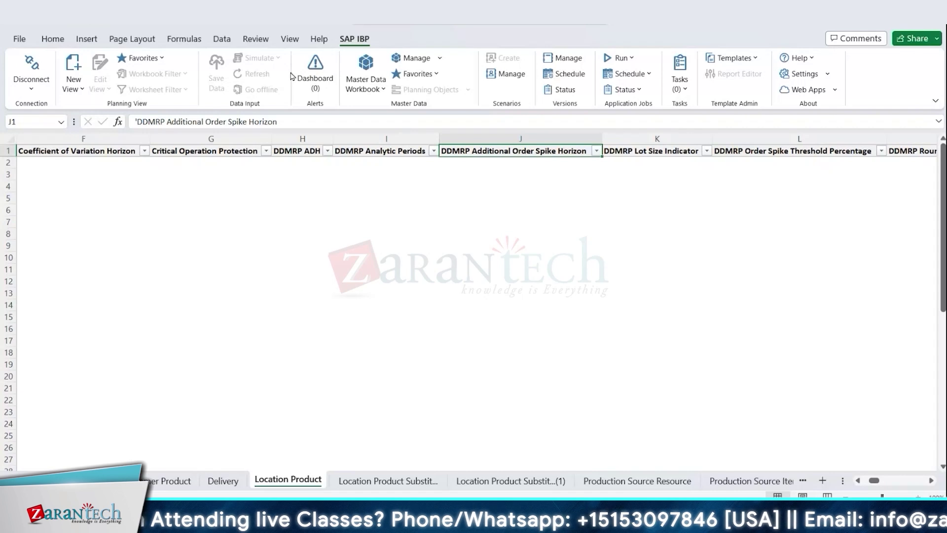
- Compare the DDMRP Lot Size Indicator header with the DDMRP Order Spike Threshold Percentage and DDMRP Rounding Value headers
key("Right")
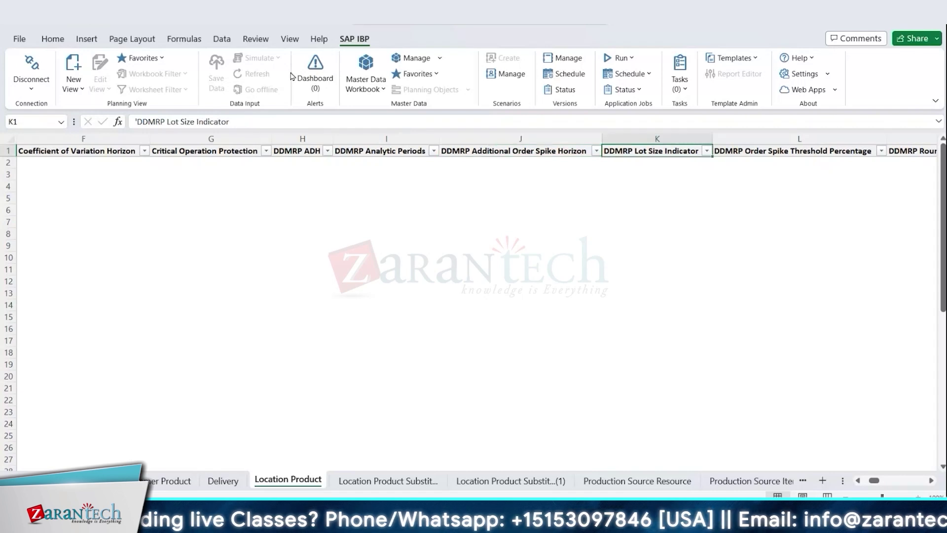
key("Right")
key("Right")
key("Left")
key("Left")
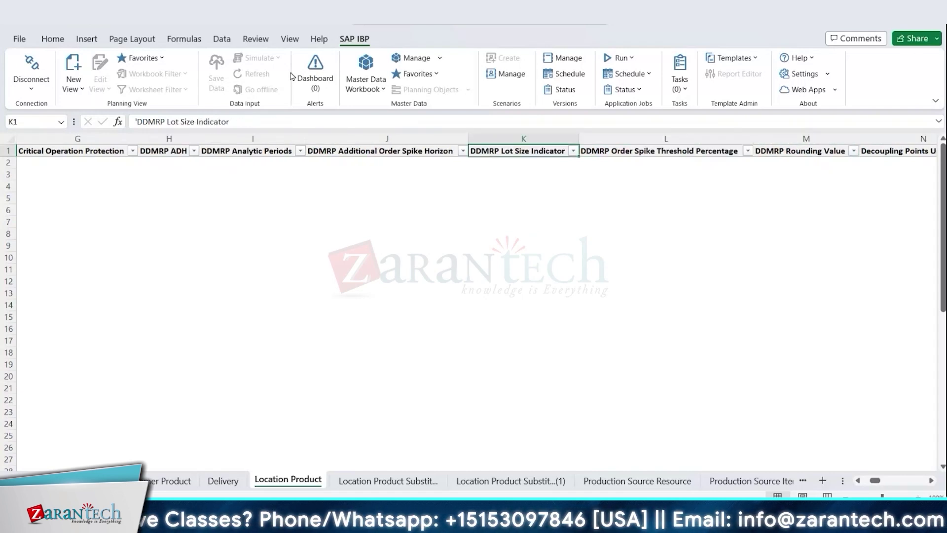
key("Right")
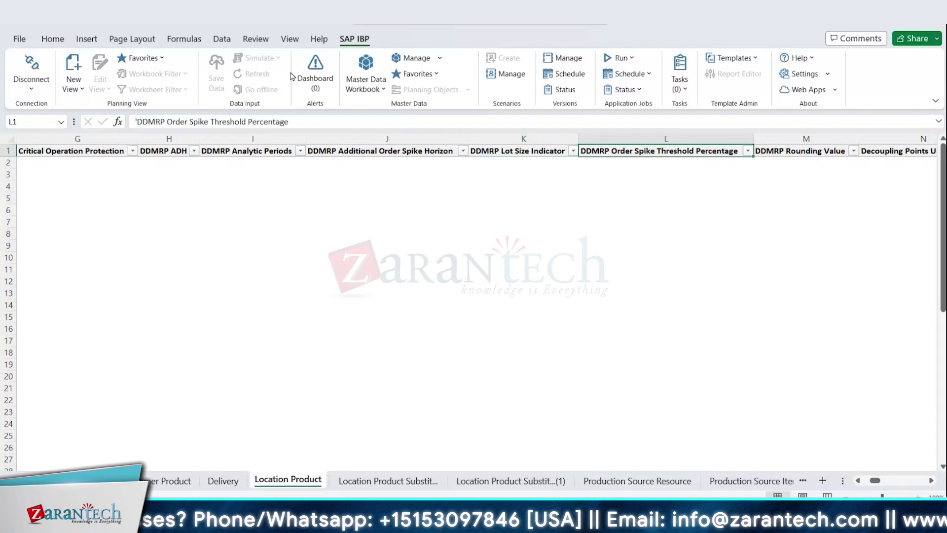
key("Left")
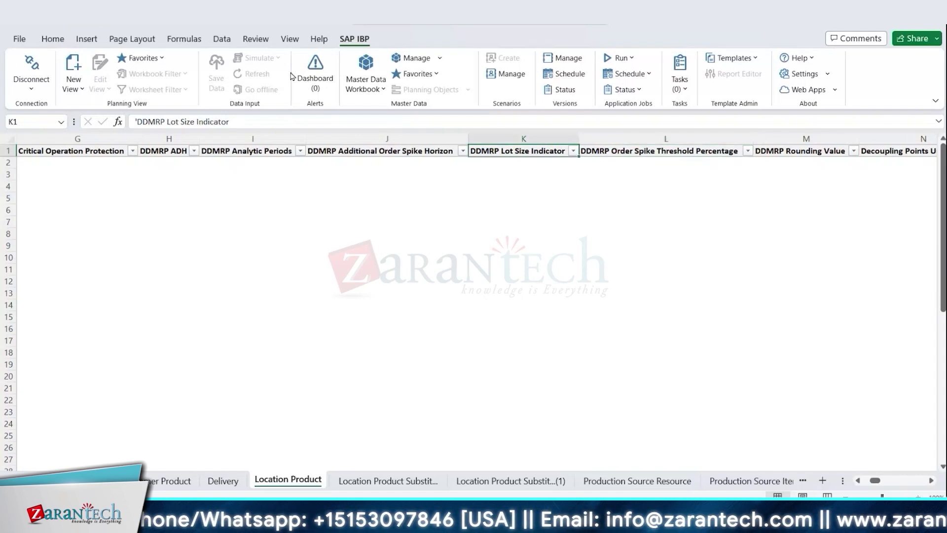
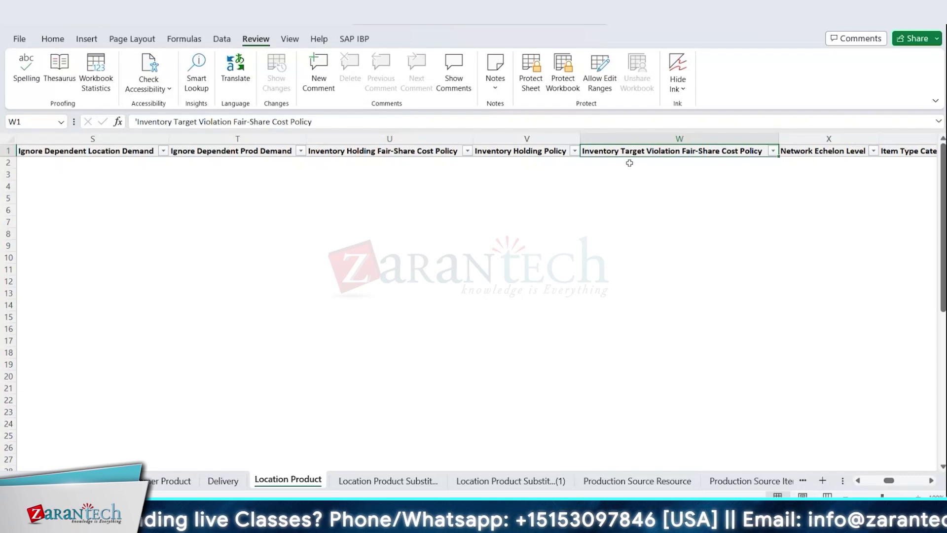
- Examine the Lot-Sizing Procedure header in column AA and the first record's value beneath it
key("Right")
key("Right")
key("Right")
key("Right")
key("alt+Down")
key("Escape")
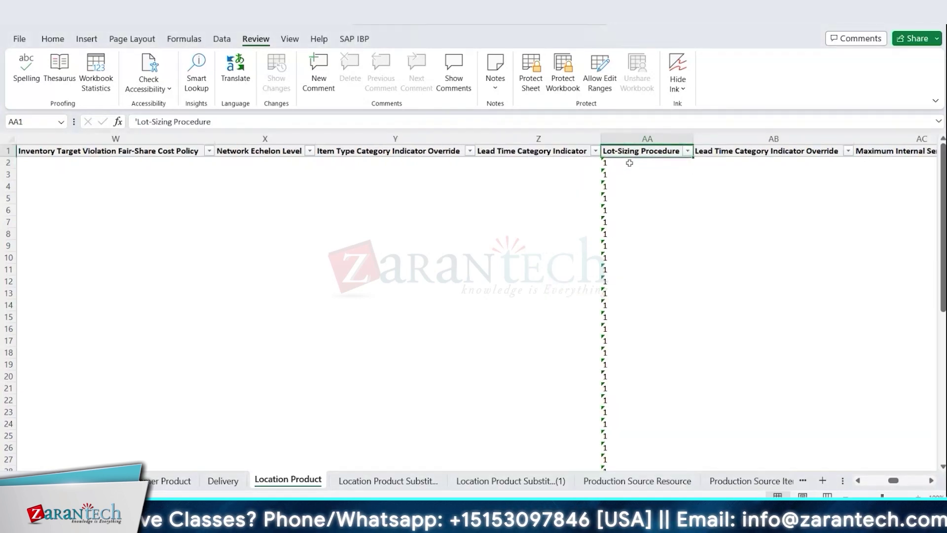
left_click(630, 163)
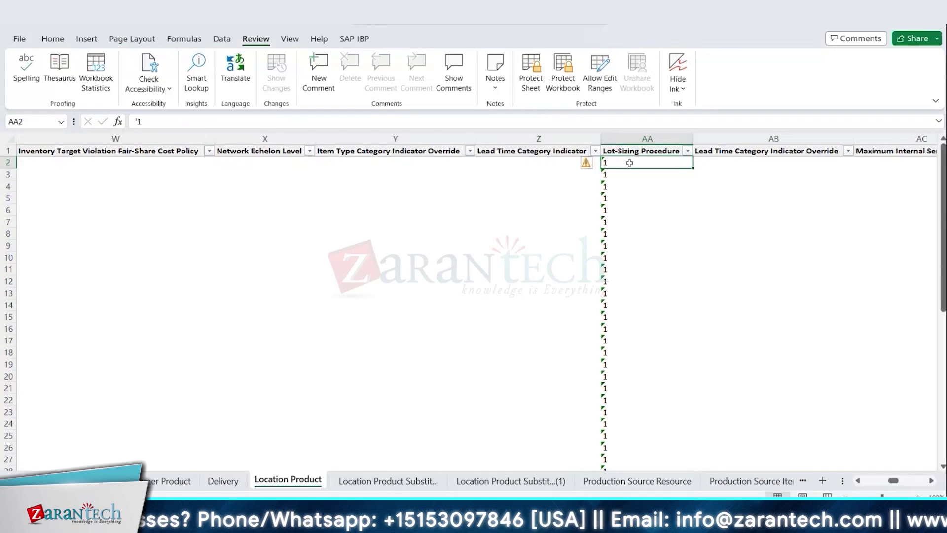
key("Up")
key("Down")
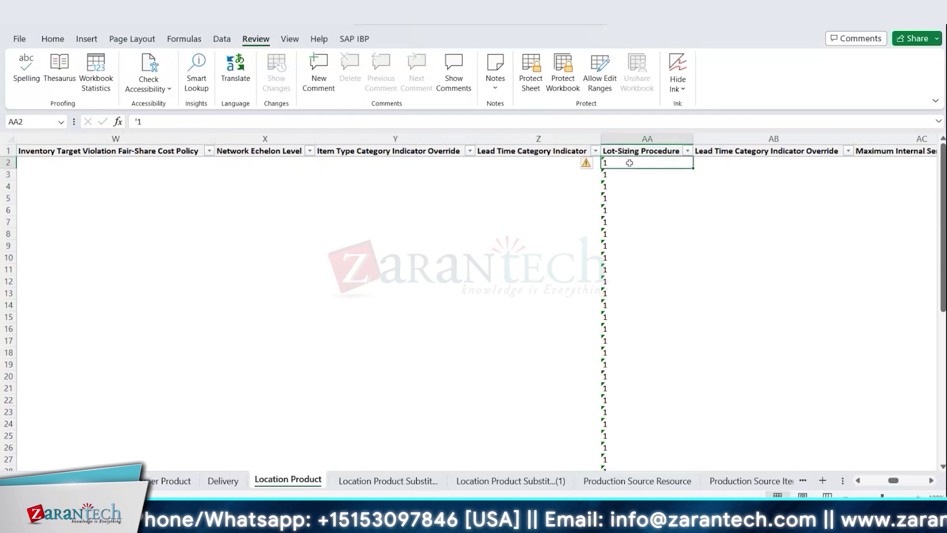
- Return to the first record's key columns and examine its Location ID and Product ID combination
key("ctrl+Left")
key("Left")
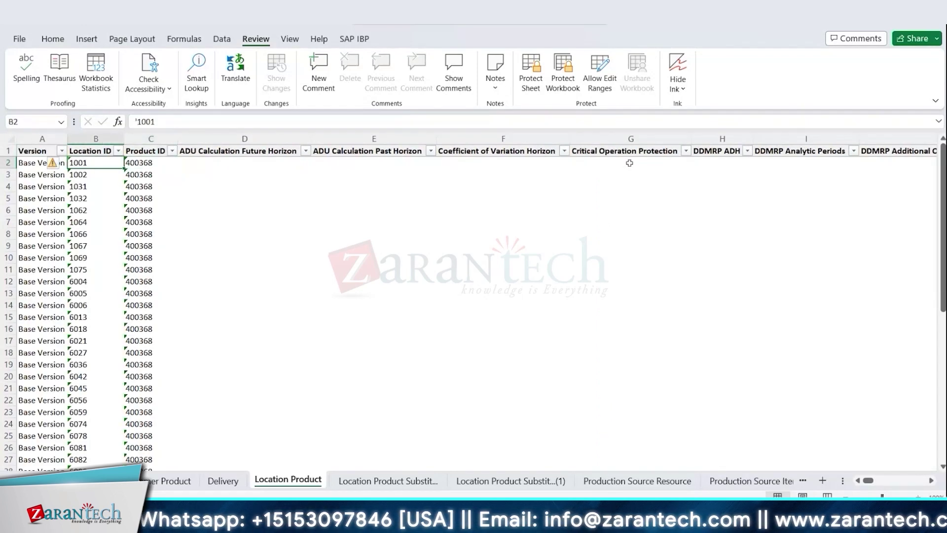
key("shift+Right")
key("Right")
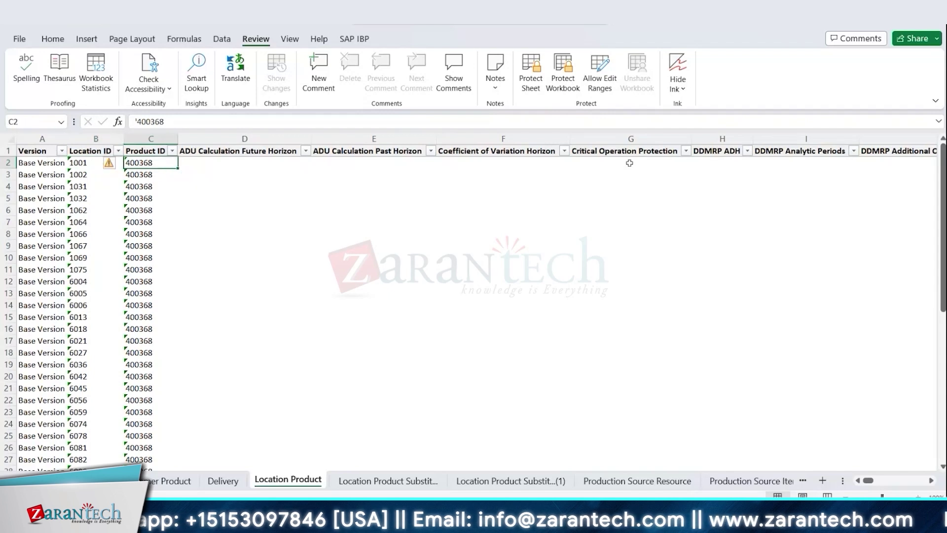
key("Left")
key("Left")
key("Right")
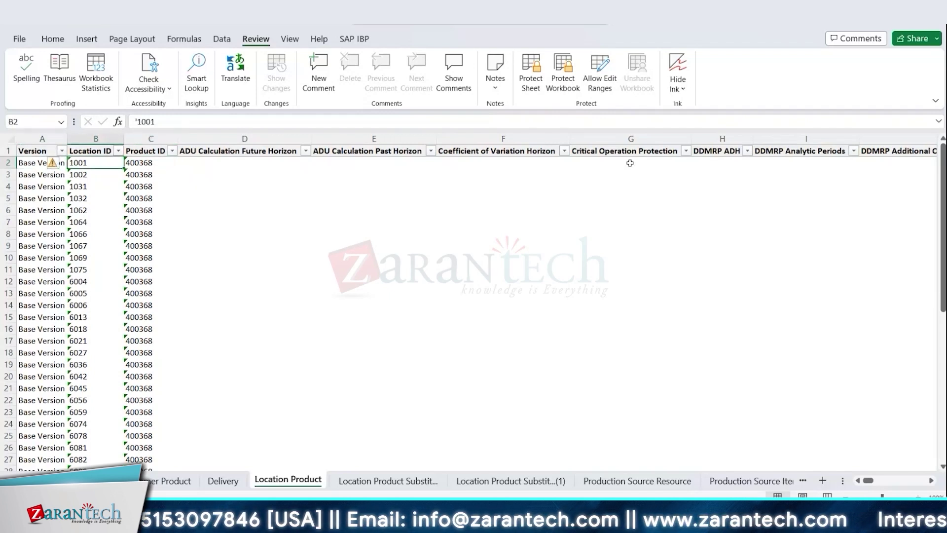
key("Up")
key("Right")
key("Down")
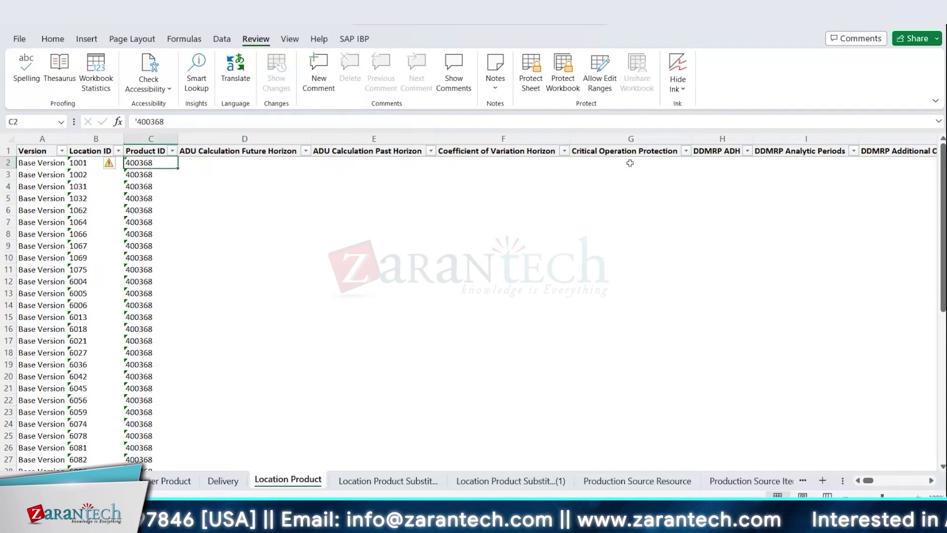
key("Left")
key("Right")
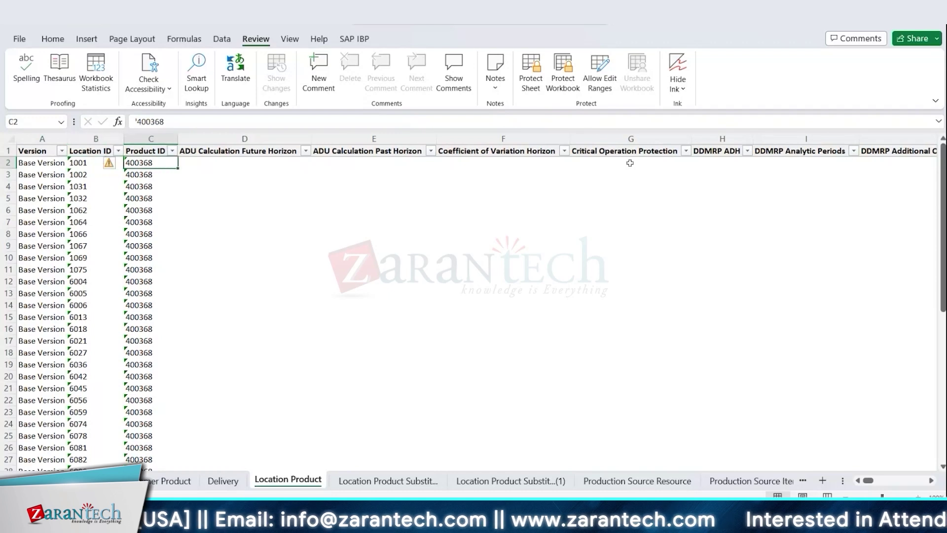
key("Right")
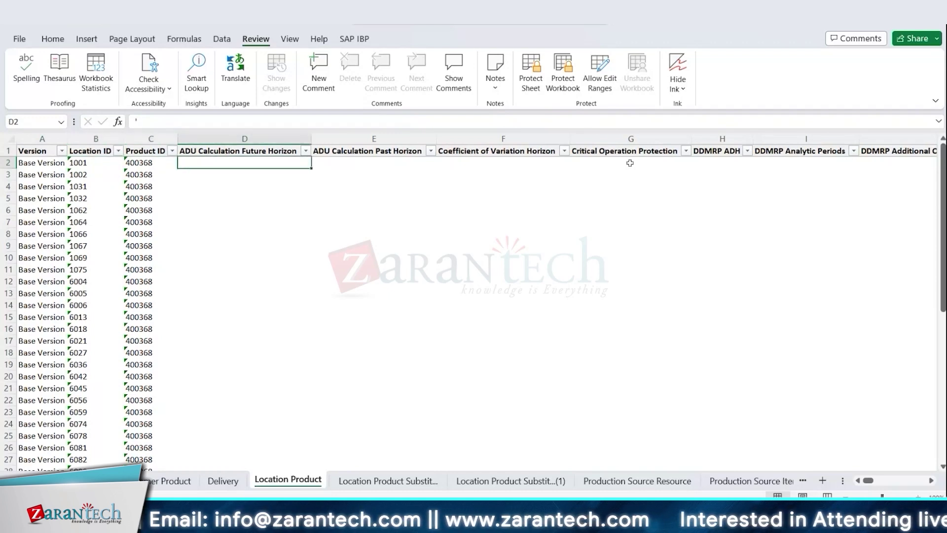
- Select the first record's Location ID and Product ID cells together to examine the key combination
key("Left")
key("Left")
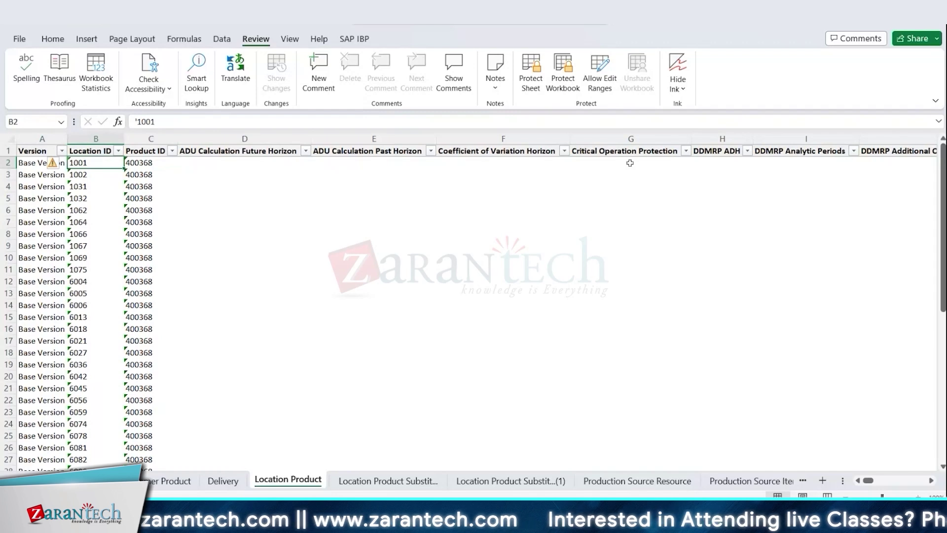
key("shift+Right")
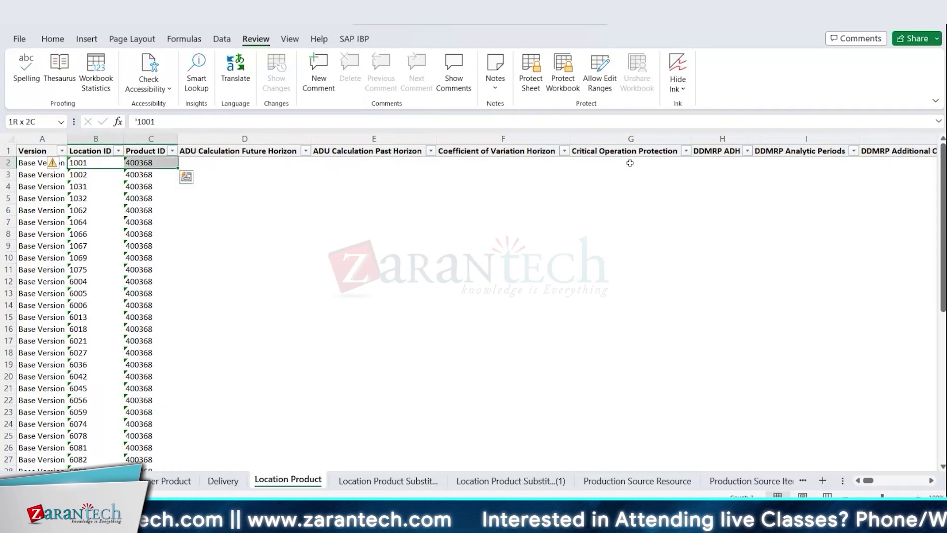
- Follow the first record across to column AA and examine its Lot-Sizing Procedure value
key("Right")
key("Right")
key("Right")
key("Right")
key("Right")
key("Right")
key("Right")
key("Right")
key("Right")
key("Right")
key("Right")
key("Right")
key("Right")
key("Right")
key("Right")
key("Right")
key("Right")
key("Right")
key("Right")
key("Right")
key("Right")
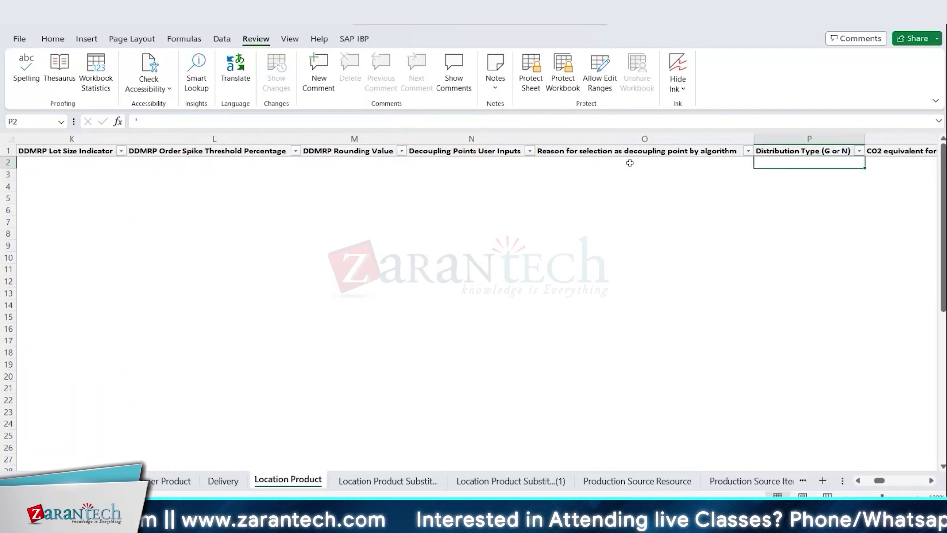
key("Right")
key("Right")
key("Right")
key("Right")
key("Right")
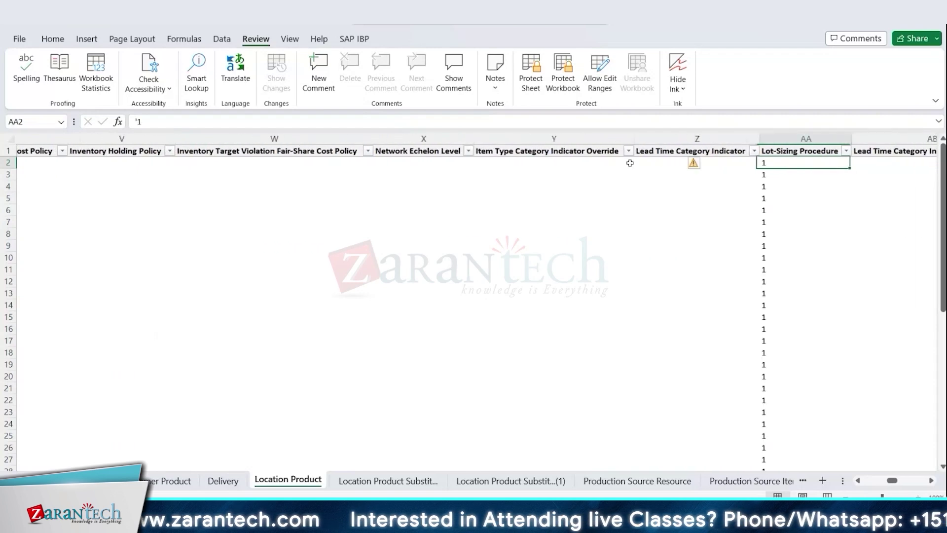
key("Left")
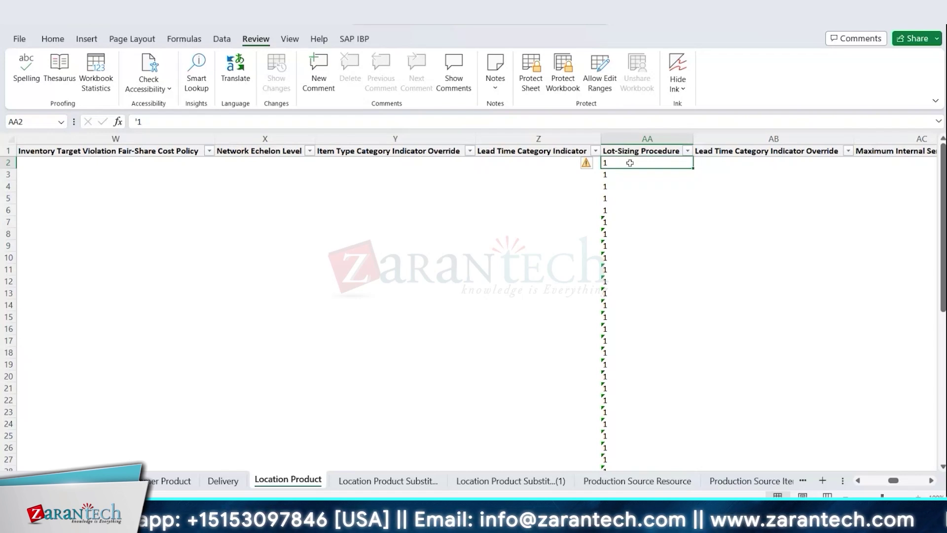
- Return to the key columns and compare the Location ID and Product ID of the first two records
key("ctrl+Left")
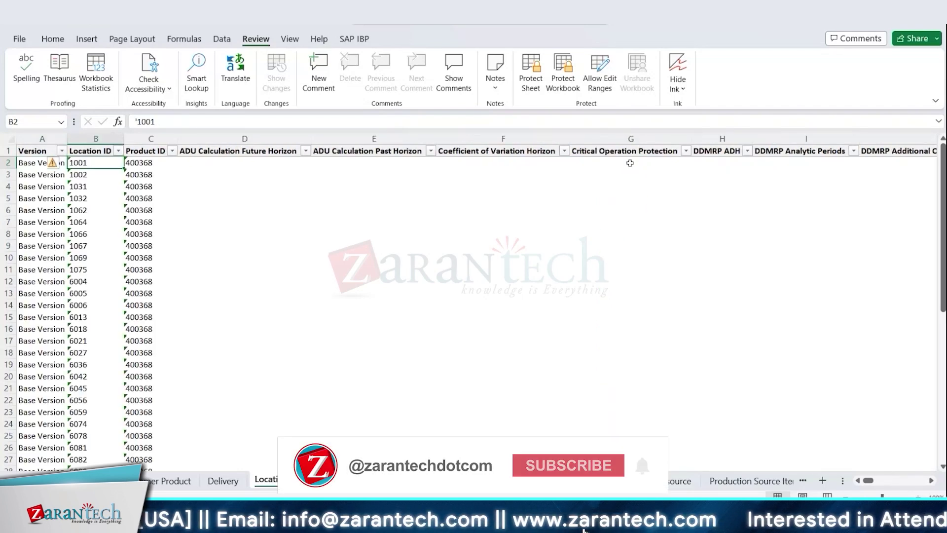
key("Right")
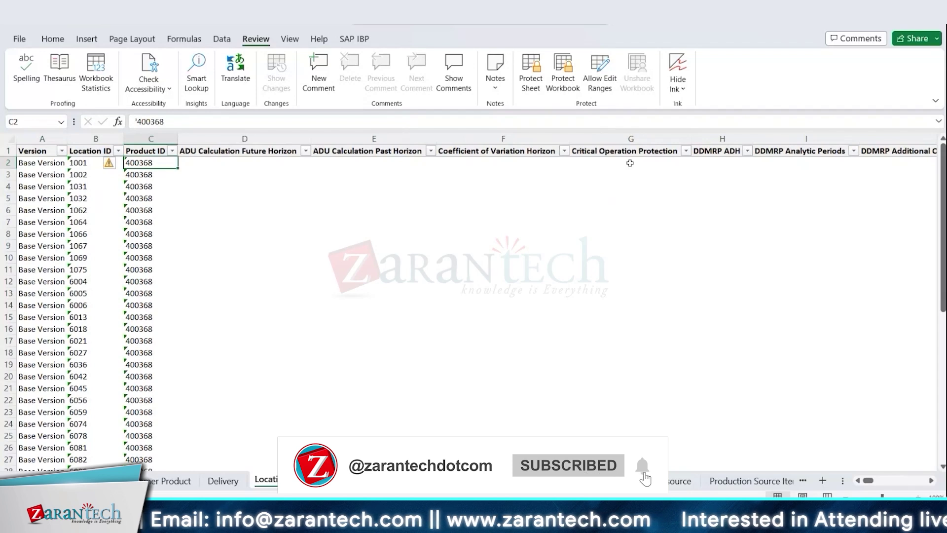
key("Down")
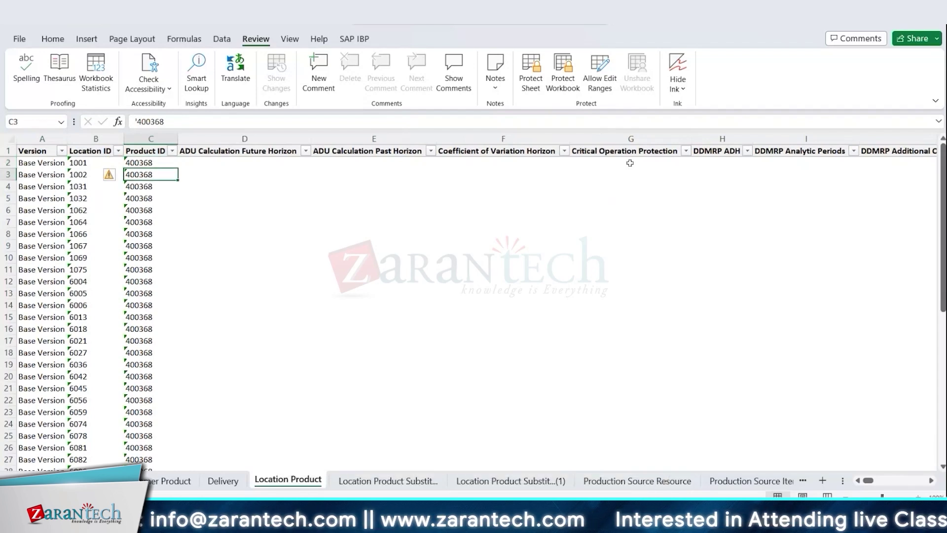
key("Down")
key("Up")
key("Left")
key("Right")
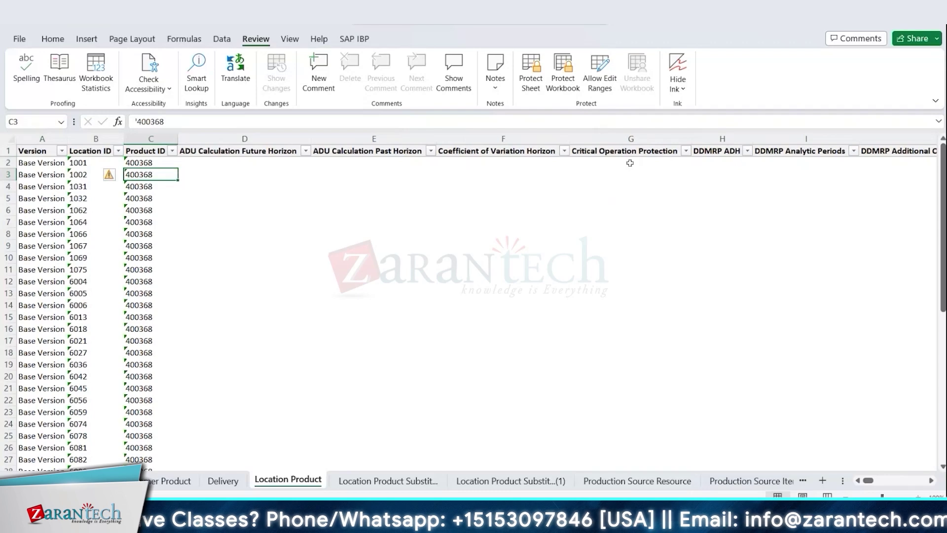
- Examine and compare the Maximum Internal Service Level and Minimum Internal Service Level headers in columns AC and AD
key("Up")
key("Up")
key("Right")
key("Right")
key("Right")
key("Right")
key("Right")
key("Right")
key("Right")
key("Right")
key("Right")
key("Right")
key("Right")
key("Right")
key("Right")
key("Right")
key("Right")
key("Right")
key("Right")
key("Right")
key("Right")
key("Right")
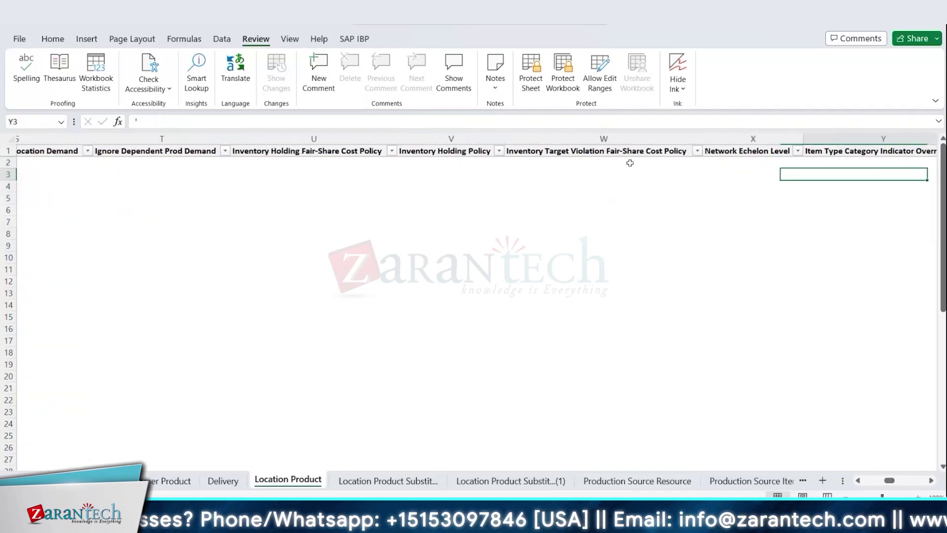
key("Right")
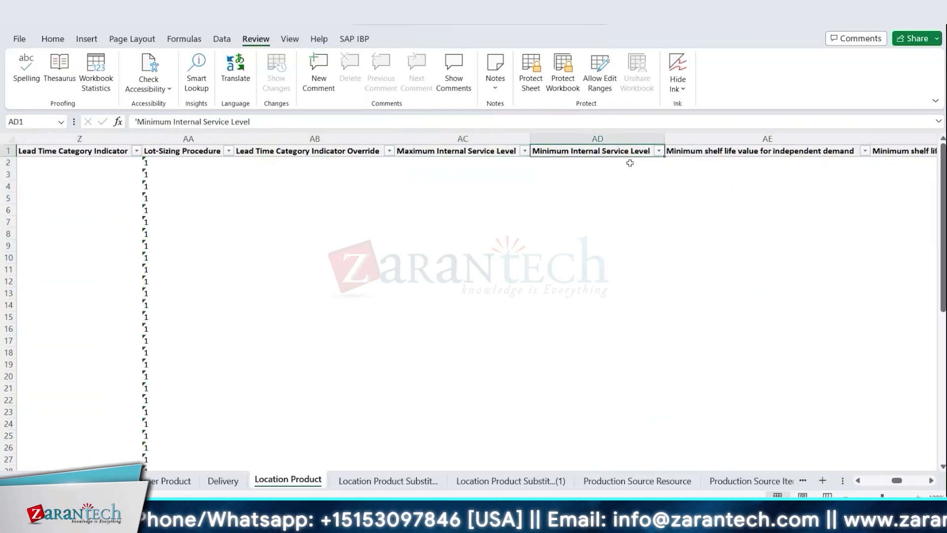
key("Left")
key("Down")
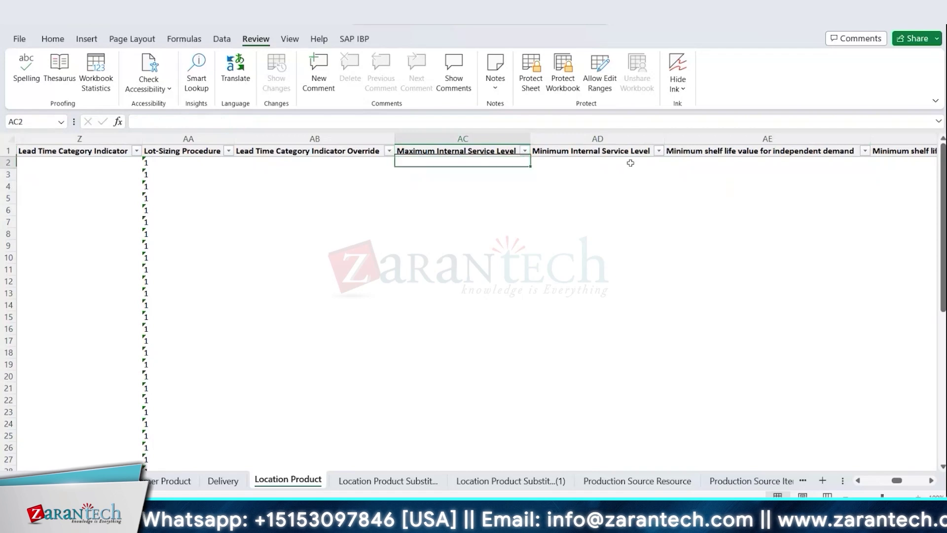
key("Up")
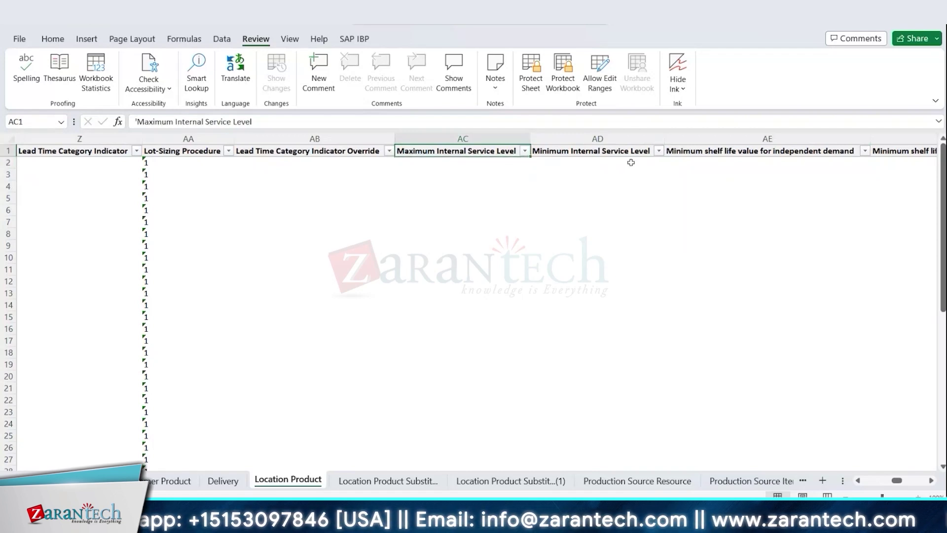
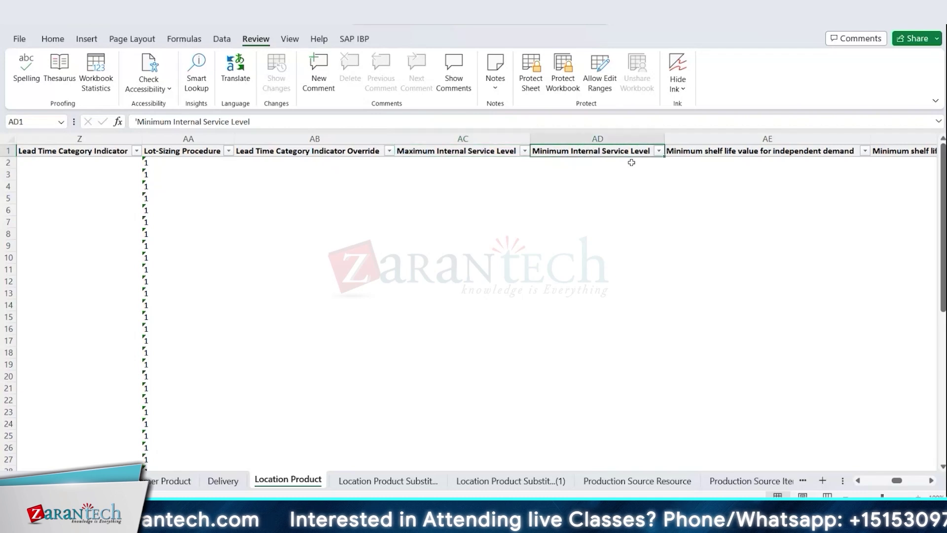
key("Left")
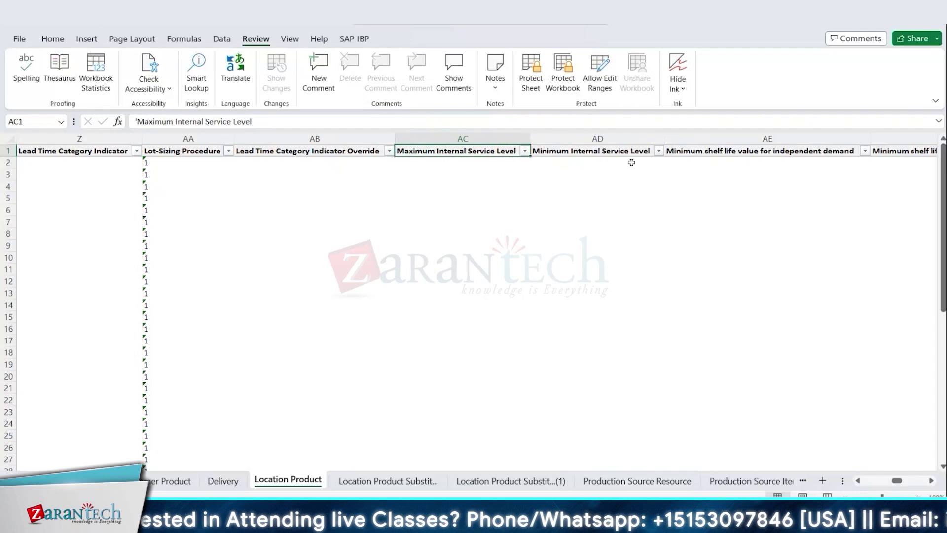
key("Right")
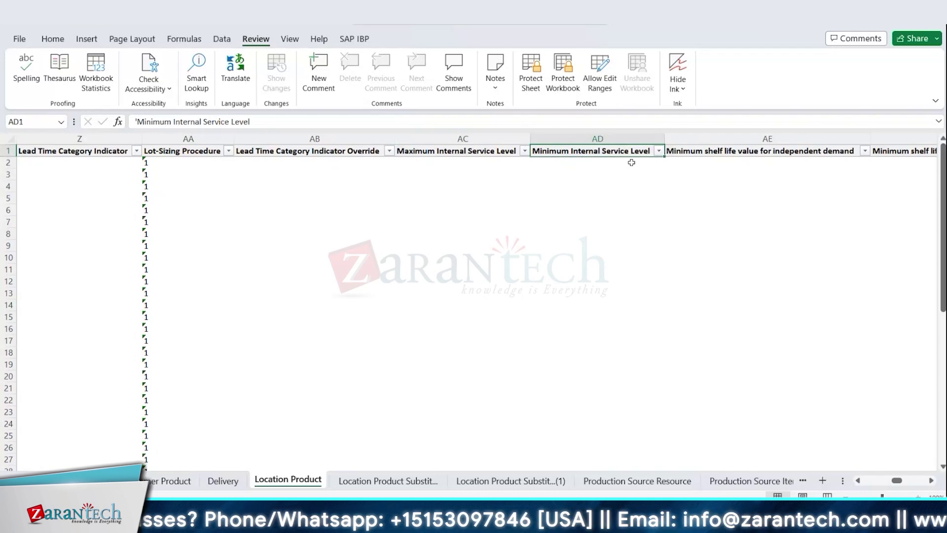
- Examine the minimum shelf life headers for independent demand and inventory target, including Minimum Remaining Shelf-Life Value for Inventory Target
key("Right")
key("Right")
key("Right")
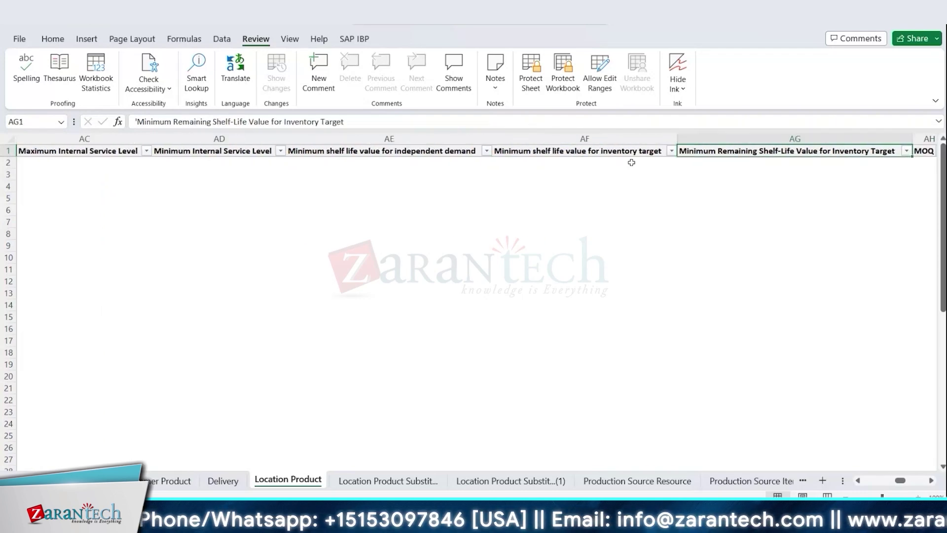
key("Left")
key("Left")
key("Right")
key("Right")
key("Right")
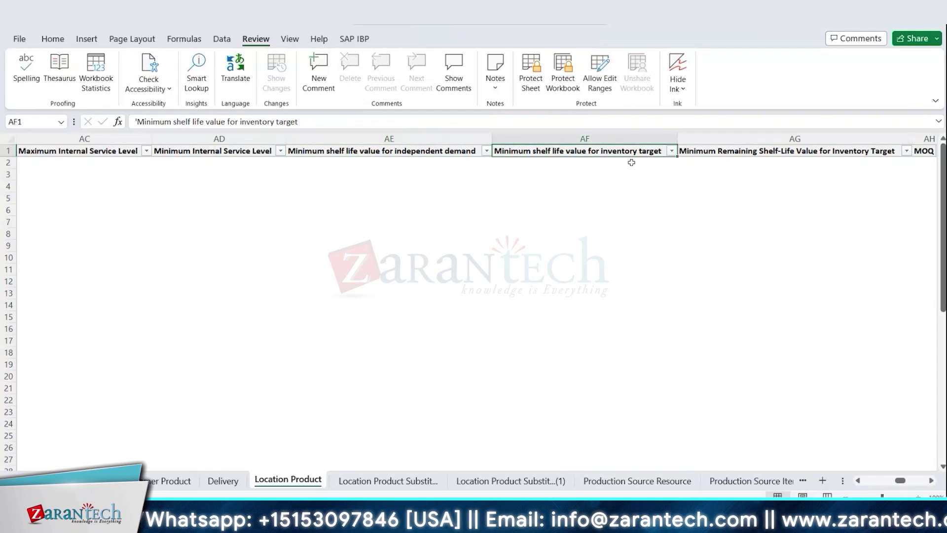
key("Right")
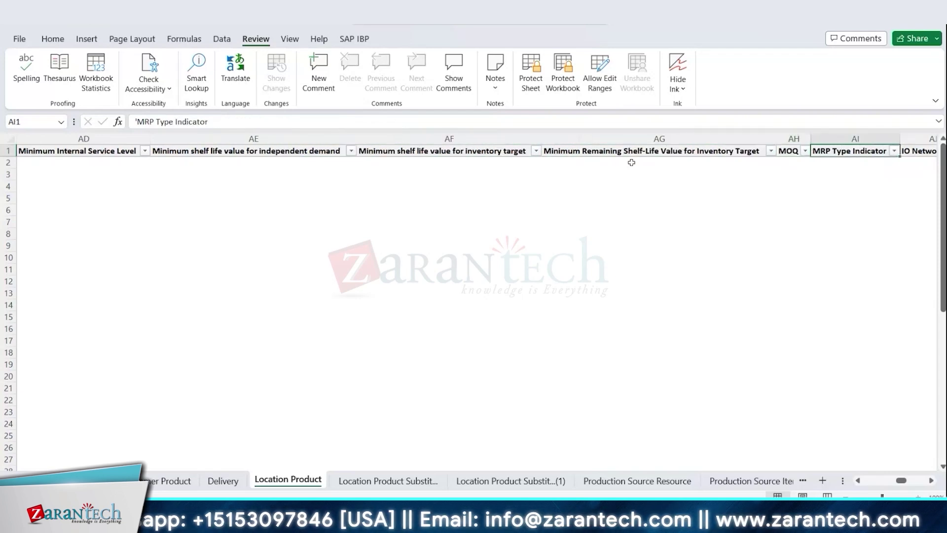
- Examine the MOQ header in column AH and the first records' cells beneath it
key("Left")
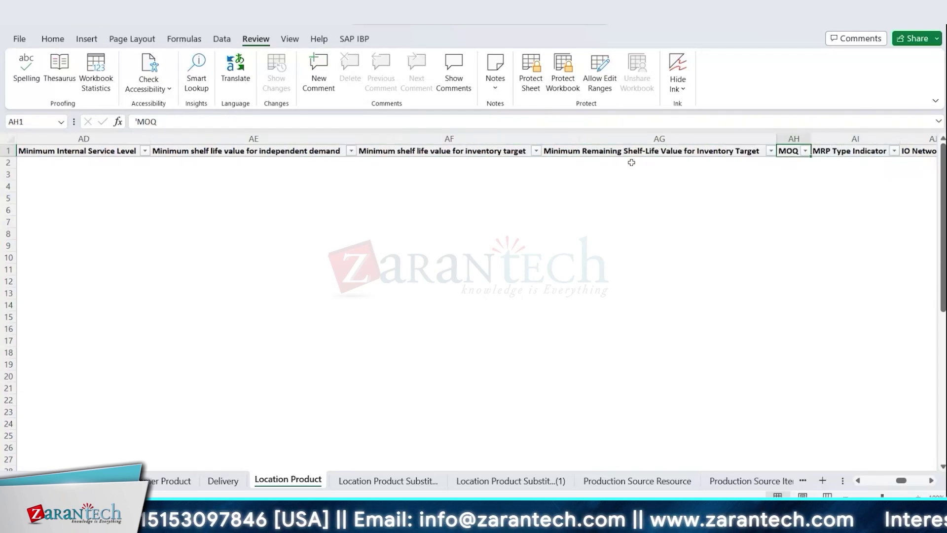
key("Left")
key("Right")
key("Down")
key("Down")
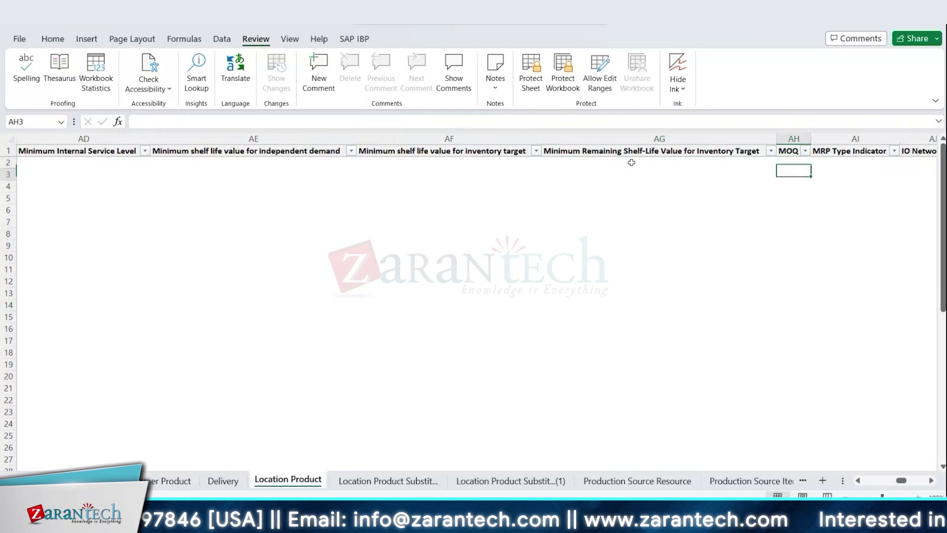
key("Up")
key("Up")
key("Down")
- Return to the key columns and compare the first two records' Location IDs for the same product
key("Left")
key("Left")
key("Left")
key("Left")
key("Left")
key("Left")
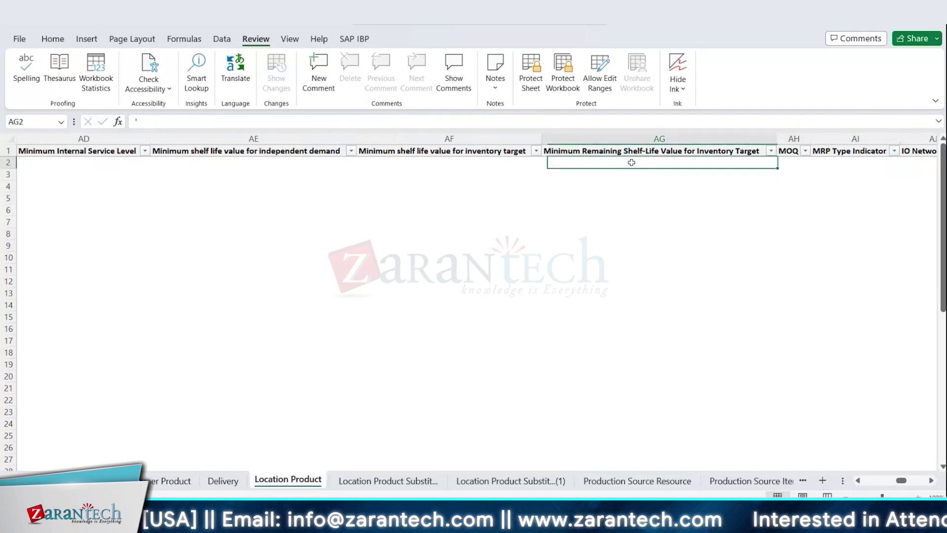
key("Left")
key("Left")
key("Left")
key("Left")
key("Left")
key("Left")
key("Left")
key("Left")
key("Left")
key("Left")
key("Left")
key("Left")
key("Left")
key("Left")
key("Left")
key("Left")
key("Left")
key("Left")
key("Left")
key("Left")
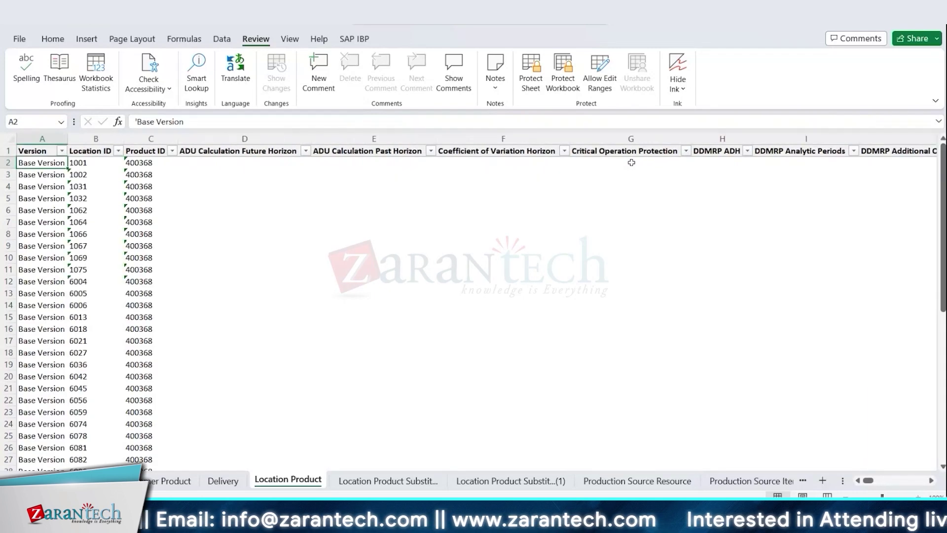
key("Up")
key("Right")
key("Down")
key("Right")
key("Left")
key("Down")
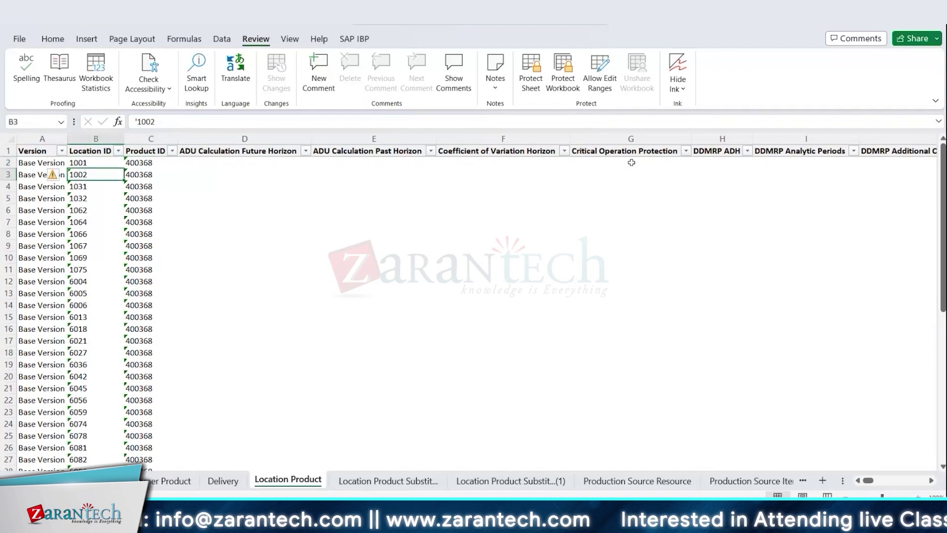
key("Up")
key("Right")
key("Left")
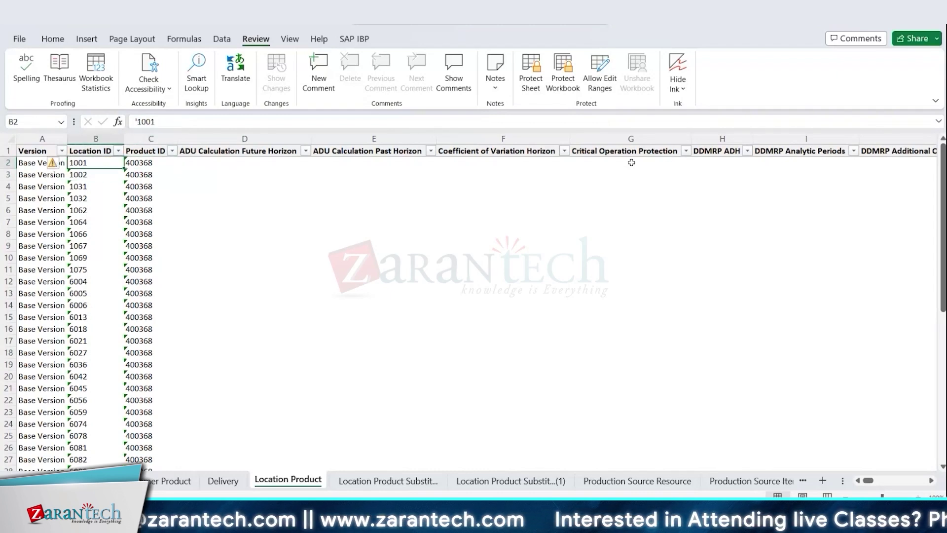
- Highlight the first record's Location ID and Product ID together and review that key combination
key("shift+Right")
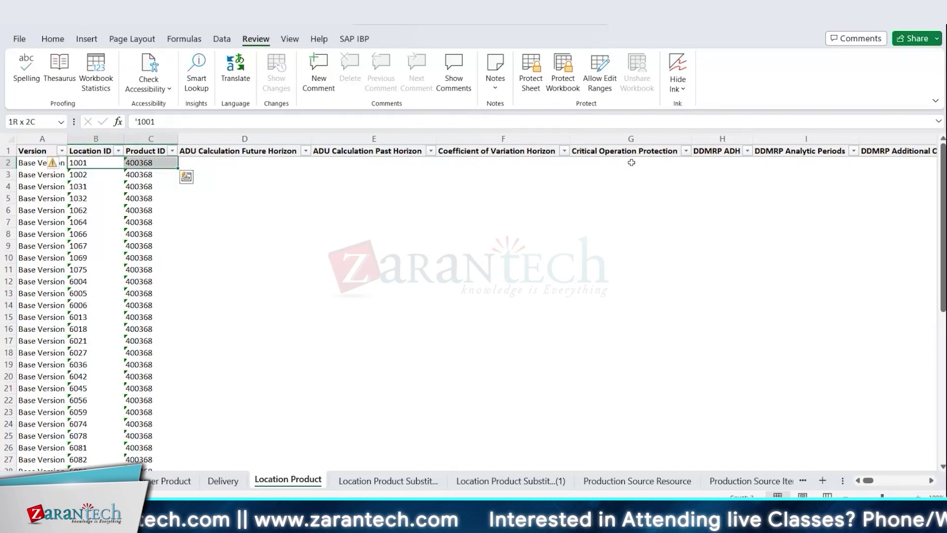
key("Right")
key("Right")
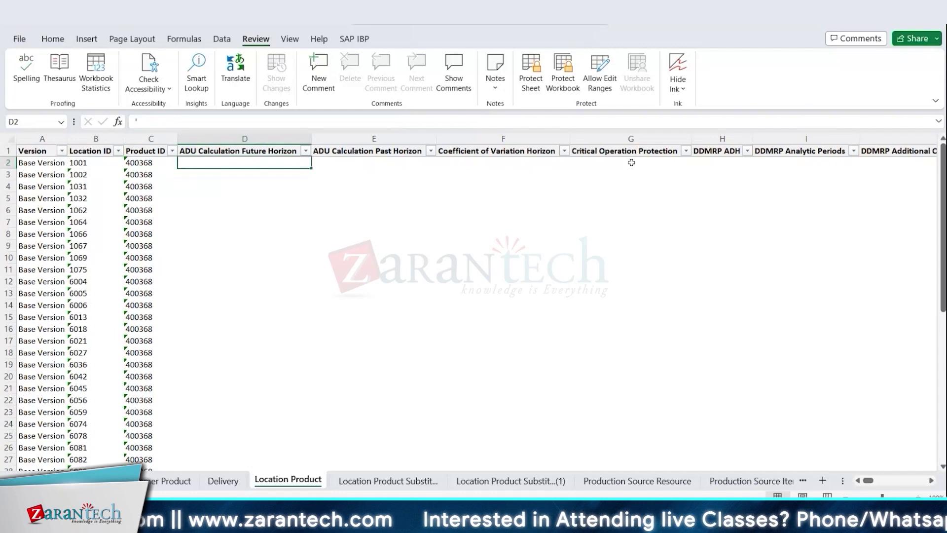
key("Left")
key("Left")
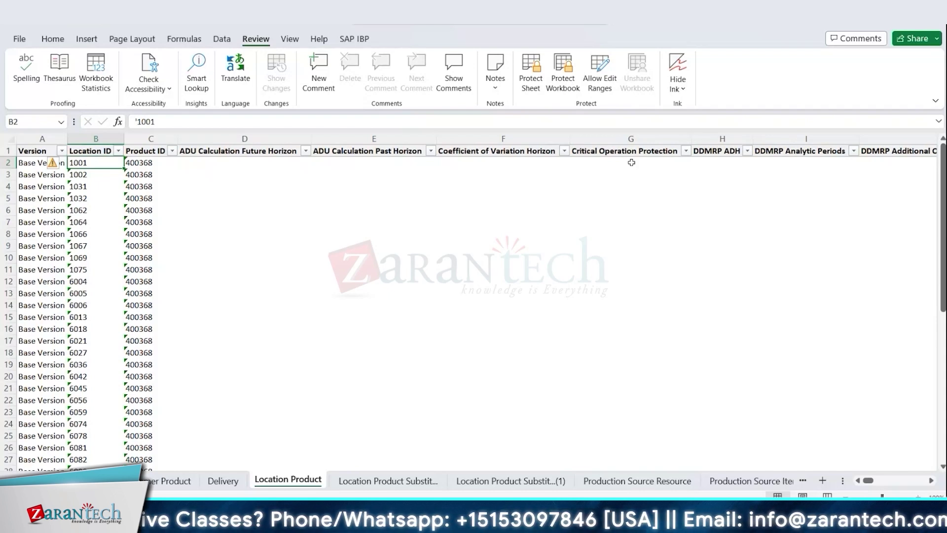
- Move along the first record to the Lot-Sizing Procedure column and examine its value again
key("Right")
key("Right")
key("Right")
key("Right")
key("Right")
key("Right")
key("Right")
key("Right")
key("Right")
key("Right")
key("Right")
key("Right")
key("Right")
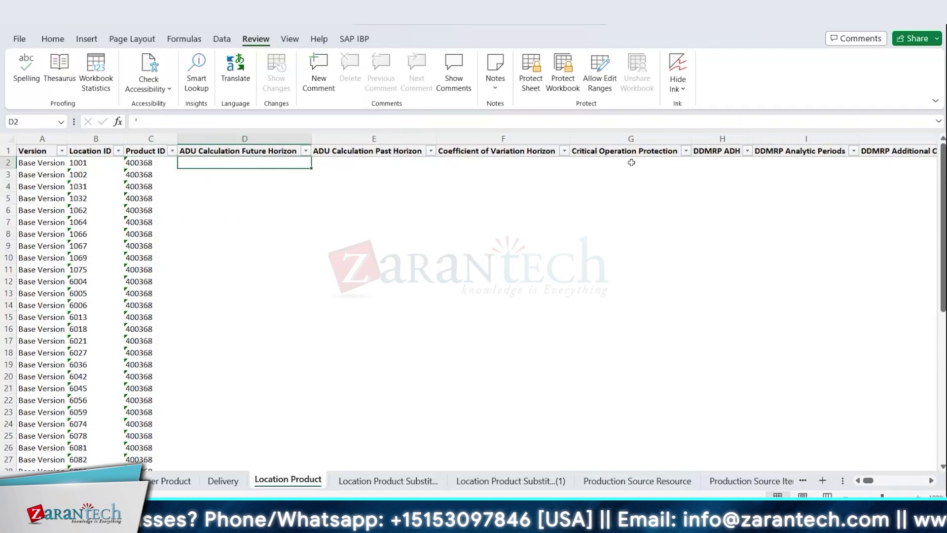
key("Right")
key("Right")
key("Right")
key("Right")
key("Right")
key("Right")
key("Right")
key("Right")
key("Right")
key("Right")
key("Right")
key("Right")
key("Right")
key("Right")
key("Right")
key("Right")
key("Right")
key("Right")
key("Right")
key("Right")
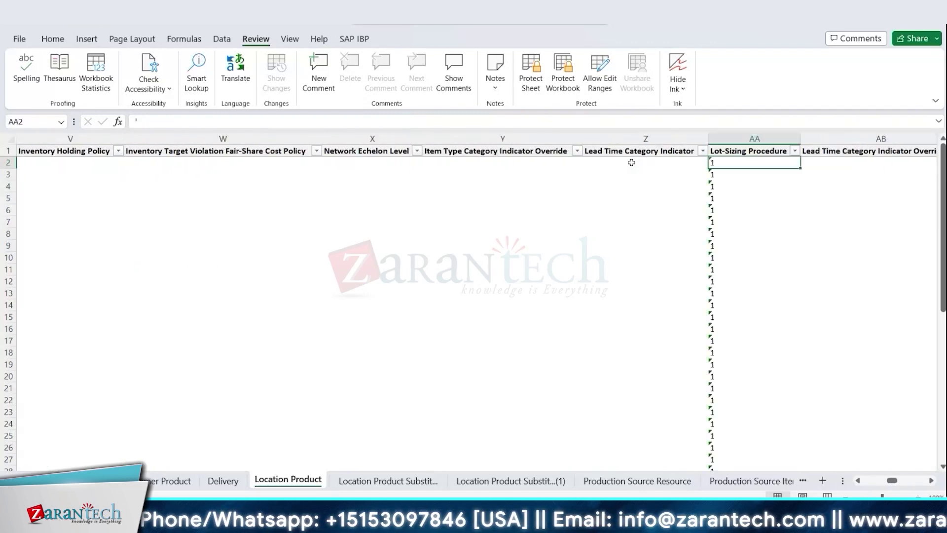
- Scan the first record's attribute columns from Lot-Sizing Procedure through to Variability Category Indicator Override
key("Right")
key("Right")
key("Right")
key("Right")
key("Right")
key("Right")
key("Right")
key("Right")
key("Right")
key("Right")
key("Right")
key("Right")
key("Right")
key("Right")
key("Right")
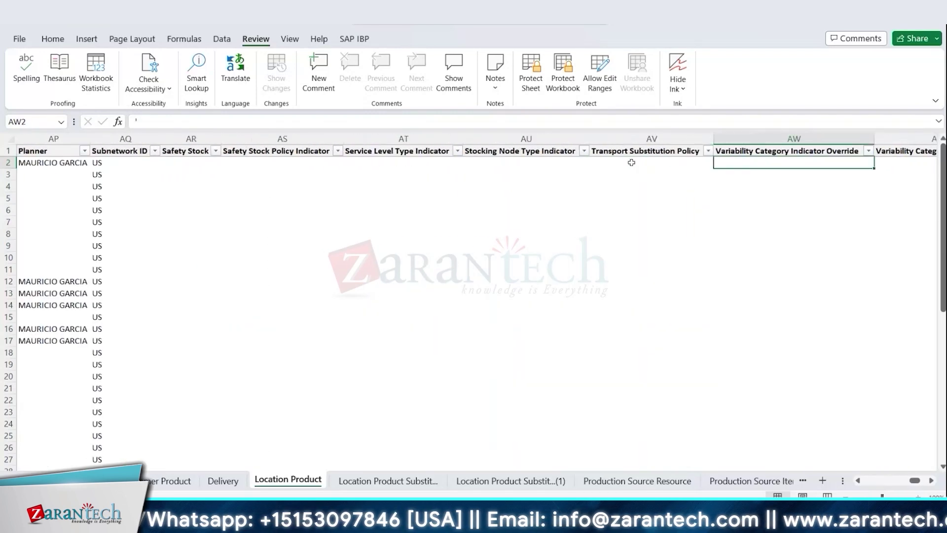
- Return to the MRP Type Indicator column and examine its header and the first two records' cells
key("Left")
key("Left")
key("Left")
key("Left")
key("Left")
key("Left")
key("Left")
key("Left")
key("Left")
key("Left")
key("Left")
key("Left")
key("Left")
key("Left")
key("Left")
key("Left")
key("Left")
key("Left")
key("Left")
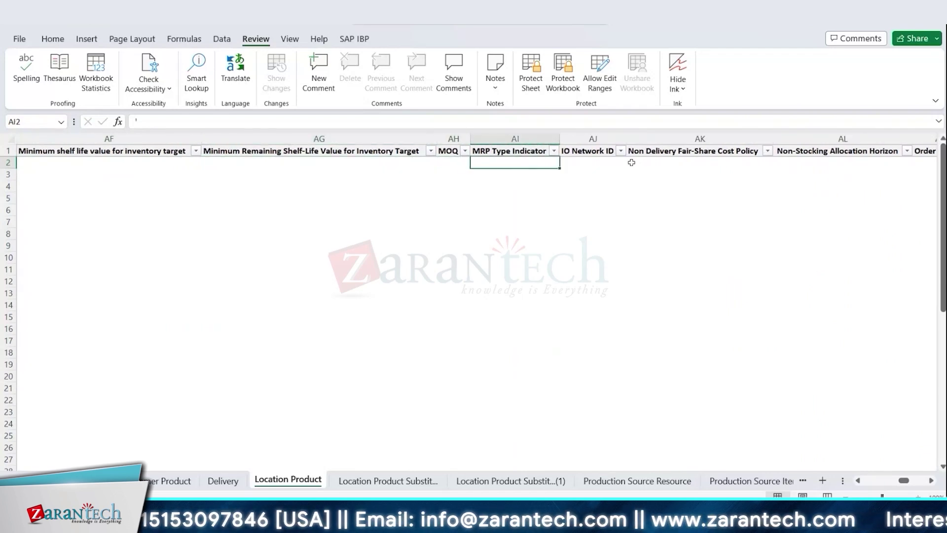
key("Up")
key("Right")
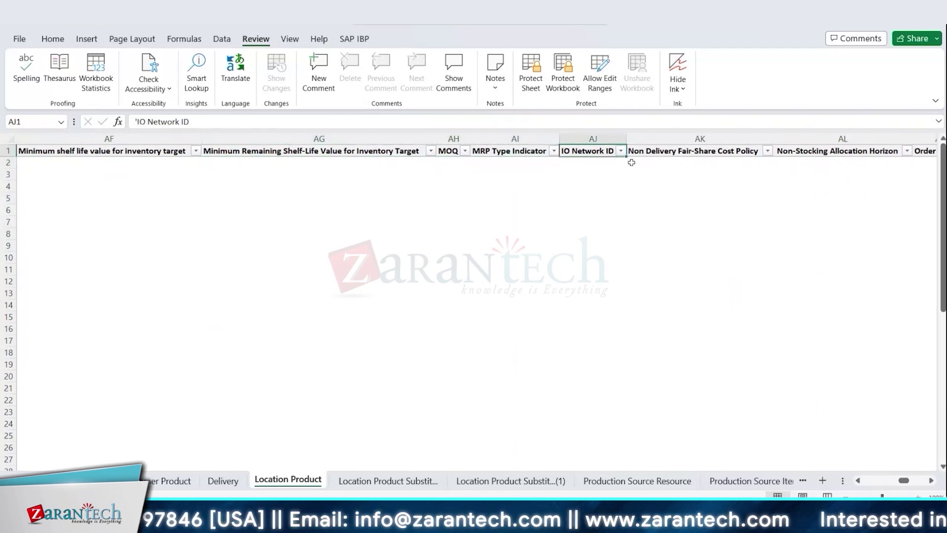
key("Left")
key("Left")
key("Right")
key("Down")
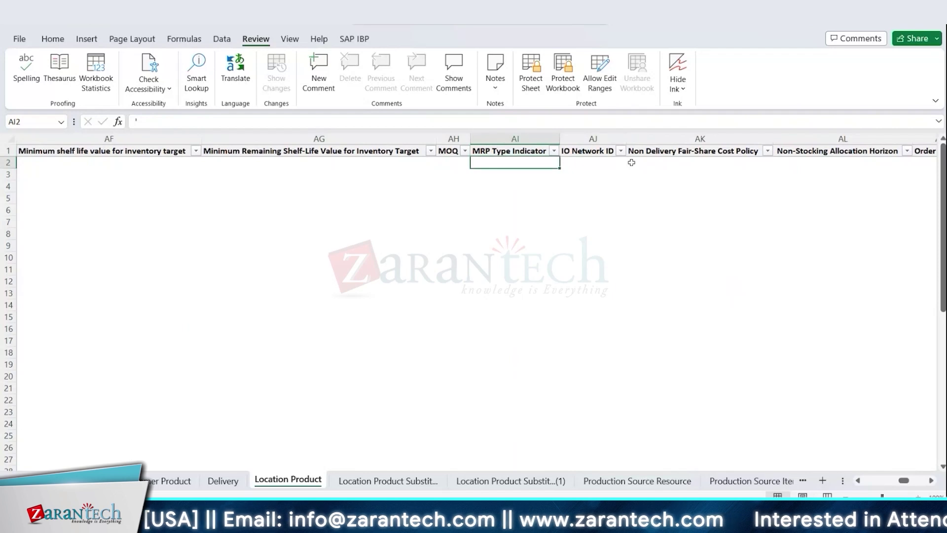
key("Up")
key("Down")
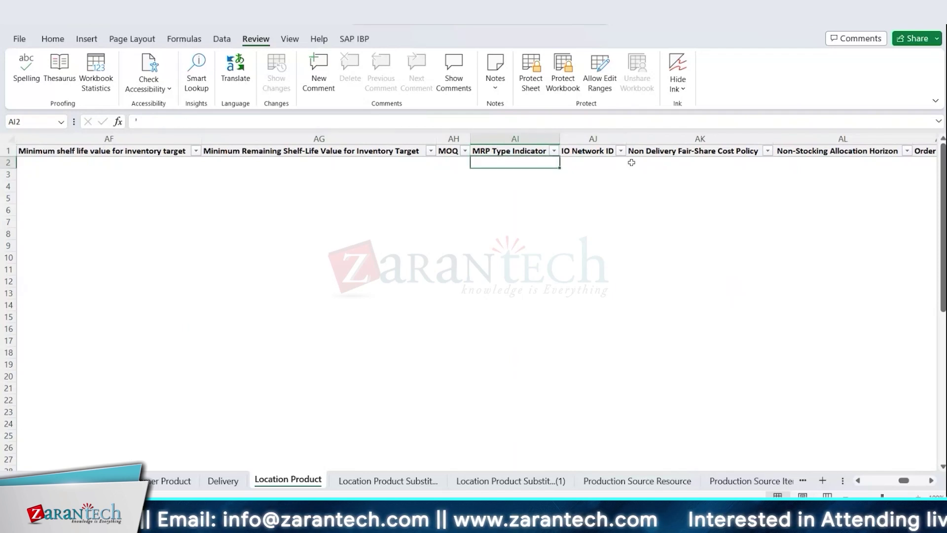
key("Down")
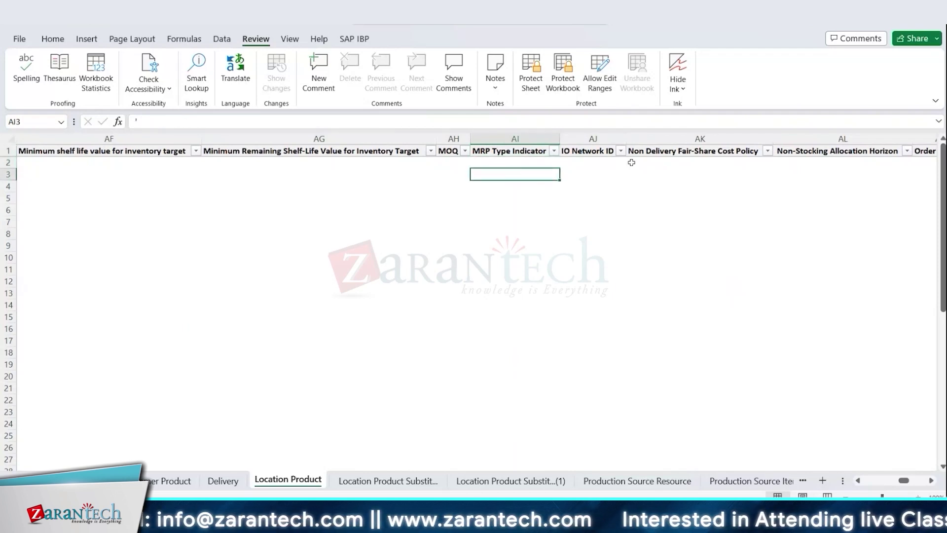
key("Up")
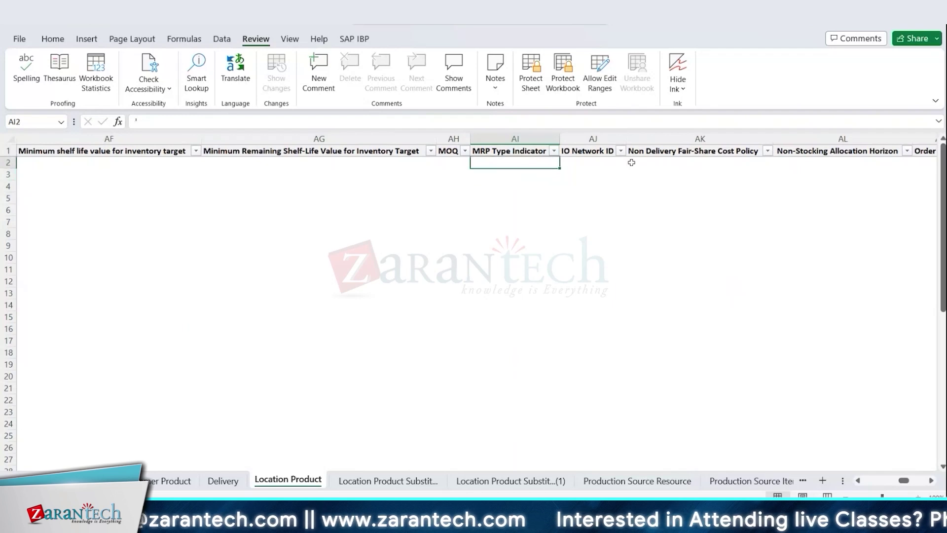
- Find the Periods Between Replenishment column and highlight its header together with the first two records' cells
key("Up")
key("Right")
key("Right")
key("Right")
key("Right")
key("Right")
key("Right")
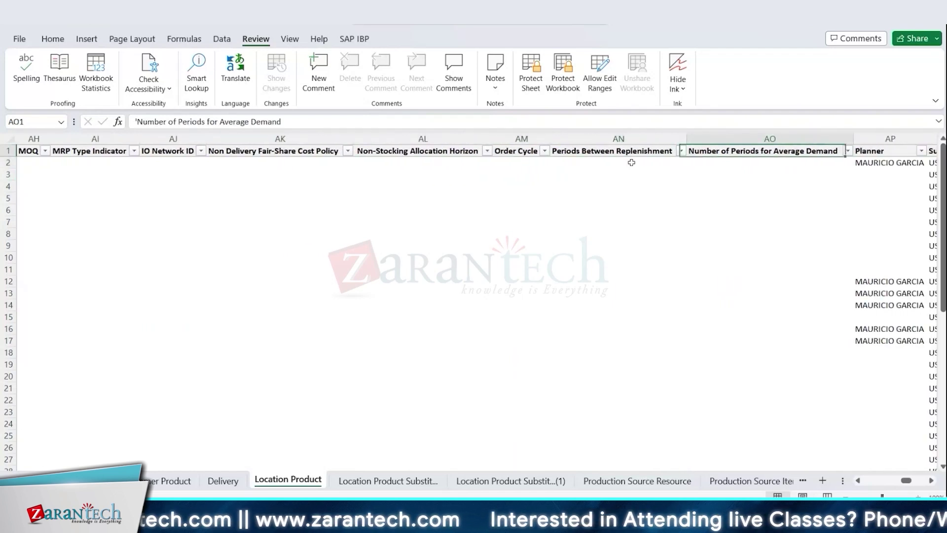
key("Left")
key("shift+Down")
key("shift+Down")
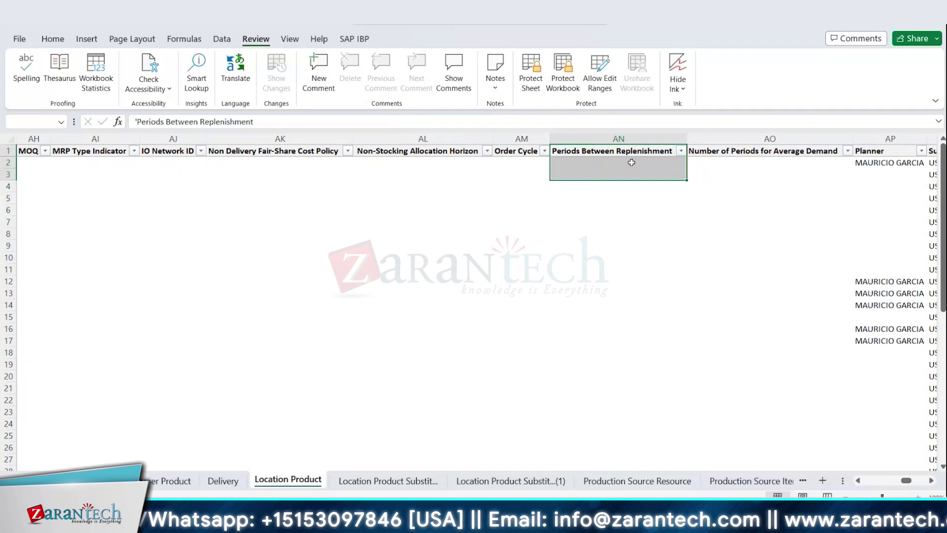
- Move along the header row past Planner and Subnetwork ID to examine the Safety Stock attribute
key("Right")
key("Right")
key("Right")
key("Right")
key("Right")
key("Left")
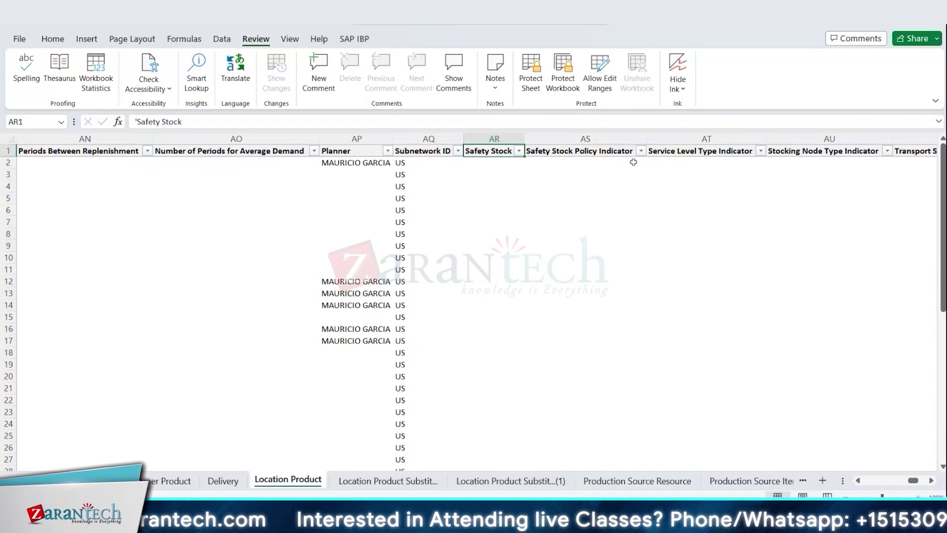
- Review the remaining attribute headers up to Variability Category Indicator and return to the Safety Stock header
key("Right")
key("Right")
key("Right")
key("Right")
key("Right")
key("Right")
key("Right")
key("Right")
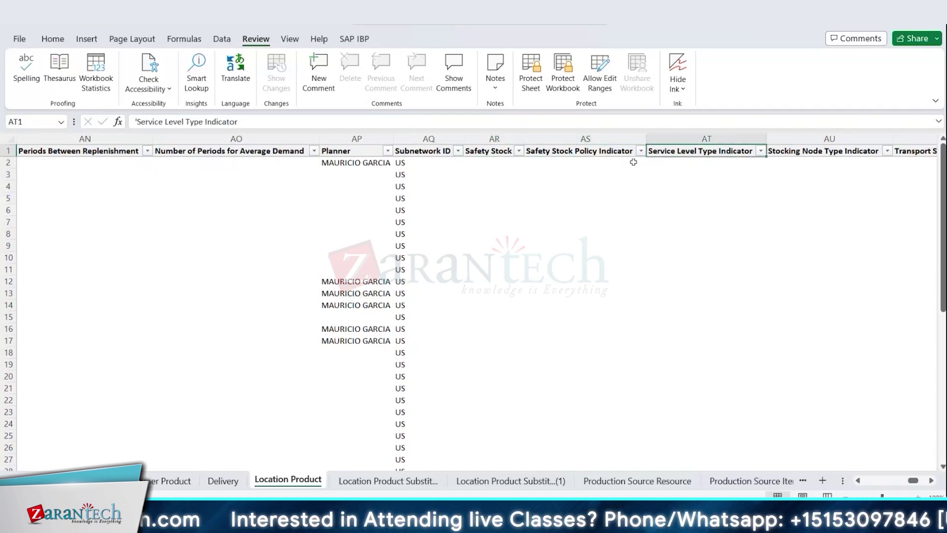
key("Left")
key("Left")
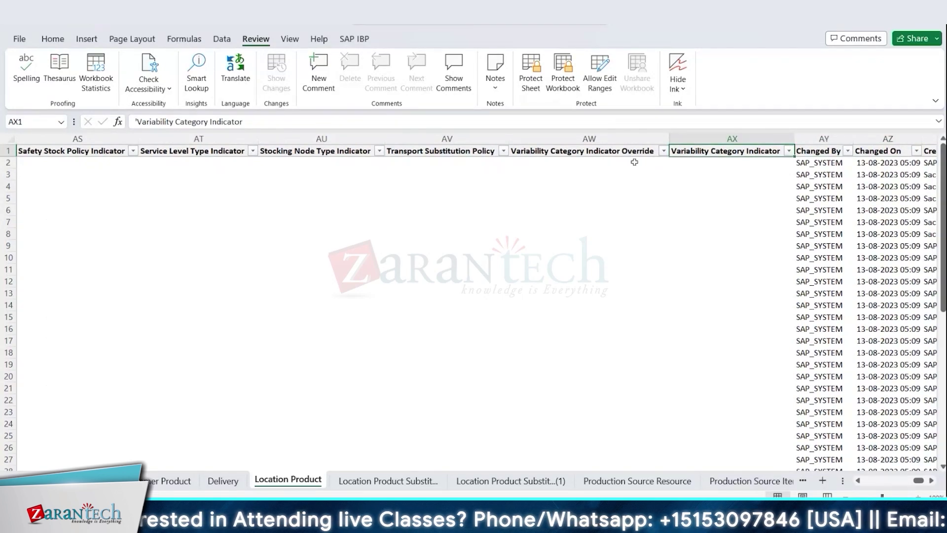
key("Left")
key("Left")
key("Left")
key("Left")
key("Left")
key("Left")
key("Left")
key("Left")
key("Right")
key("Right")
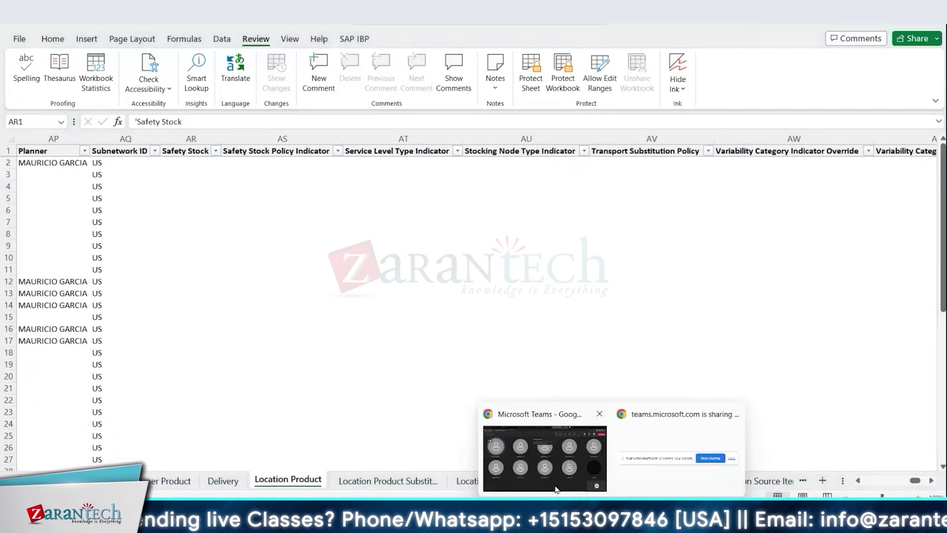
- Check the Microsoft Teams meeting window and switch to the Supply Plan workbook in Excel
left_click(556, 478)
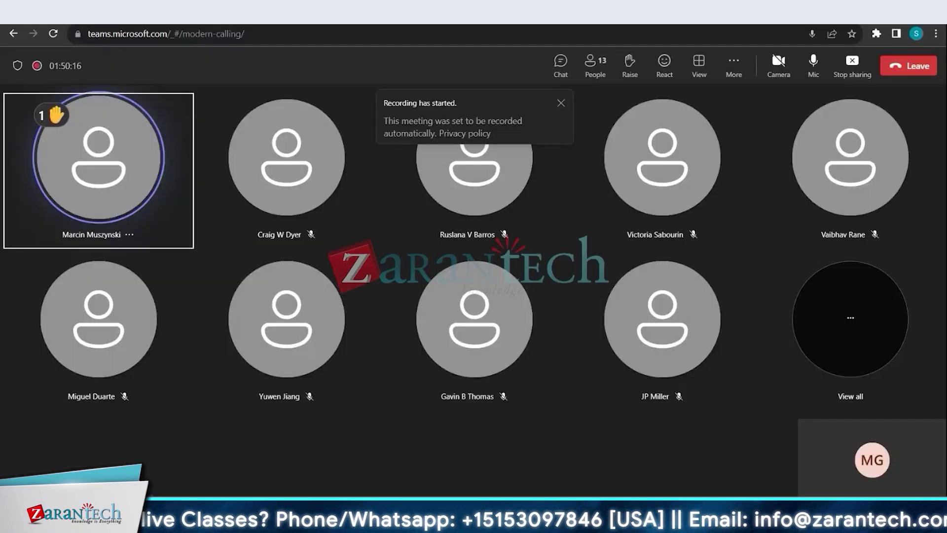
mouse_move(481, 524)
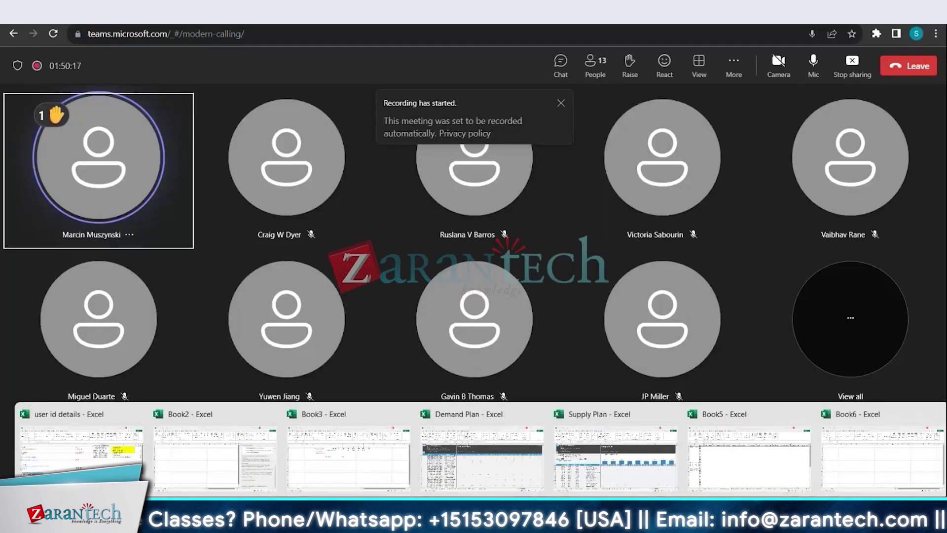
left_click(616, 480)
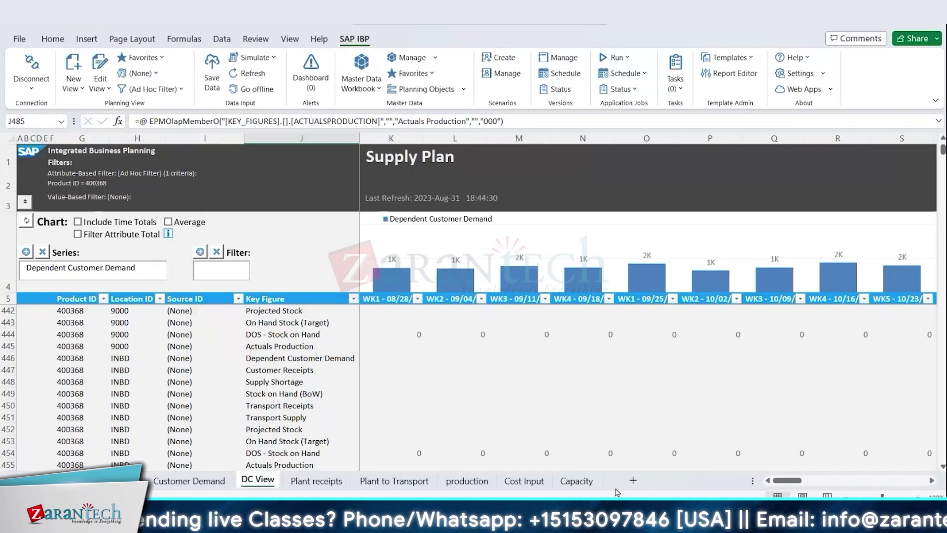
- Look at the Transport Supply and Stock on Hand (BoW) key figures for location INBD in the DC View
left_click(308, 417)
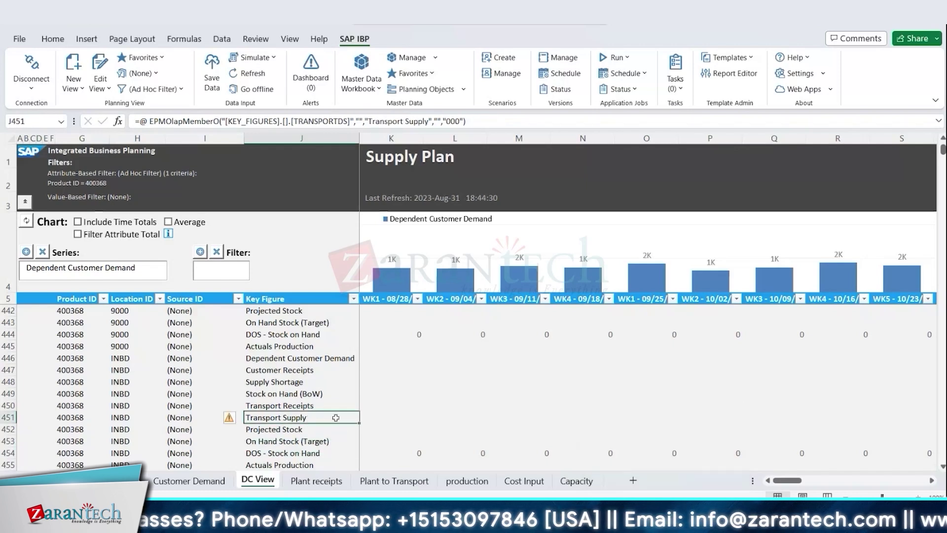
left_click(324, 394)
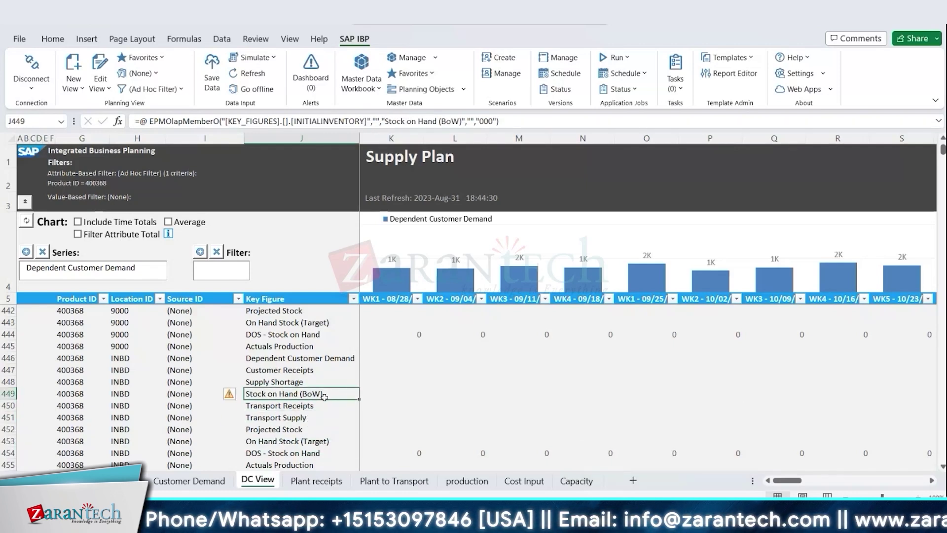
scroll(371, 402, "down", 1)
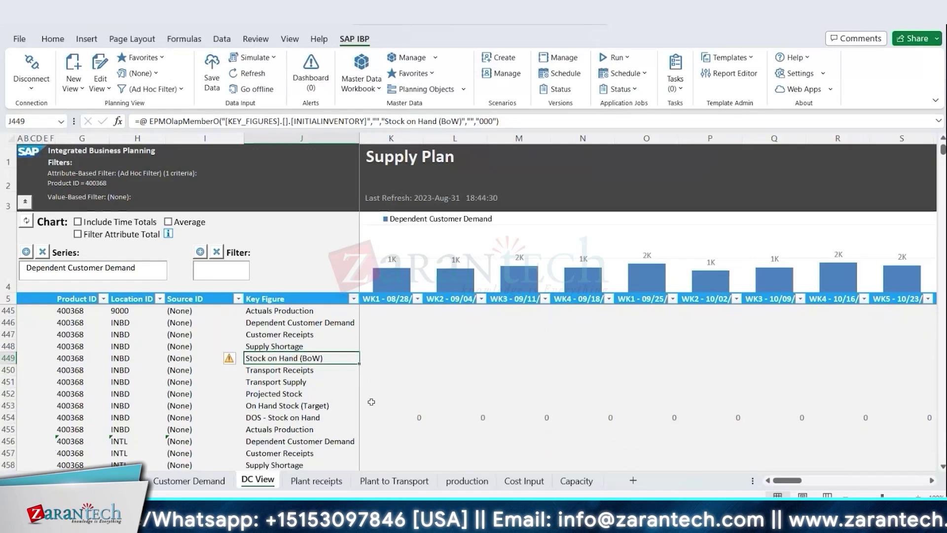
scroll(372, 402, "up", 8)
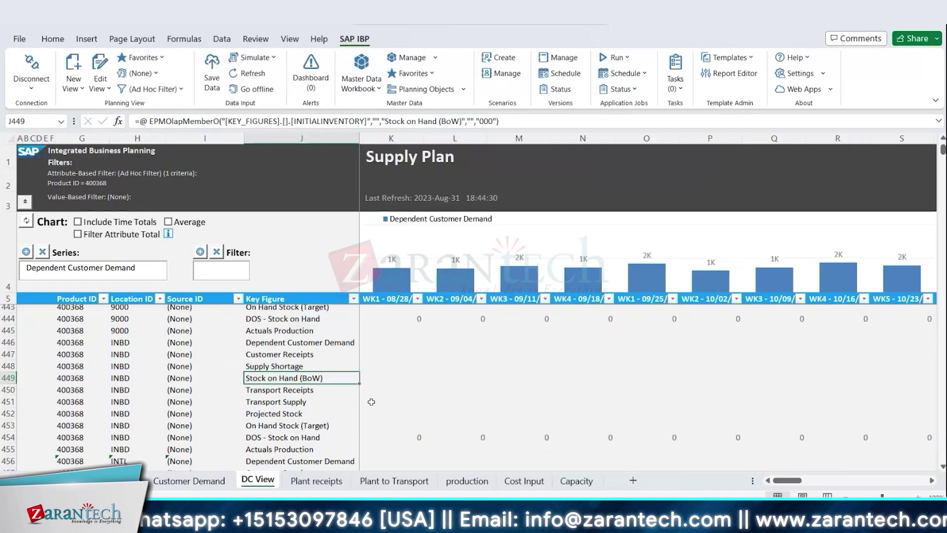
- Go through location 1001's key figures from Dependent Customer Demand to On Hand Stock (Target) in the DC View
left_click(327, 301)
key("Down")
key("Down")
key("Down")
key("Down")
key("Down")
key("Down")
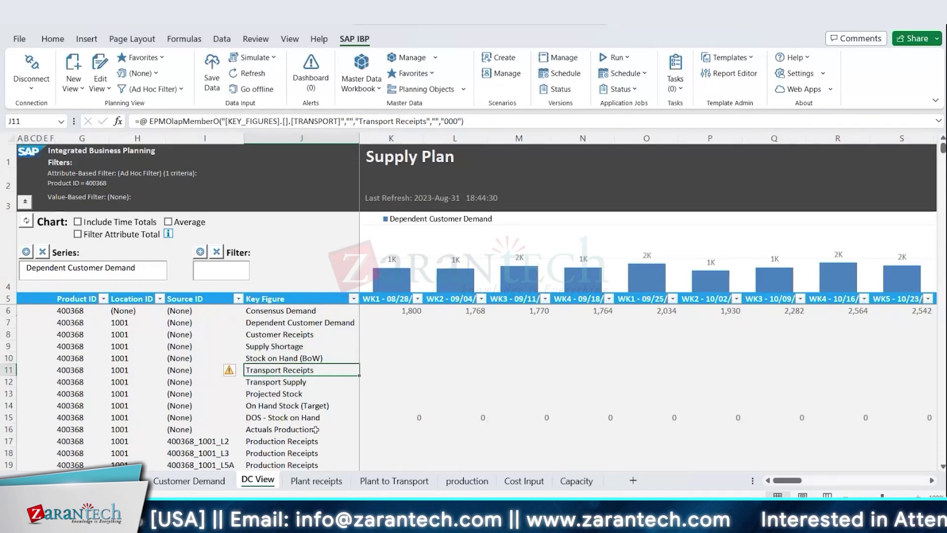
left_click(316, 408)
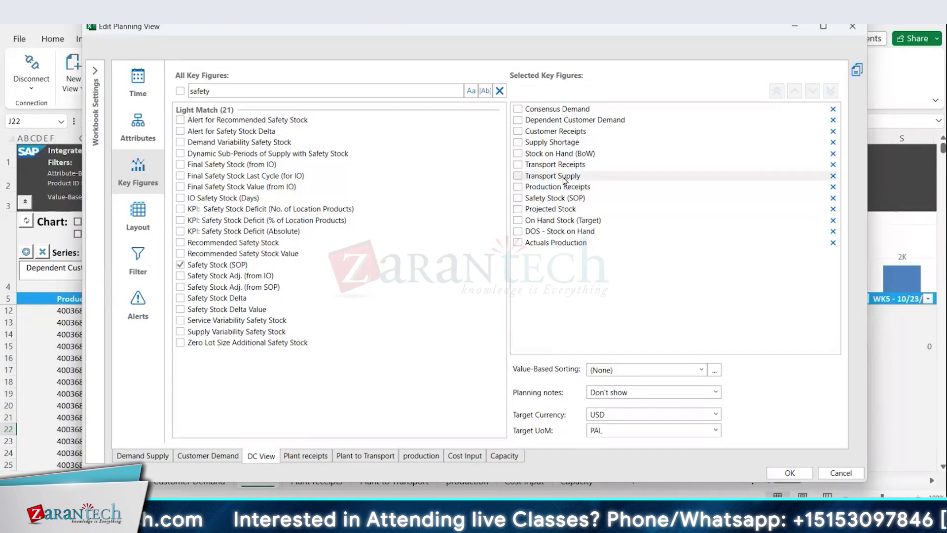
- Add the Target Subperiods of Supply key figure to the DC View directly below Safety Stock (SOP) and apply the planning view
triple_click(303, 93)
key("BackSpace")
type("target")
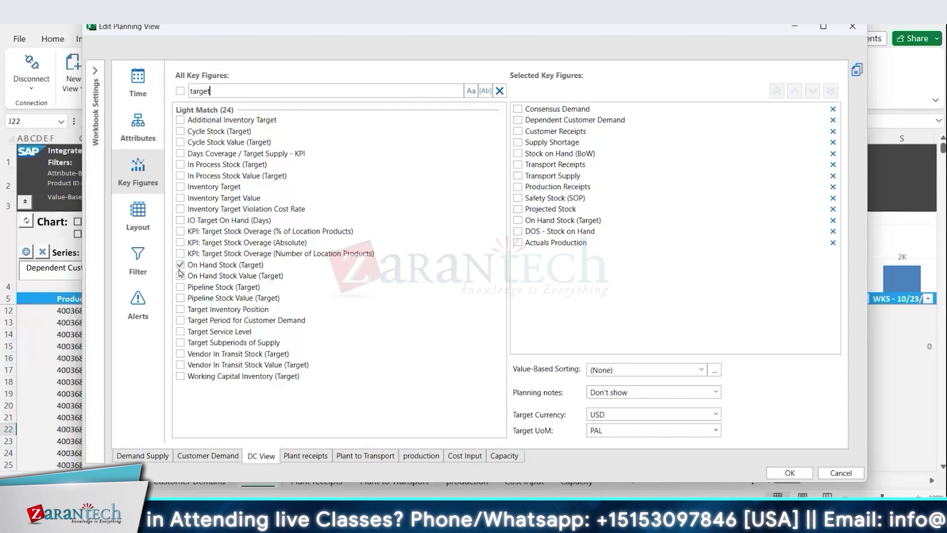
left_click(263, 94)
type("sub")
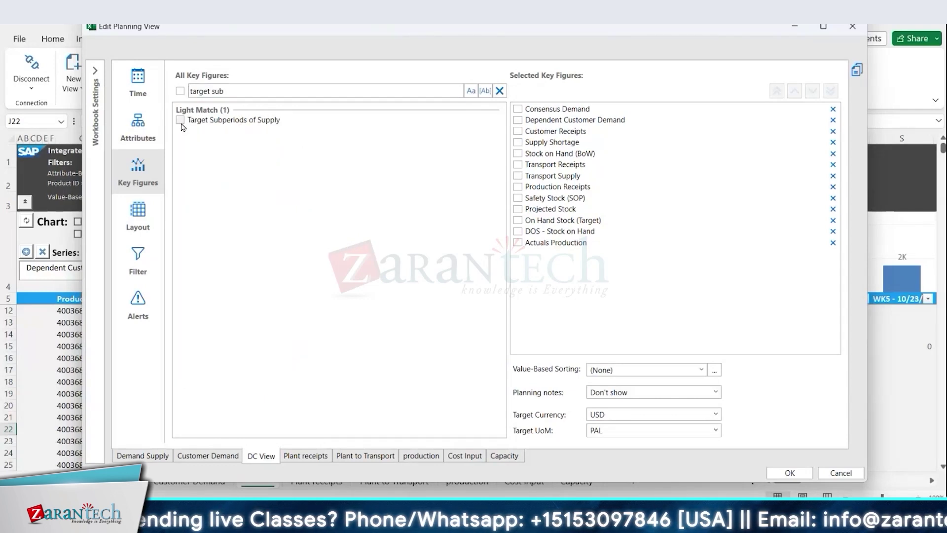
left_click(180, 119)
left_click_drag(544, 254, 567, 201)
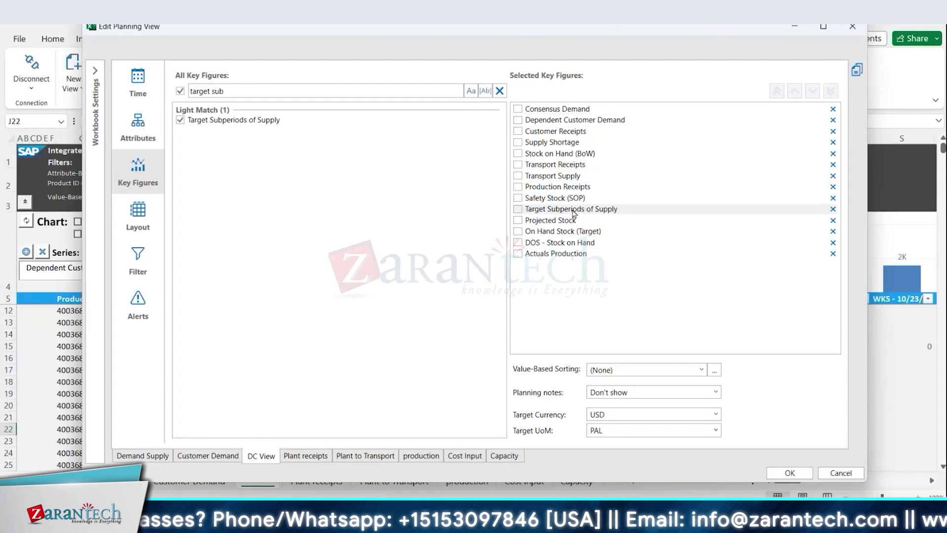
left_click(789, 472)
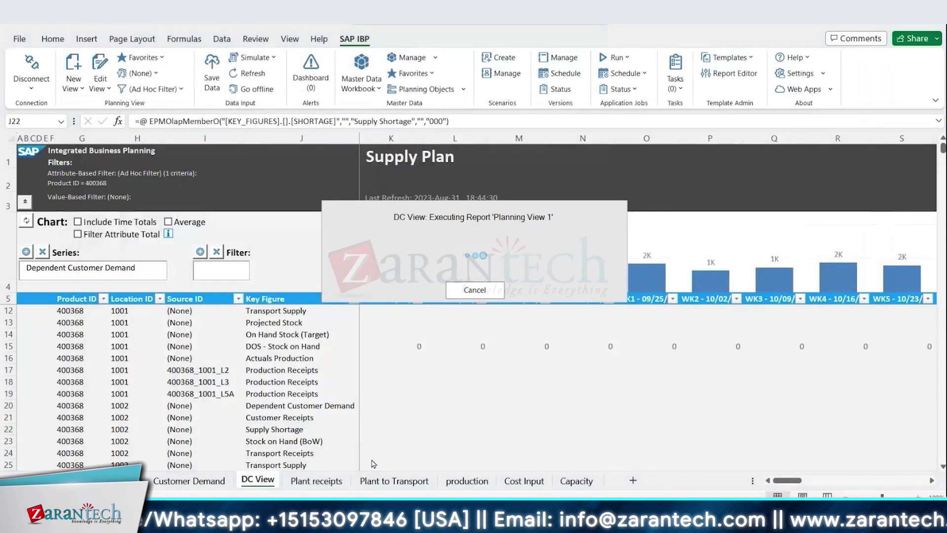
- Examine location 1001's first-week Target Subperiods of Supply against Safety Stock (SOP) and the following week's Consensus Demand
left_click(321, 405)
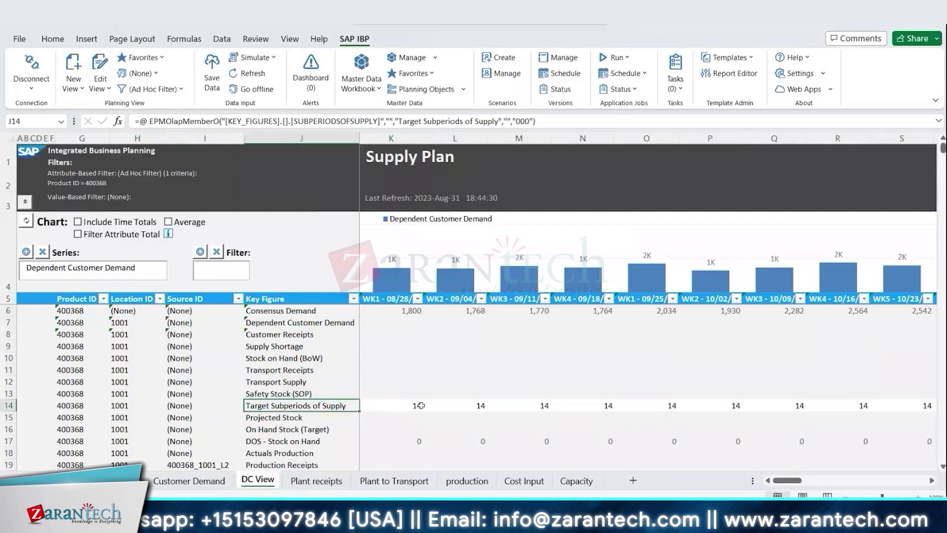
left_click(394, 405)
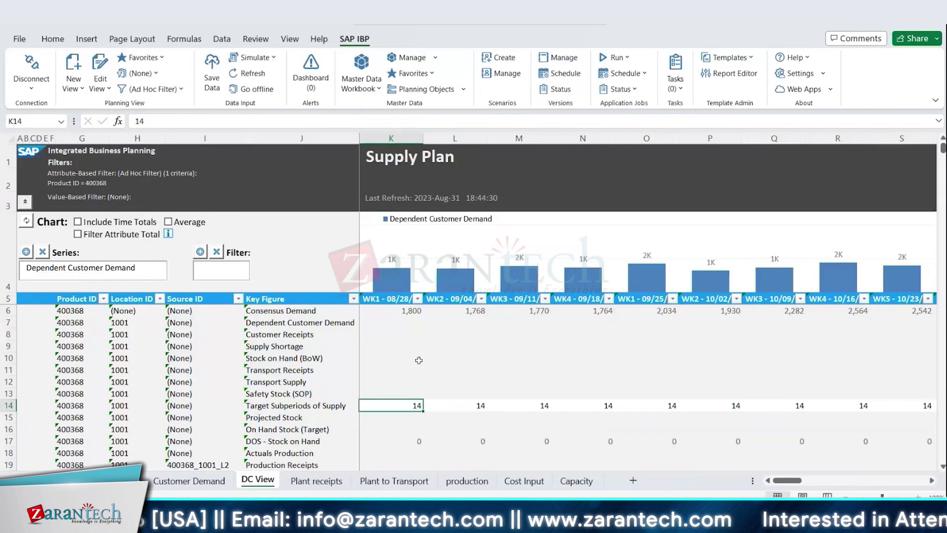
left_click(312, 396)
left_click(413, 391)
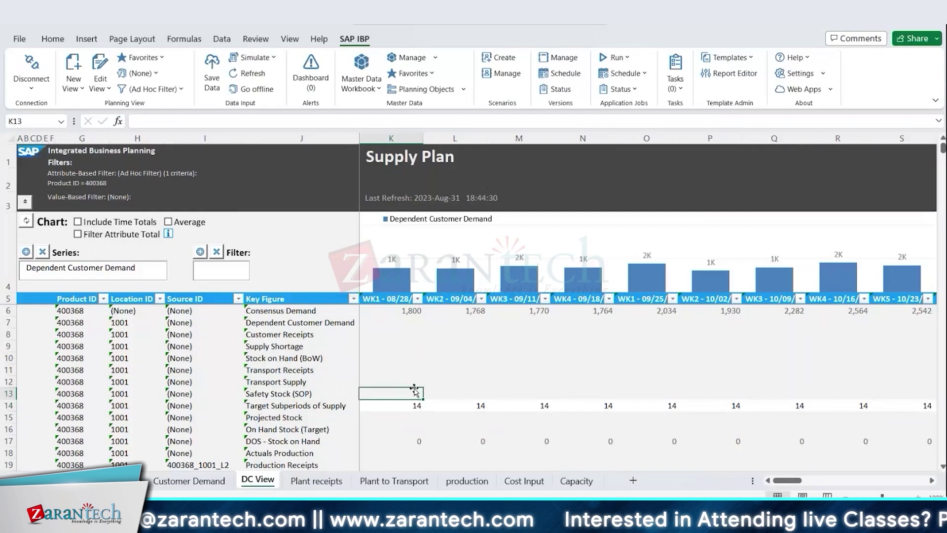
left_click(416, 404)
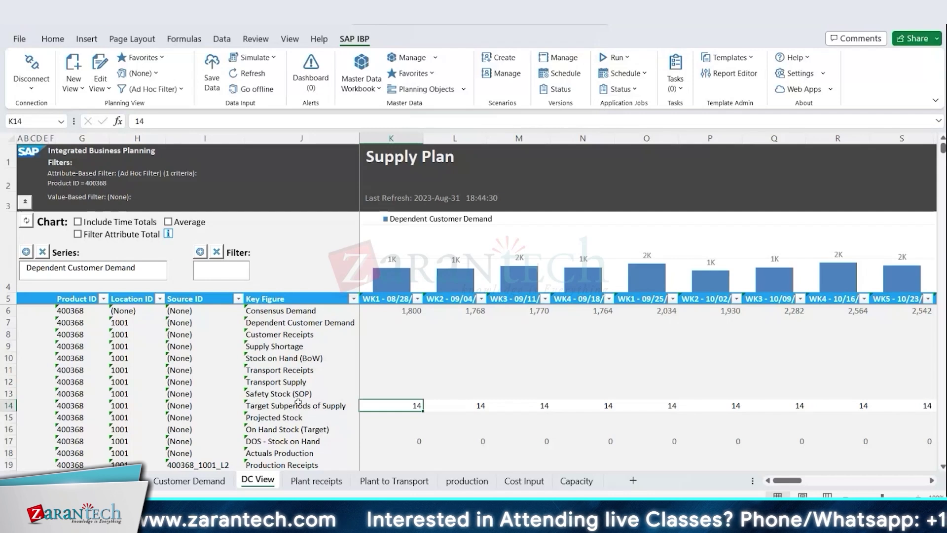
left_click_drag(298, 401, 479, 404)
left_click(419, 405)
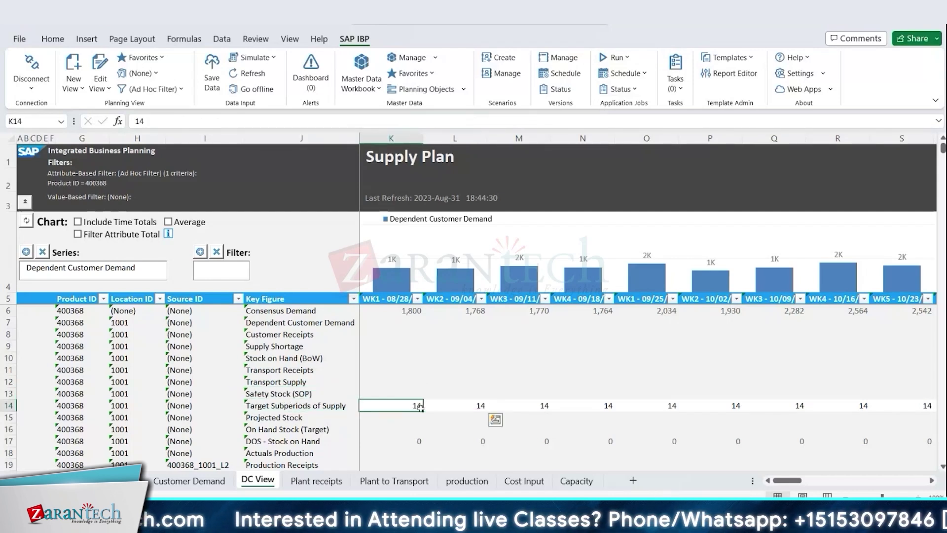
left_click(483, 311)
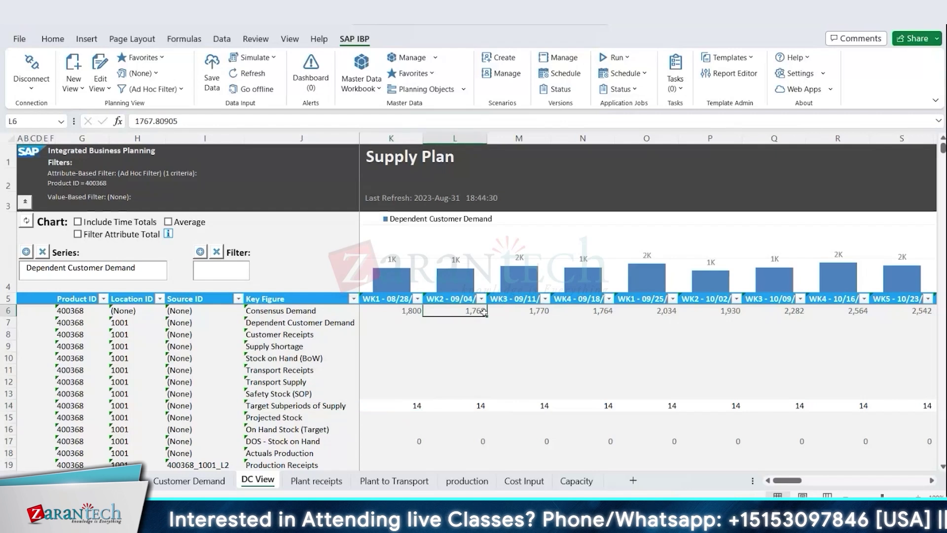
left_click(422, 403)
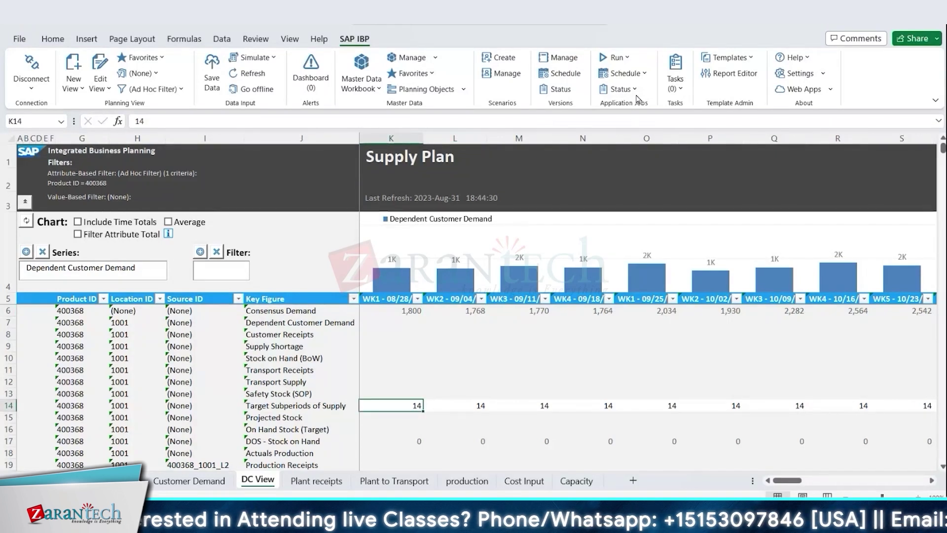
- Look over the application jobs that can be run, including S&OP Operator, and return to the Target Subperiods of Supply key figure
left_click(627, 59)
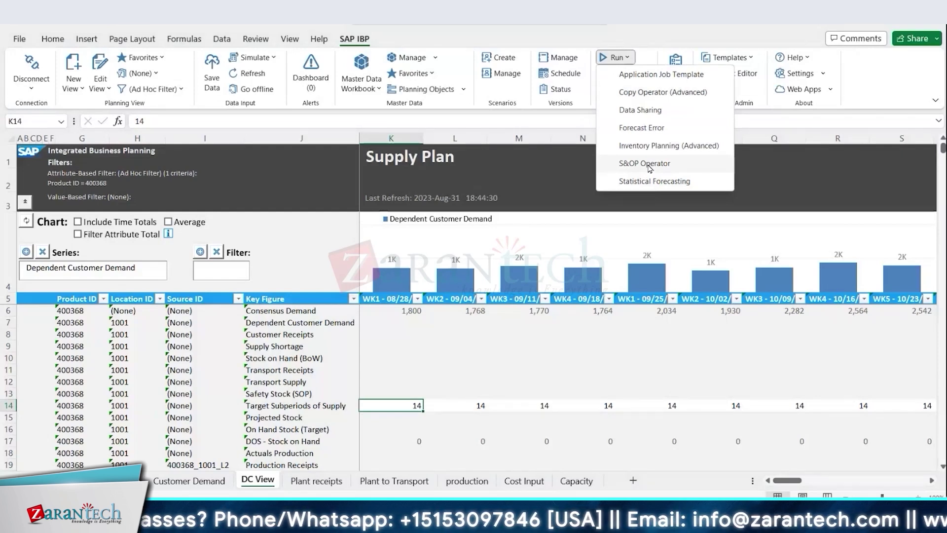
left_click(315, 414)
left_click(309, 405)
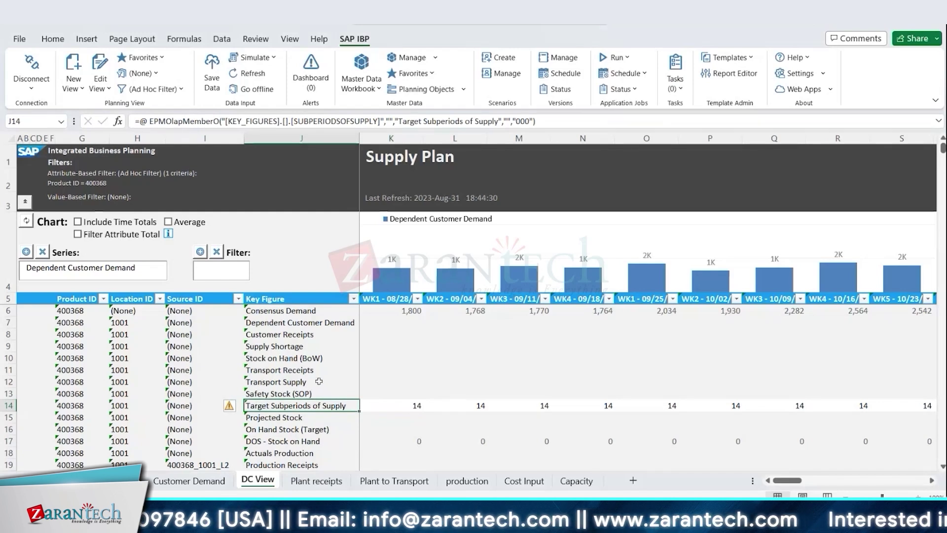
- Filter the DC View's Key Figure column to Safety Stock (SOP), Target Subperiods of Supply and On Hand Stock (Target)
scroll(319, 381, "down", 1)
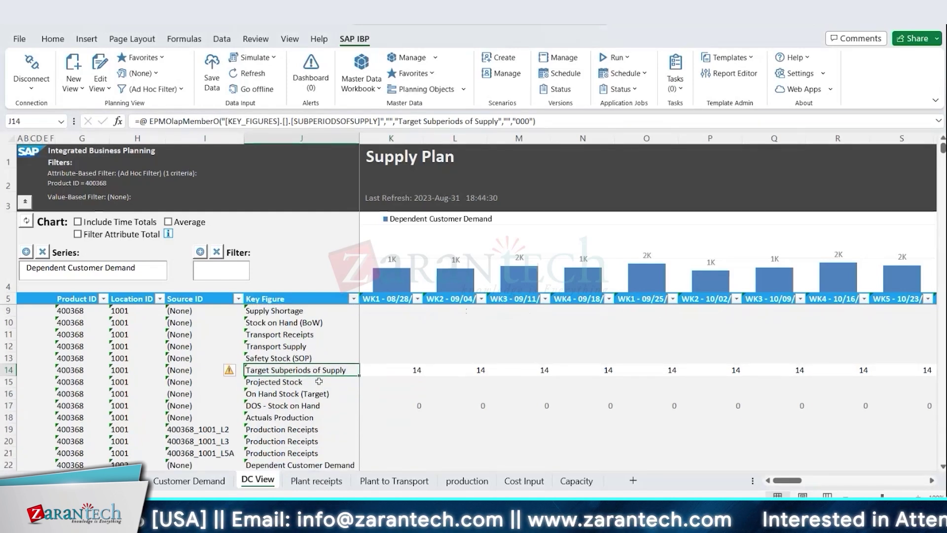
scroll(319, 382, "up", 1)
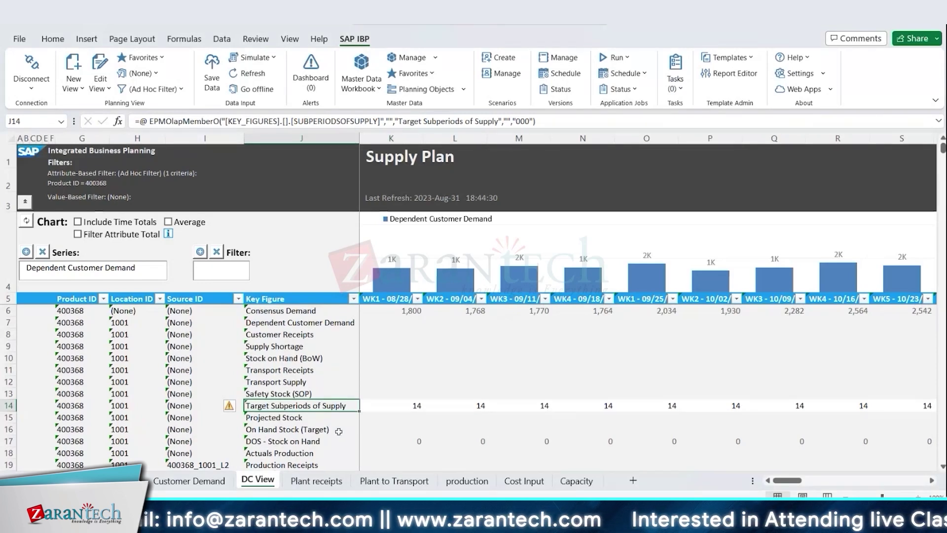
scroll(303, 435, "down", 2)
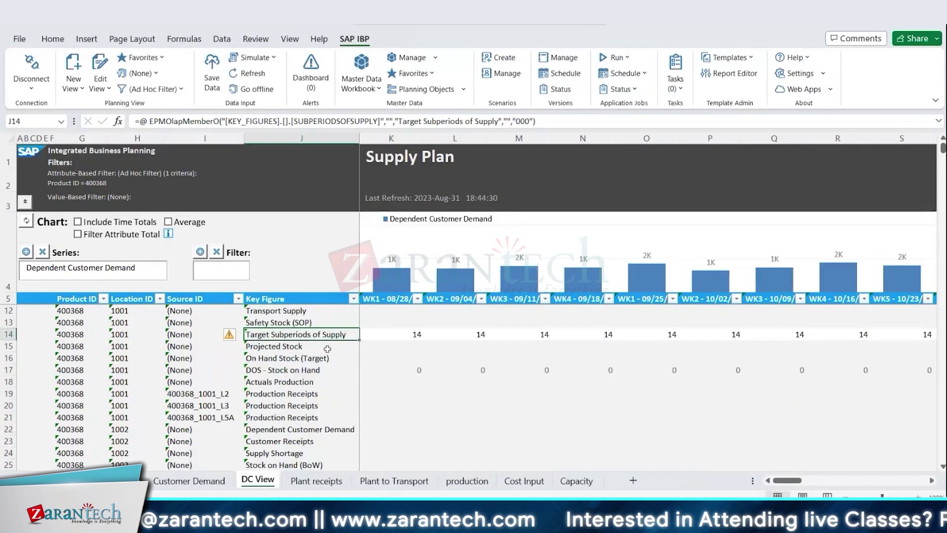
left_click(353, 298)
left_click(281, 146)
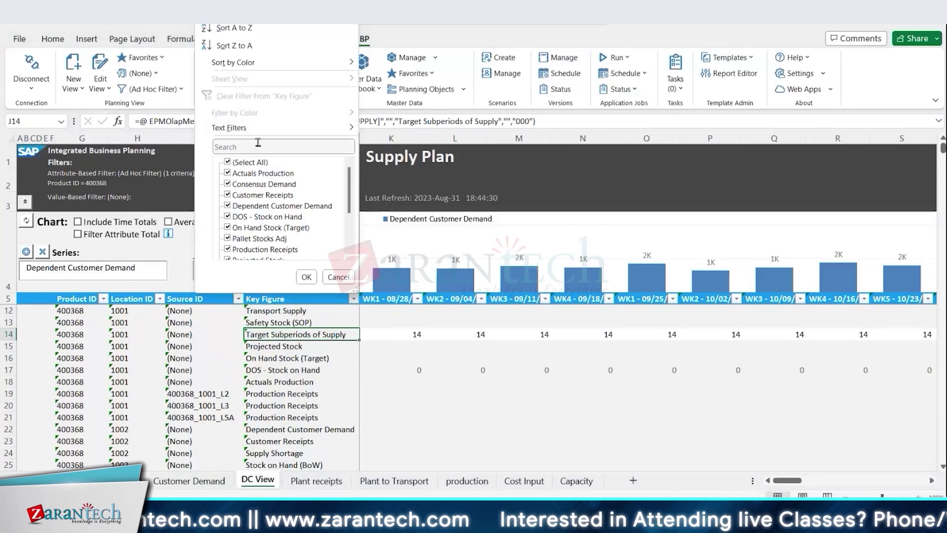
type("tareg")
key("BackSpace")
key("BackSpace")
key("BackSpace")
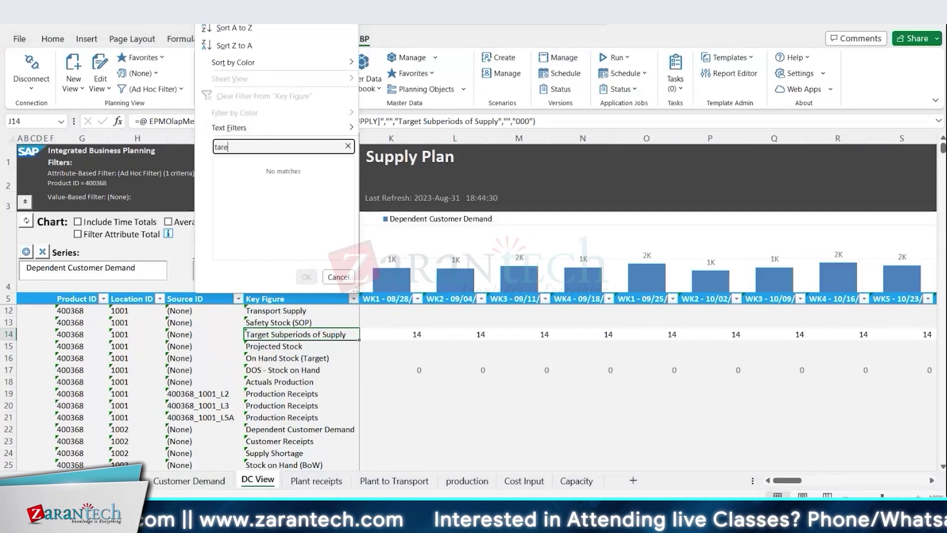
type("rget")
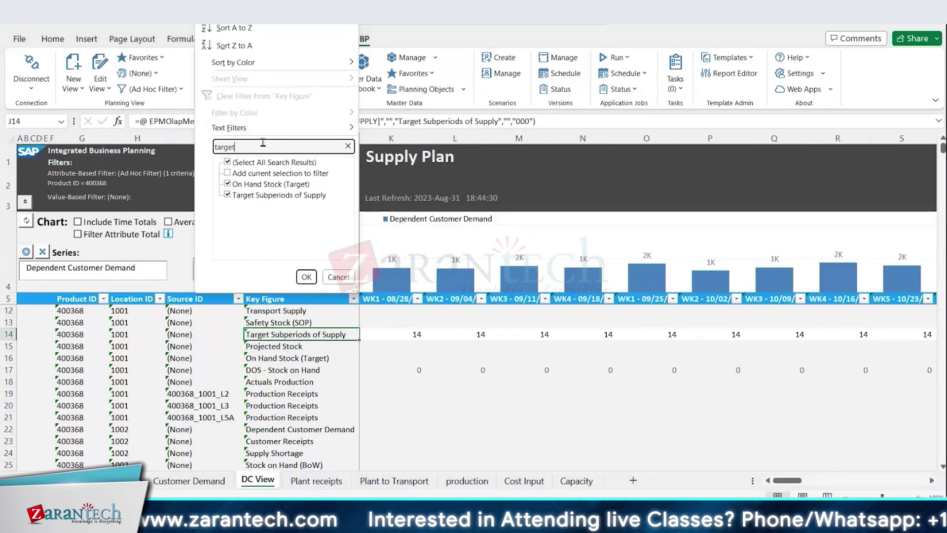
left_click(307, 278)
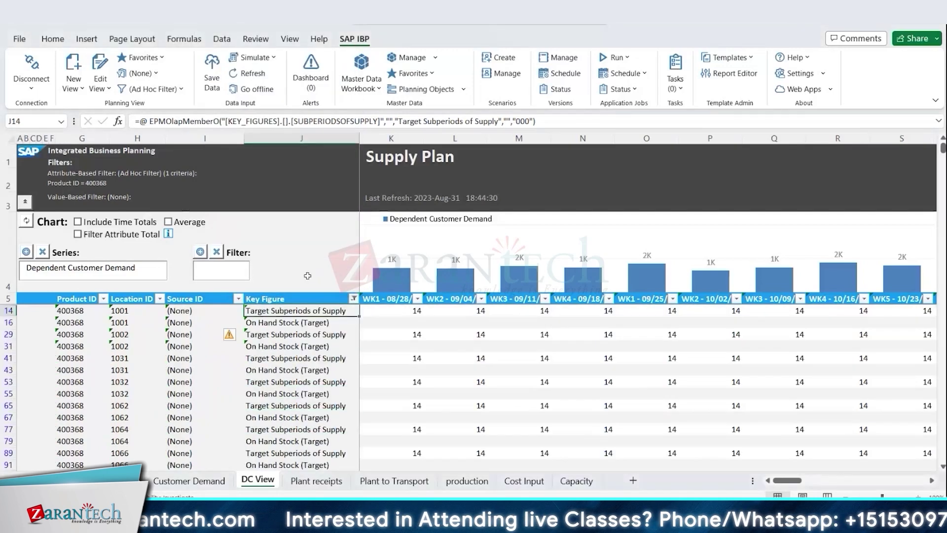
left_click(322, 325)
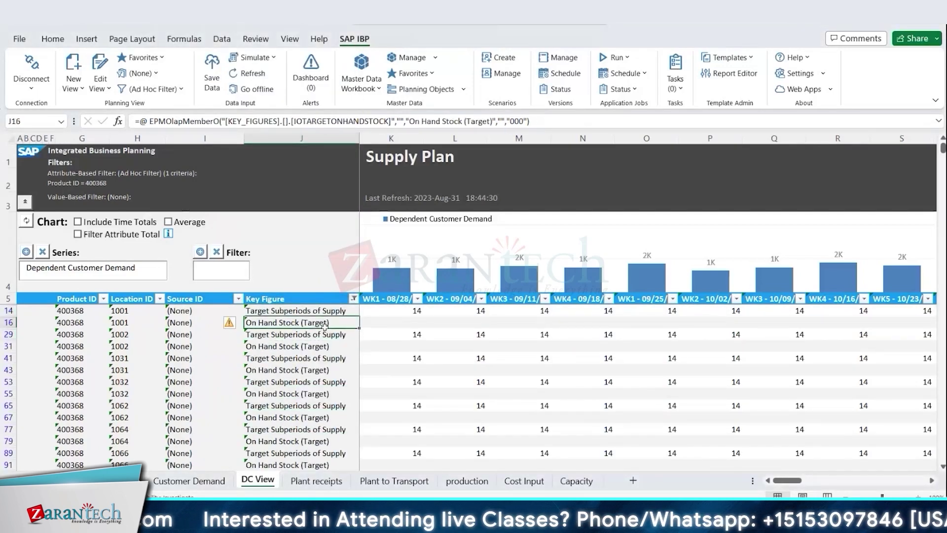
left_click(354, 299)
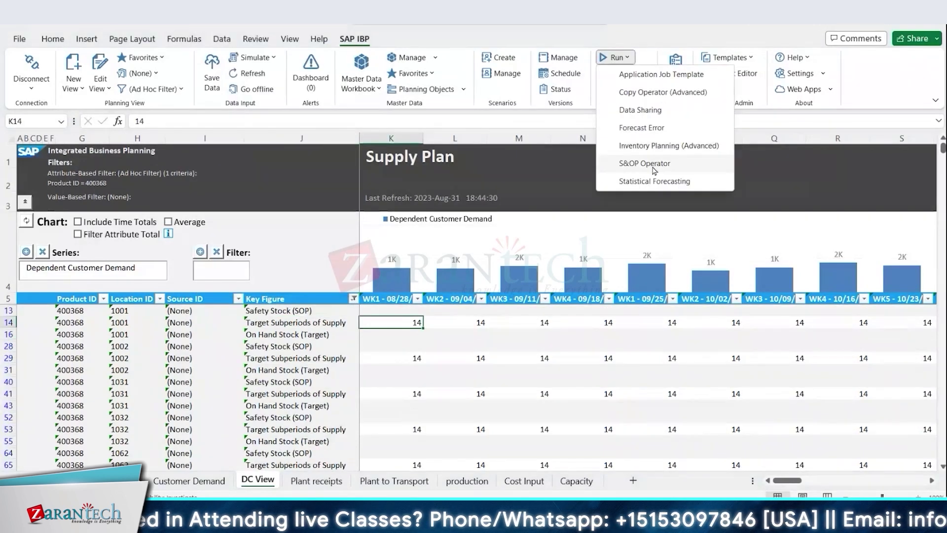
- Run the S&OP Operator once with the Time-Series-Based Supply Planning Heuristic
left_click(655, 168)
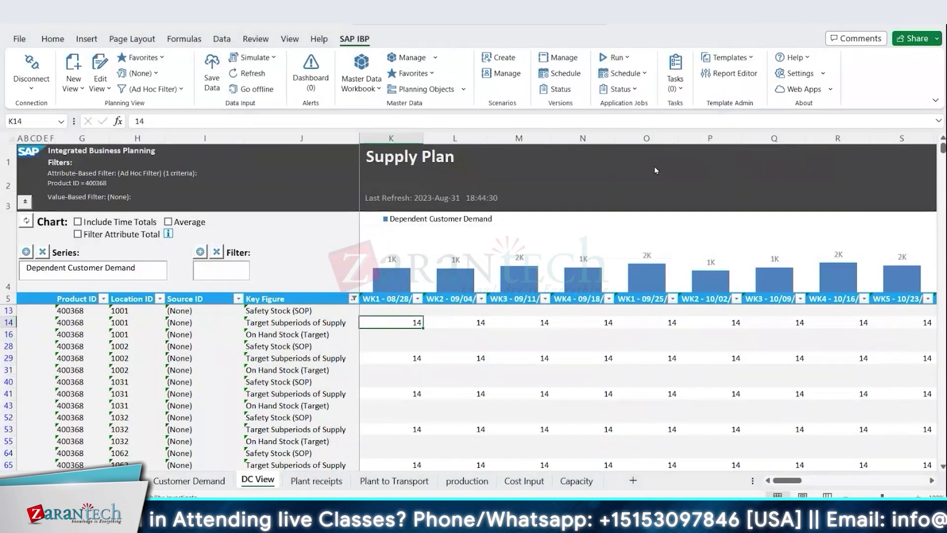
left_click(444, 138)
left_click(458, 188)
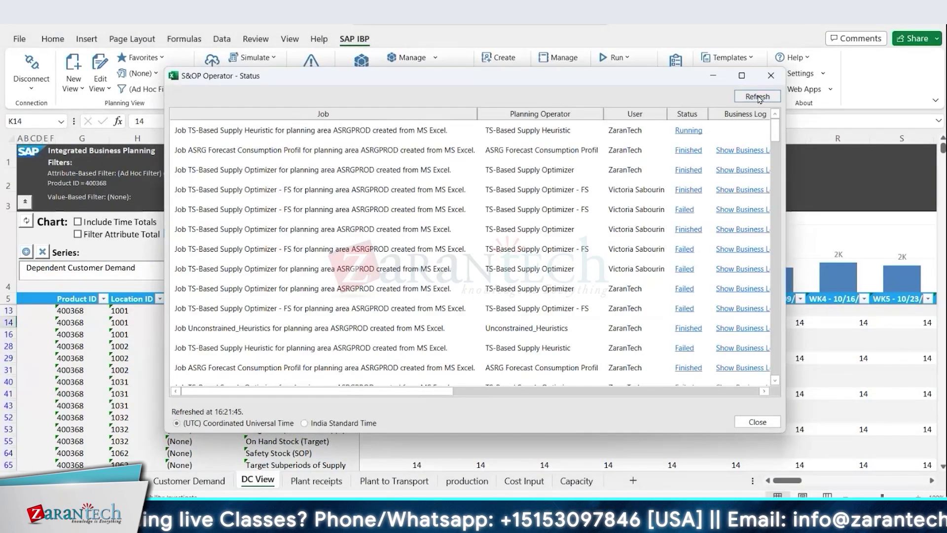
- Refresh the S&OP Operator job status repeatedly to monitor the supply heuristic, and close the status list
left_click(759, 97)
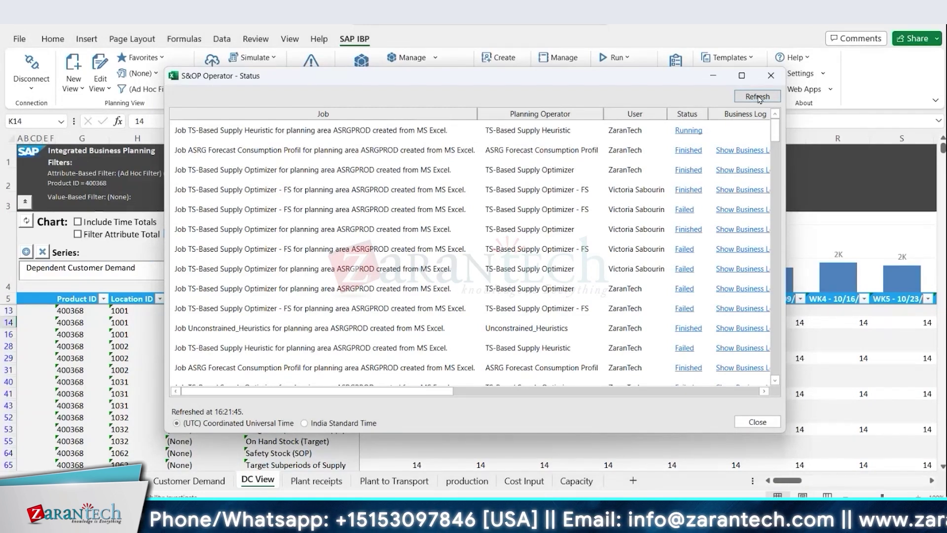
left_click(758, 97)
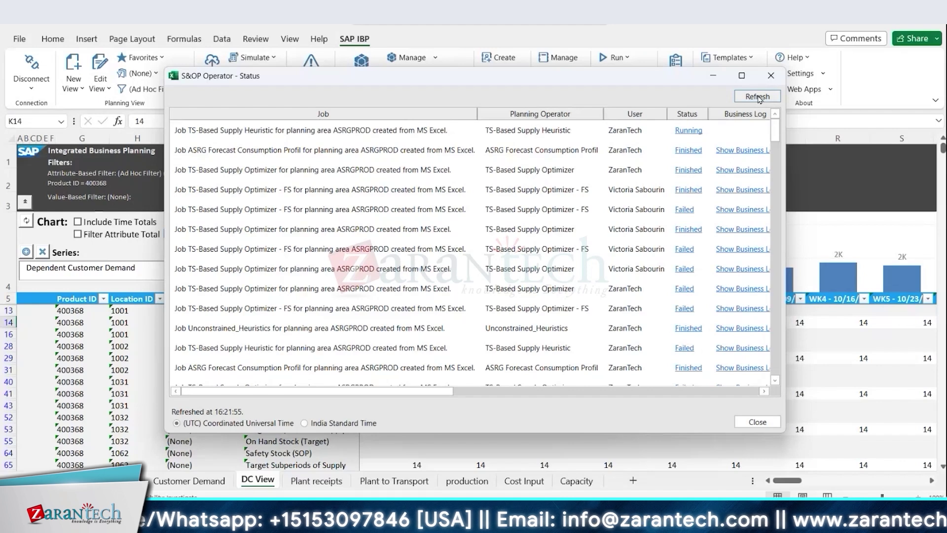
left_click(759, 97)
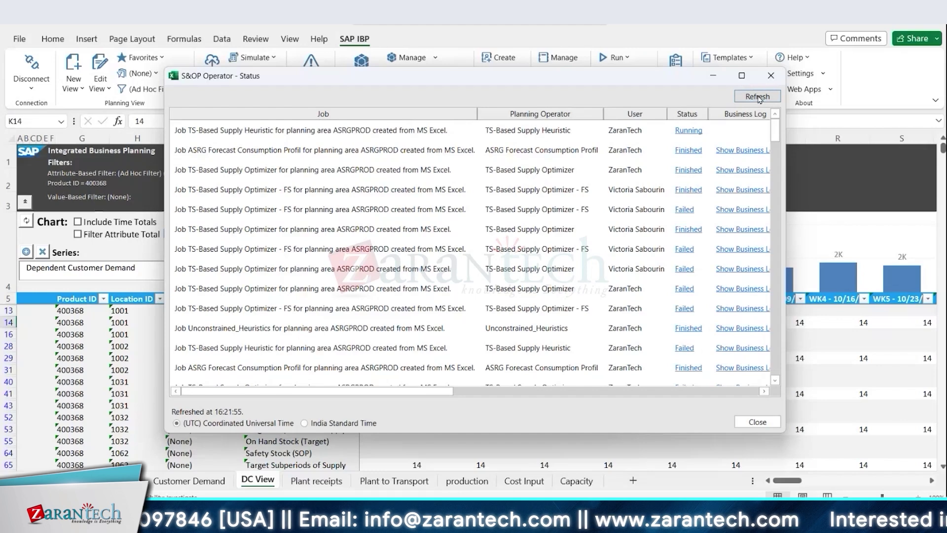
left_click(759, 97)
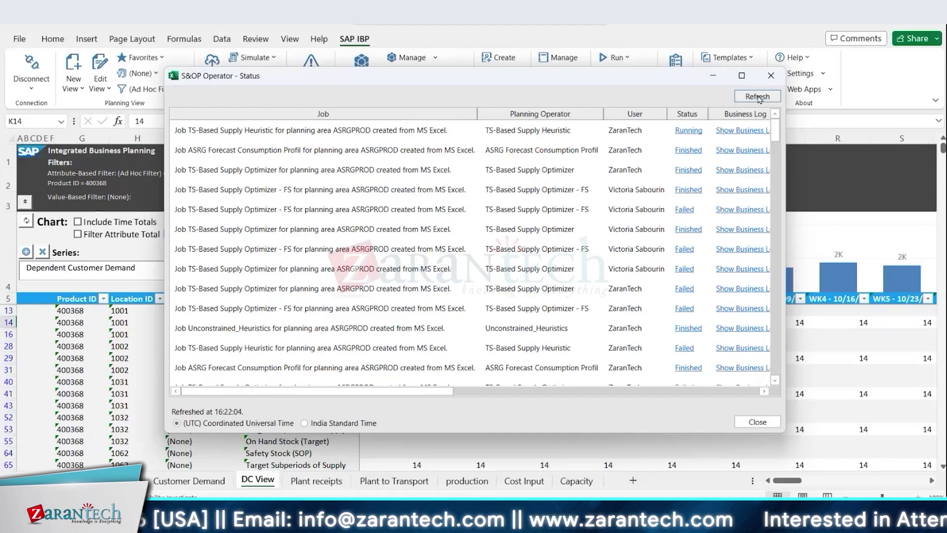
left_click(758, 421)
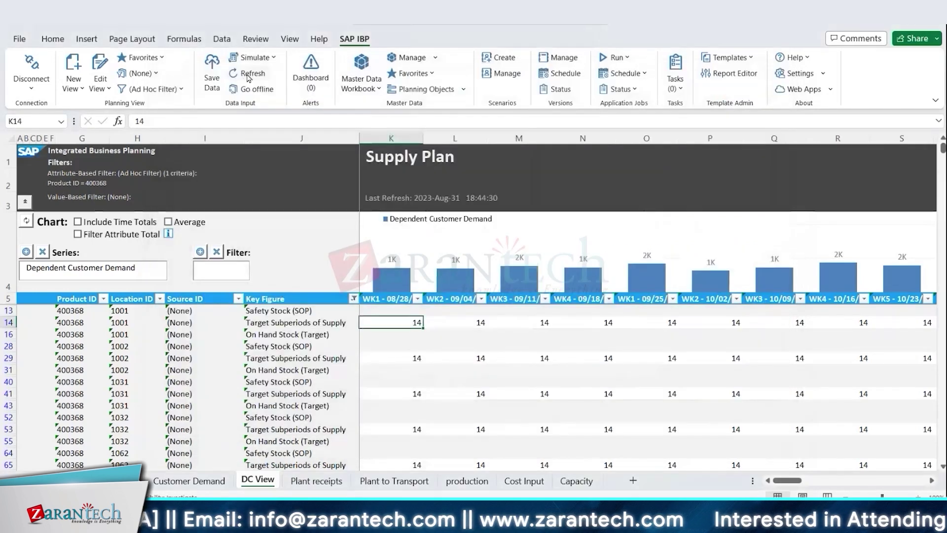
- Add the Safety Stock Adj. (from IO) and Safety Stock Adj. (from SOP) key figures to the DC View and apply the planning view
left_click(353, 299)
key("Escape")
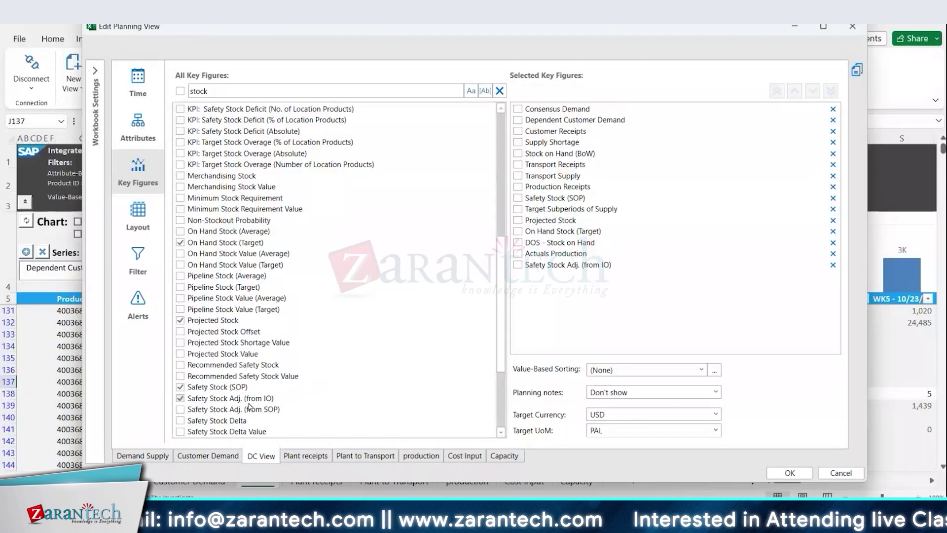
left_click(181, 409)
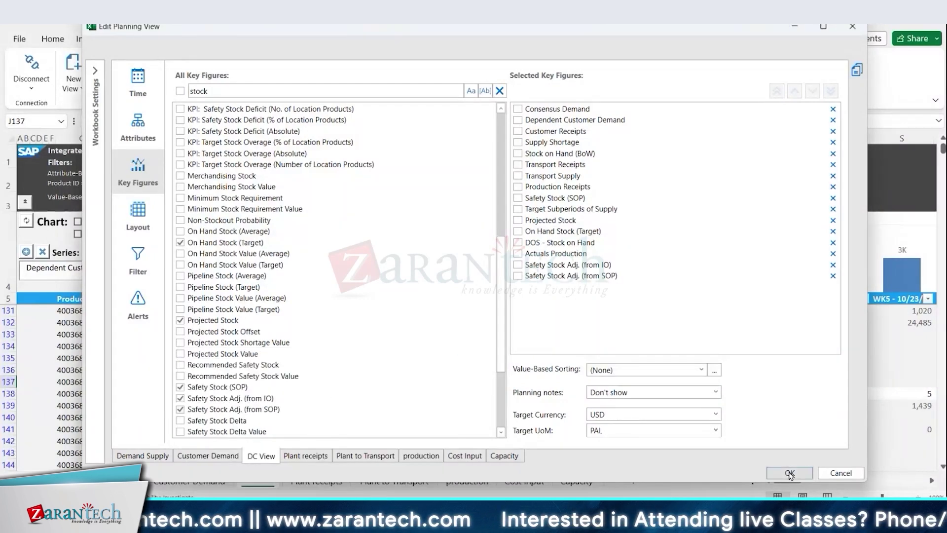
left_click(789, 472)
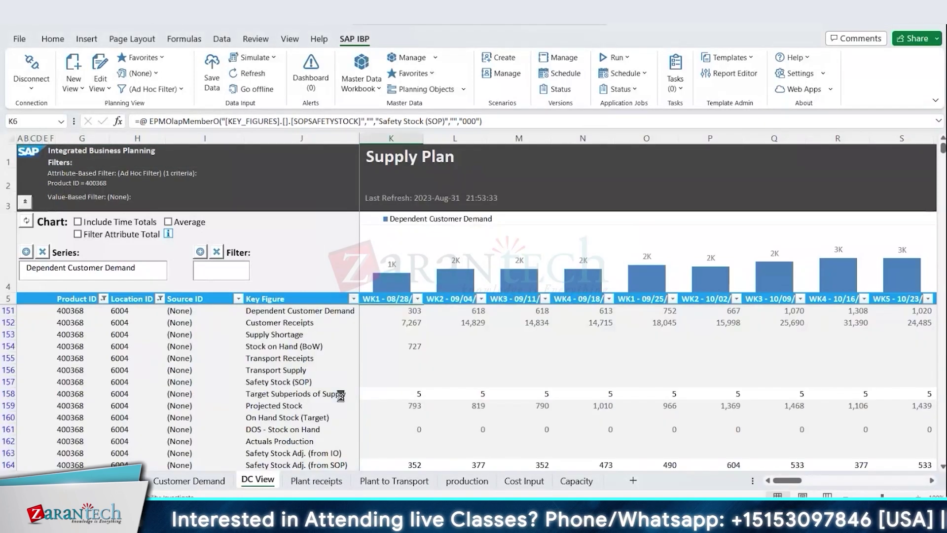
- Set location 6004's Safety Stock Adj. (from SOP) to 1,000 for the six weeks from 08/28 to 10/02
left_click(345, 463)
scroll(347, 462, "down", 1)
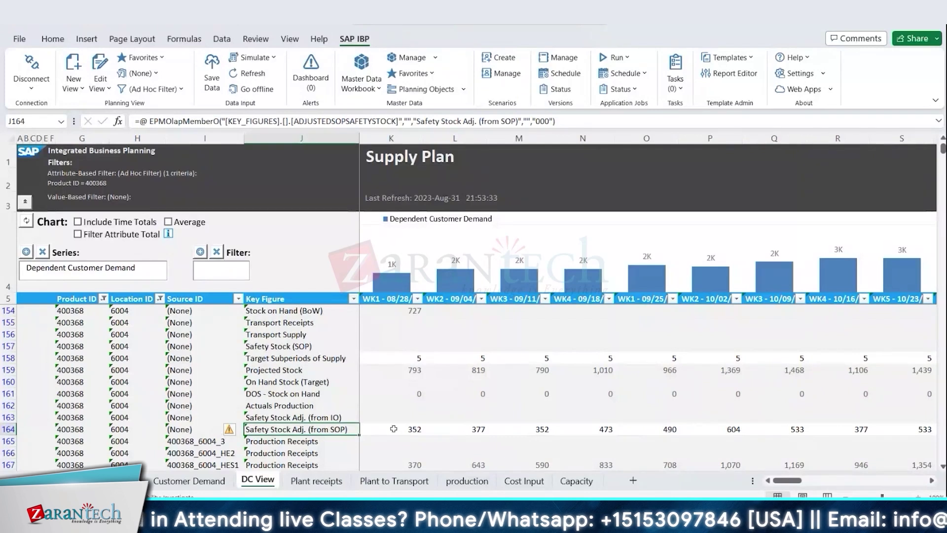
left_click(410, 429)
left_click(297, 430)
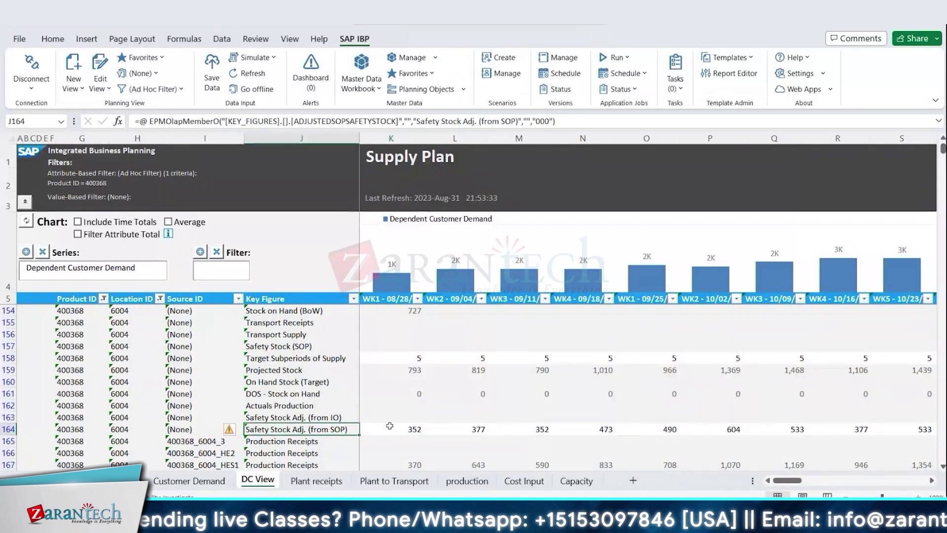
left_click(391, 427)
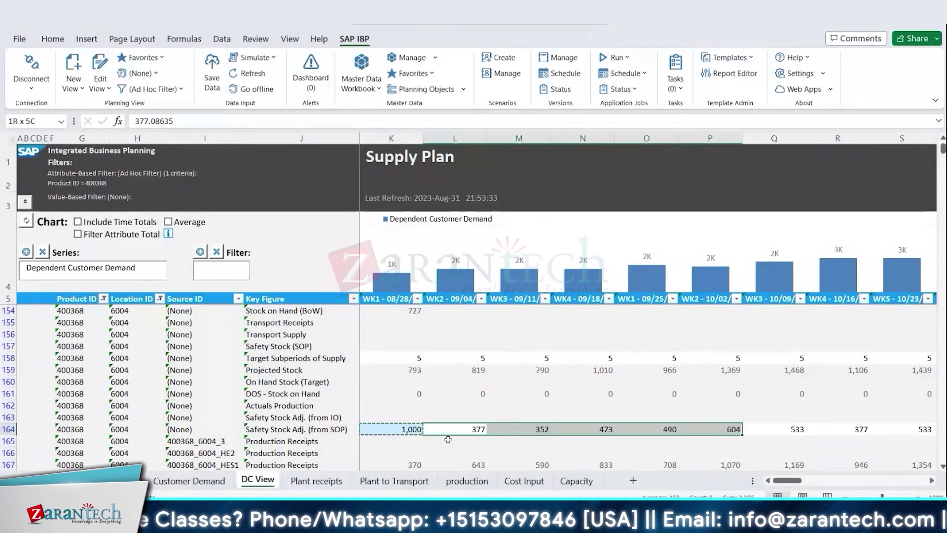
type("1,000\t1,000\t1,000\t1,000\t1,000")
key("Left")
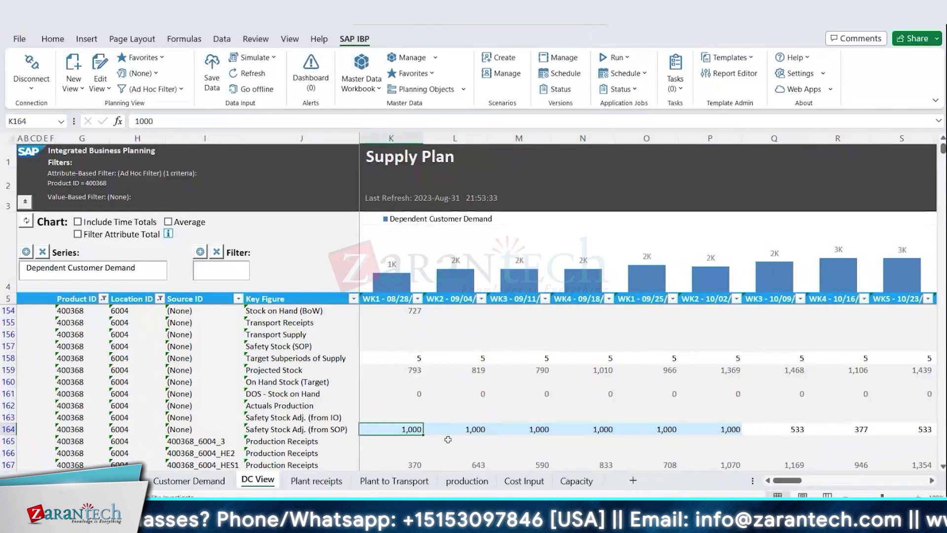
- Set location 6004's first-week Safety Stock Adj. (from SOP) to 0 and review the adjusted values of the following weeks
type("0")
key("Return")
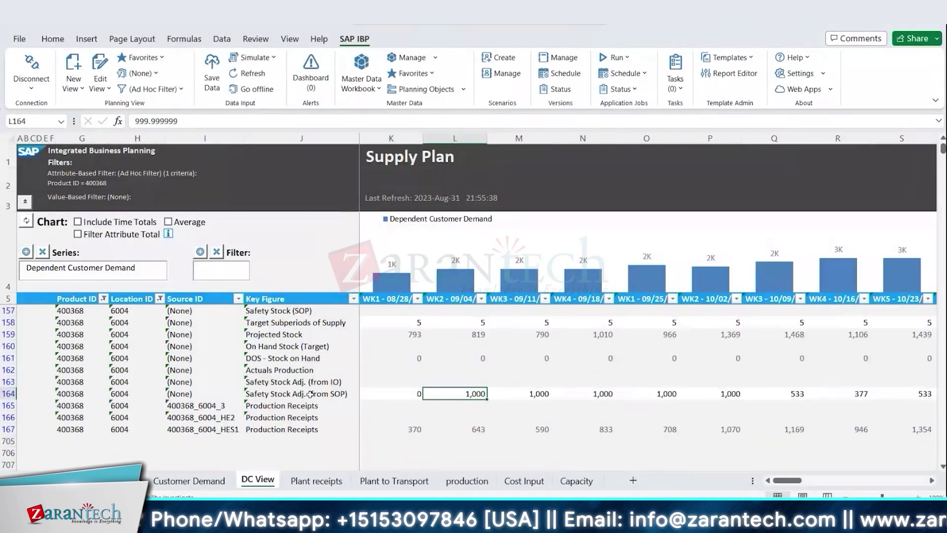
key("Left")
left_click_drag(436, 394, 784, 394)
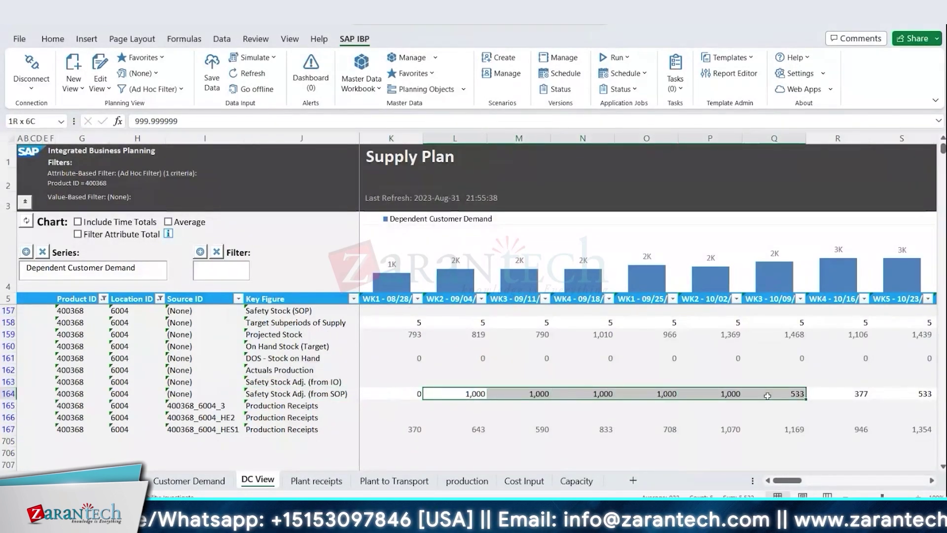
left_click(314, 396)
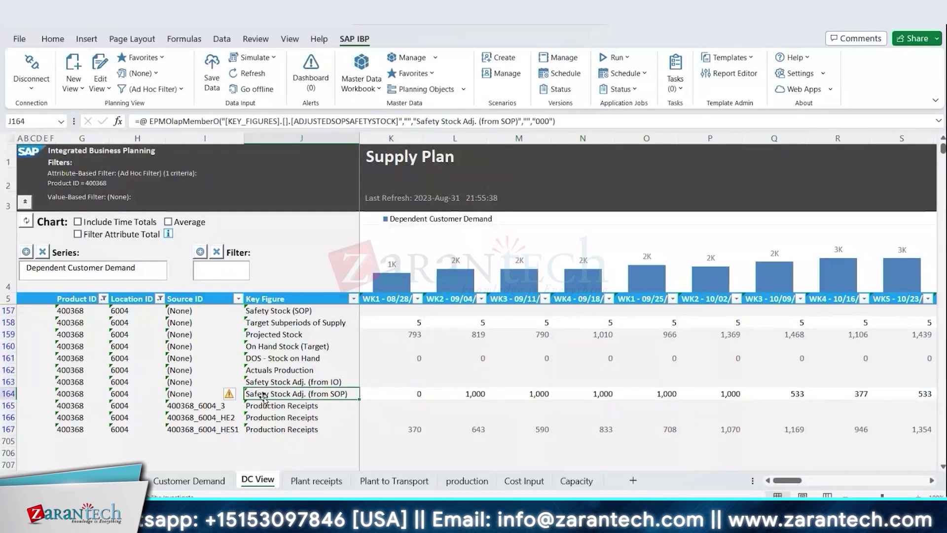
left_click_drag(465, 394, 748, 393)
- Run the Time-Series-Based Supply Planning Heuristic for Base Version, Baseline scenario and planning unit US, and open its job status
left_click(626, 58)
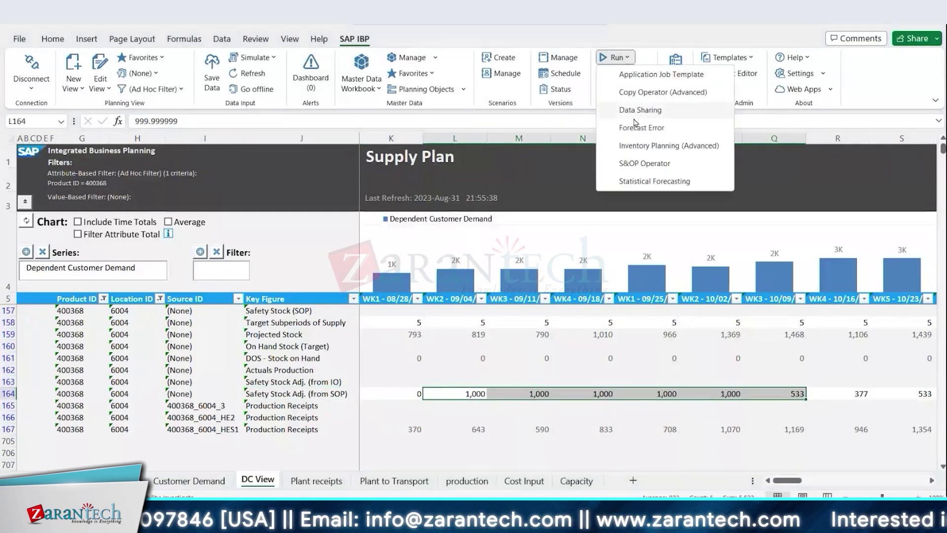
left_click(641, 163)
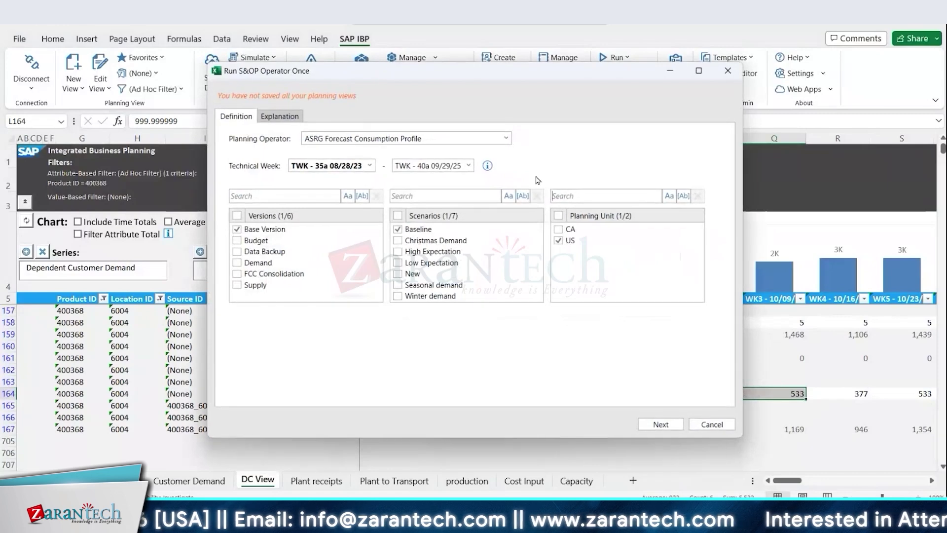
left_click(453, 138)
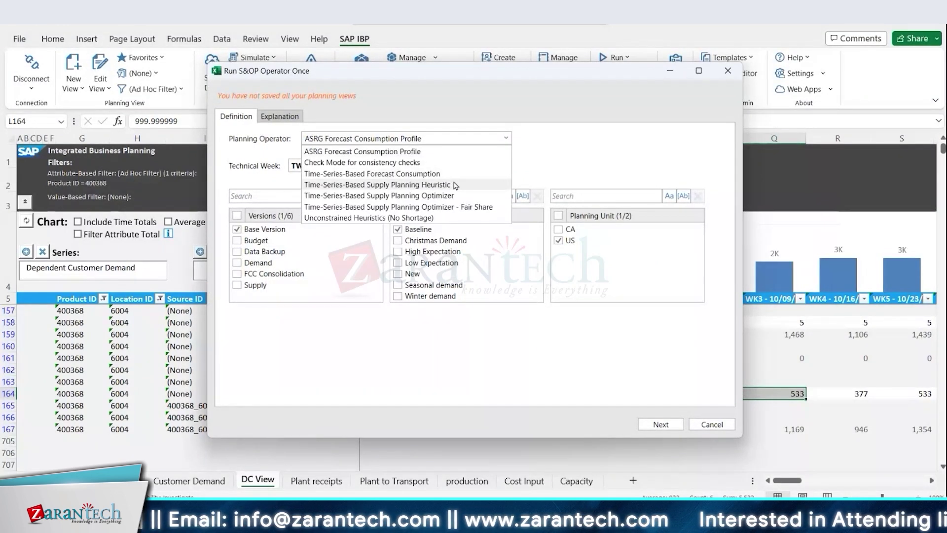
left_click(454, 185)
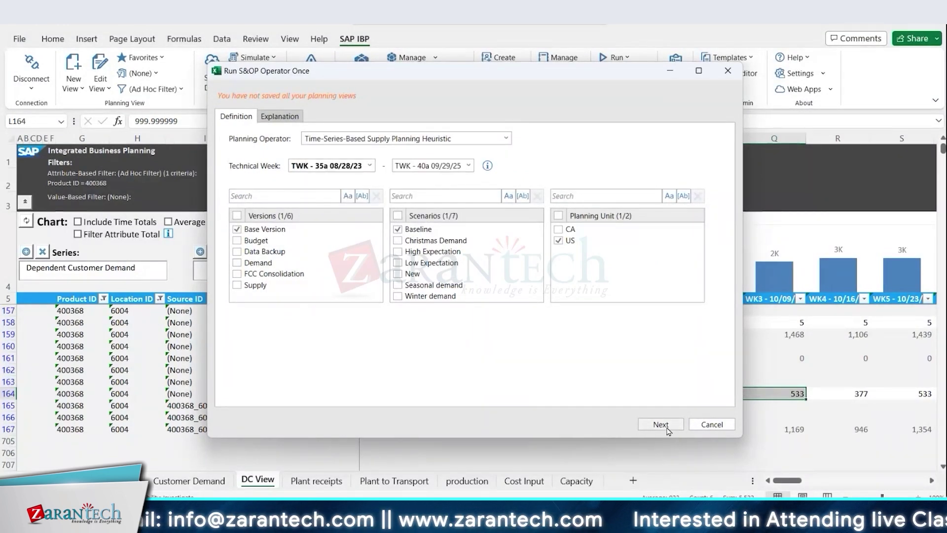
left_click(665, 428)
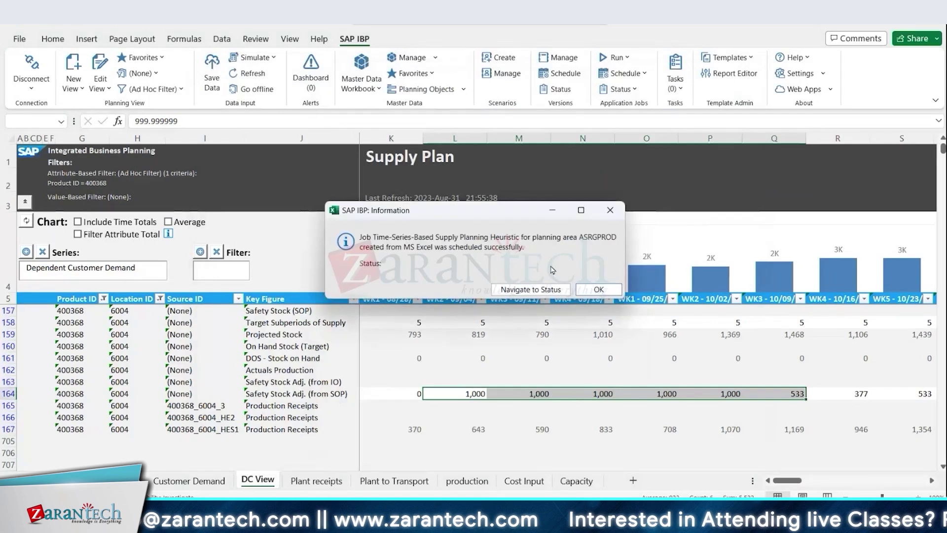
left_click(540, 291)
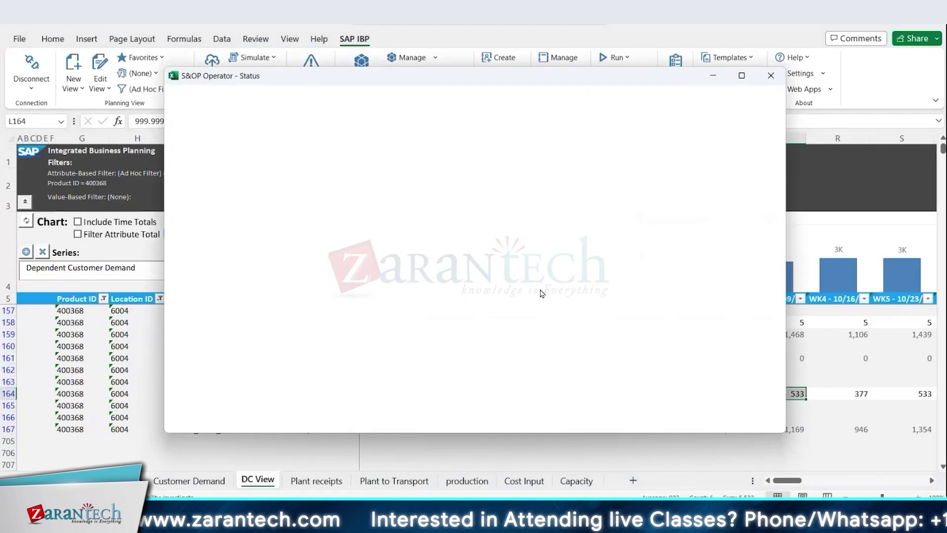
- Refresh the planning view's data and reopen the S&OP Operator job status to check the heuristic run
left_click(771, 76)
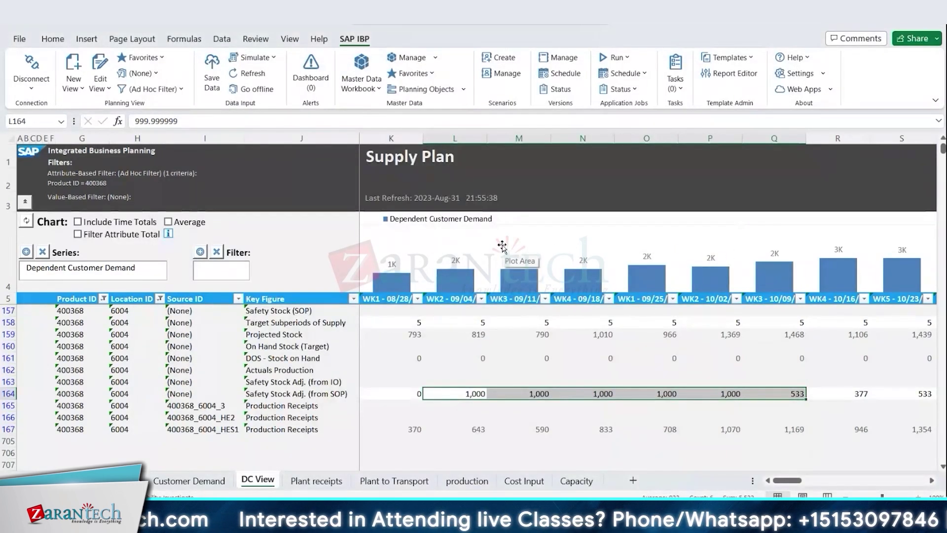
left_click(251, 78)
left_click(109, 89)
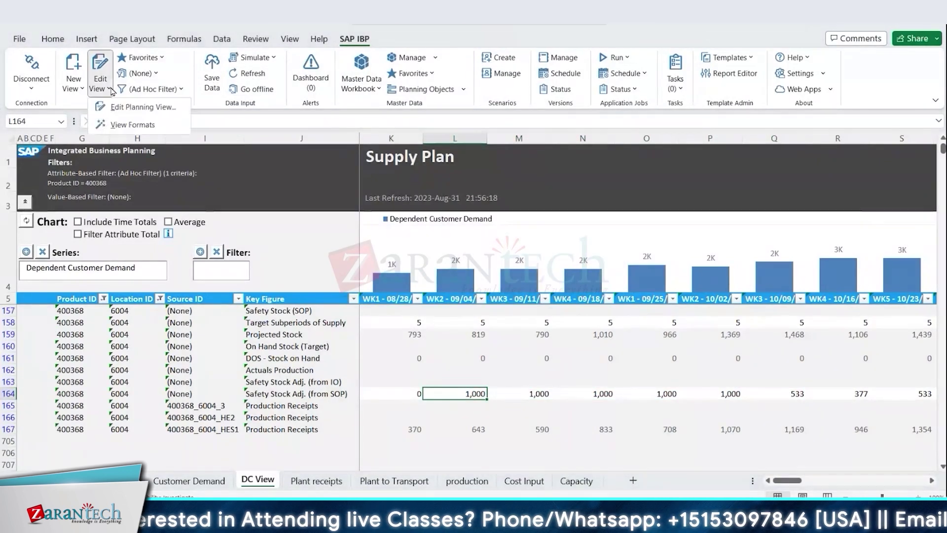
left_click(620, 58)
left_click(650, 163)
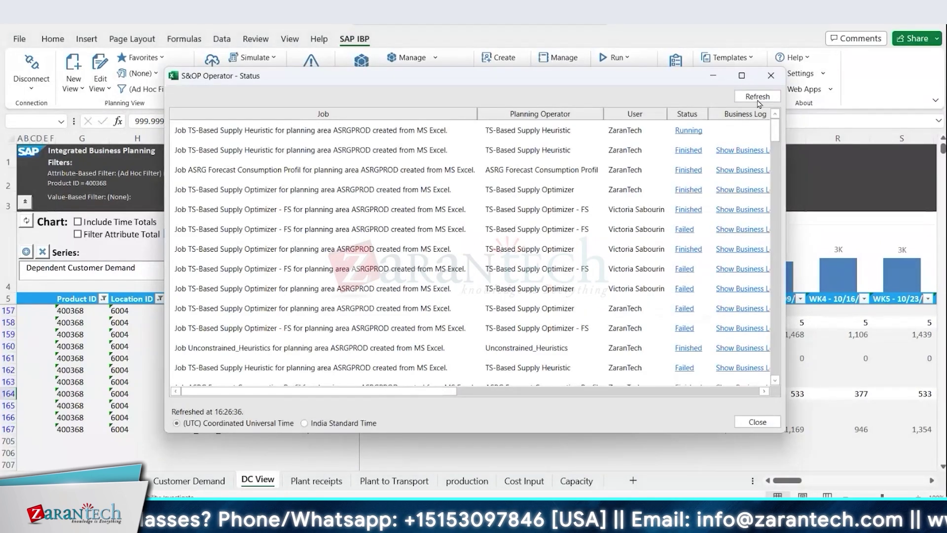
- Update and close the S&OP Operator job status, then return to location 6004's Projected Stock in the DC View
left_click(756, 96)
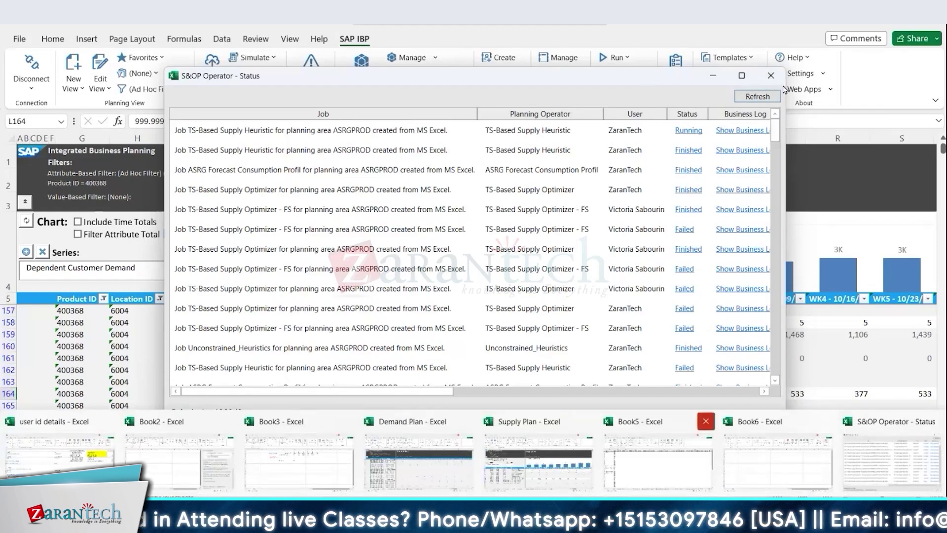
left_click(771, 76)
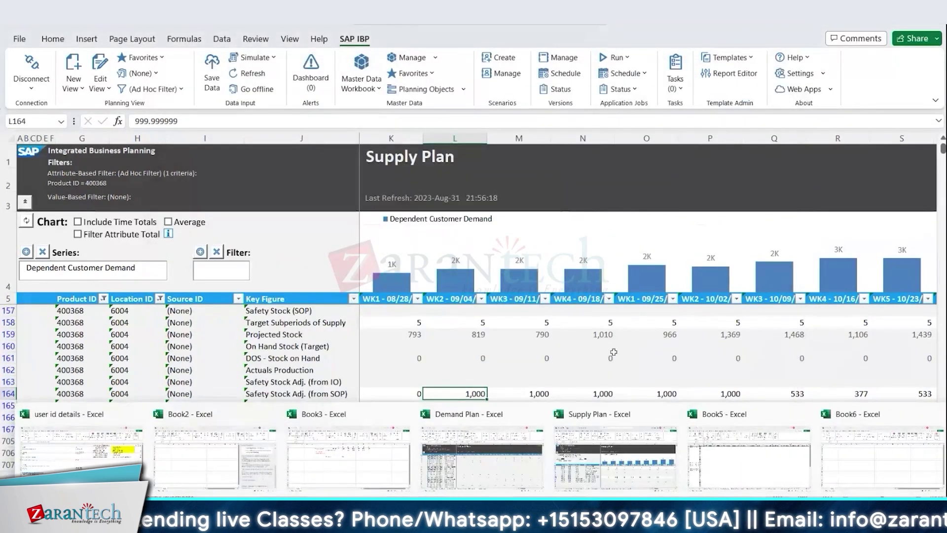
left_click(603, 338)
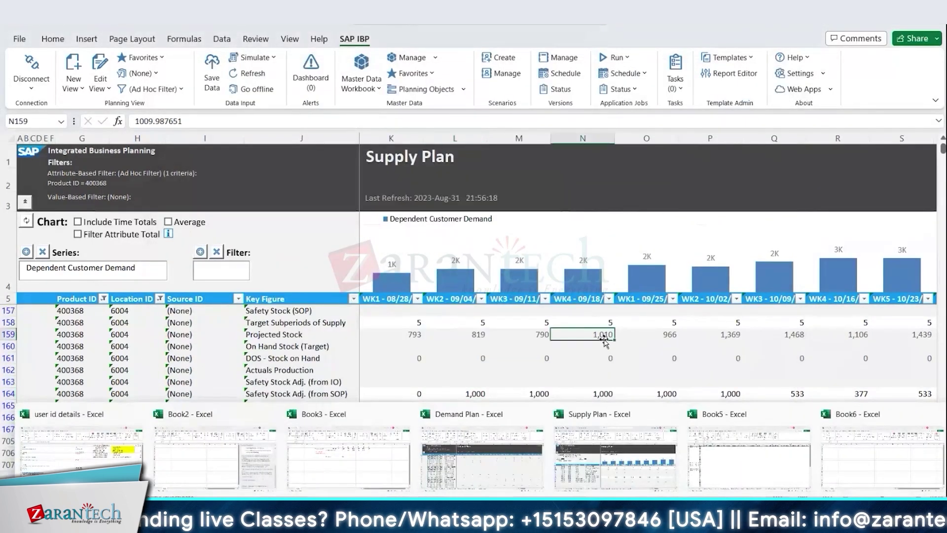
- Switch to the master data workbook and view the first attribute columns of the Location Product sheet
left_click(722, 467)
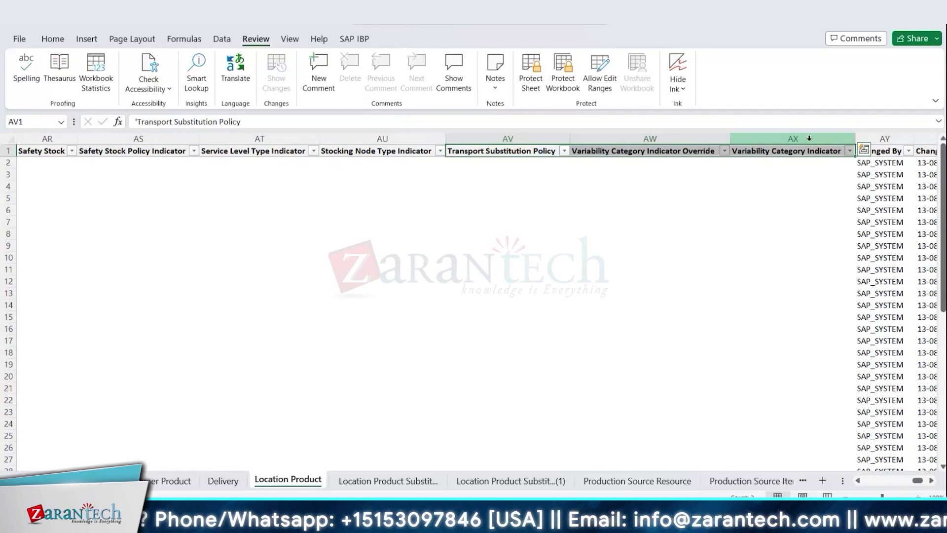
left_click_drag(917, 481, 851, 491)
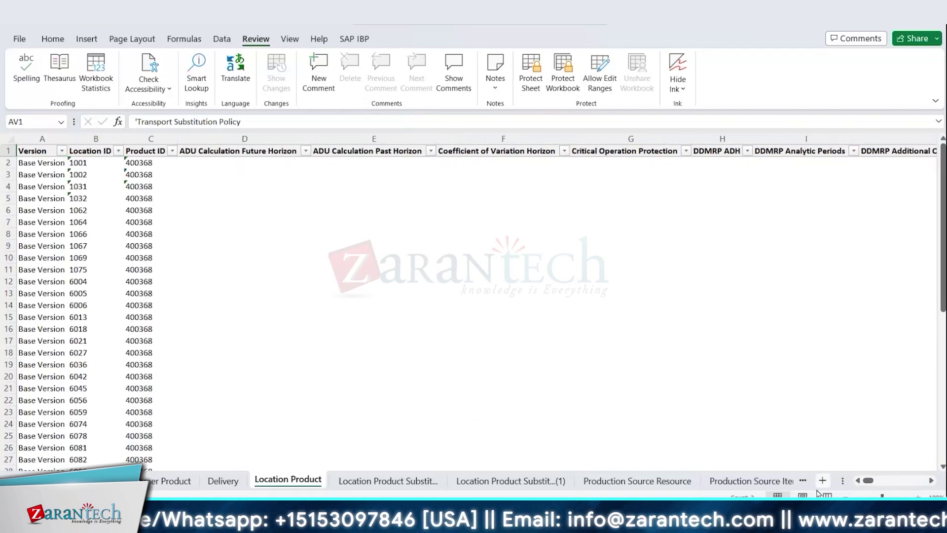
left_click(101, 221)
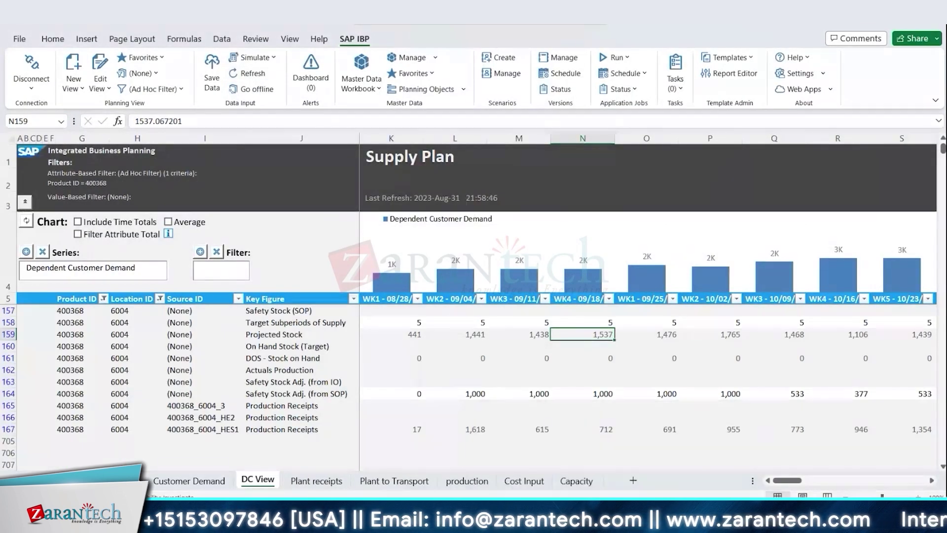
- Compare location 6004's Projected Stock with its Safety Stock Adj. (from SOP) for the weeks 09/04 to 09/18
left_click_drag(469, 335, 556, 333)
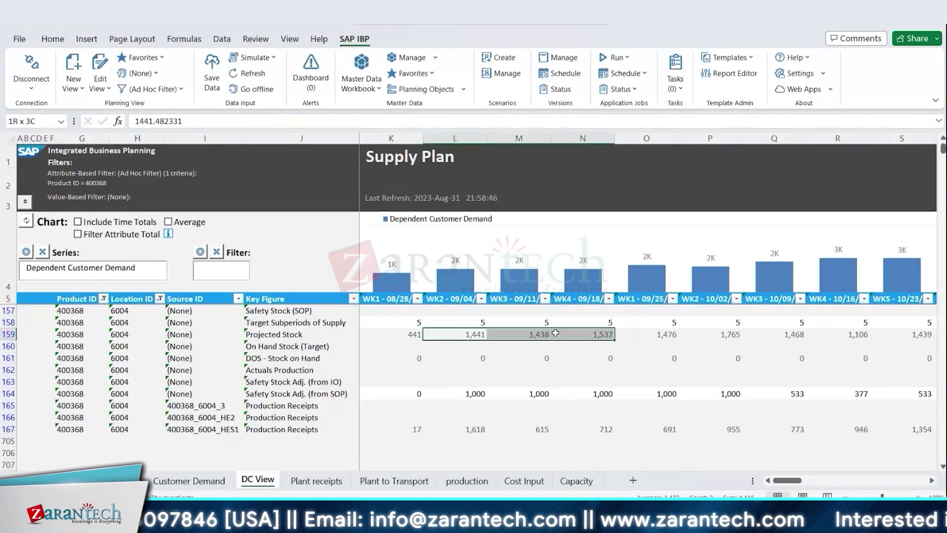
left_click_drag(468, 394, 604, 394)
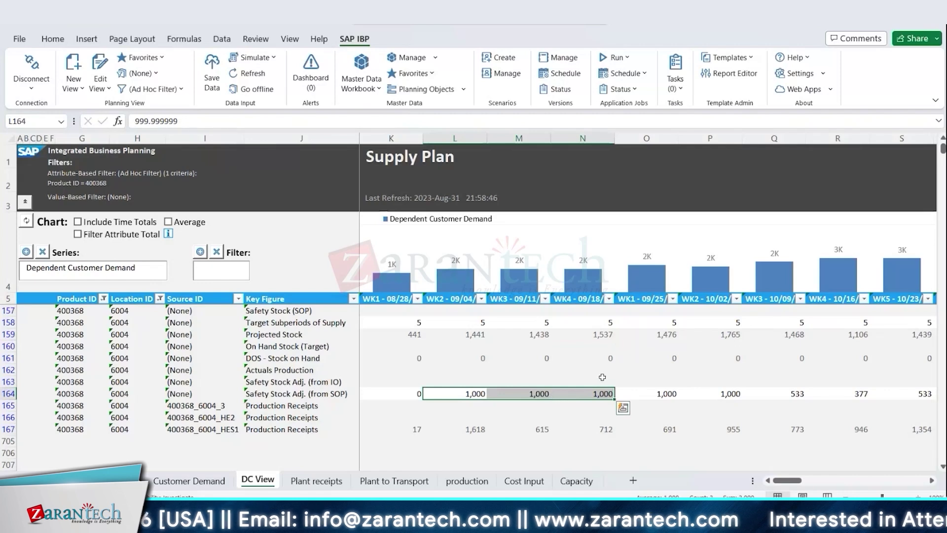
key("alt+Tab")
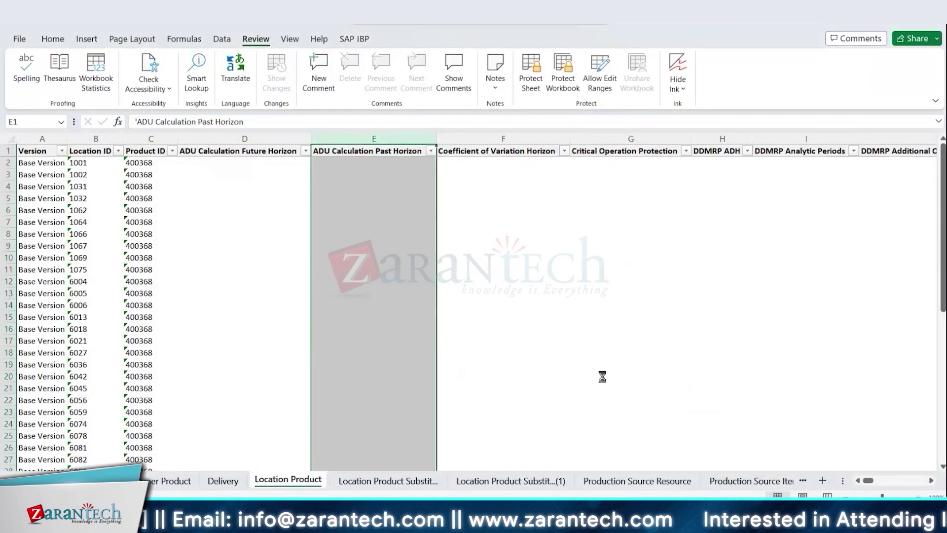
key("alt+Tab")
key("alt+Tab")
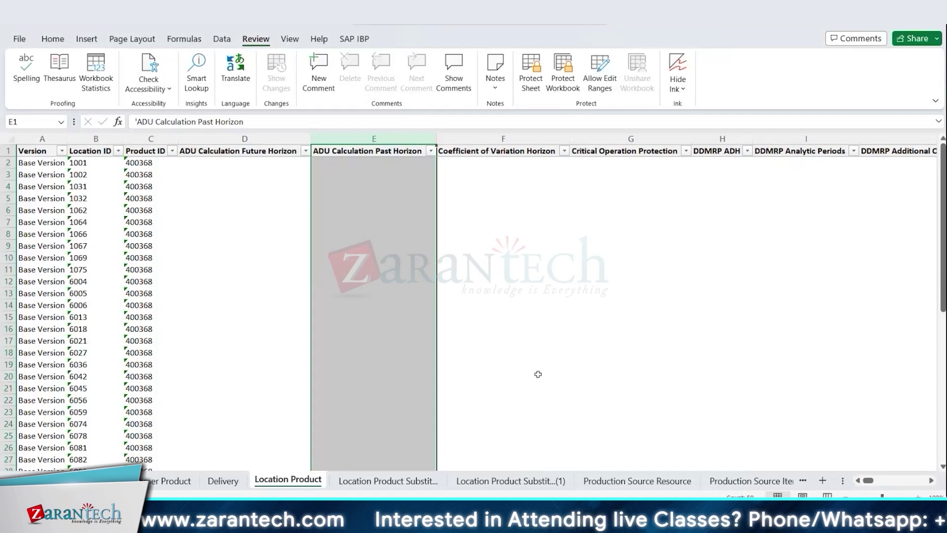
- Review location 6004's Target Subperiods of Supply against Safety Stock Adj. (from SOP) for the weeks from 08/28 in the Supply Plan
left_click(408, 278)
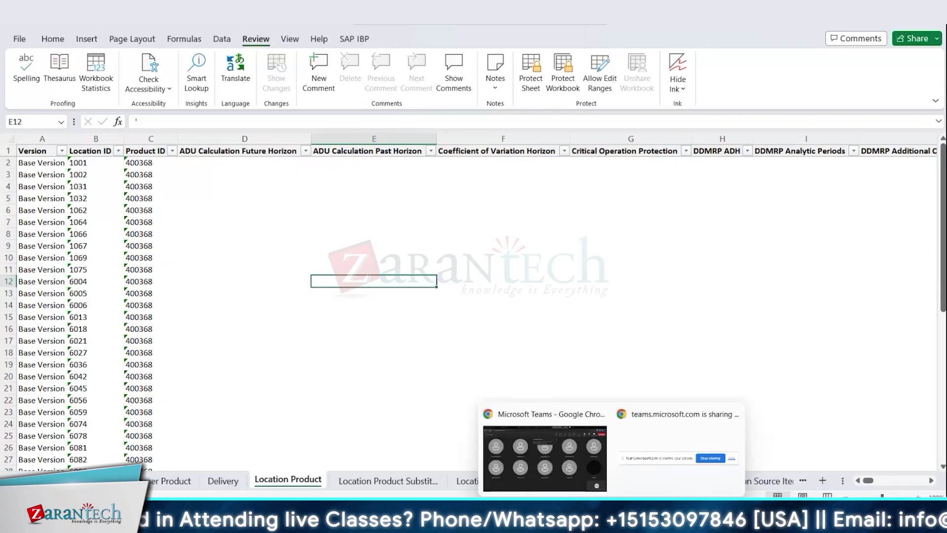
left_click(617, 468)
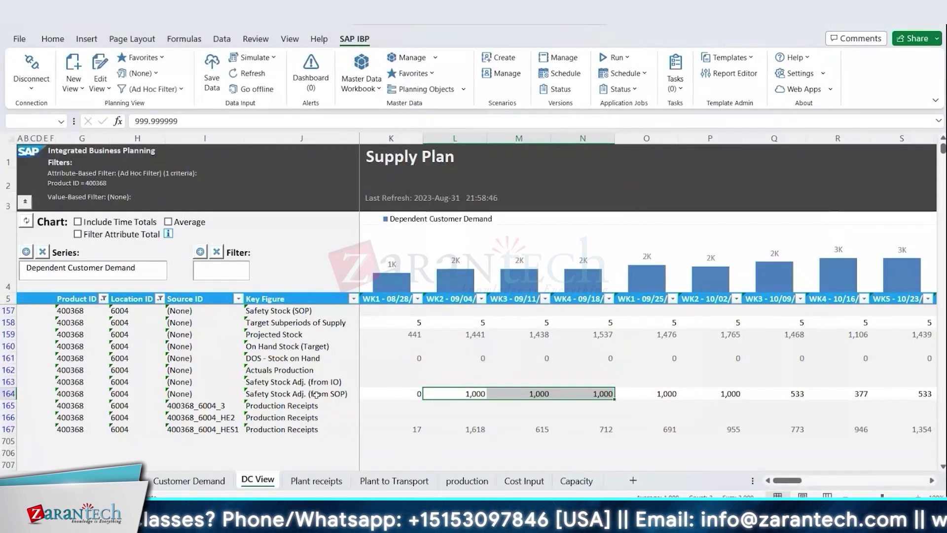
left_click(316, 394)
left_click(518, 393)
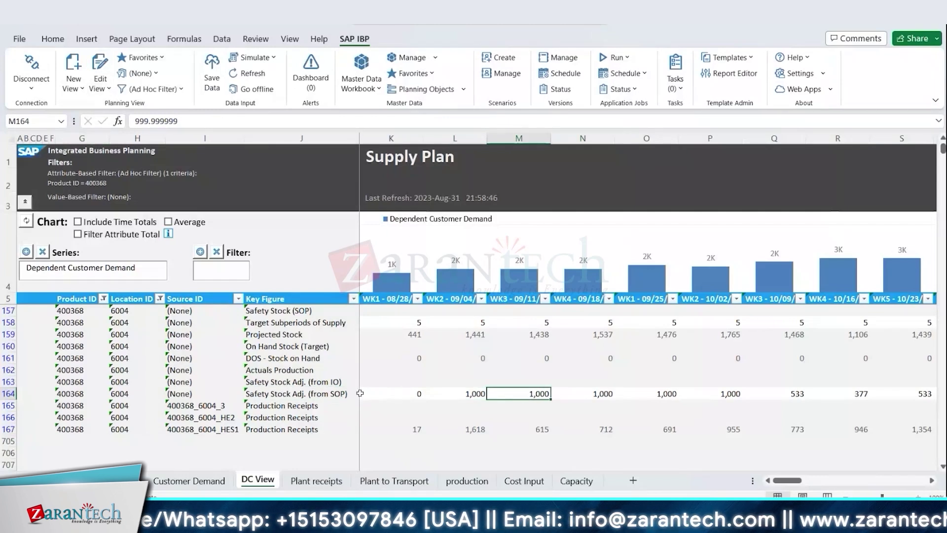
left_click_drag(367, 394, 473, 395)
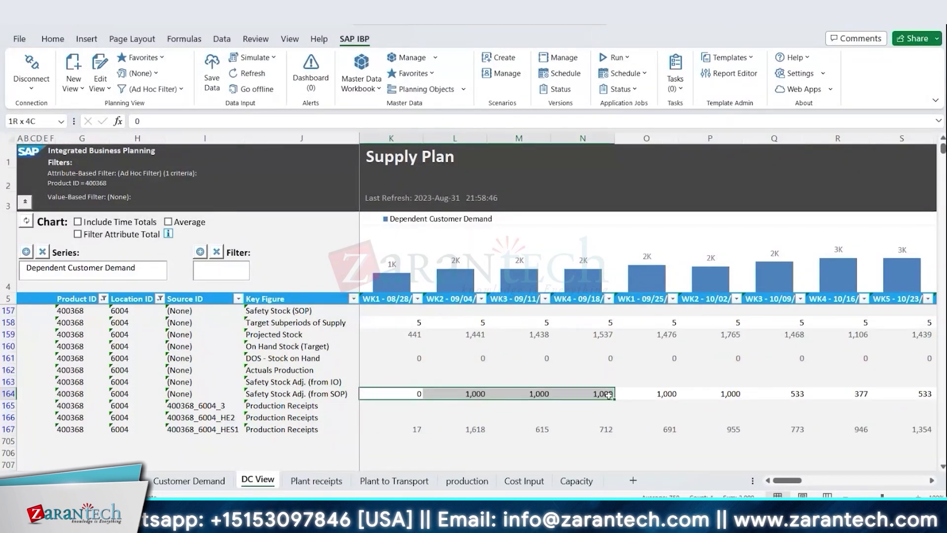
left_click_drag(296, 322, 553, 324)
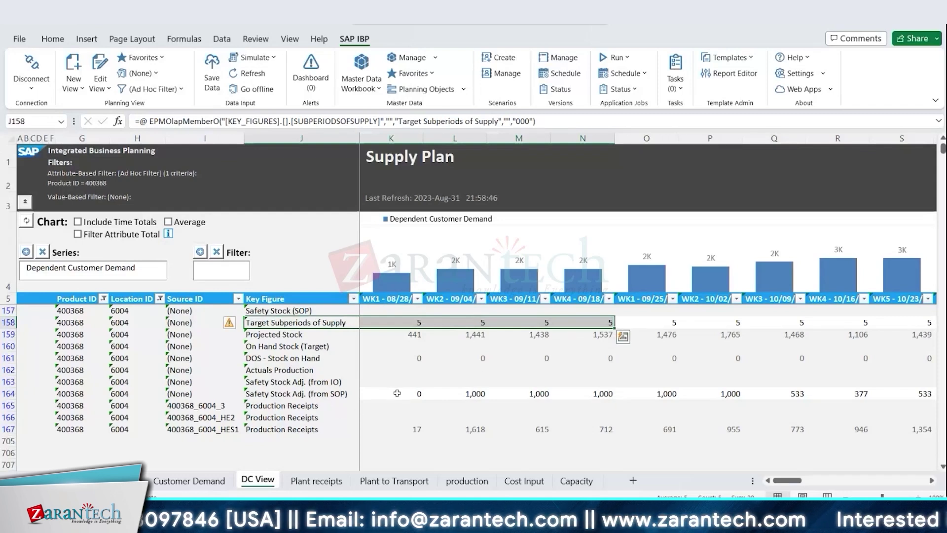
left_click_drag(397, 393, 631, 395)
left_click(336, 393)
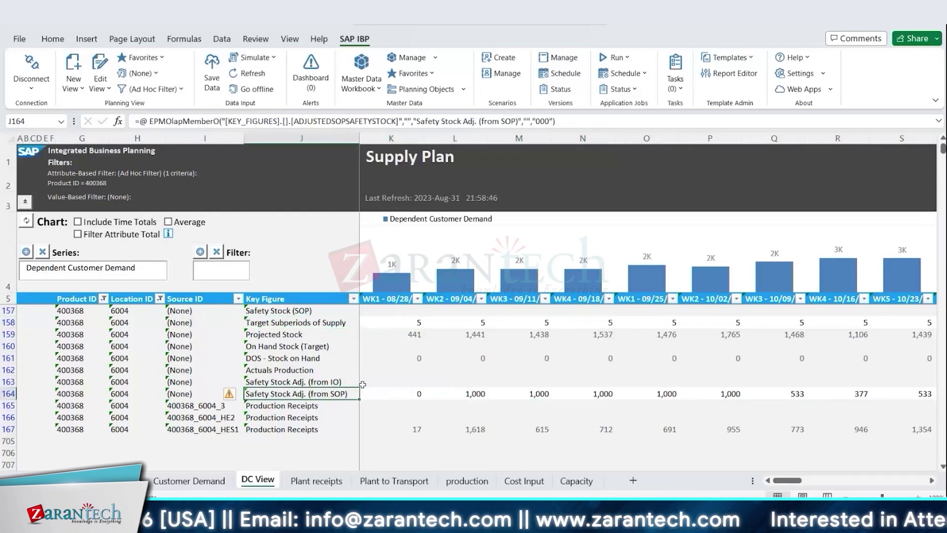
- Look through the Location Product sheet's attribute headers from ADU Calculation Past Horizon to Non Delivery Fair-Share Cost Policy
key("alt+Tab")
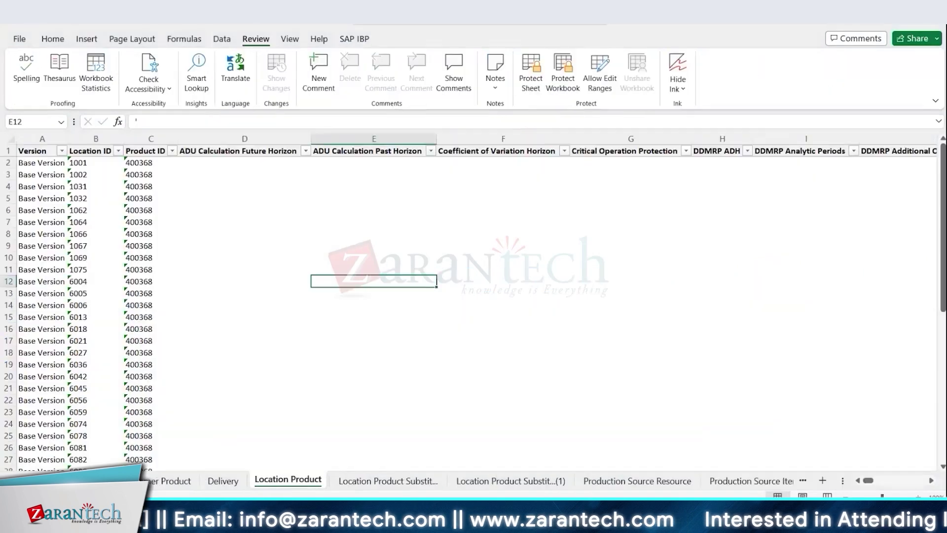
mouse_move(568, 518)
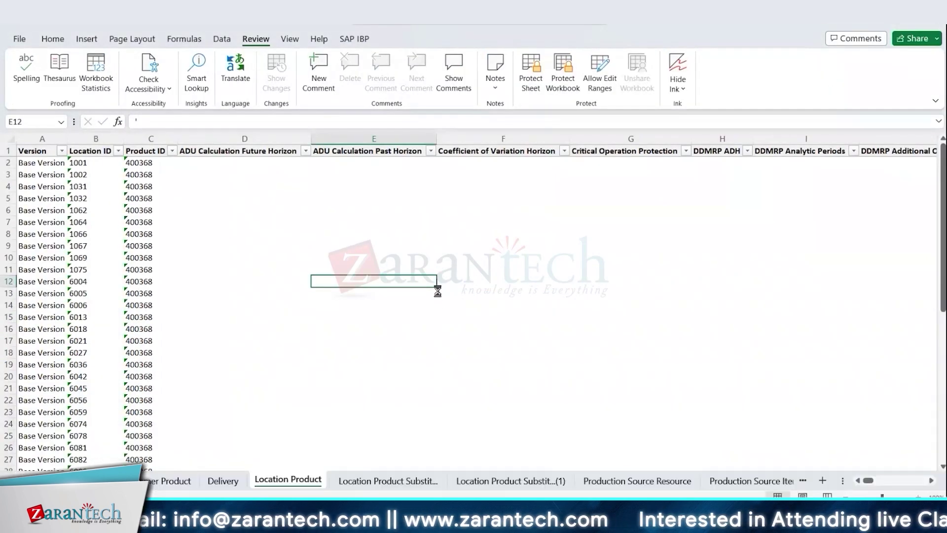
key("ctrl+Up")
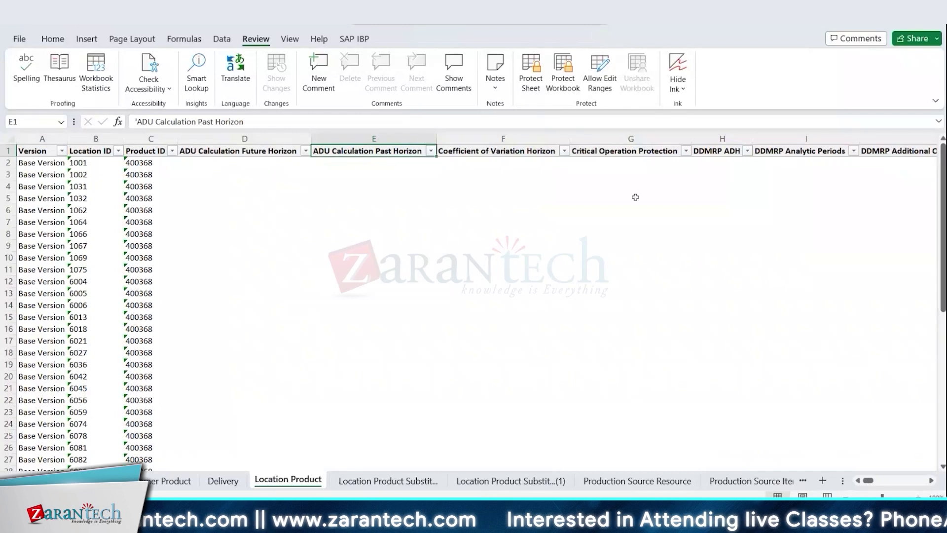
key("Right")
key("Right")
key("Right")
key("Right")
key("Right")
key("Right")
key("Right")
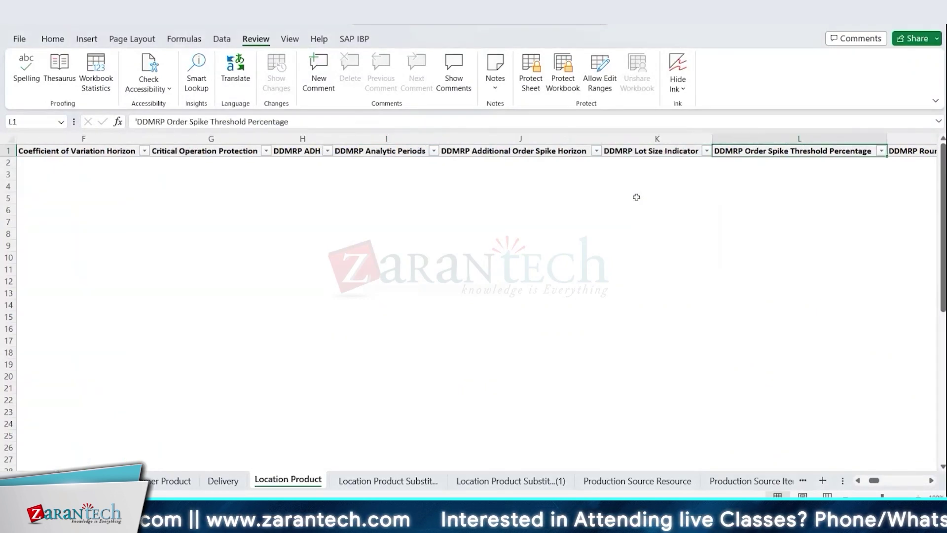
key("Right")
key("Right")
key("Right")
key("Right")
key("Right")
key("Right")
key("Right")
key("Right")
key("Right")
key("Right")
key("Right")
key("Right")
key("Right")
key("Right")
key("Right")
key("Right")
key("Right")
key("Right")
key("Right")
key("Right")
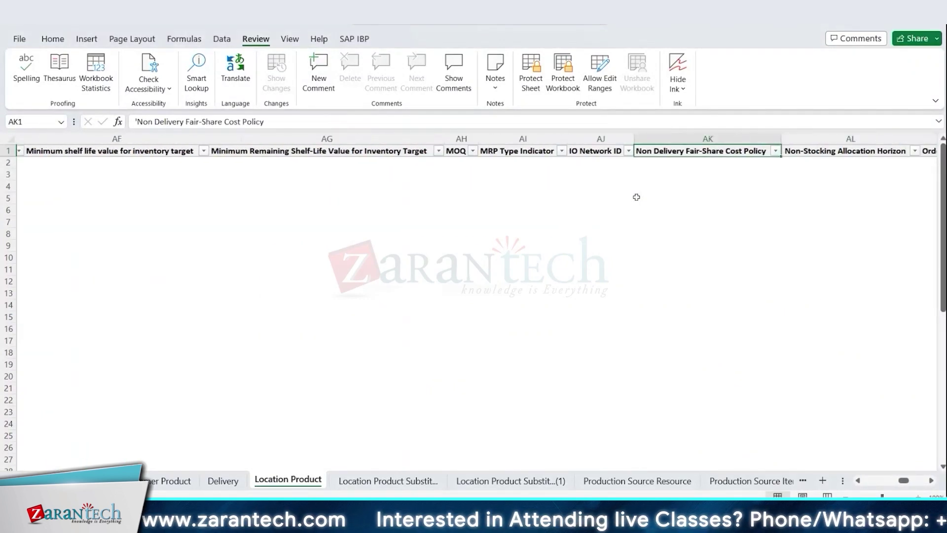